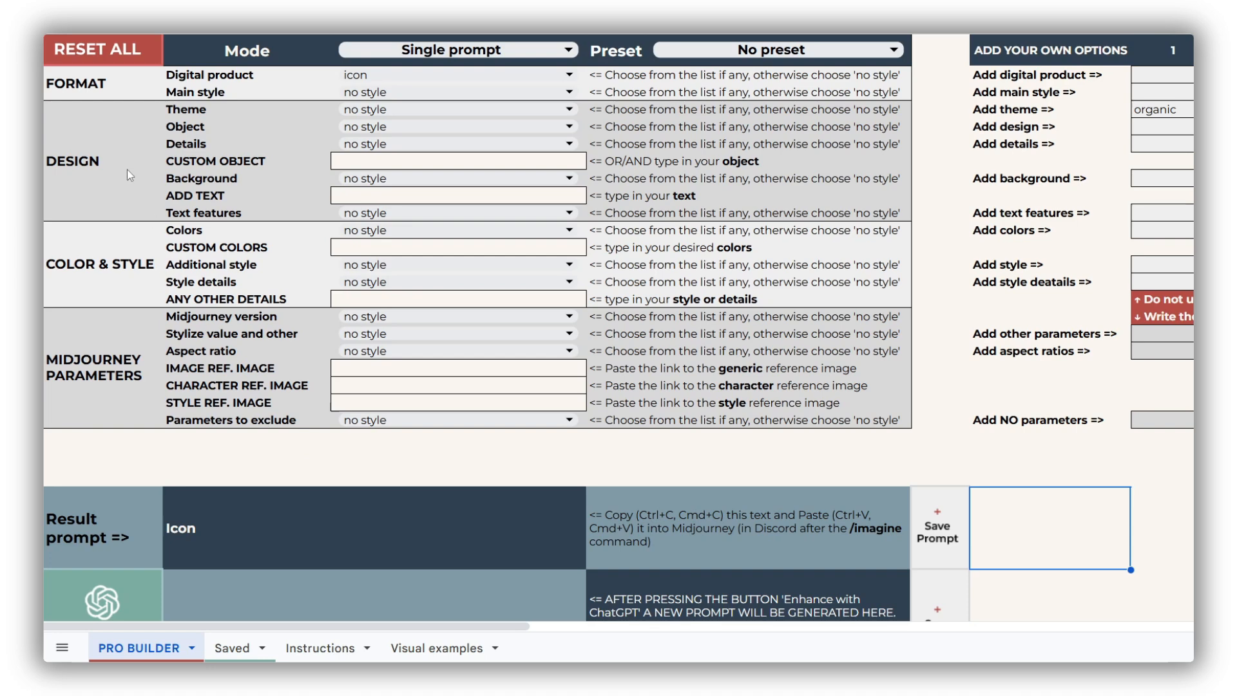
Review the Format, Design, Color & Style and Midjourney Parameters sections of the prompt builder, including style details and text features.
left_click(113, 92)
left_click(122, 141)
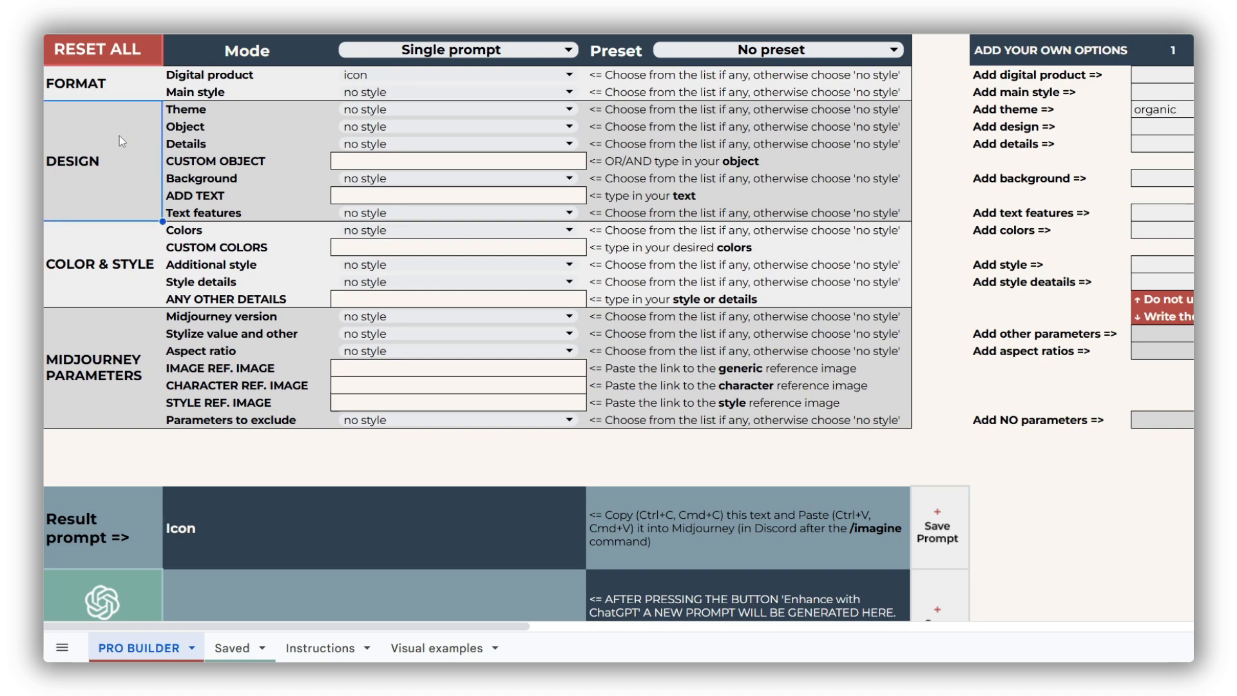
left_click(121, 239)
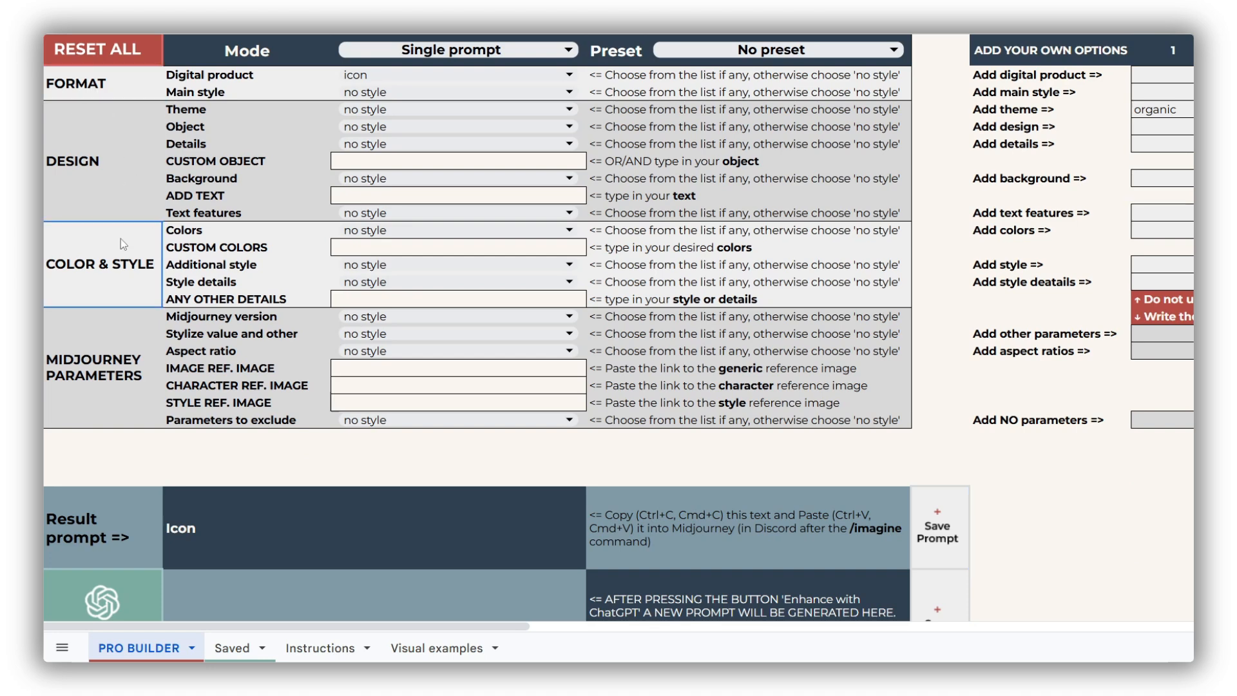
left_click(130, 326)
left_click_drag(195, 285, 336, 282)
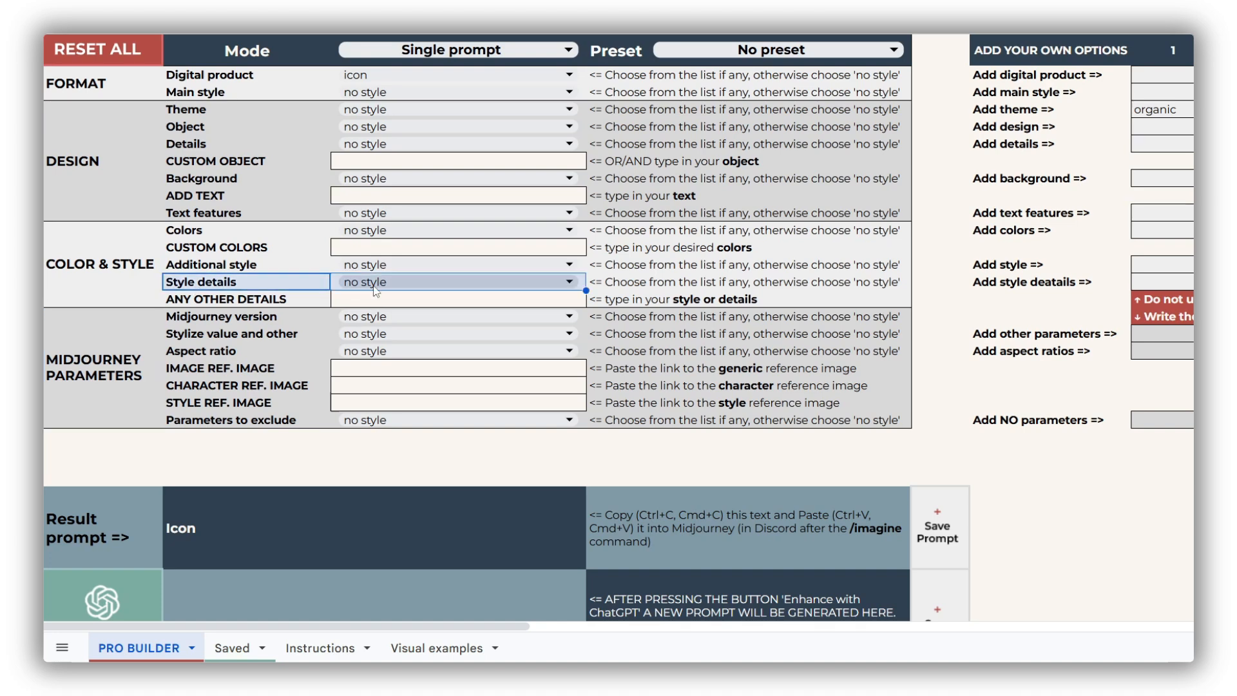
left_click_drag(233, 194, 387, 215)
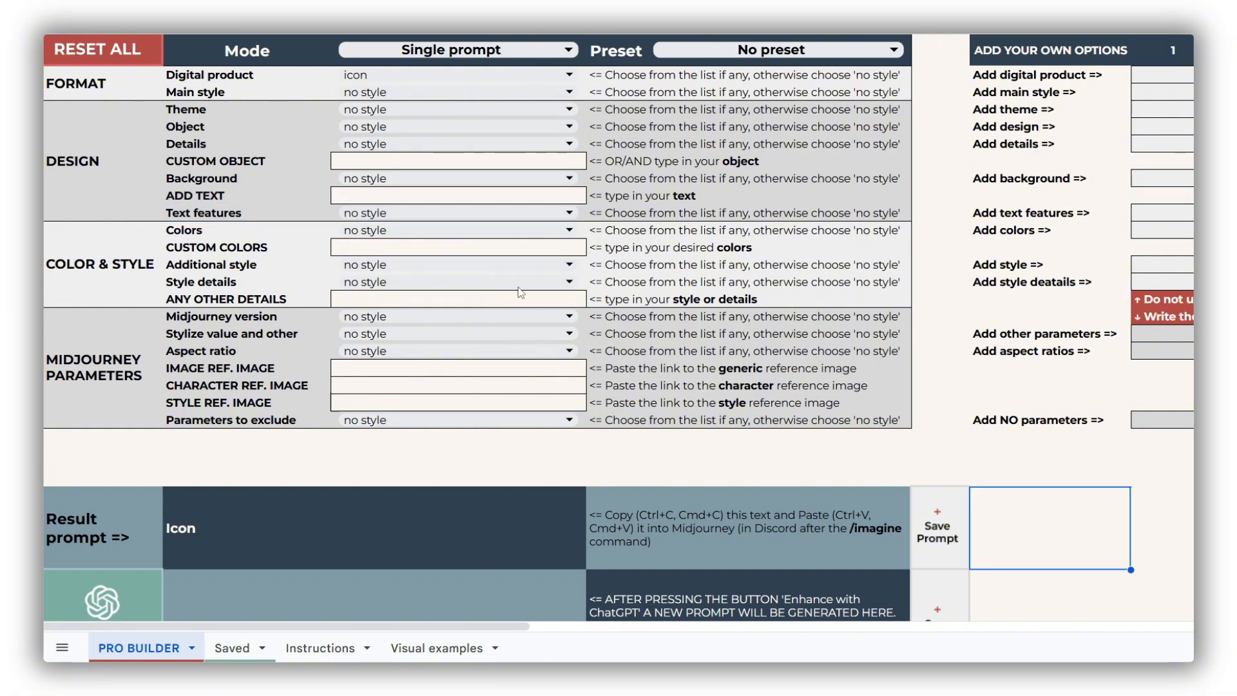
Set the main style to cute and the theme to minimalist.
left_click(426, 92)
left_click(415, 196)
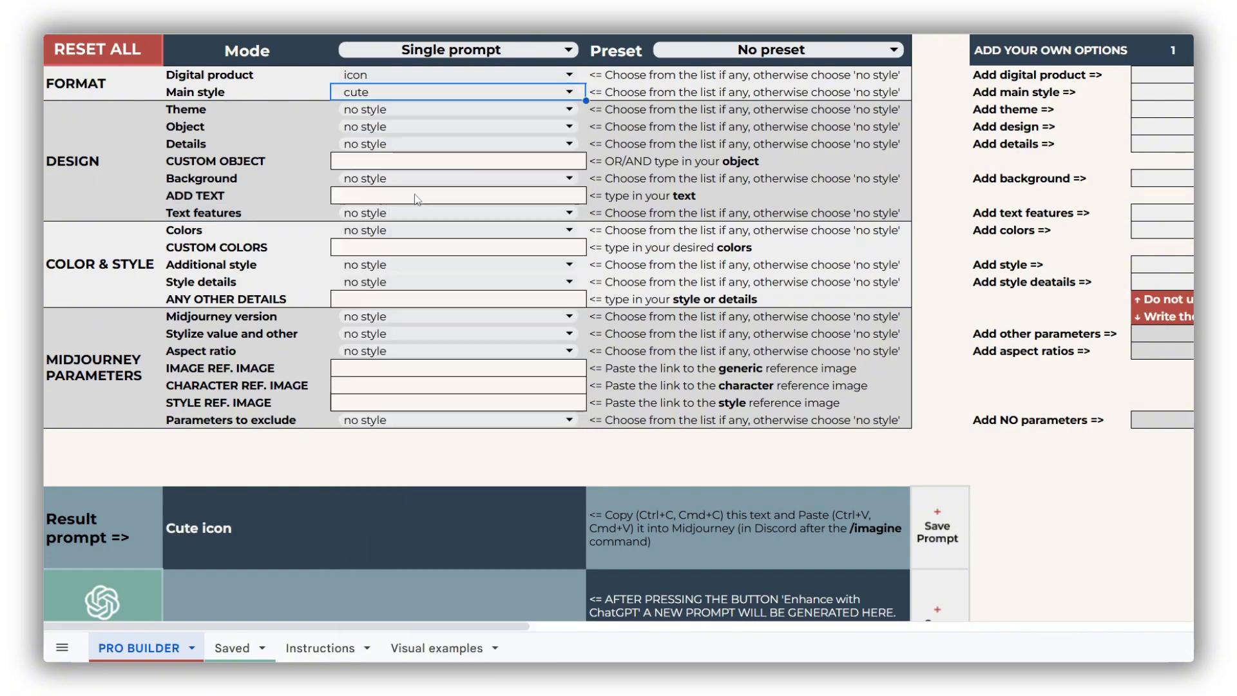
left_click(387, 110)
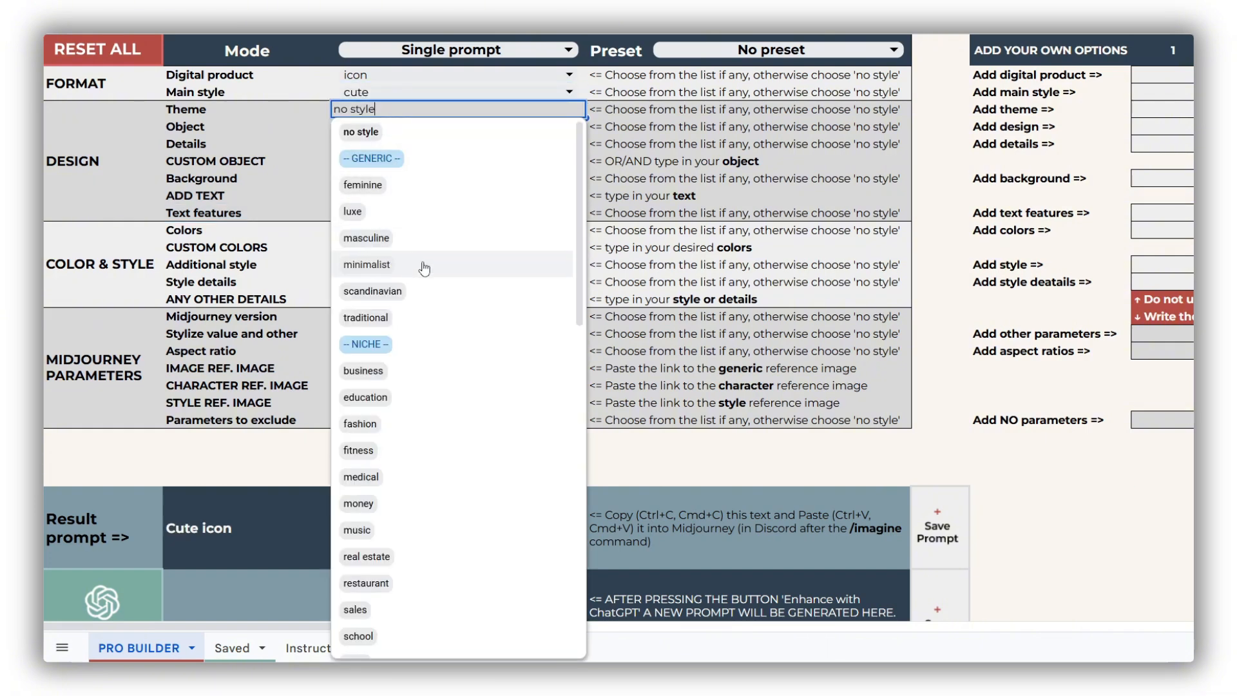
left_click(425, 265)
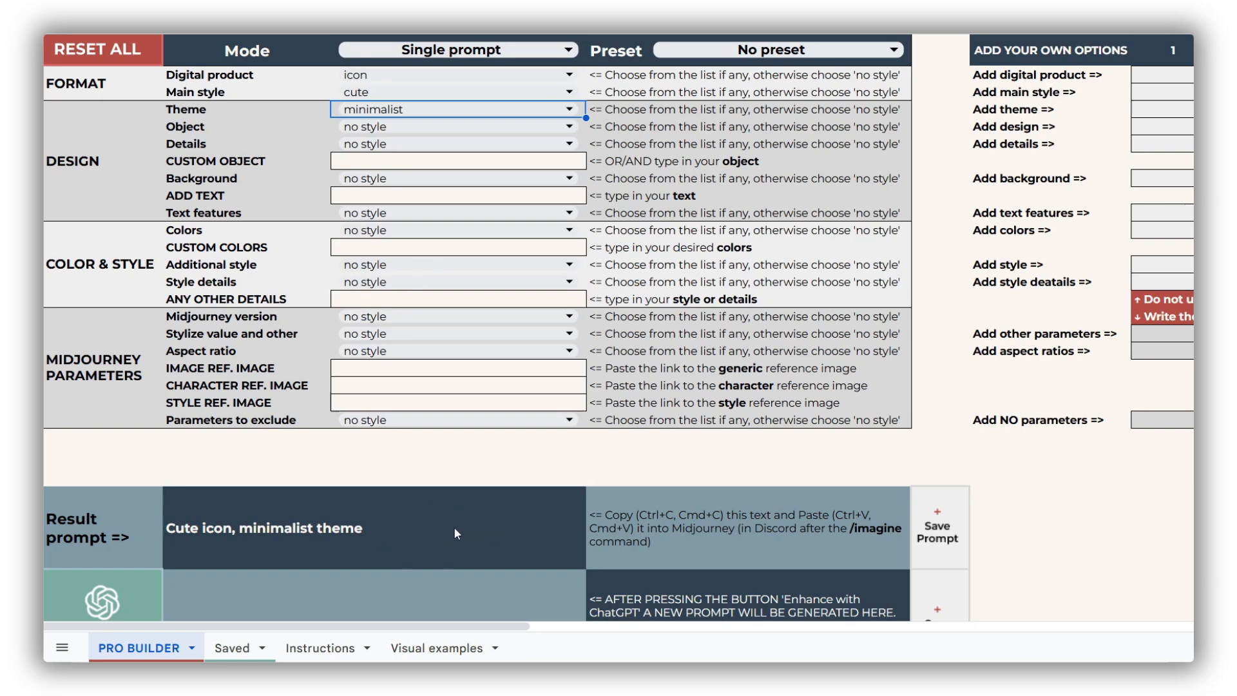
Clear the selected theme from the Design section.
key("Delete")
left_click(1048, 549)
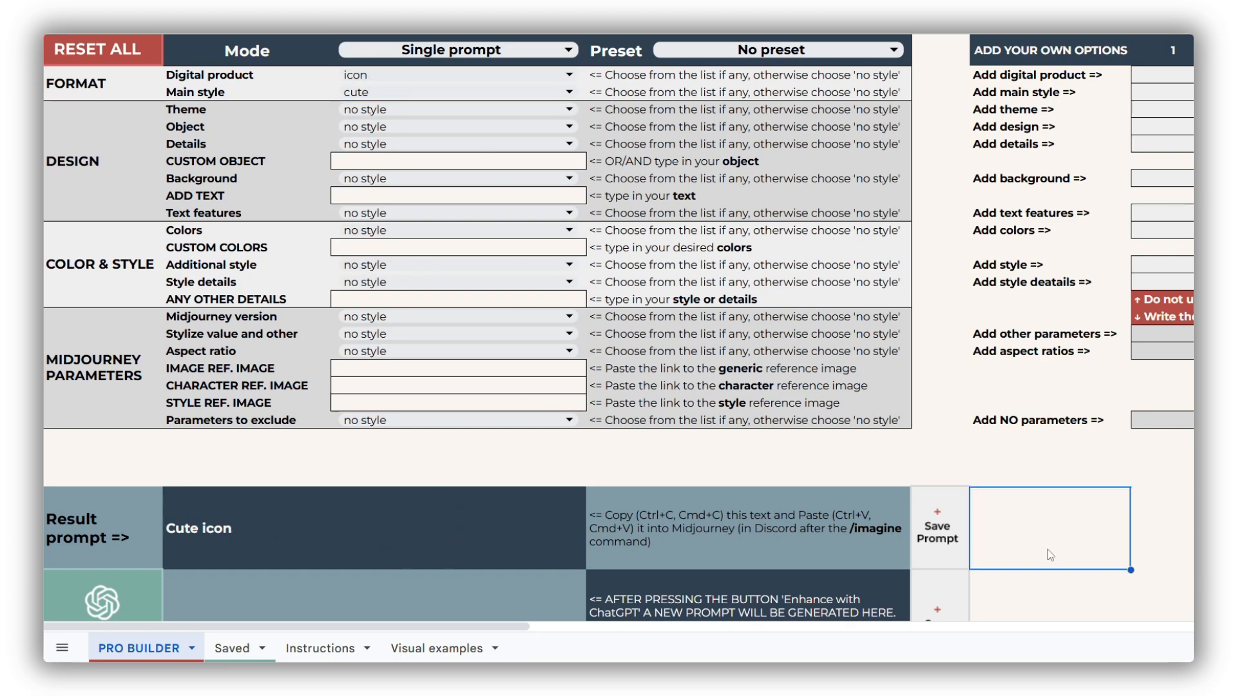
left_click_drag(213, 74, 257, 92)
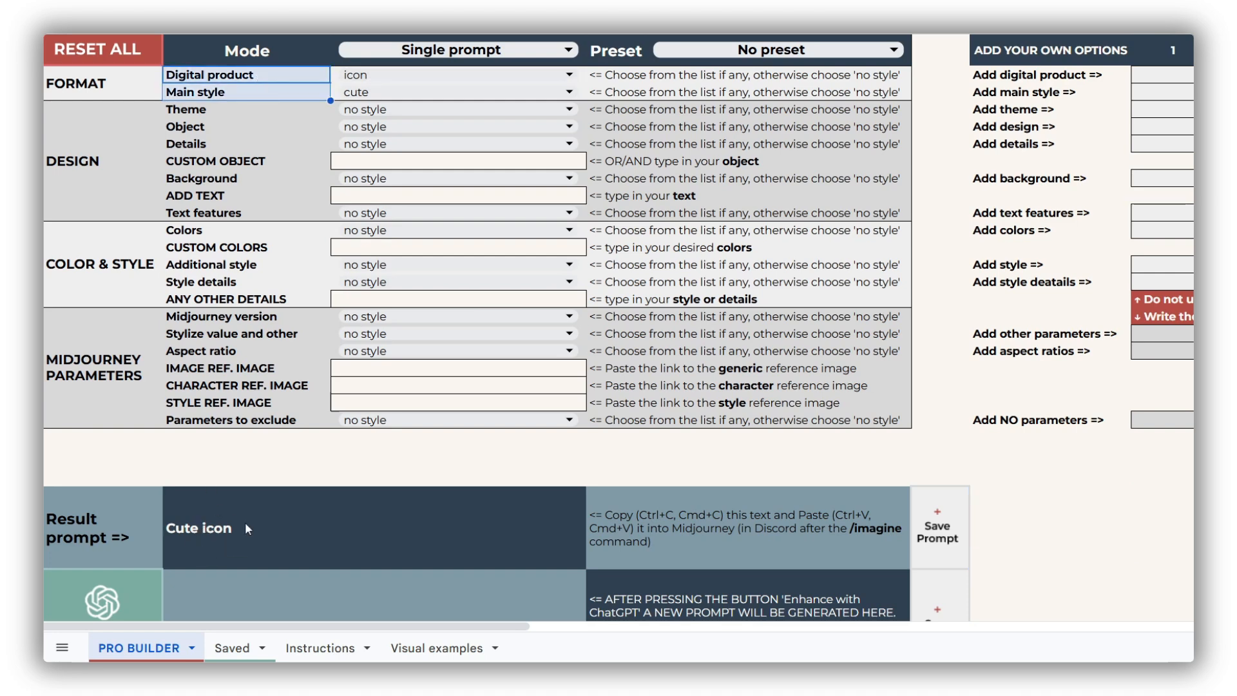
Set the digital product to clipart and the main style to photorealistic.
left_click(400, 75)
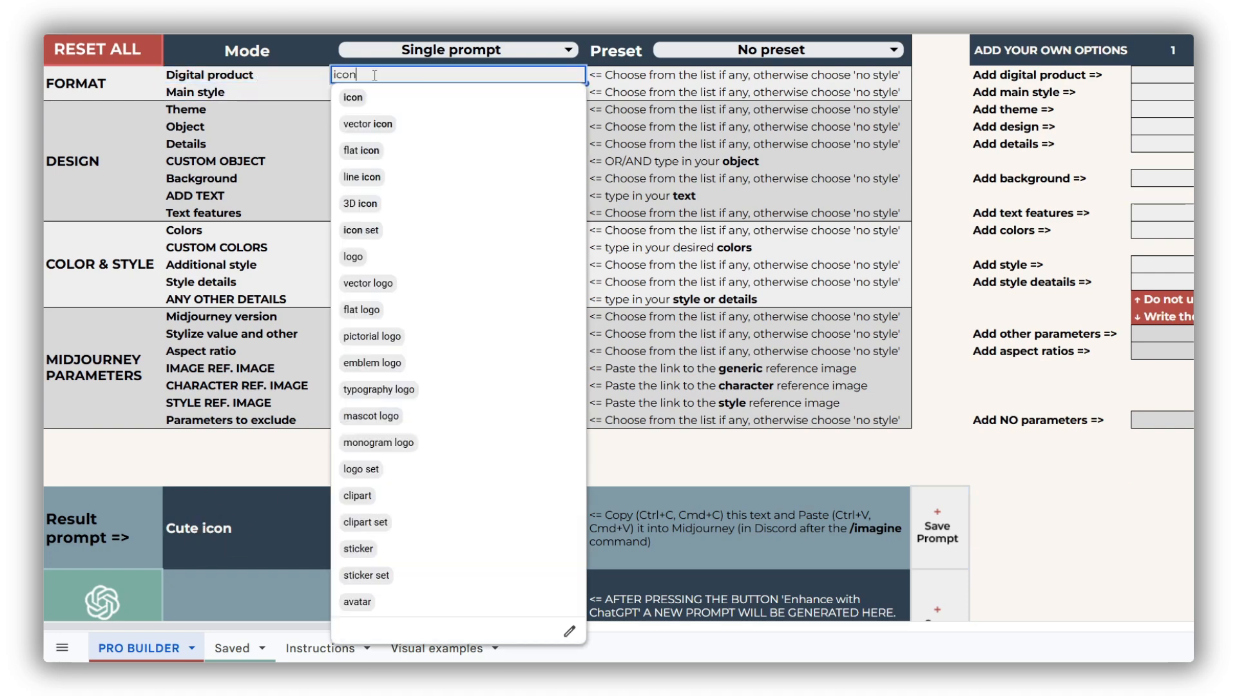
left_click(420, 495)
left_click(427, 92)
left_click(399, 409)
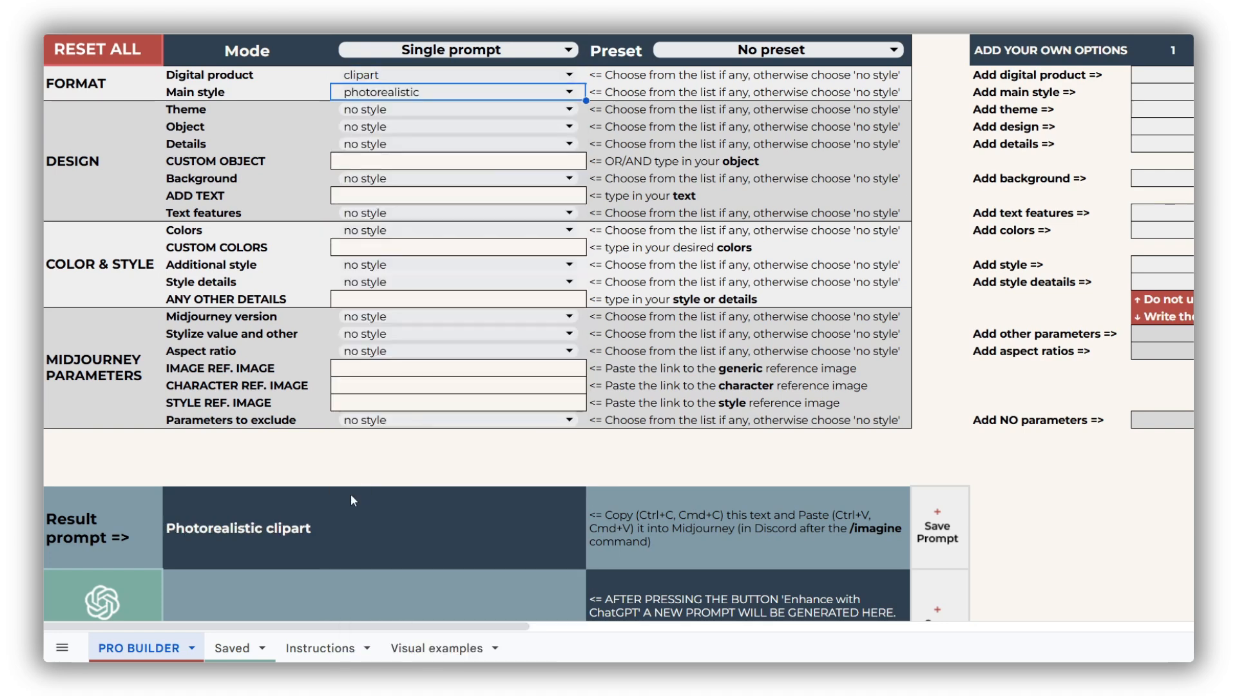
Examine the sample images for the digital products and main styles in the Visual examples sheet.
left_click(437, 649)
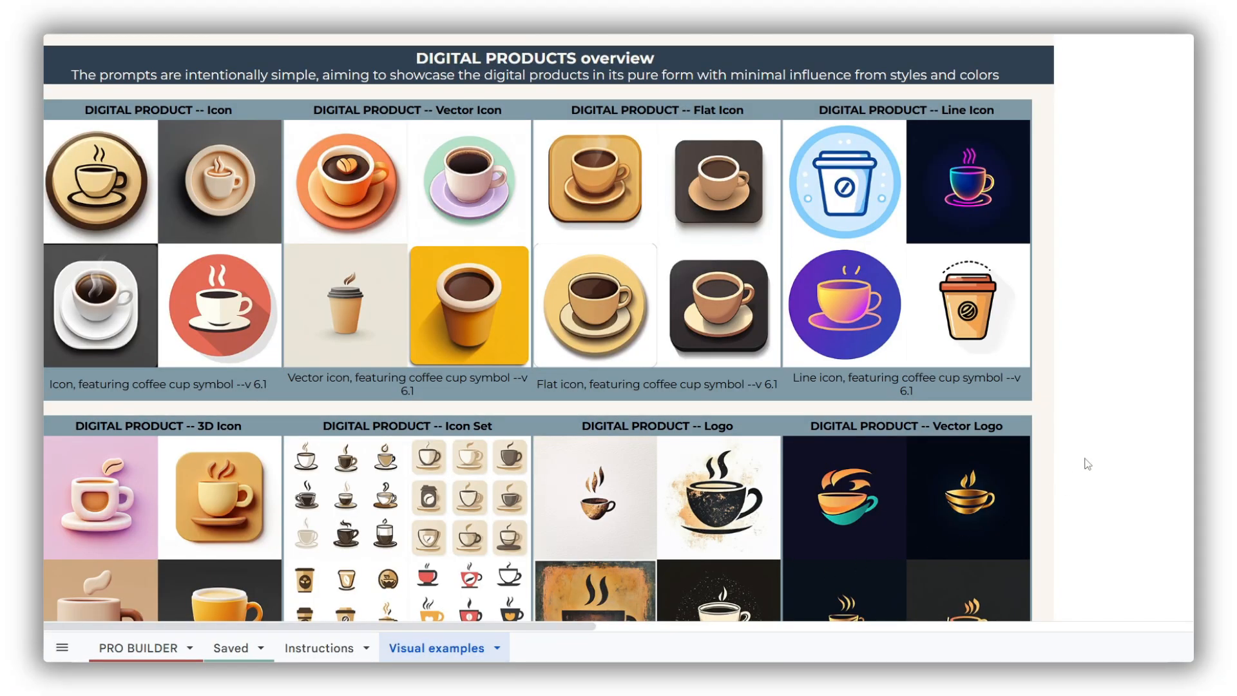
scroll(1088, 464, "down", 6)
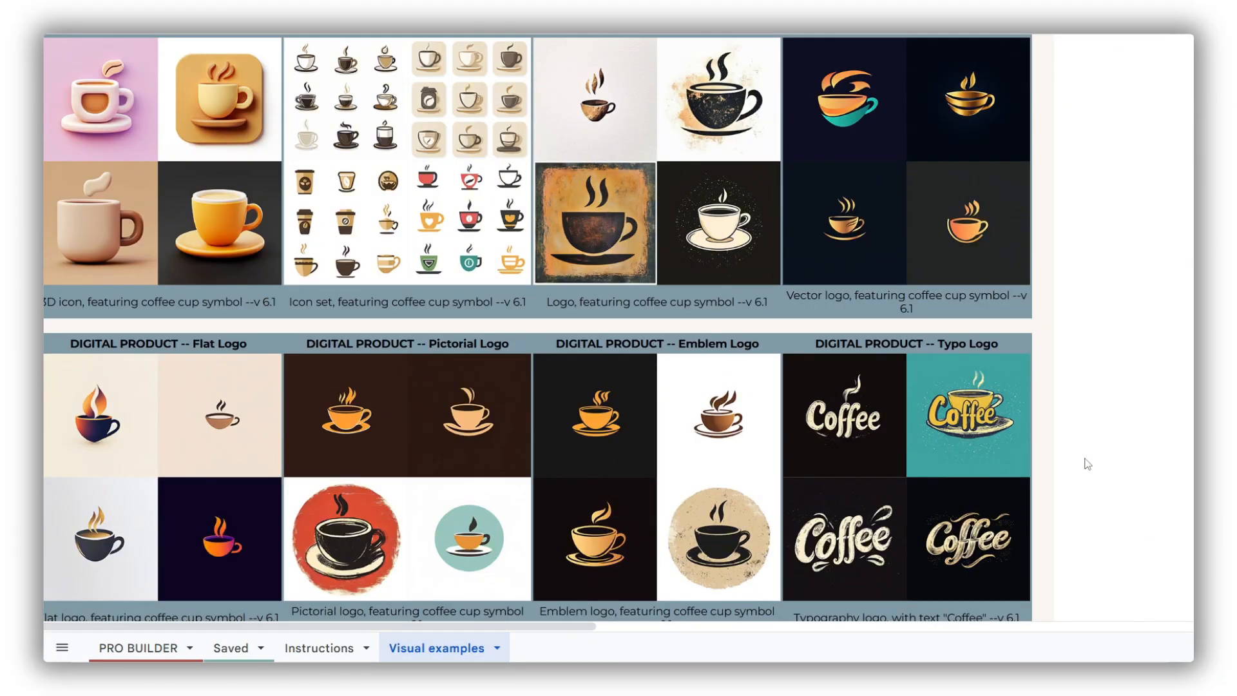
scroll(1088, 464, "down", 5)
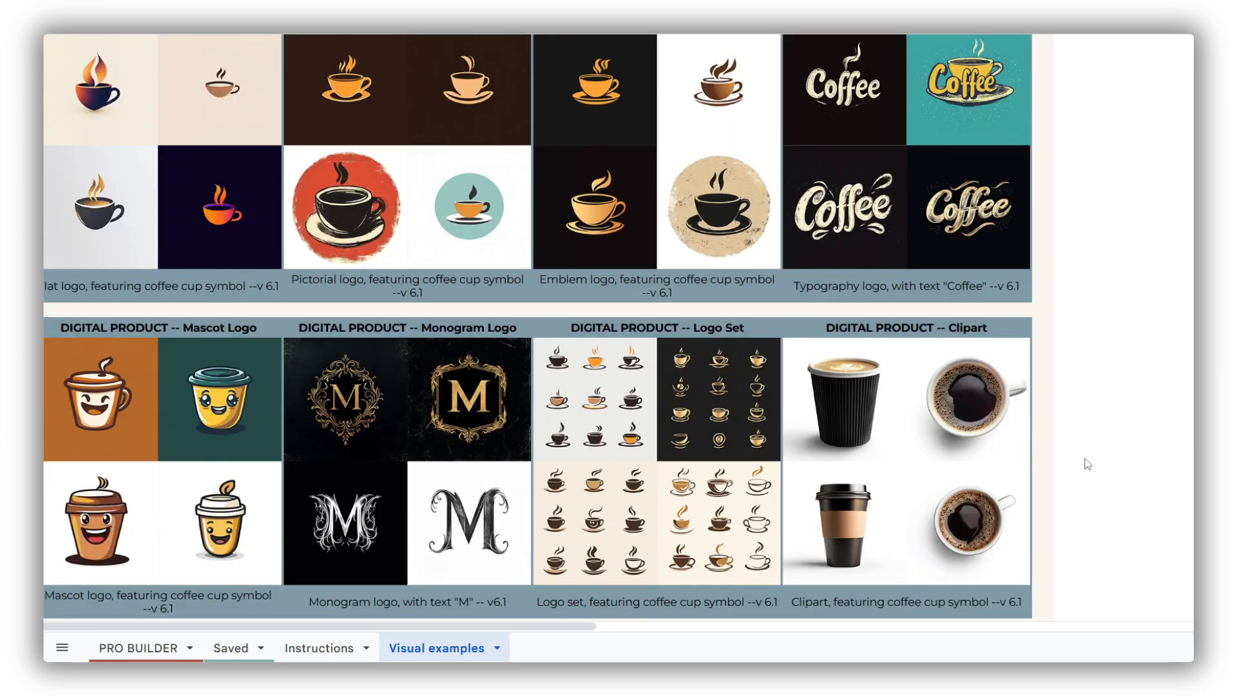
left_click(498, 601)
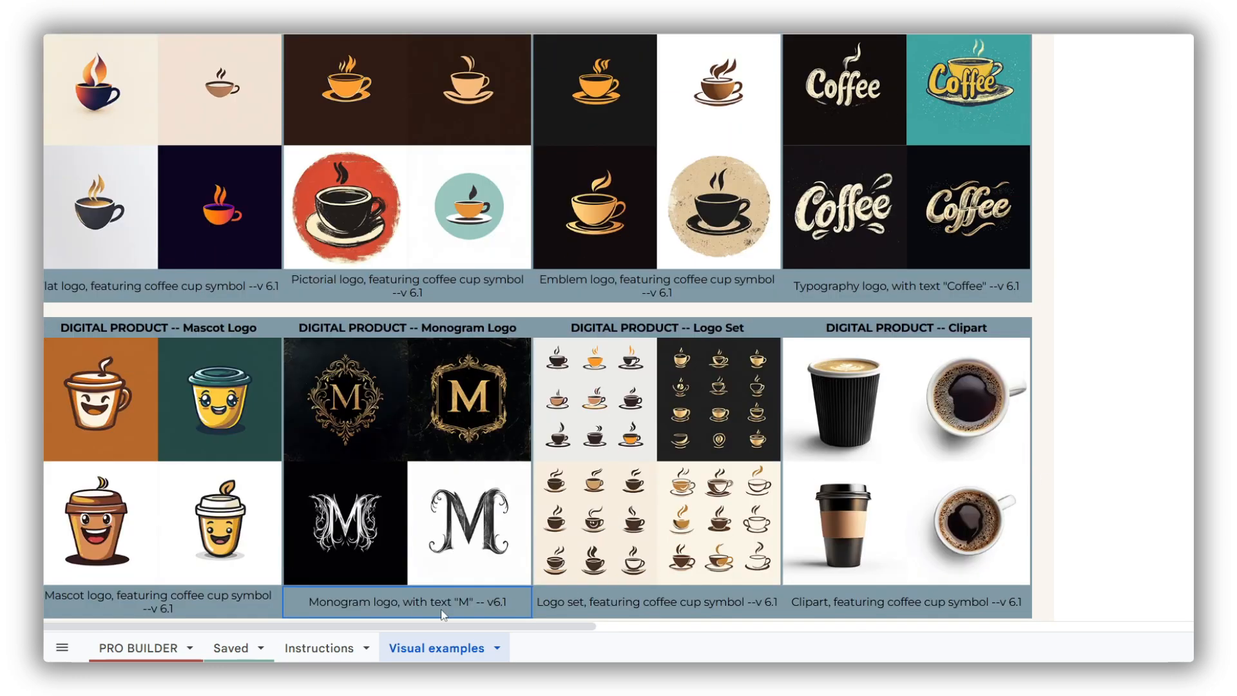
scroll(1165, 452, "down", 10)
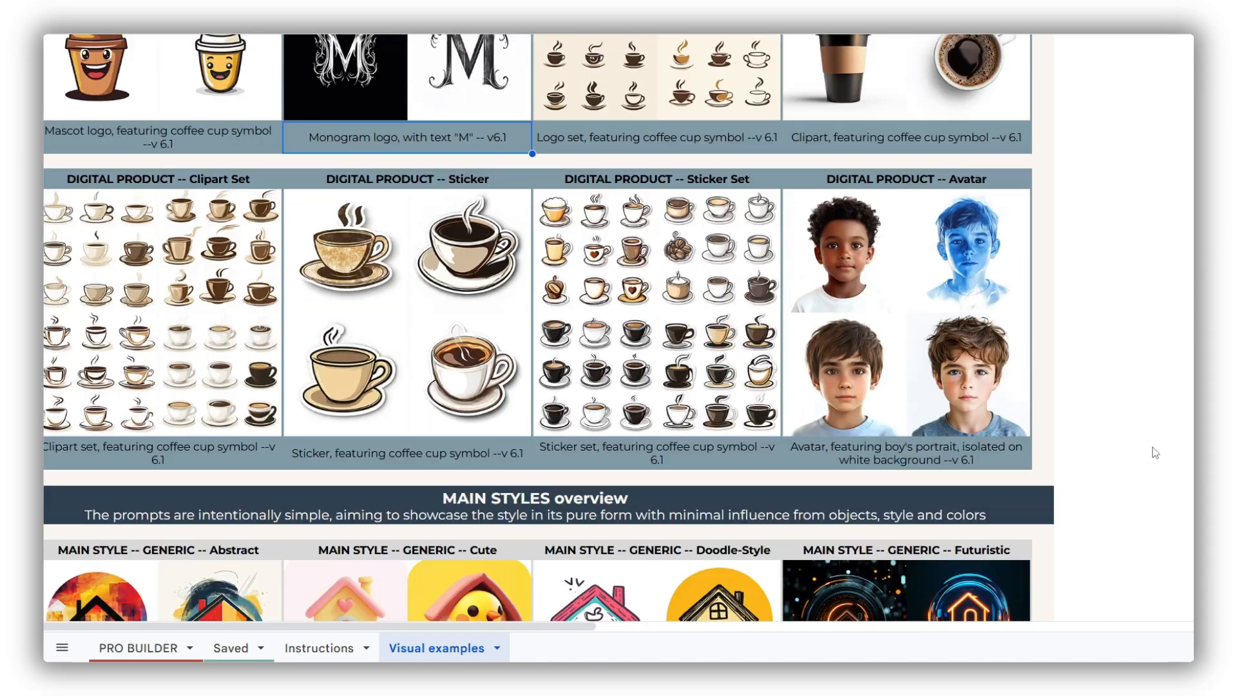
scroll(1155, 453, "down", 8)
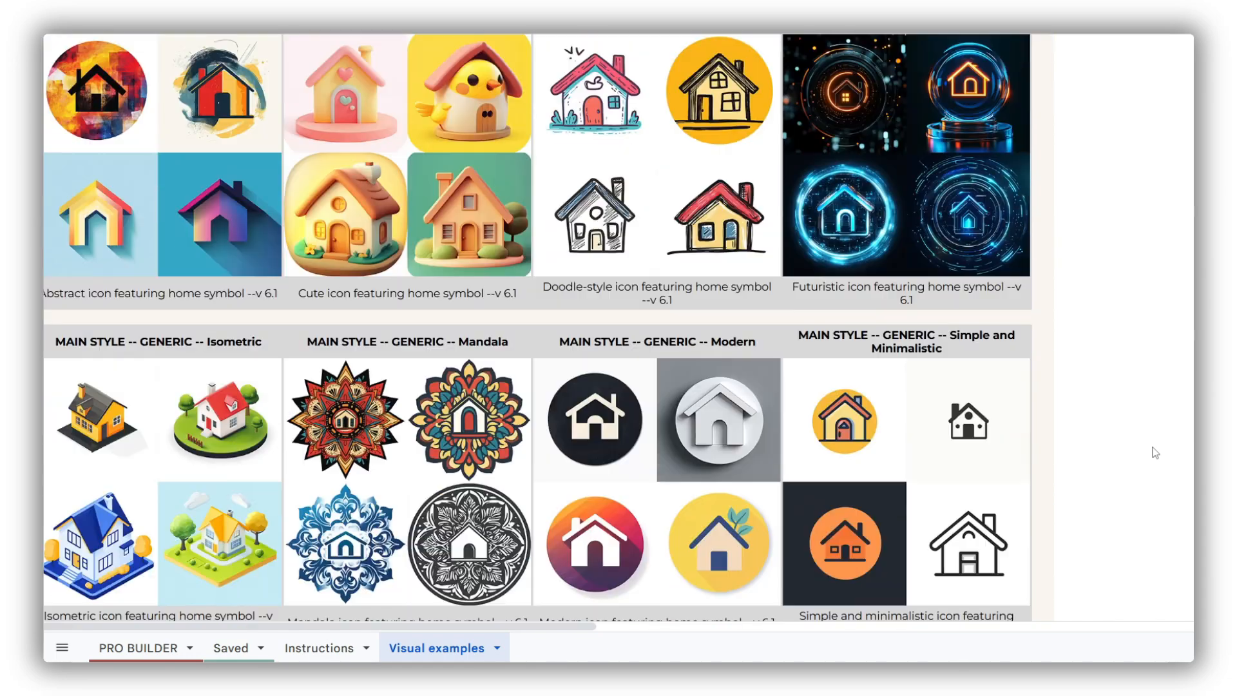
scroll(1156, 453, "down", 12)
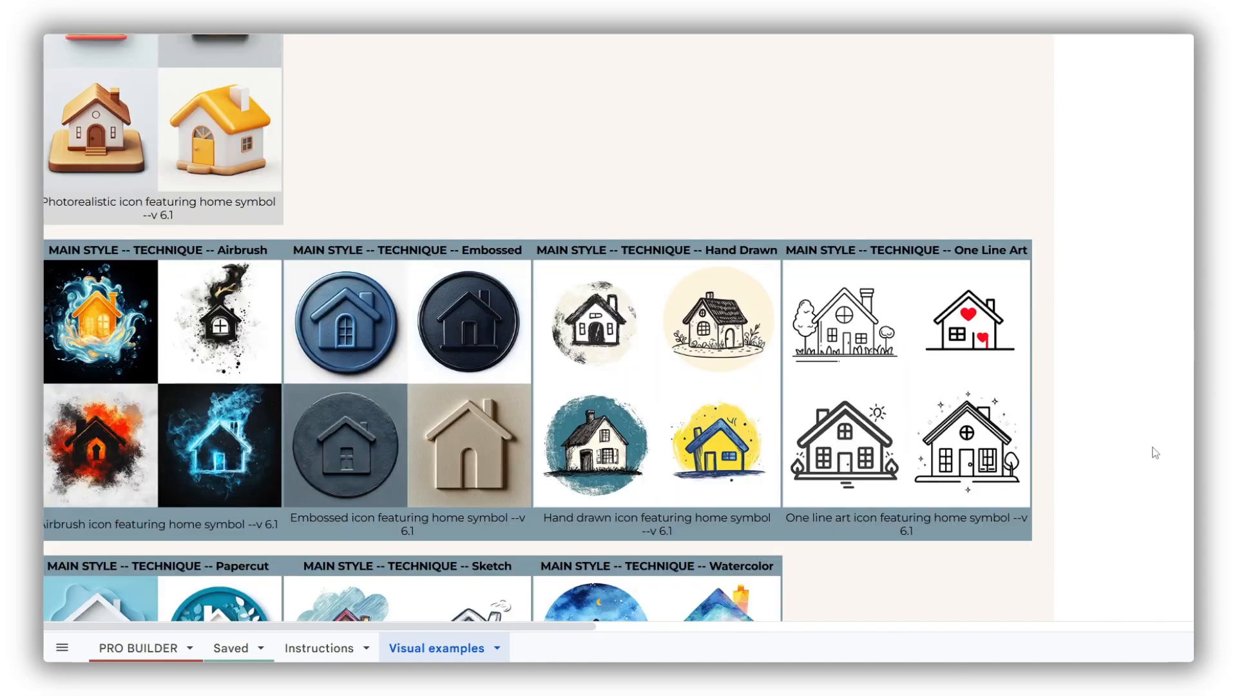
scroll(1156, 453, "down", 11)
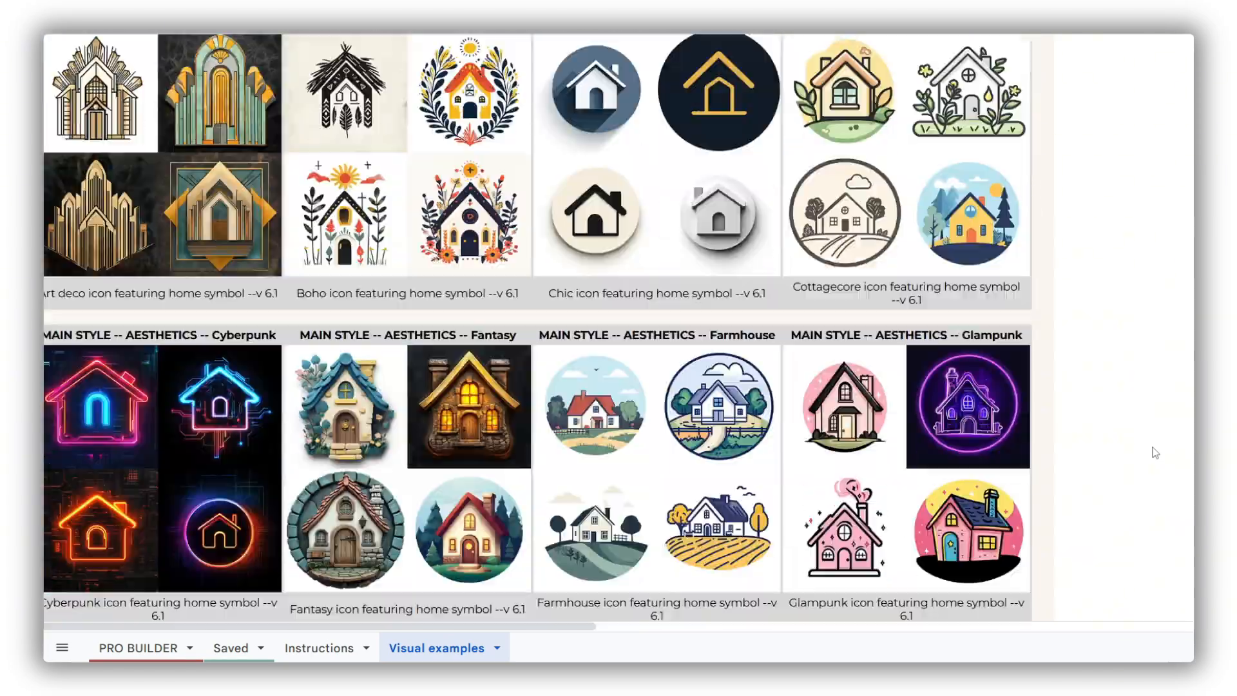
scroll(1156, 453, "down", 10)
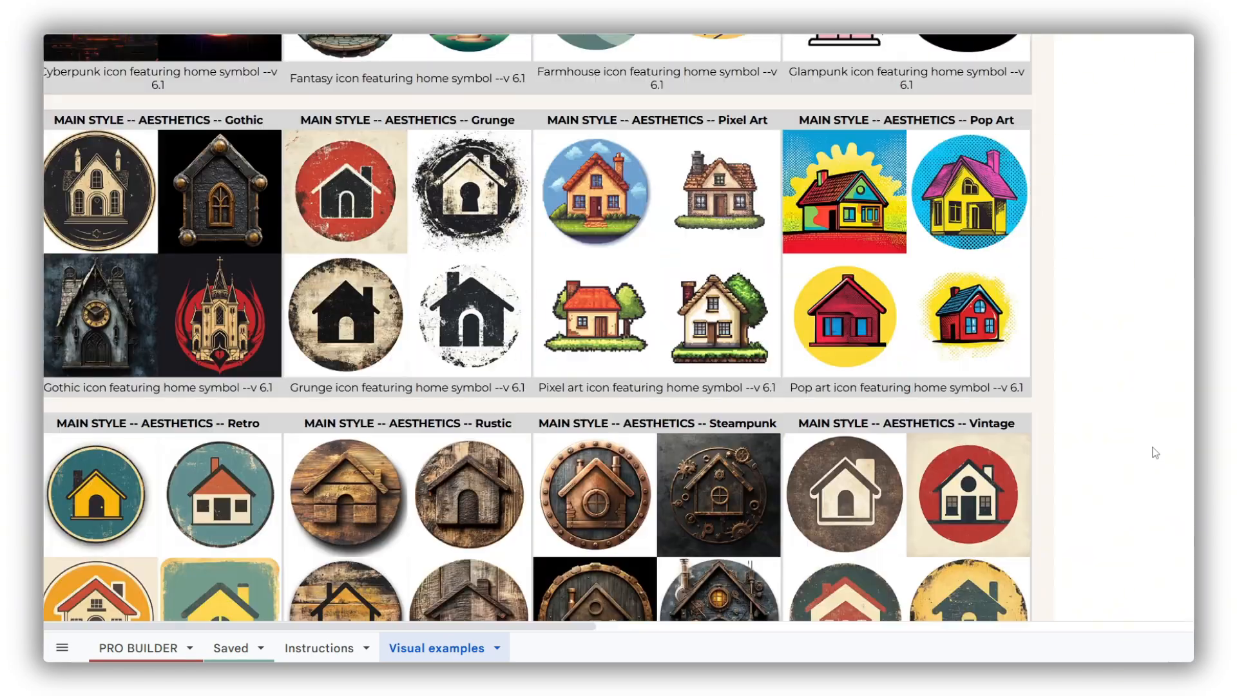
scroll(1156, 454, "down", 4)
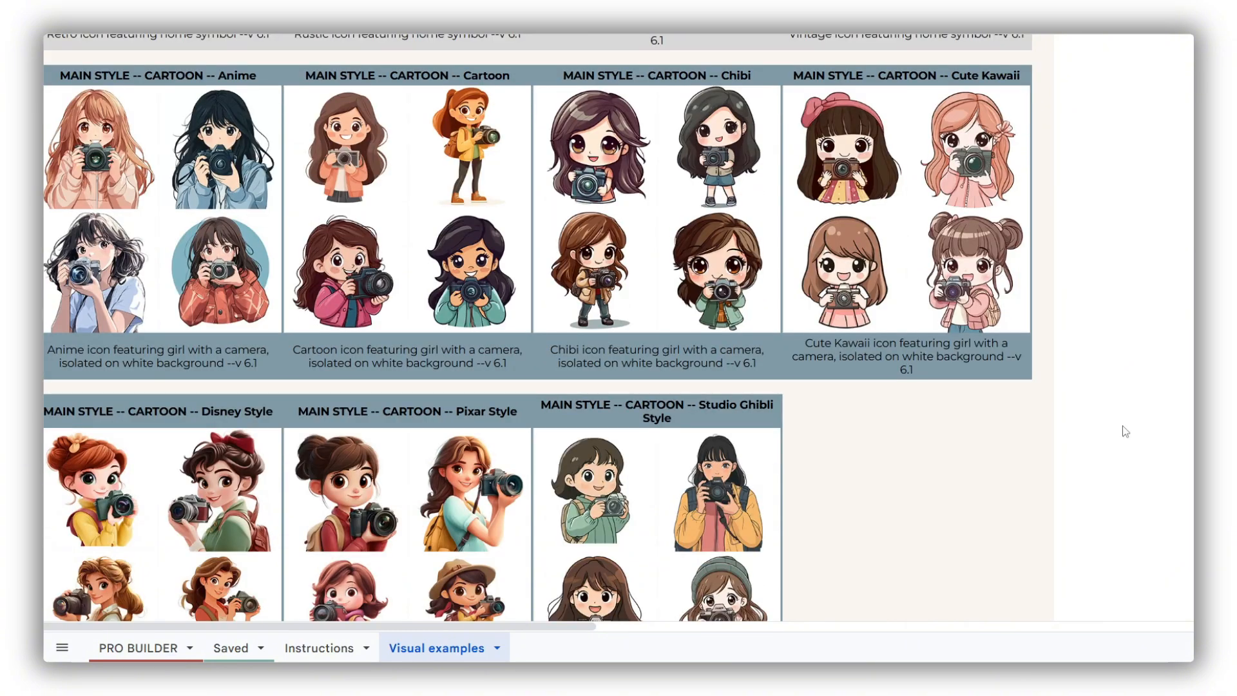
scroll(1040, 518, "down", 1)
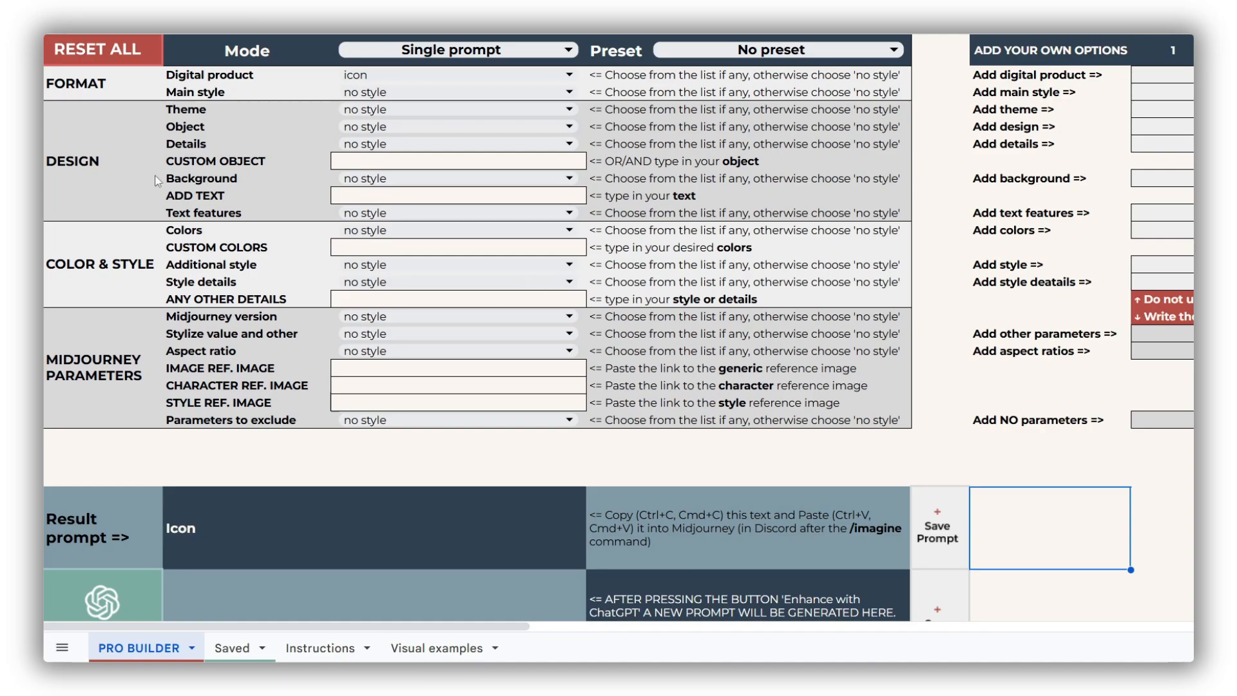
Choose dumbbells, from the home symbols, as the Object in the Design section.
left_click_drag(118, 167, 218, 169)
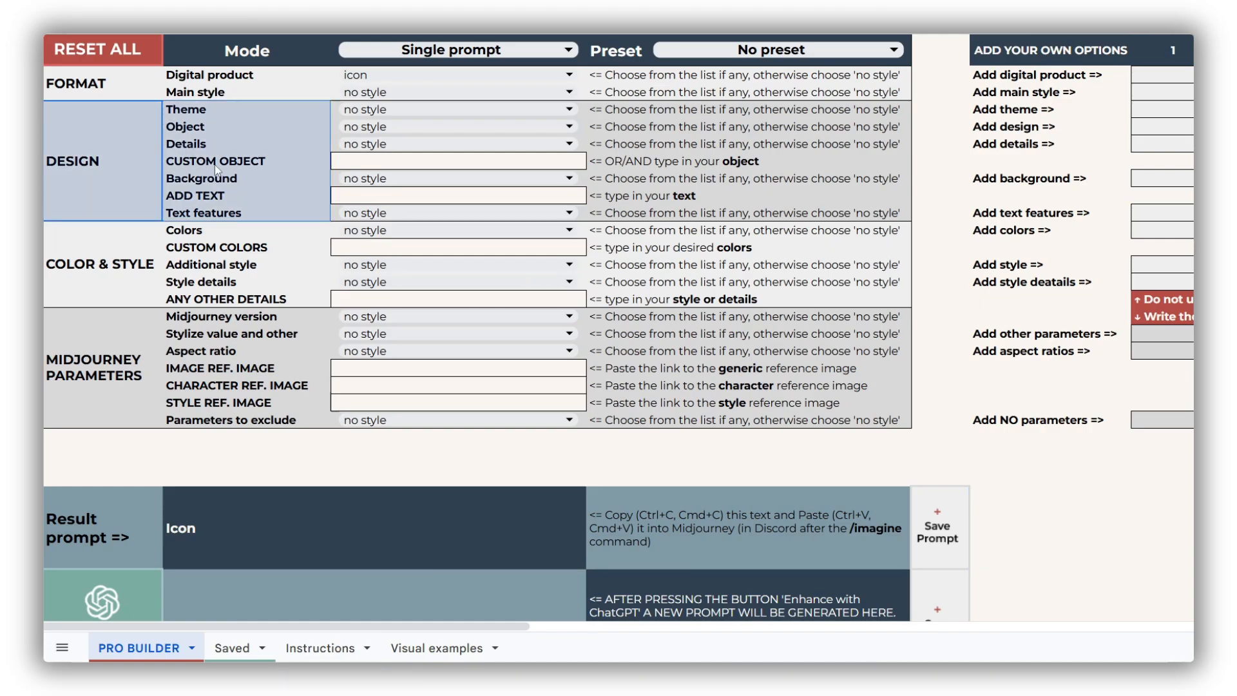
left_click(261, 163)
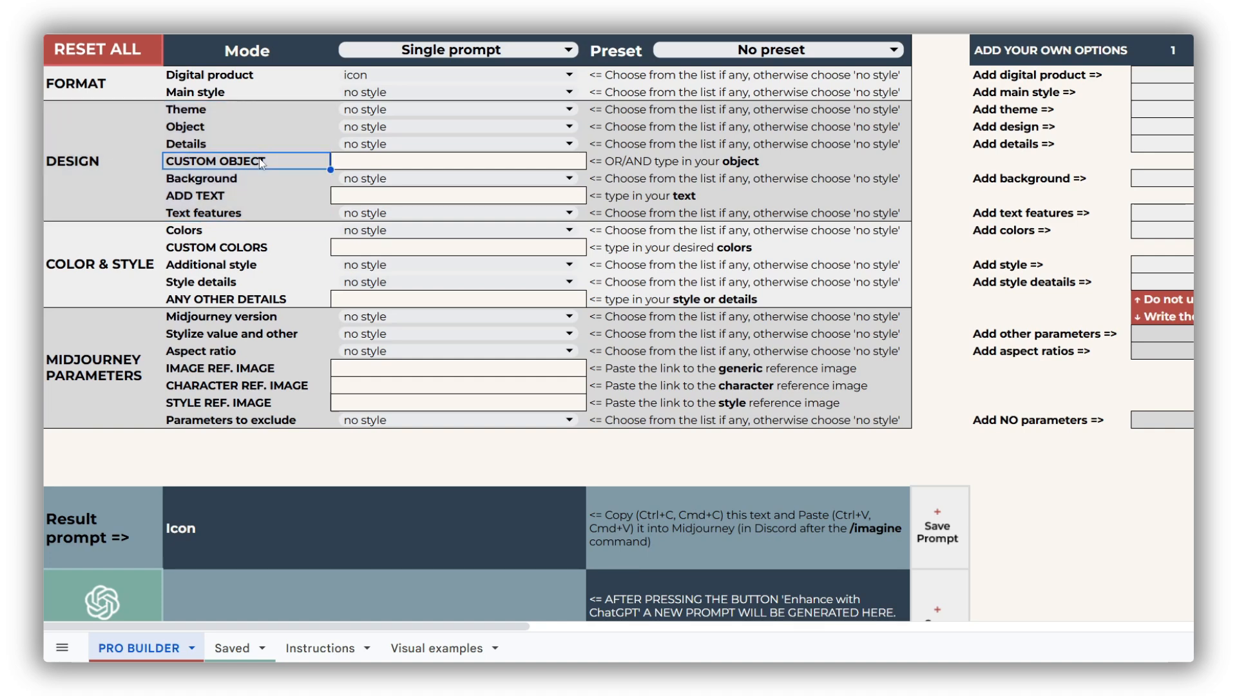
left_click(382, 128)
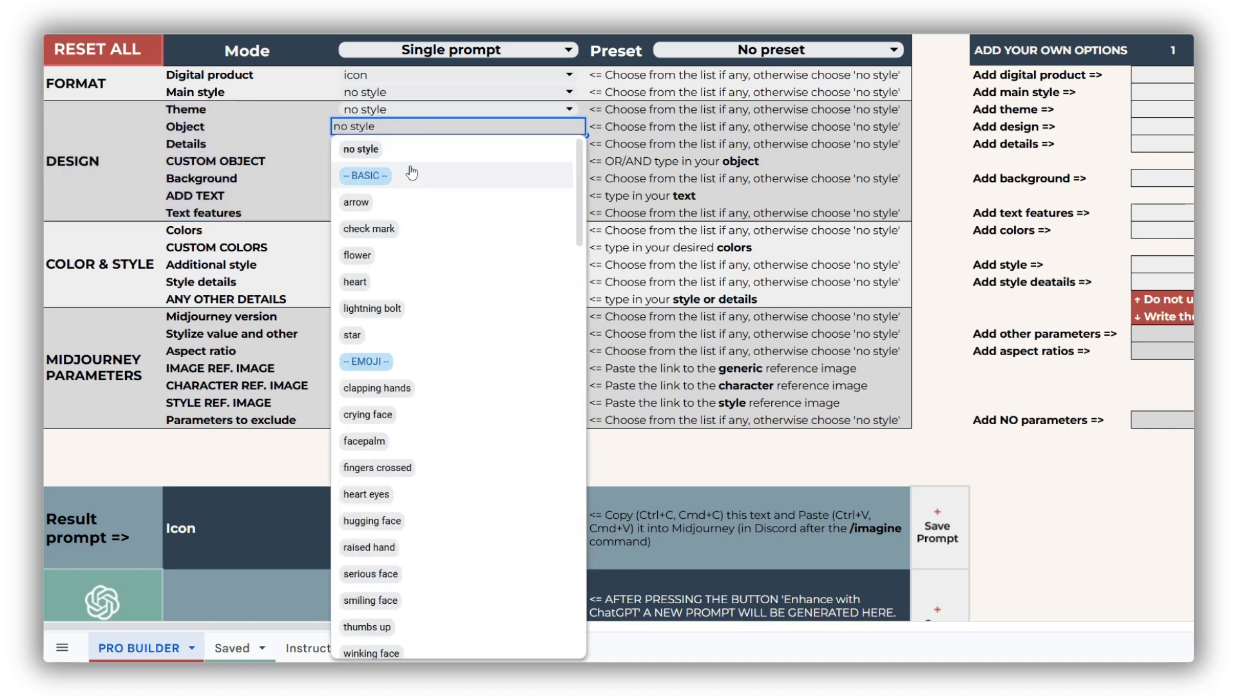
scroll(492, 332, "down", 8)
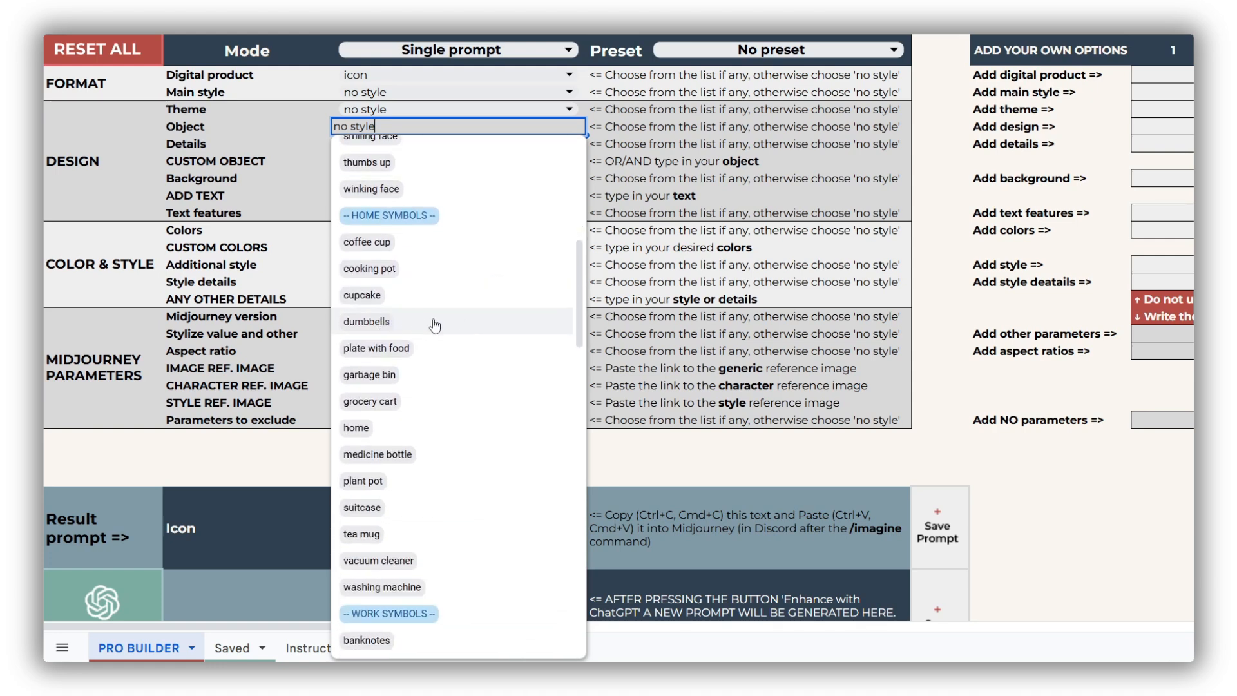
left_click(436, 326)
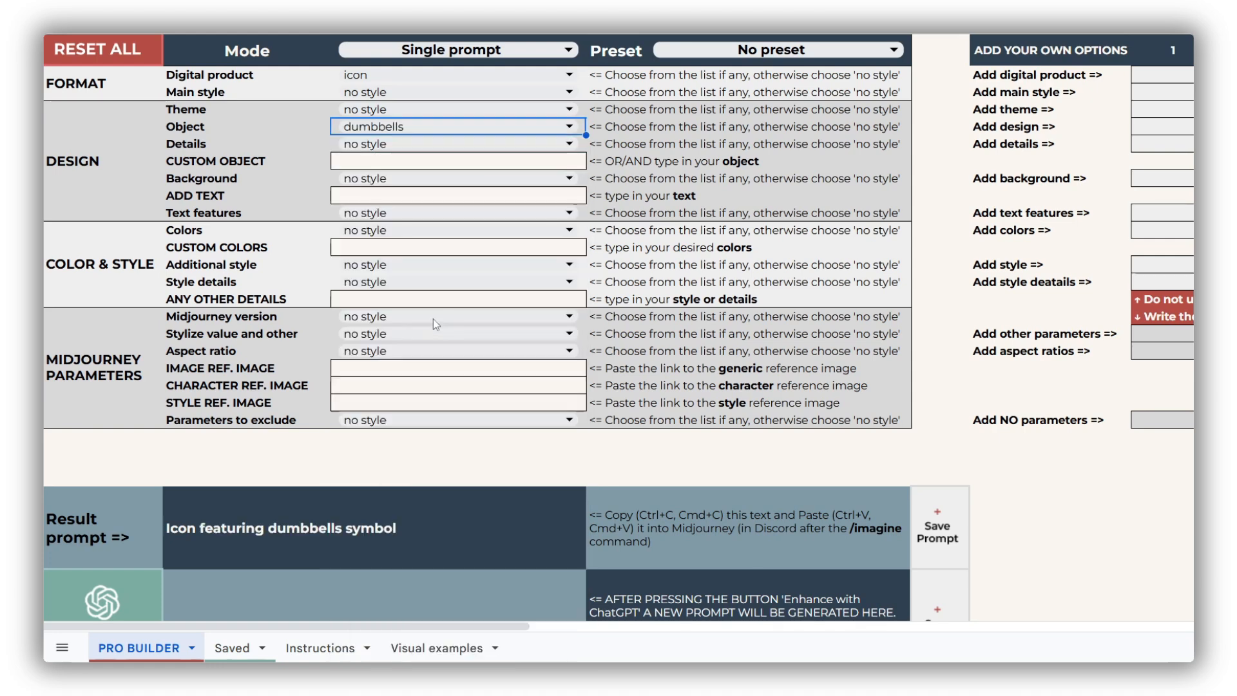
Enter "yoga mat" as the custom object in the Design section.
left_click(368, 161)
type("yoga")
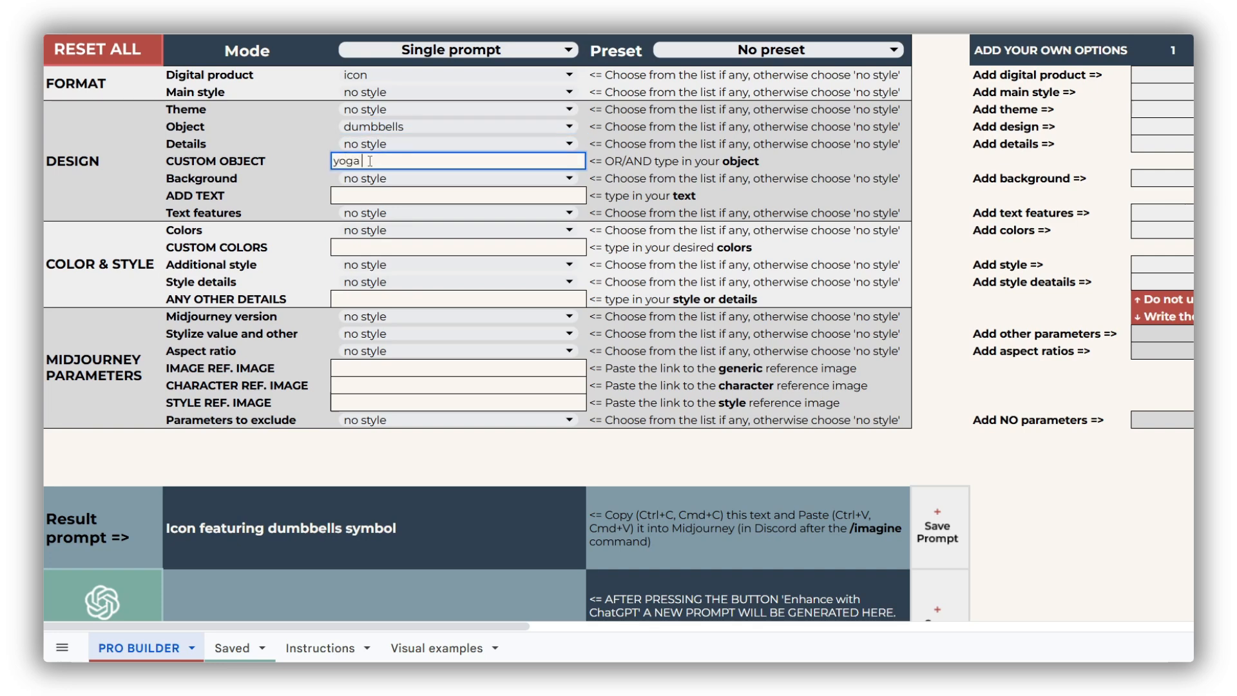
type(" mat")
key("Return")
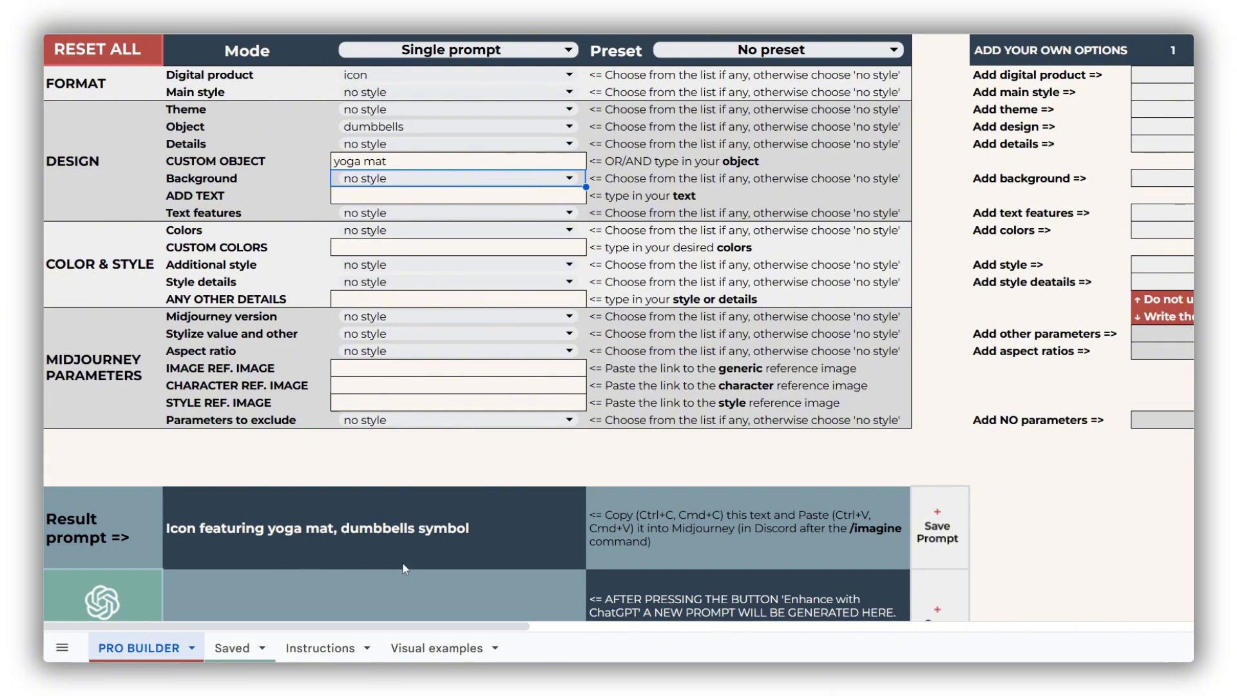
Look through the emoji, home and work symbols offered for the Object field, keeping the current choice.
left_click(419, 127)
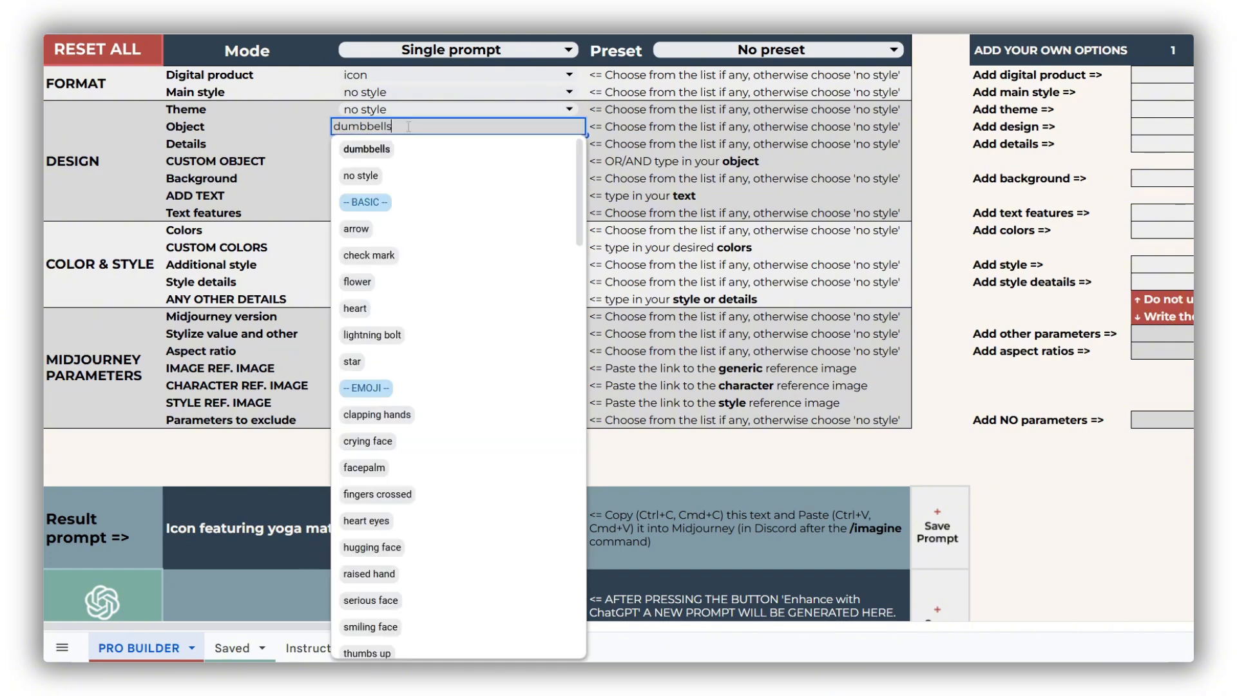
scroll(475, 359, "down", 3)
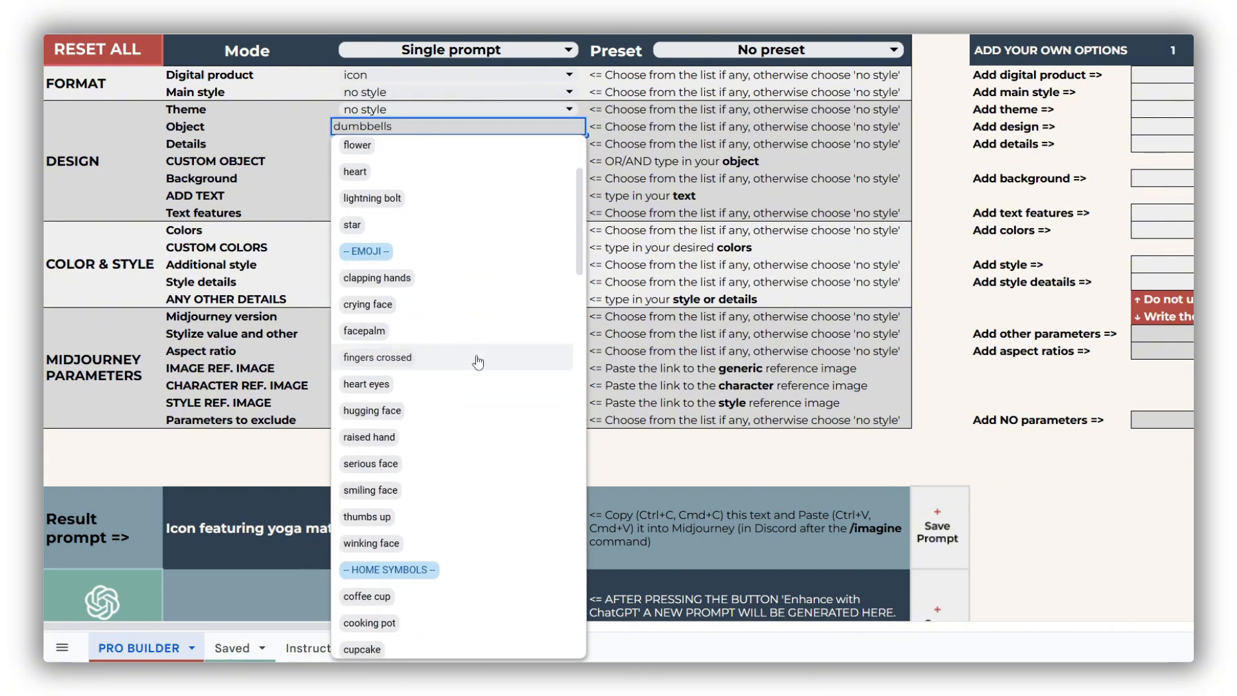
scroll(492, 457, "down", 5)
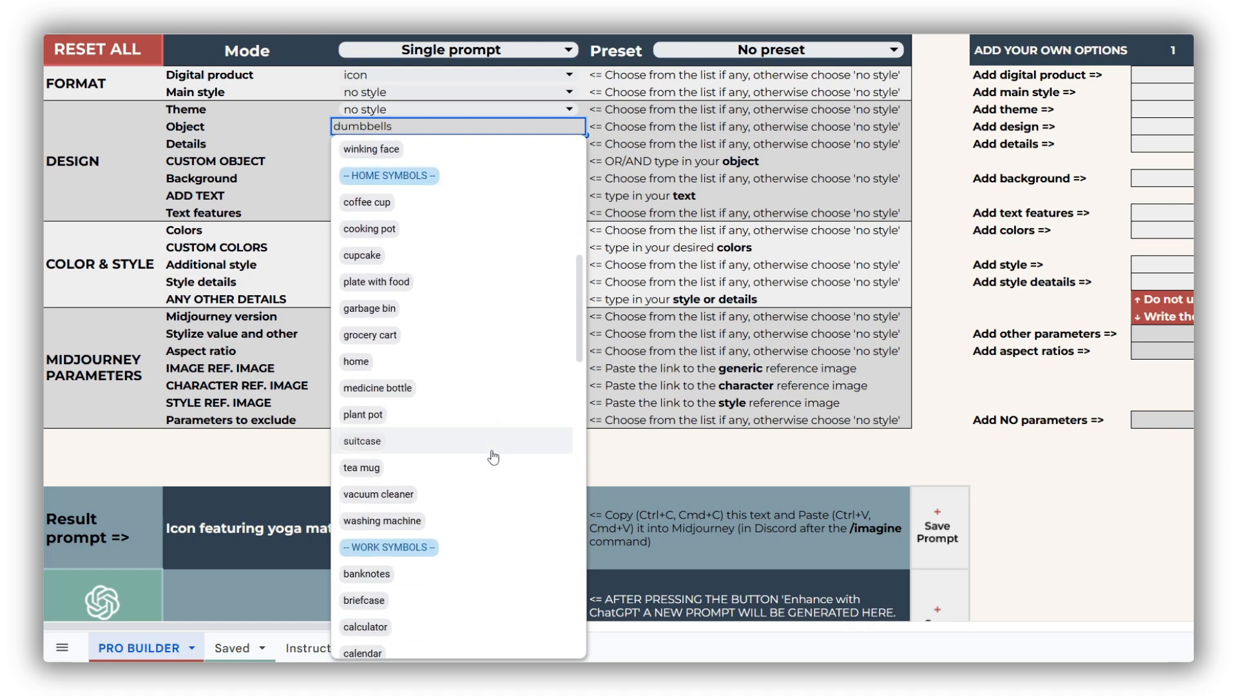
left_click(1049, 527)
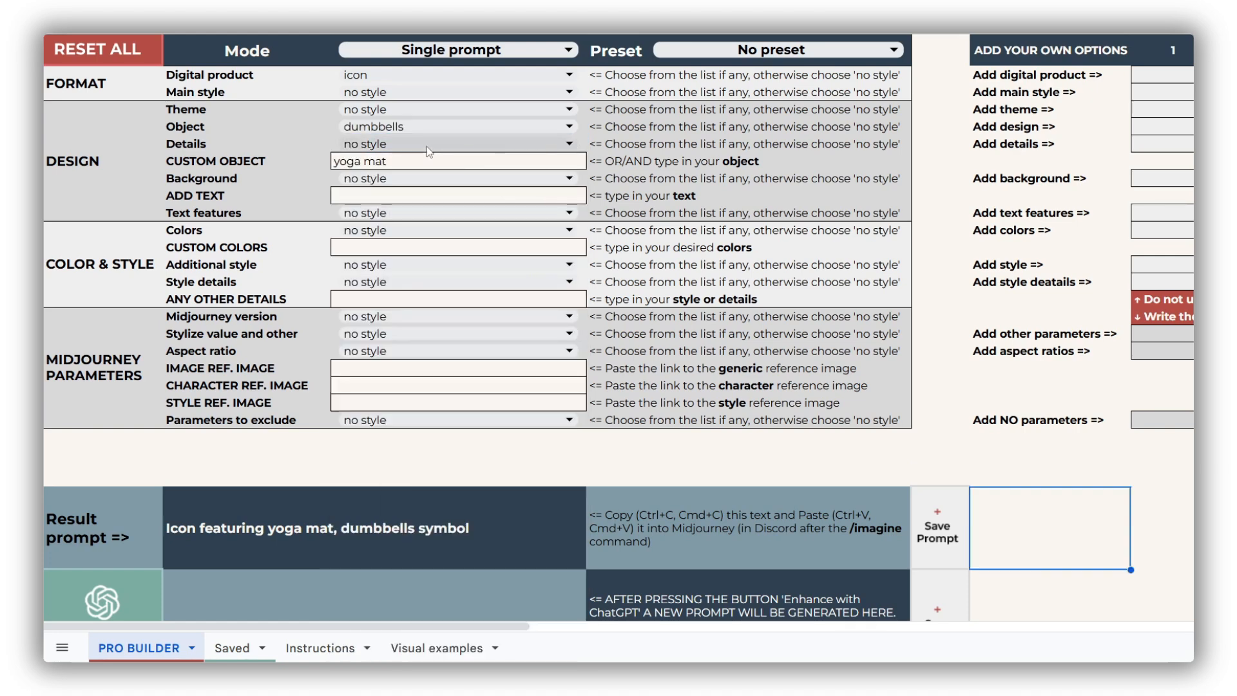
Choose the emotion "cute" for the Details field in the Design section.
left_click(429, 149)
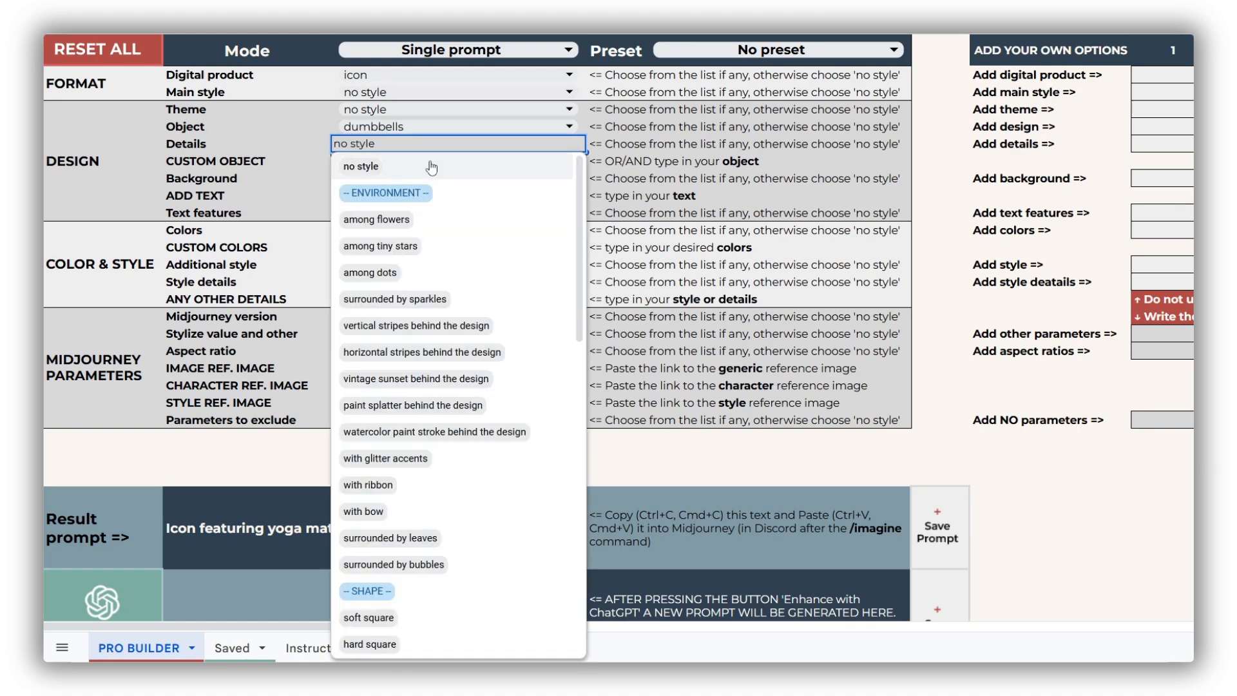
scroll(464, 329, "down", 5)
scroll(464, 335, "down", 8)
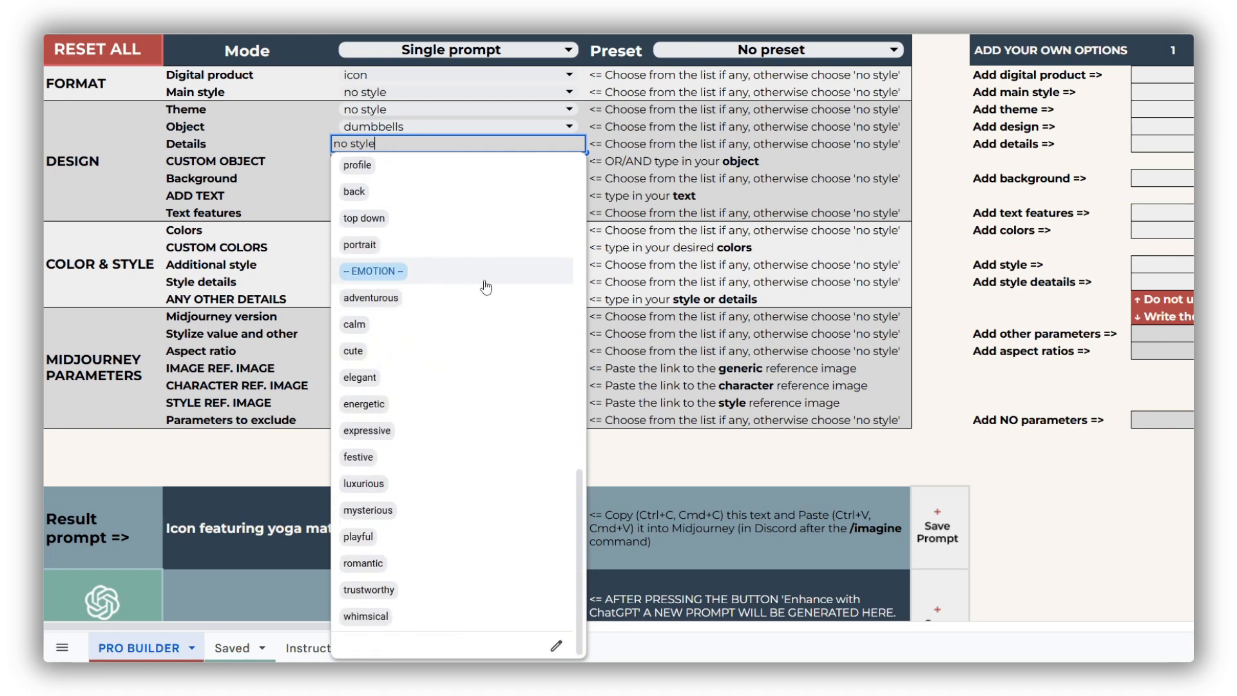
left_click(453, 352)
Switch the Mode to Multiple selection and add "soft square" and "elegant" to the Details field.
left_click(409, 56)
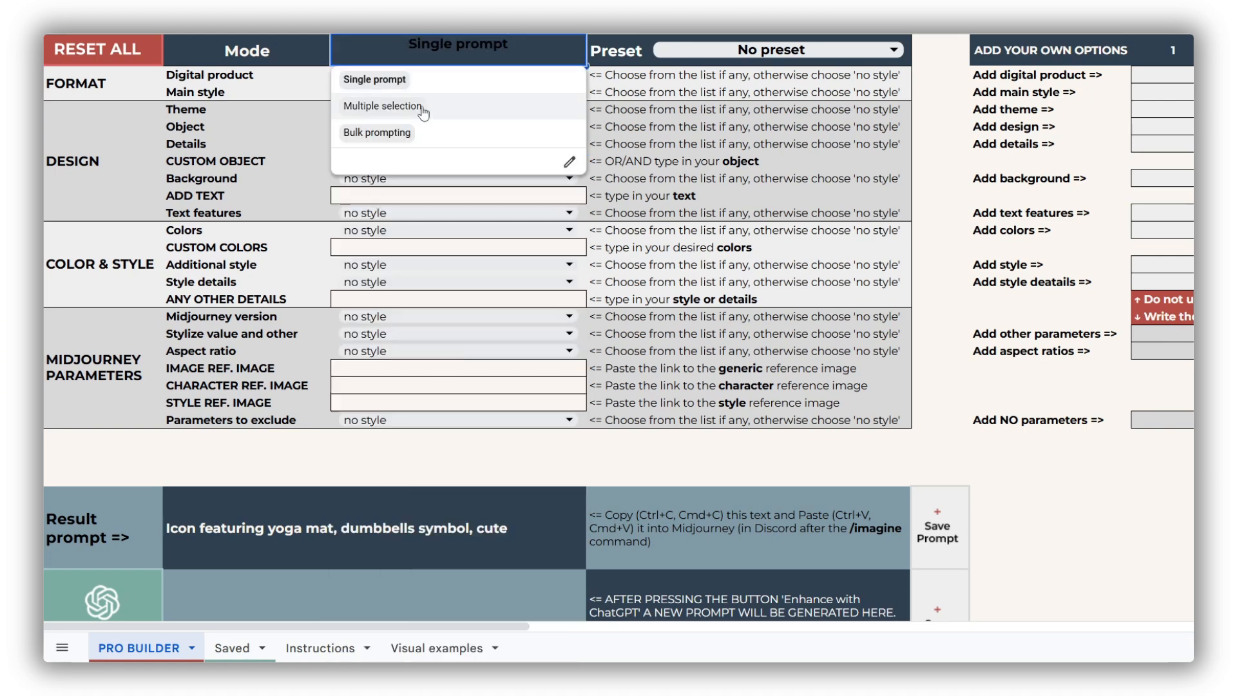
left_click(380, 105)
left_click(451, 144)
scroll(437, 239, "down", 5)
scroll(438, 237, "down", 3)
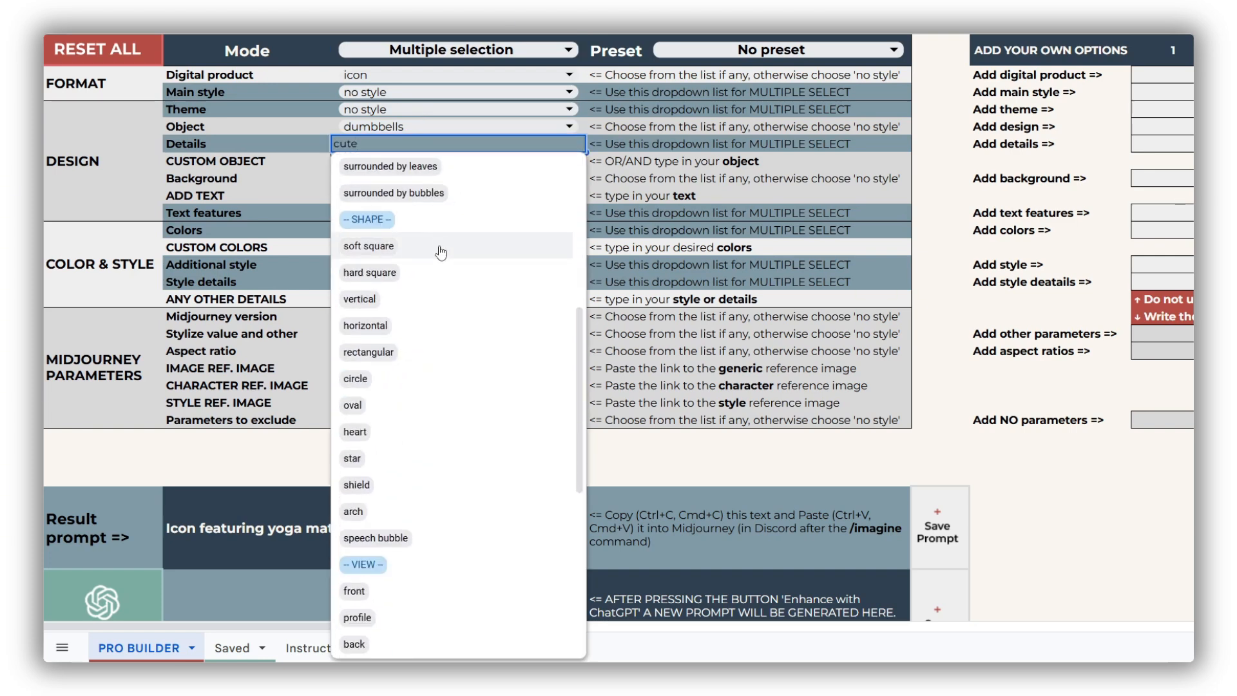
left_click(483, 243)
left_click(429, 145)
scroll(473, 351, "down", 10)
scroll(473, 352, "down", 3)
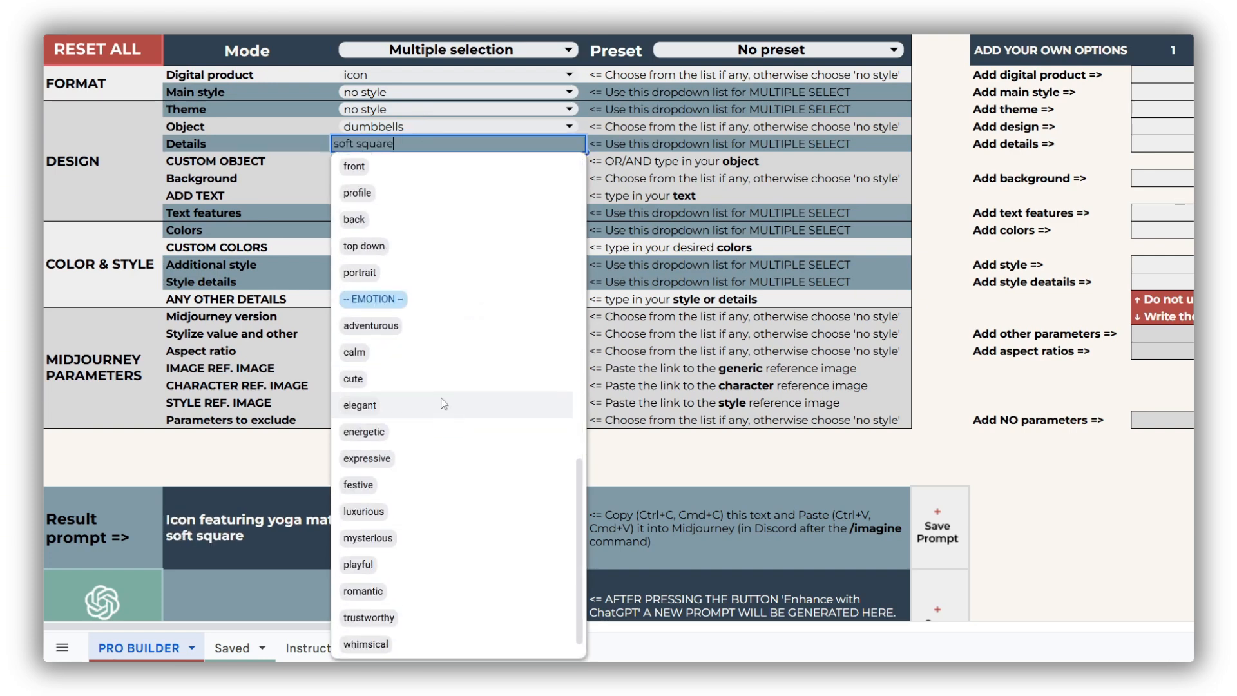
left_click(443, 409)
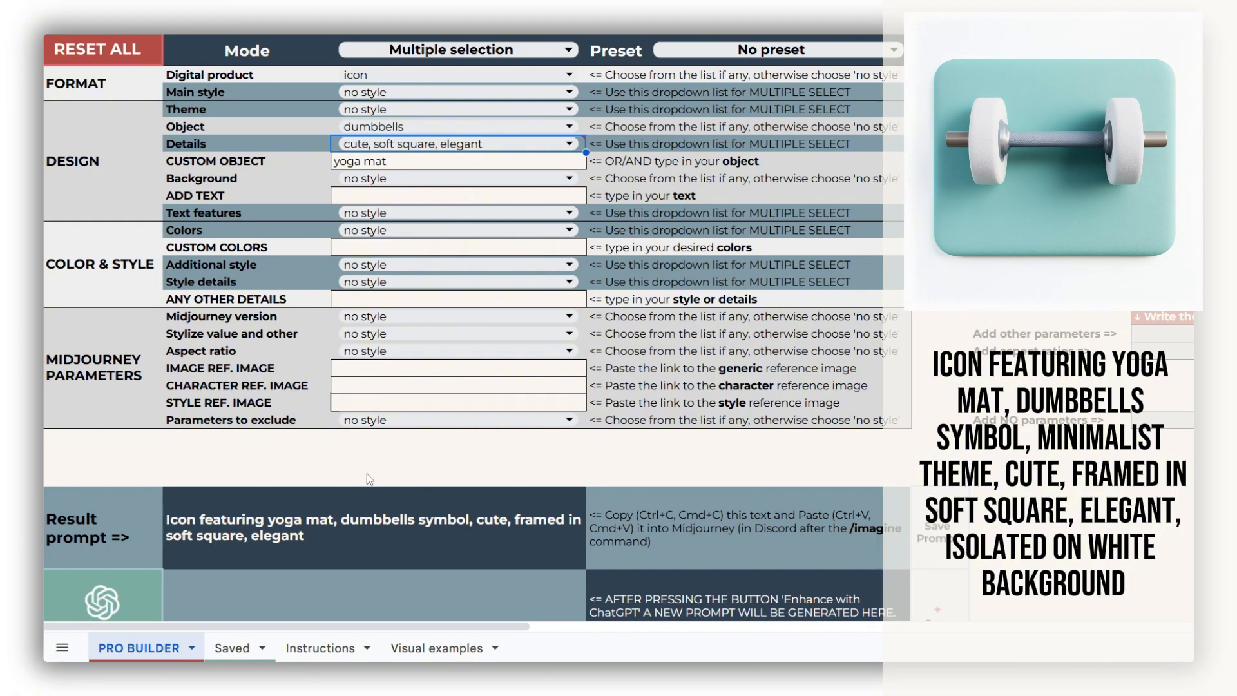
Set the Background to "isolated on white" and the Theme to "minimalist" in the Design section.
left_click(393, 181)
left_click(436, 229)
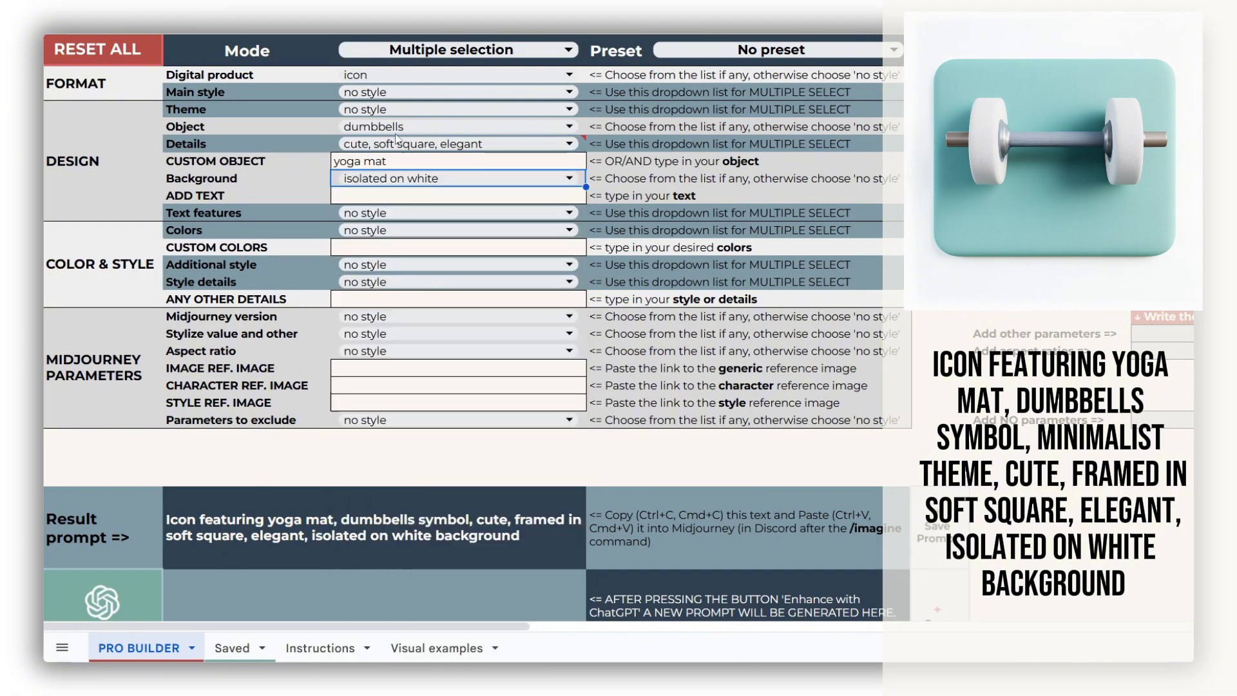
double_click(389, 111)
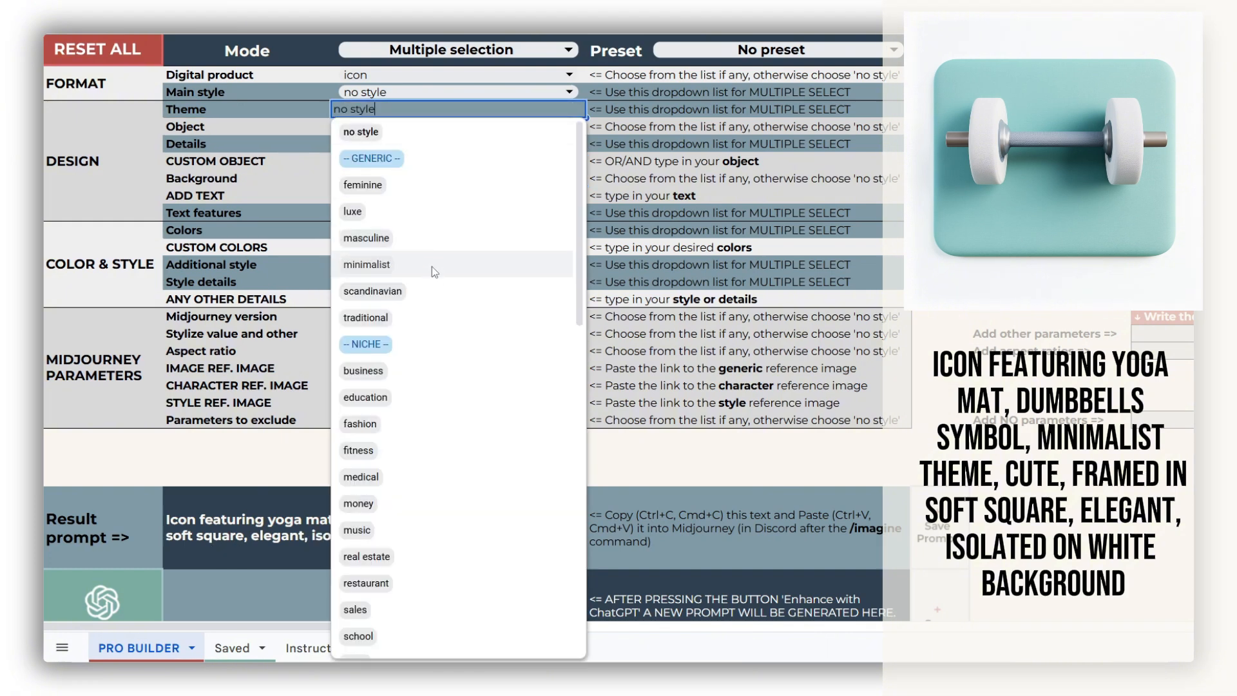
left_click(432, 266)
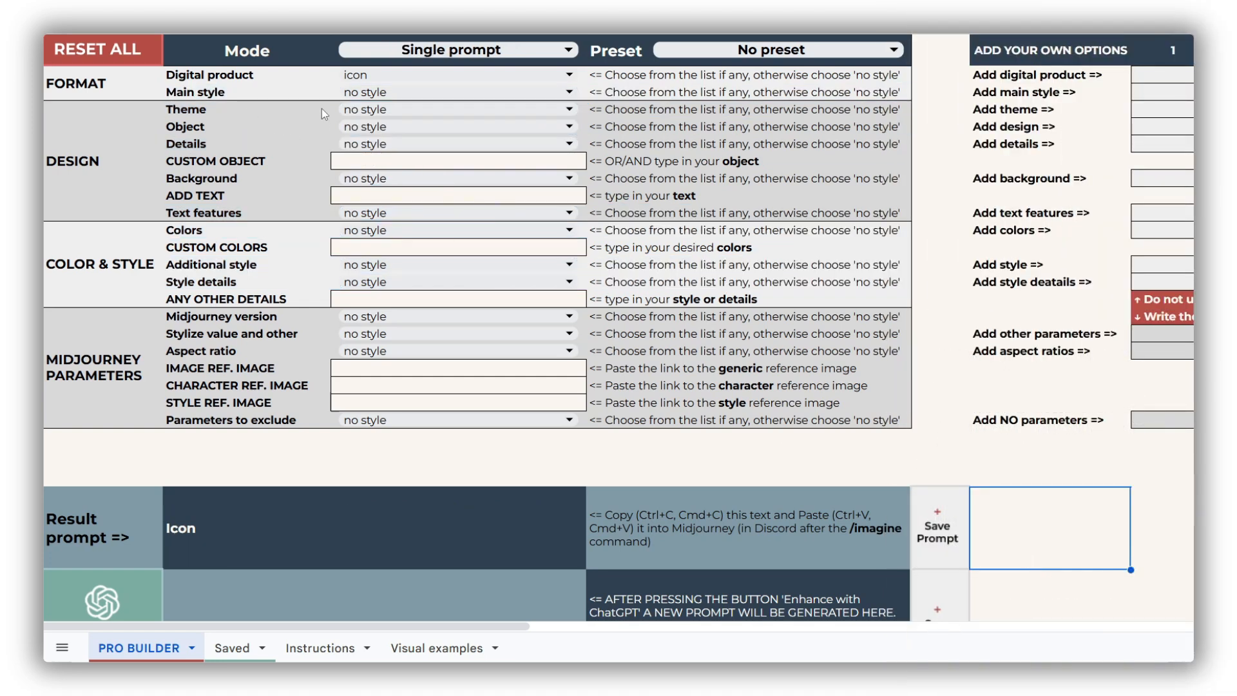
Set the Theme to "business" and the Background to "isolated on white" for the icon prompt.
double_click(396, 105)
left_click(363, 370)
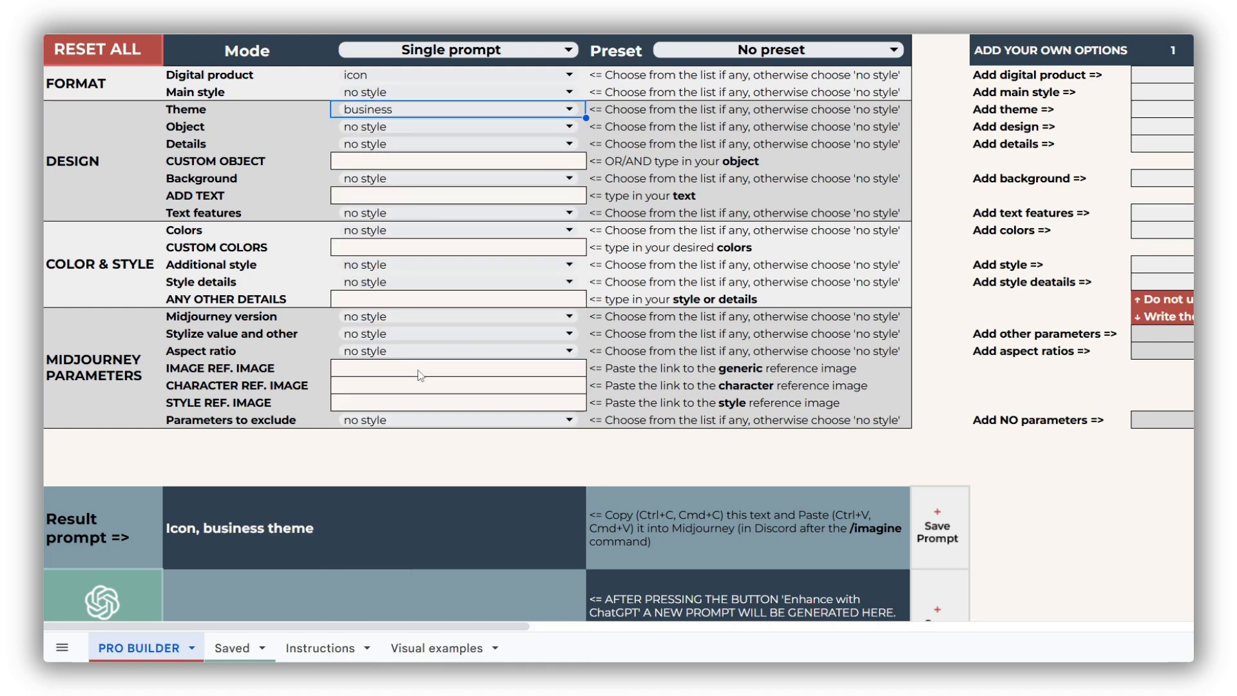
double_click(361, 179)
left_click(398, 230)
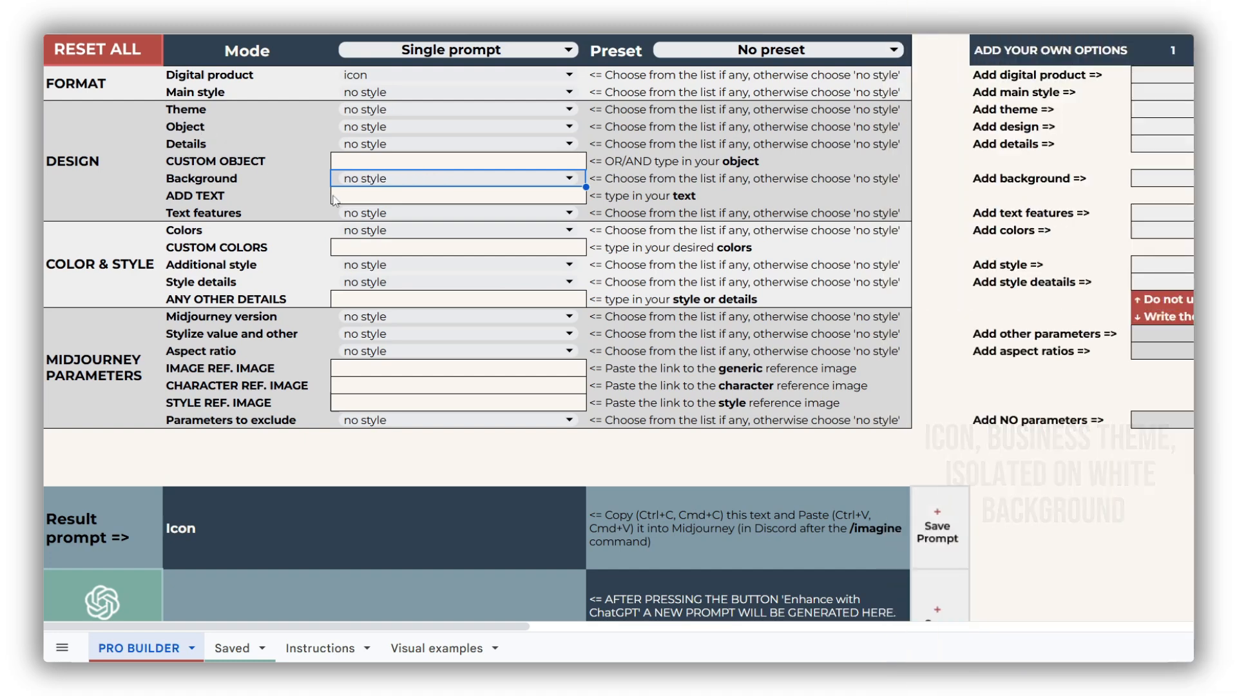
Add the text "Planner addict" to the design and choose "script font" as its text feature.
left_click(362, 196)
type("Planner addi")
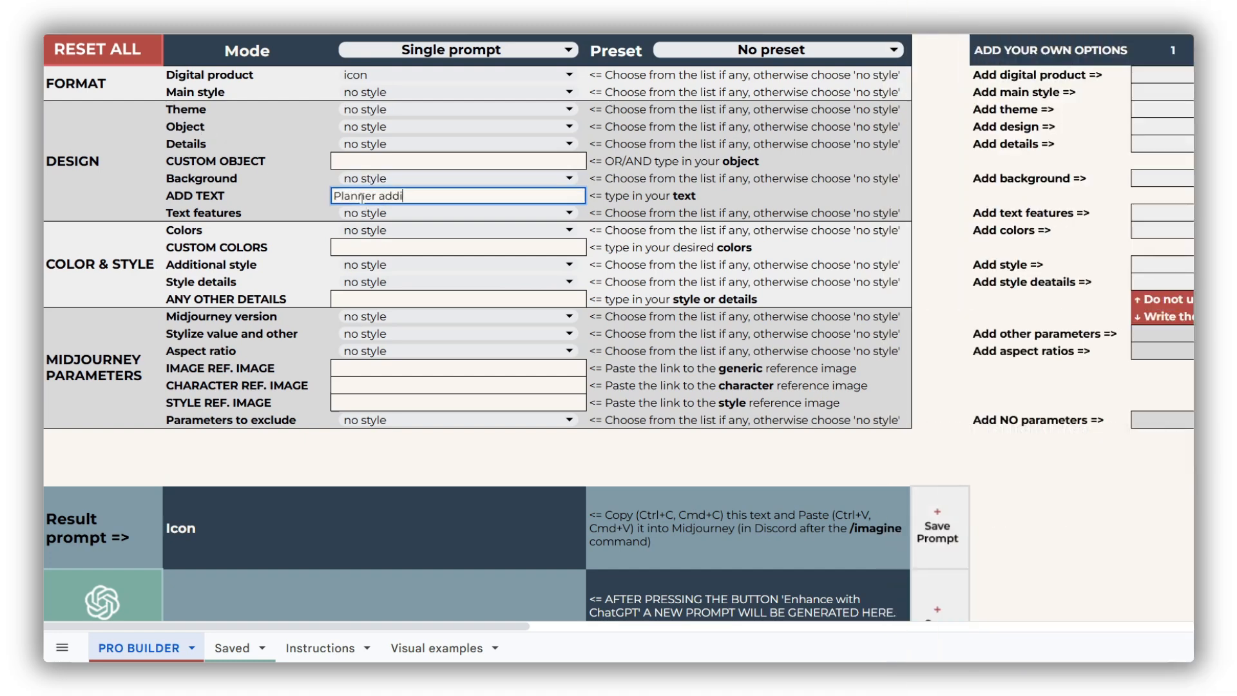
type("ct")
key("Return")
left_click(371, 212)
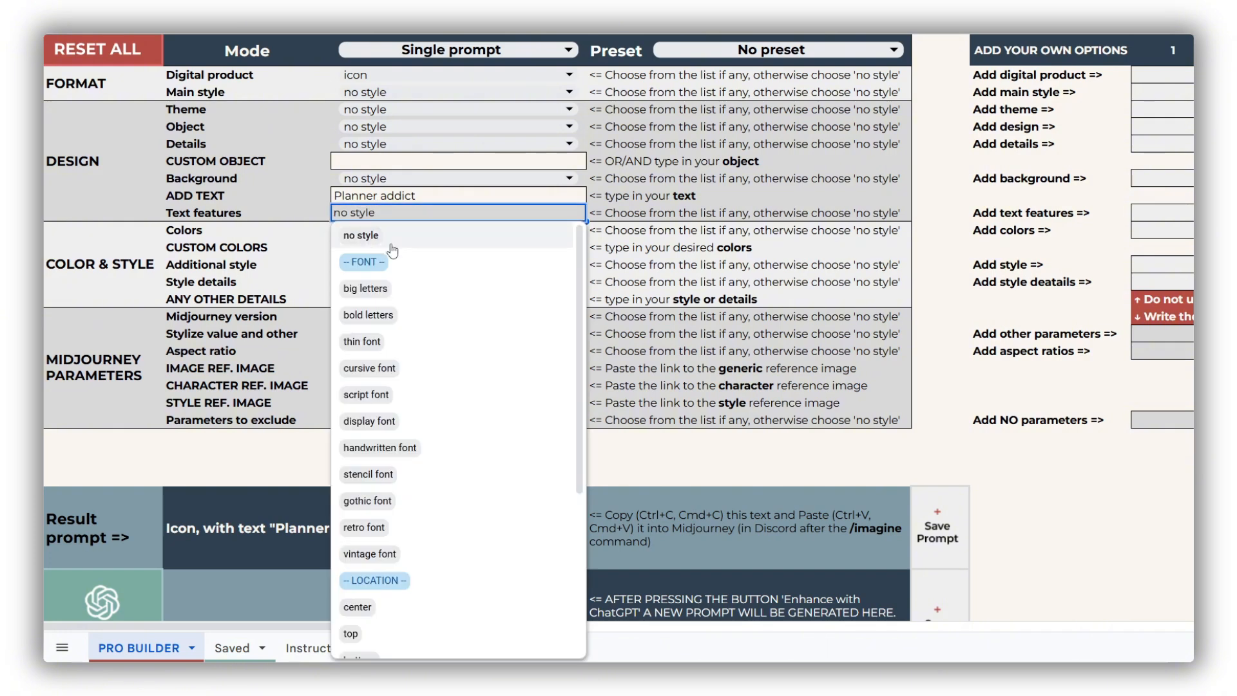
left_click(429, 394)
Choose "playful" for the Details and "isolated on white" for the Background of the text design.
left_click(386, 144)
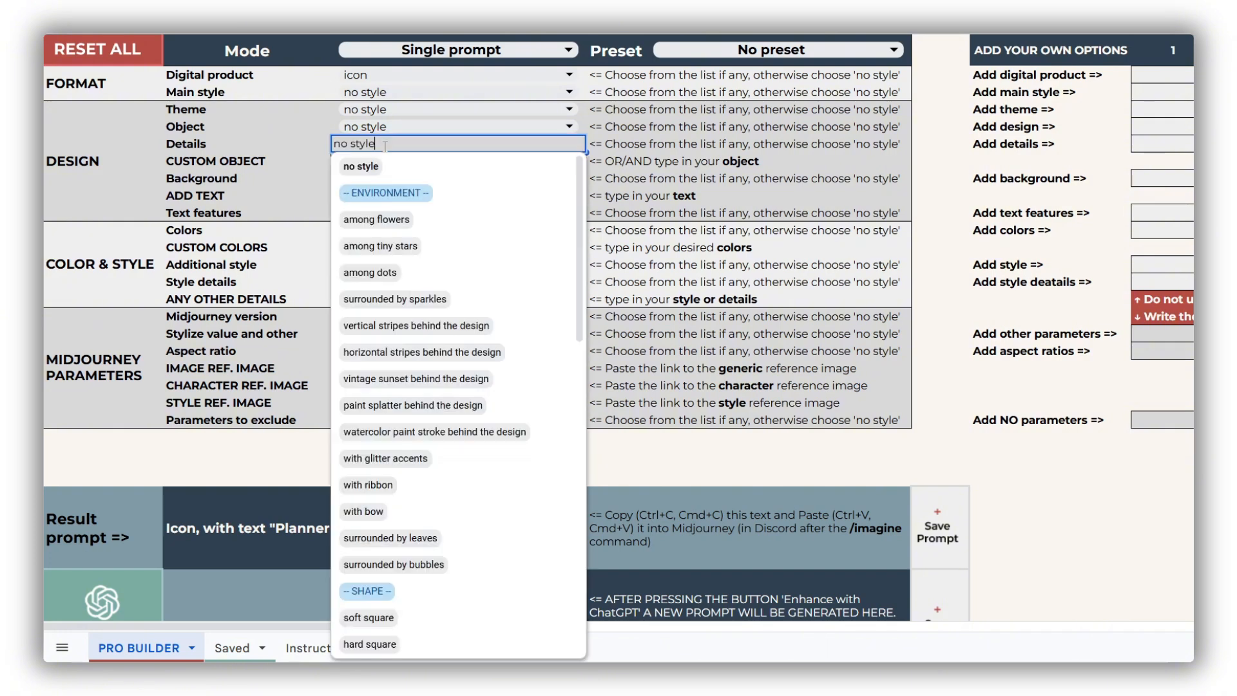
scroll(431, 321, "down", 5)
scroll(430, 320, "down", 5)
left_click(412, 535)
left_click(397, 178)
left_click(387, 232)
Enter "Planner, washi tapes and pens" as the custom object and enhance the result prompt with ChatGPT.
left_click(388, 162)
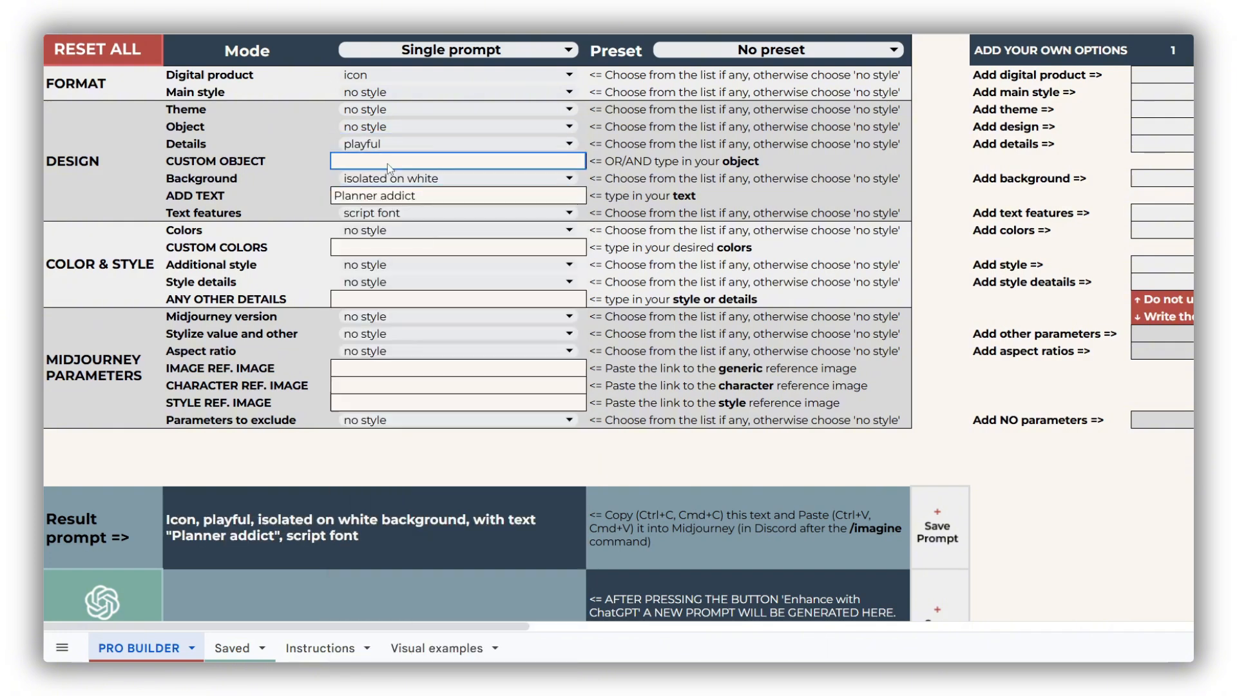
type("Planner, washi tapes and ")
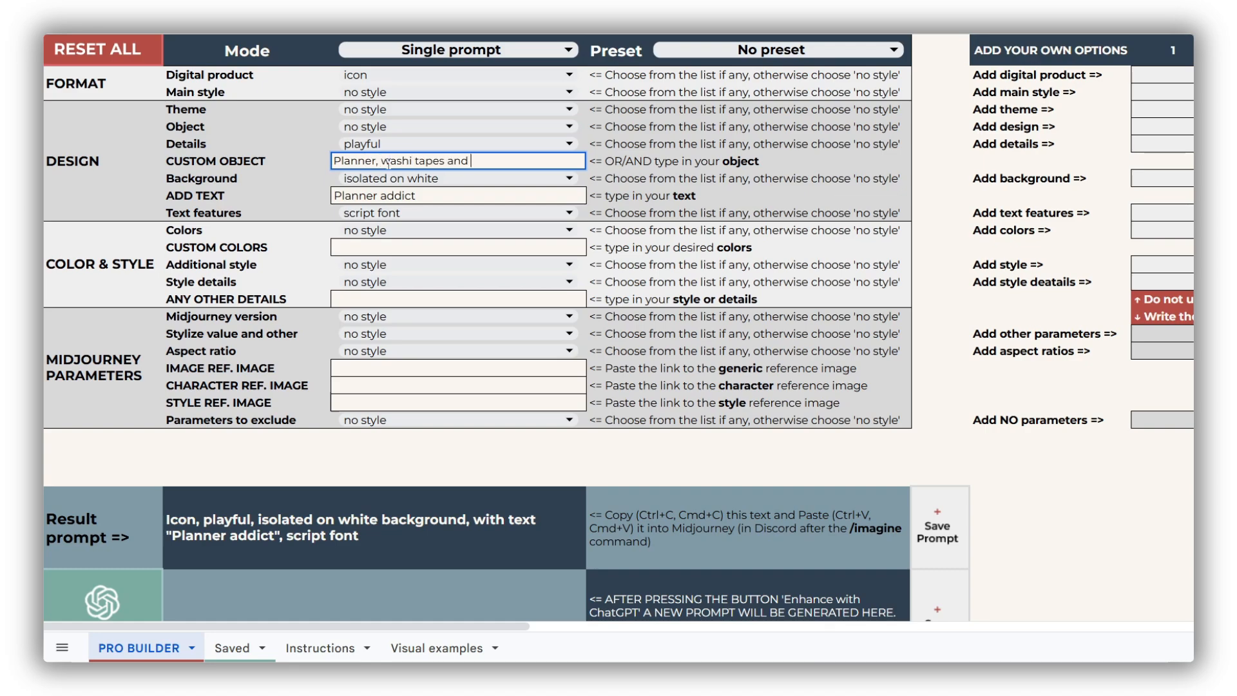
type("pens")
key("Return")
scroll(61, 416, "down", 3)
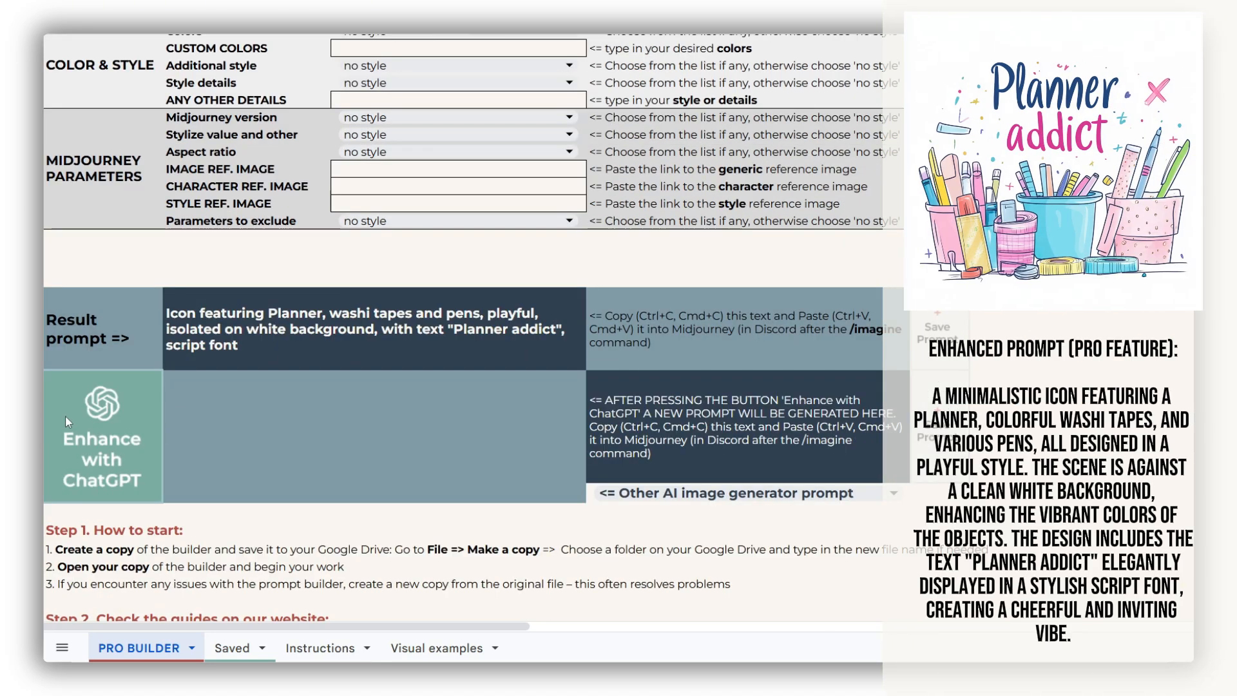
left_click(65, 415)
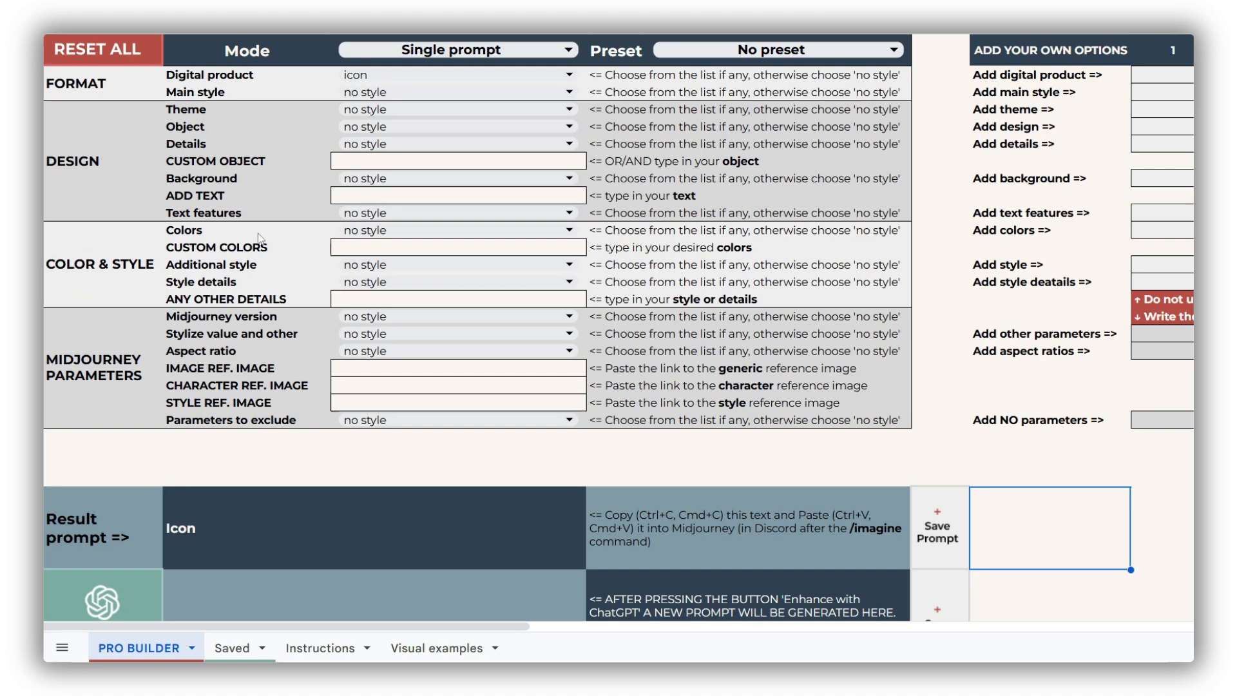
Set the Colors field to "pale" and enter "peach pink" as the custom color.
left_click(387, 231)
left_click(417, 364)
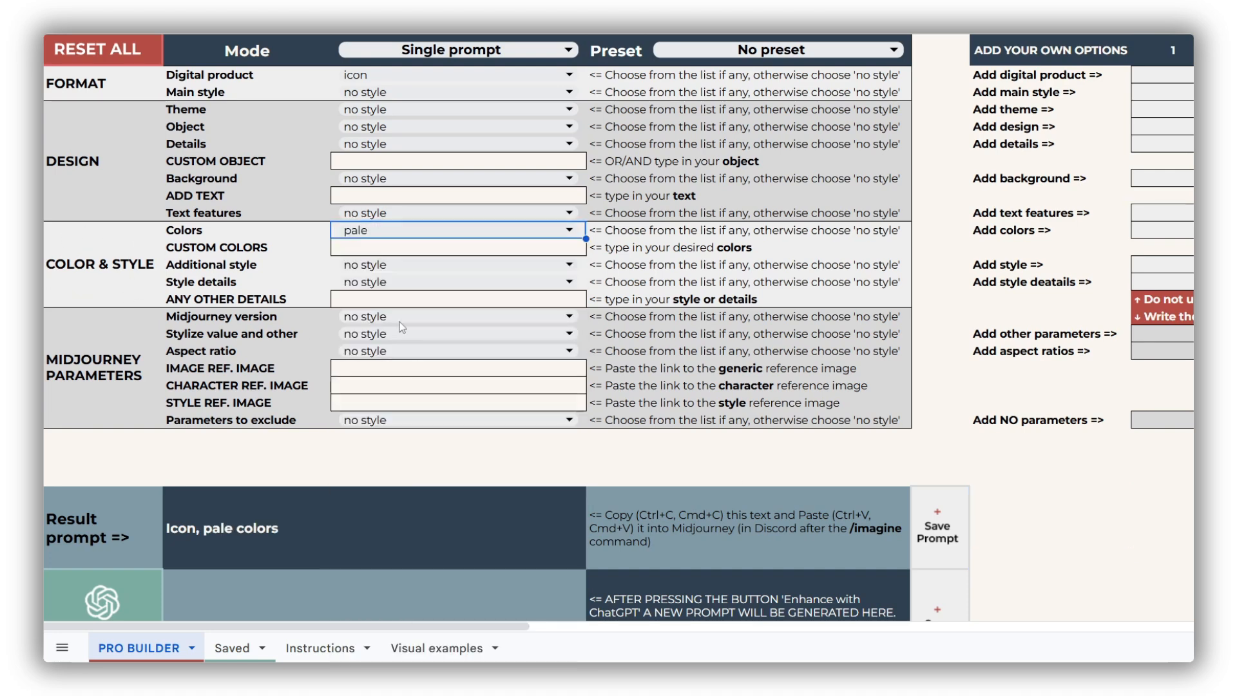
left_click(363, 250)
type("peach ")
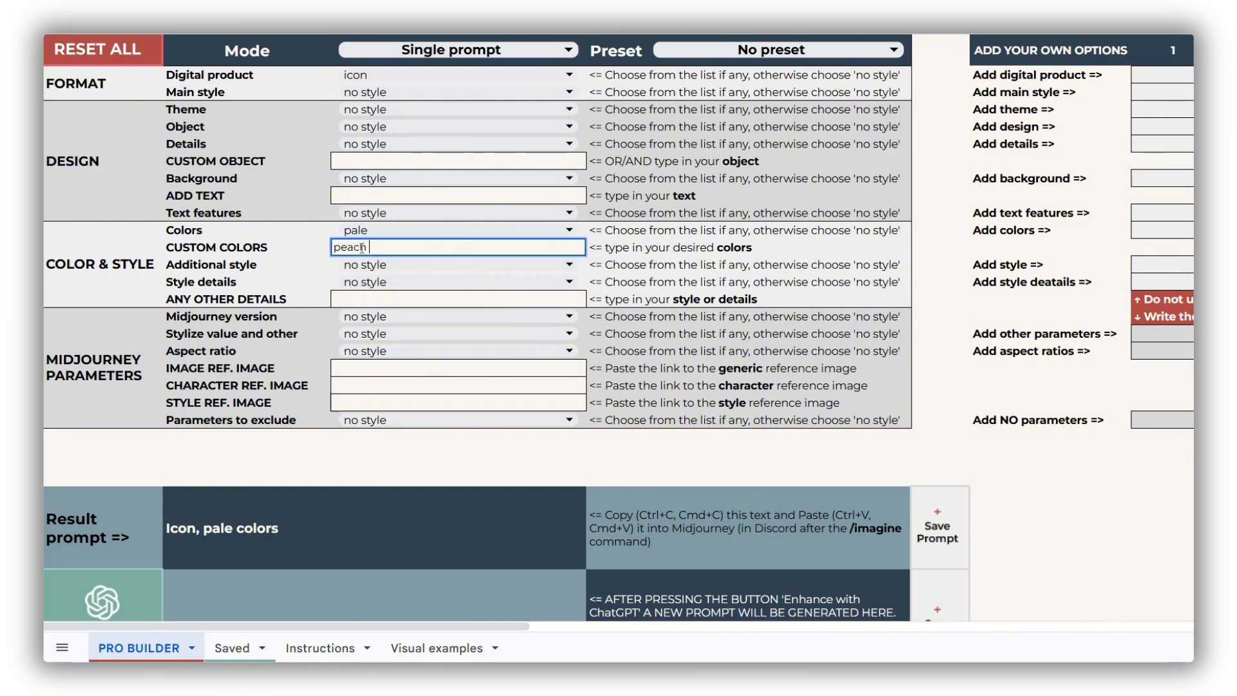
type("pink")
key("Return")
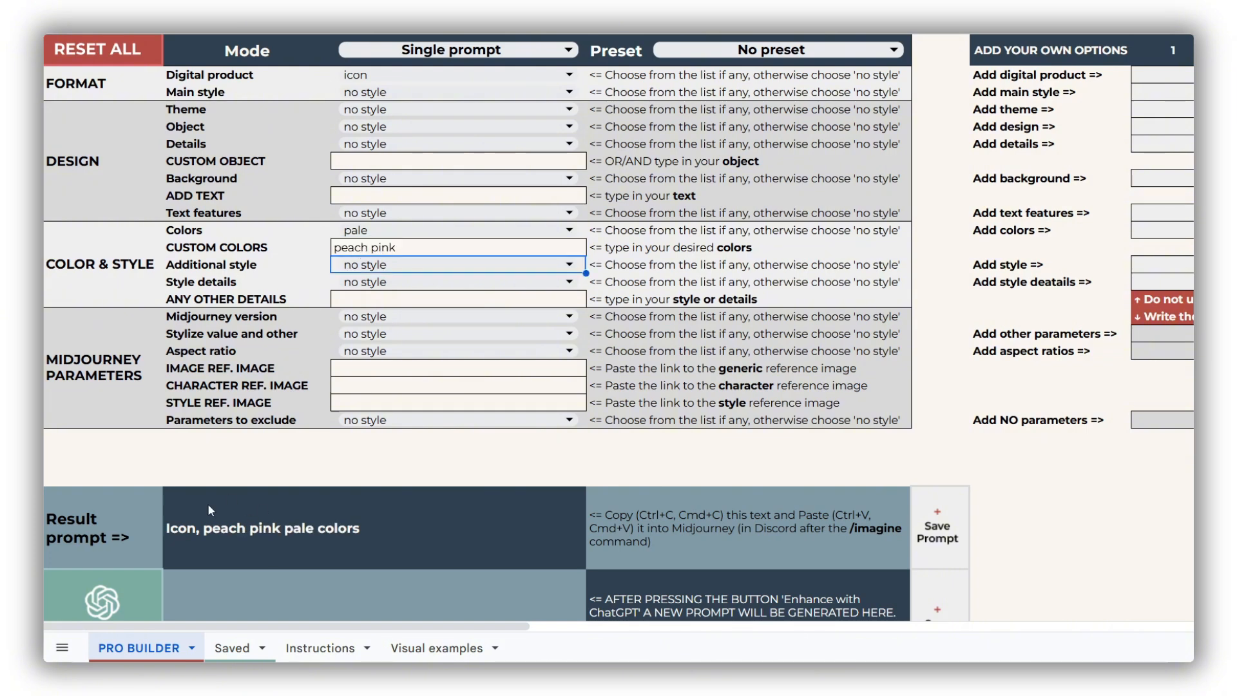
Look through the generic, moodboard and monochrome options offered for the Colors field, keeping the current choice.
left_click(487, 231)
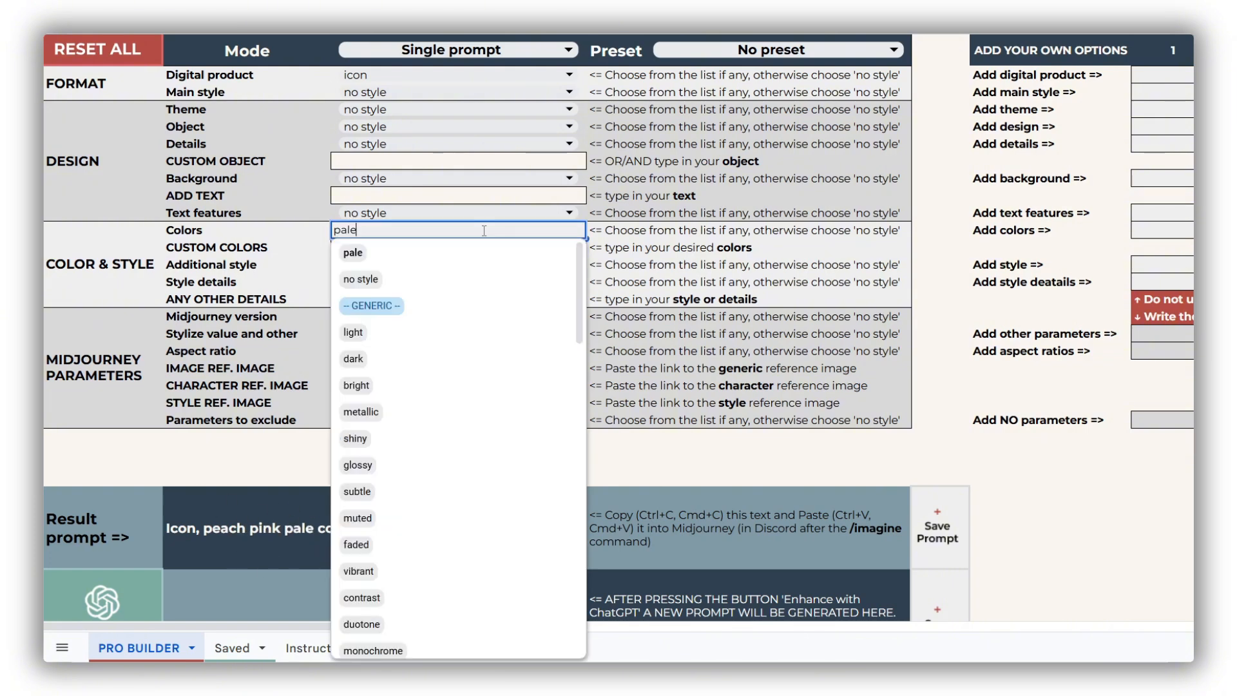
scroll(484, 354, "down", 5)
scroll(484, 354, "down", 6)
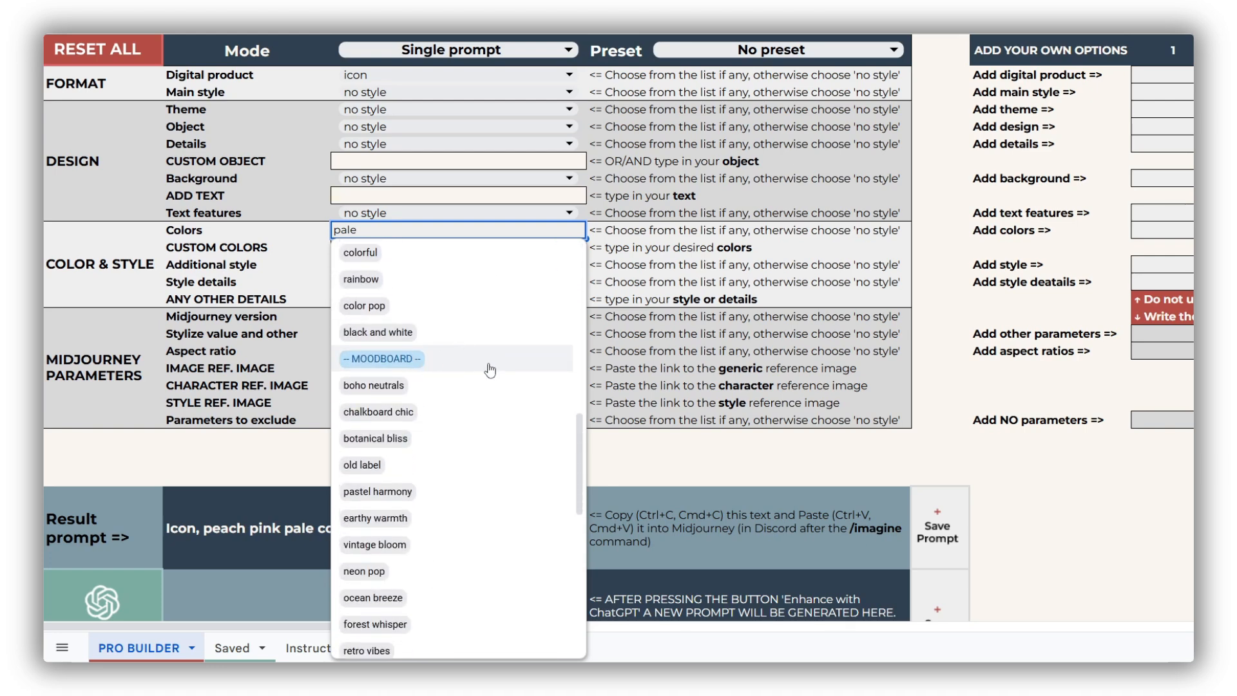
scroll(490, 369, "down", 6)
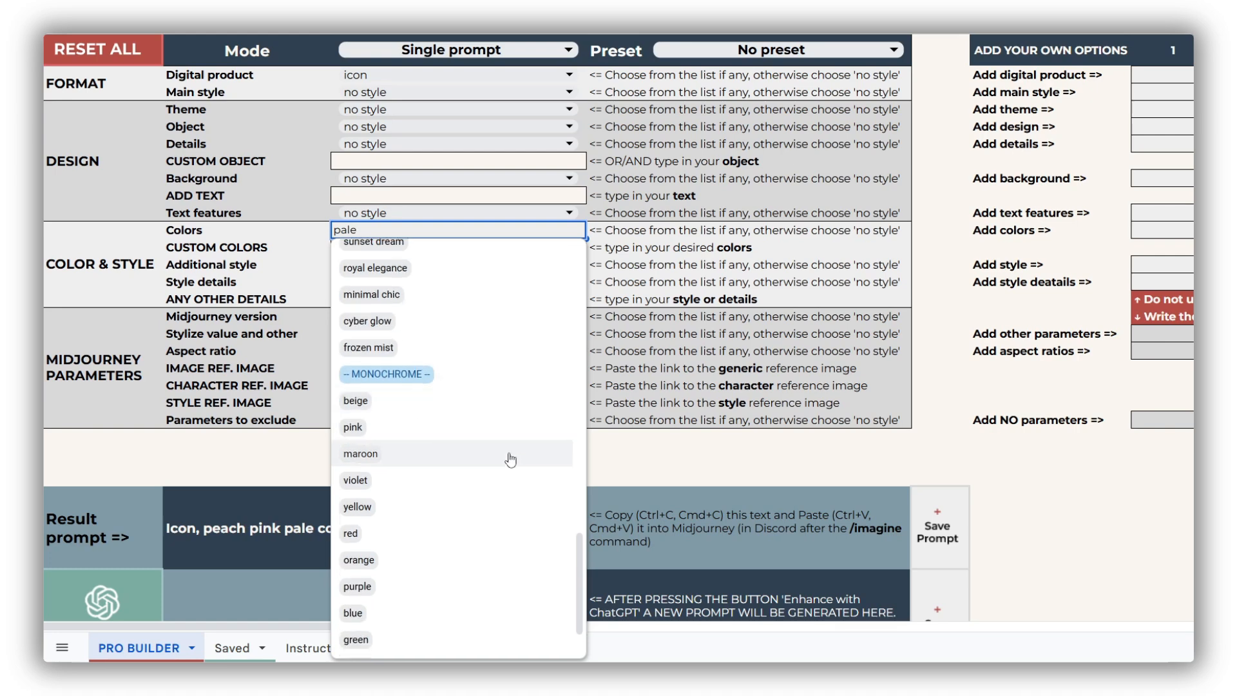
scroll(511, 460, "down", 2)
left_click(1062, 524)
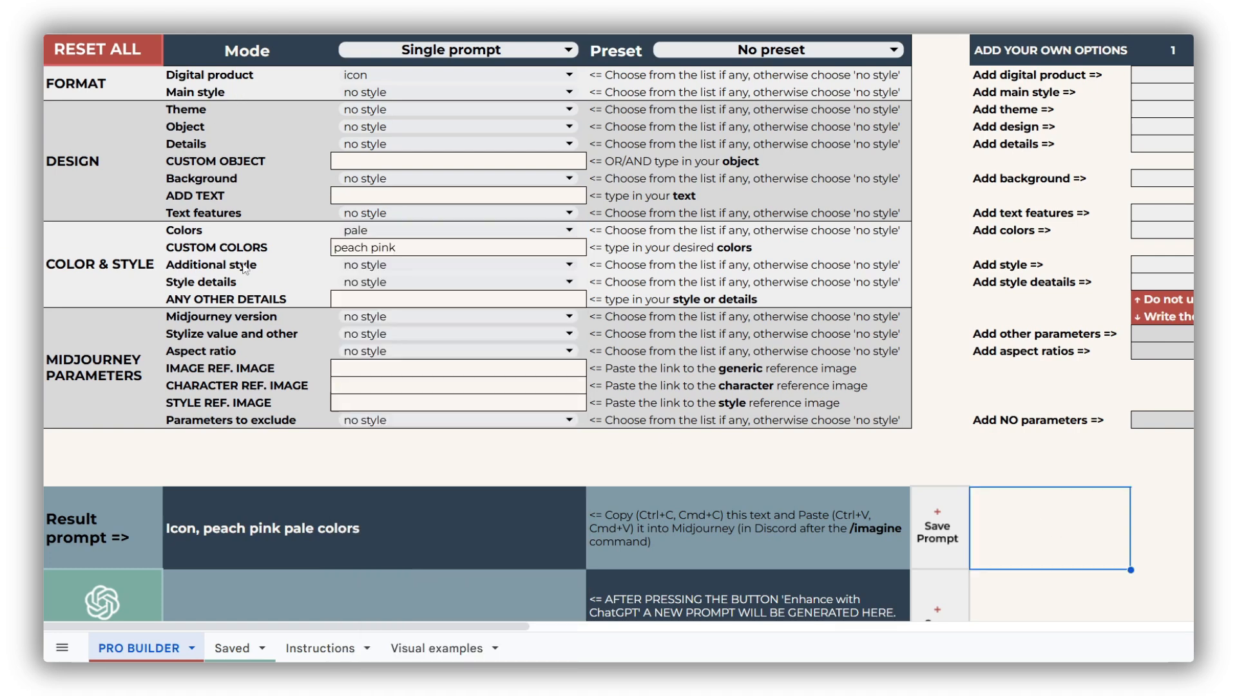
Look through the Additional style options and examine their sample images in the Visual examples sheet.
left_click(348, 264)
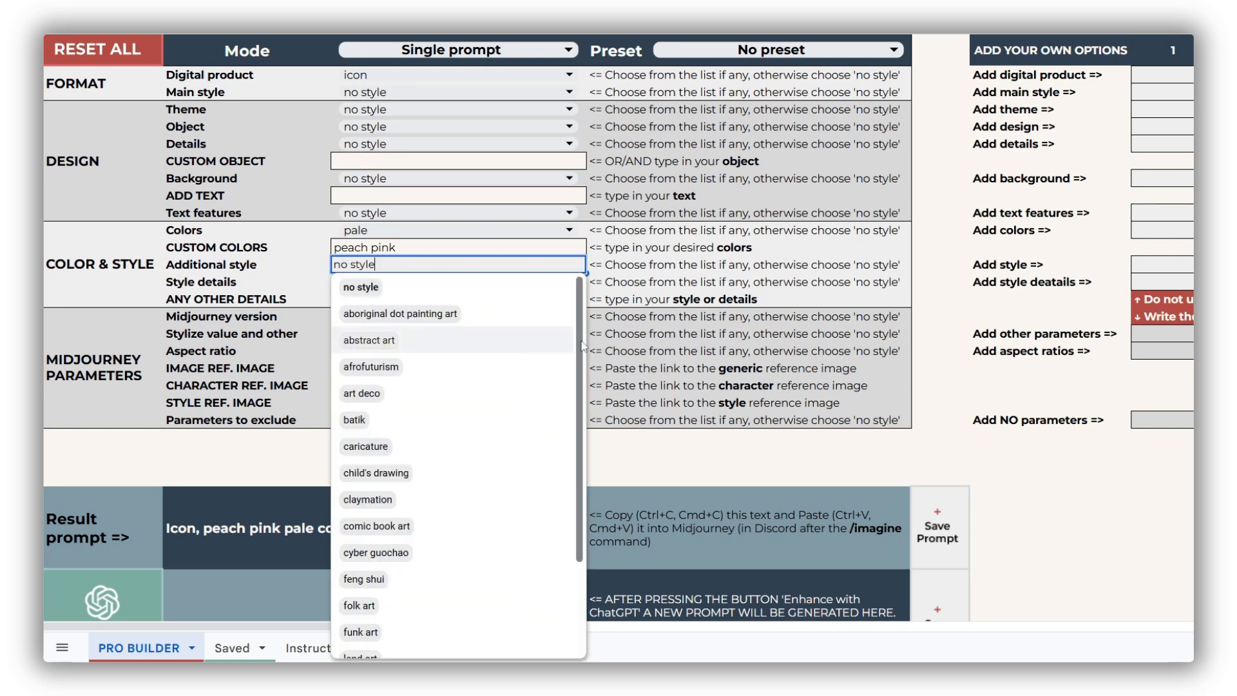
scroll(567, 437, "down", 4)
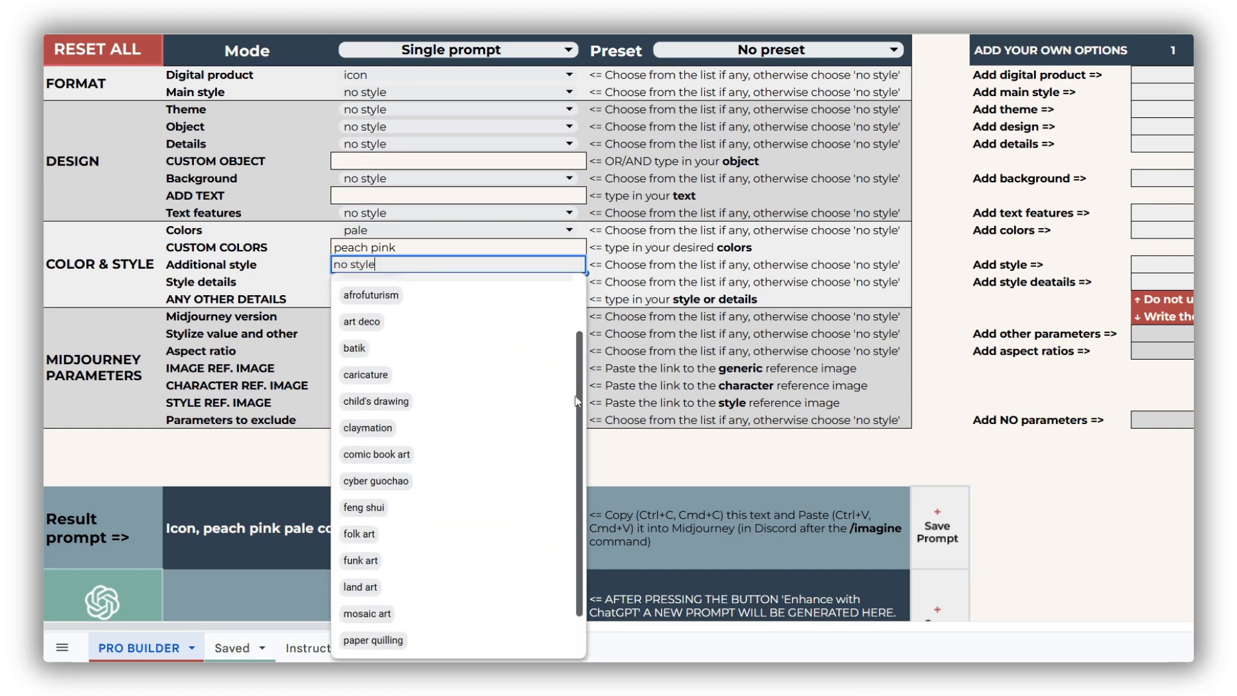
left_click(303, 463)
left_click(493, 638)
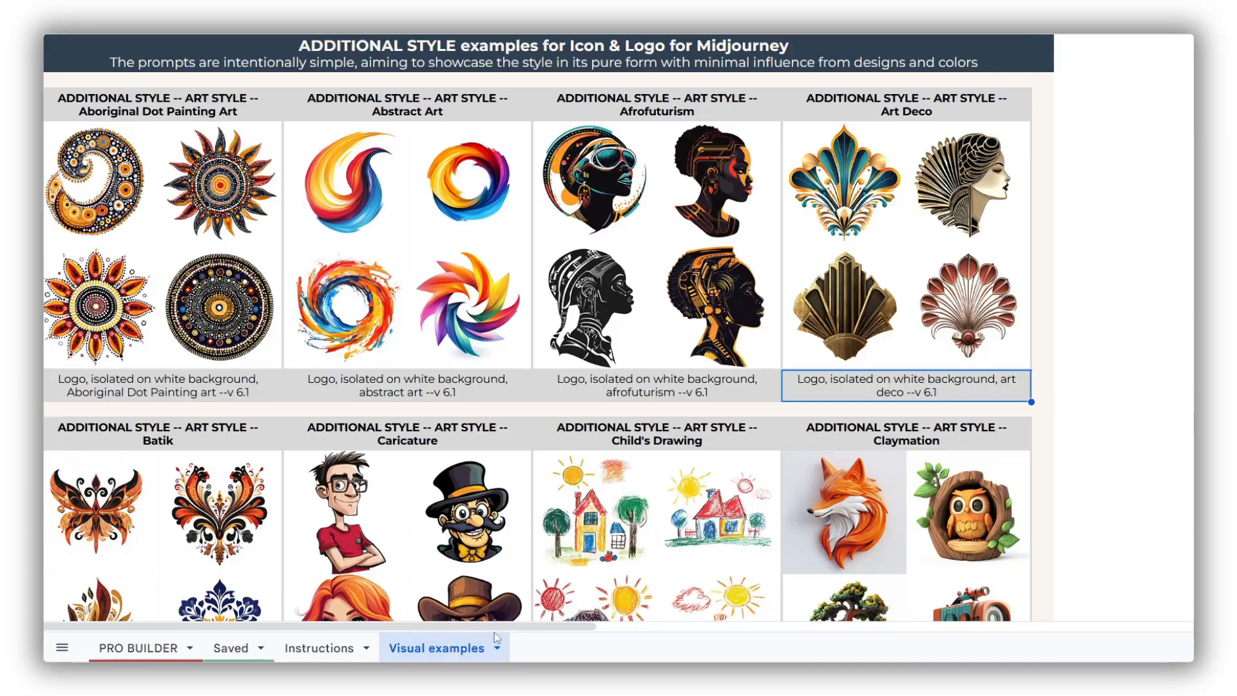
scroll(1075, 451, "down", 10)
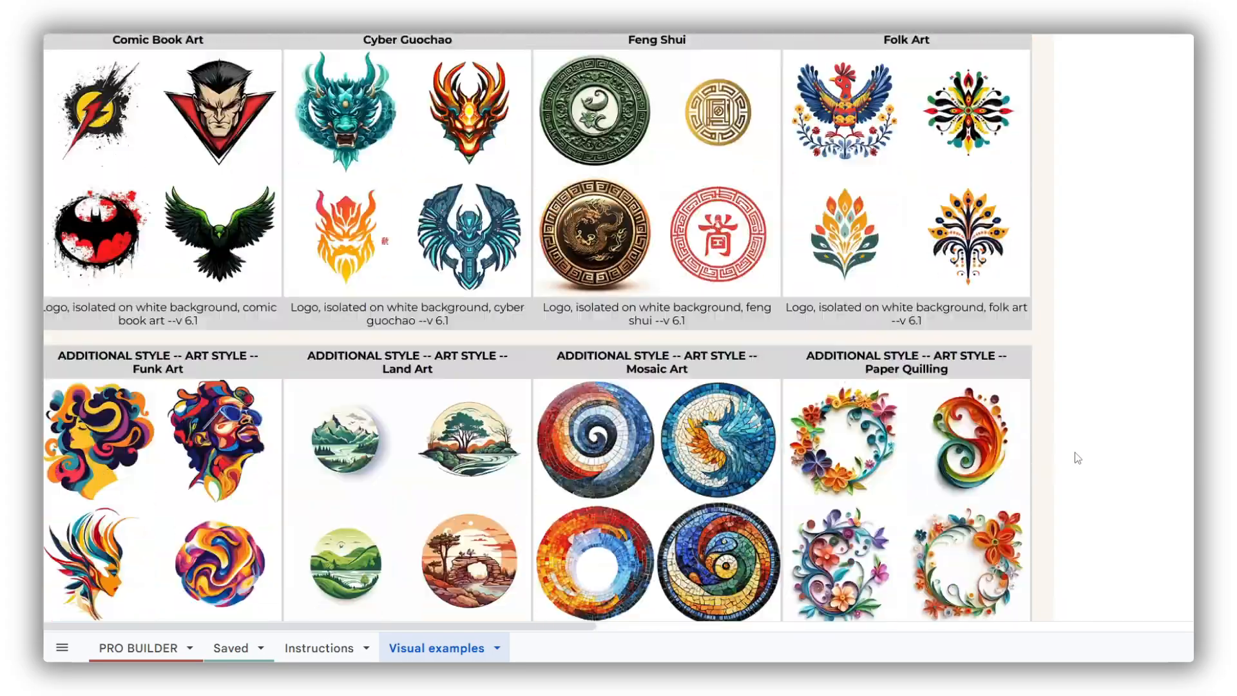
scroll(1075, 451, "down", 5)
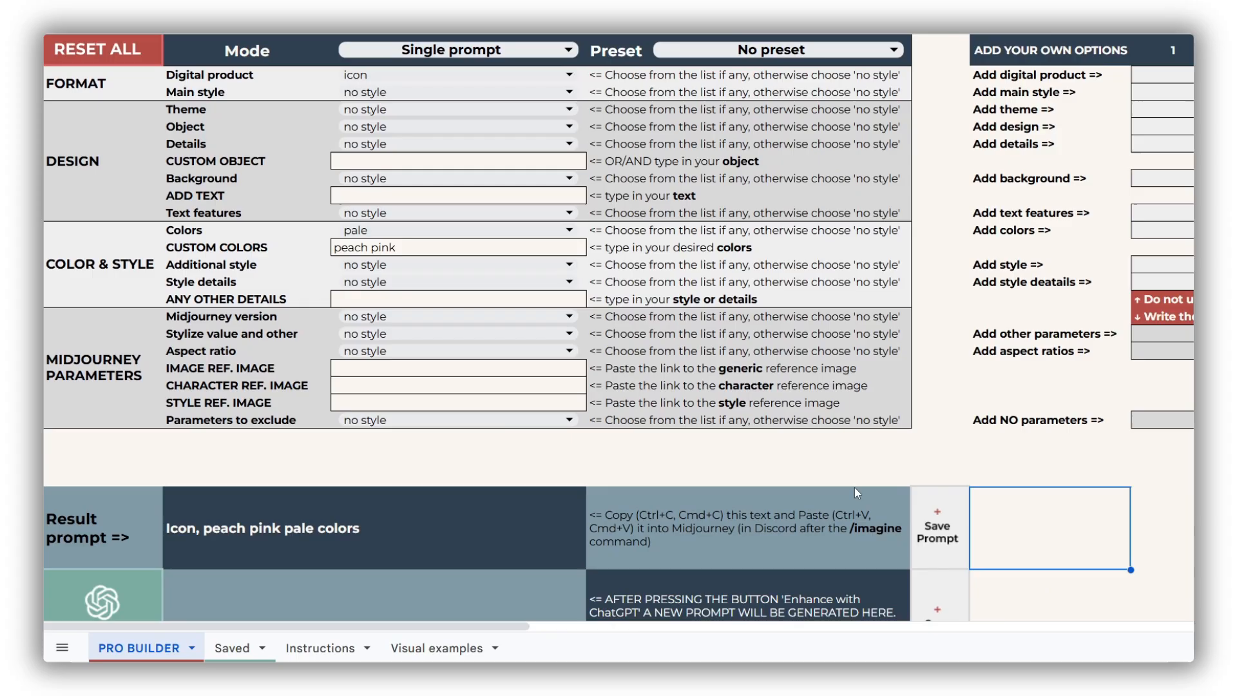
Look through the options offered for the Style details field in PRO BUILDER without choosing one.
left_click(424, 289)
scroll(509, 368, "down", 1)
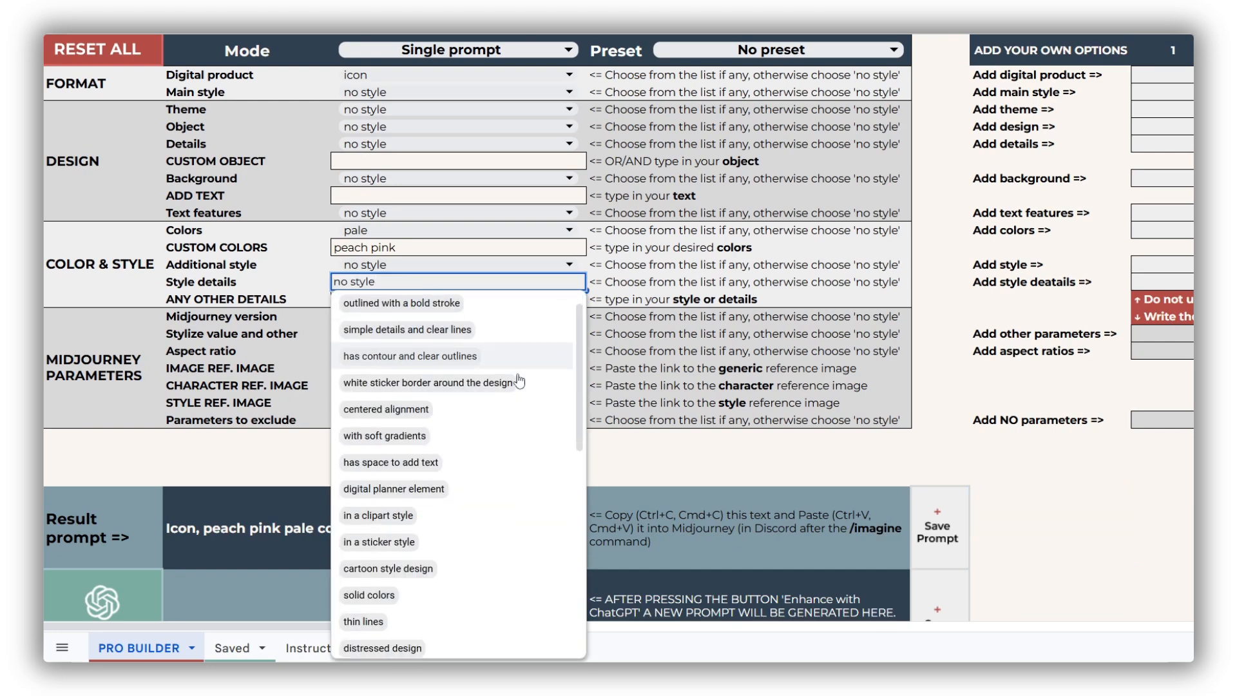
scroll(522, 381, "down", 4)
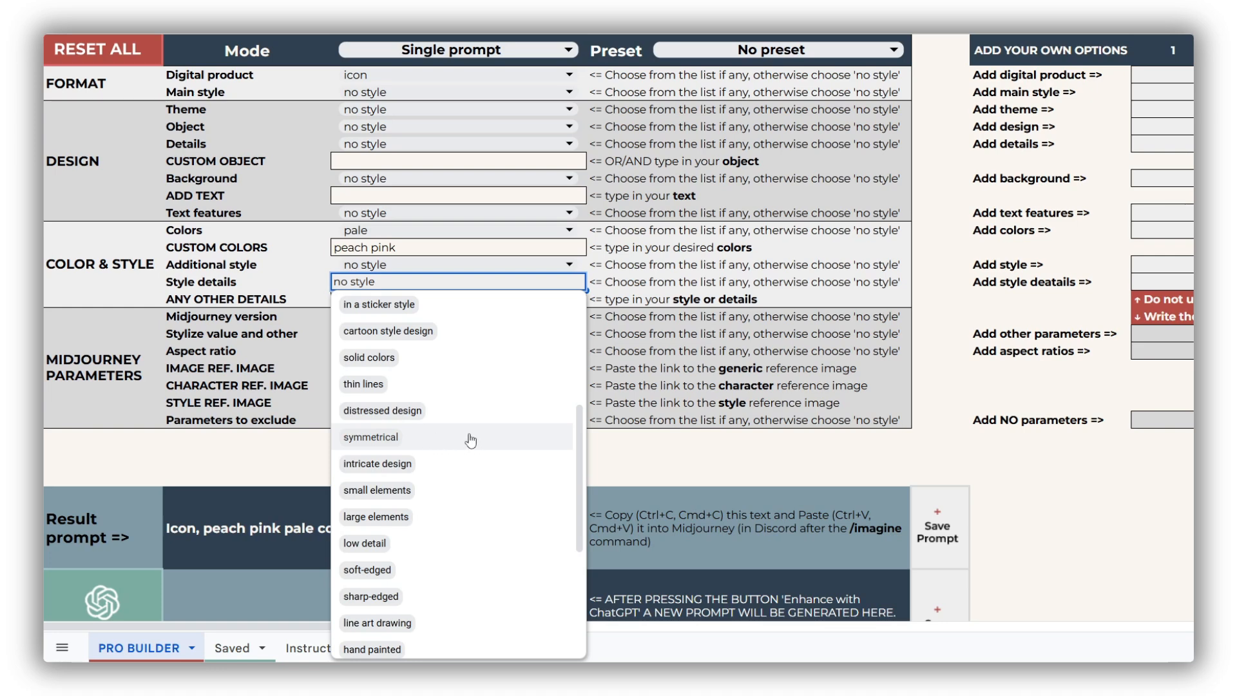
left_click(322, 303)
Enter "seashells behind the design" under any other details in the Color & Style section.
left_click(372, 303)
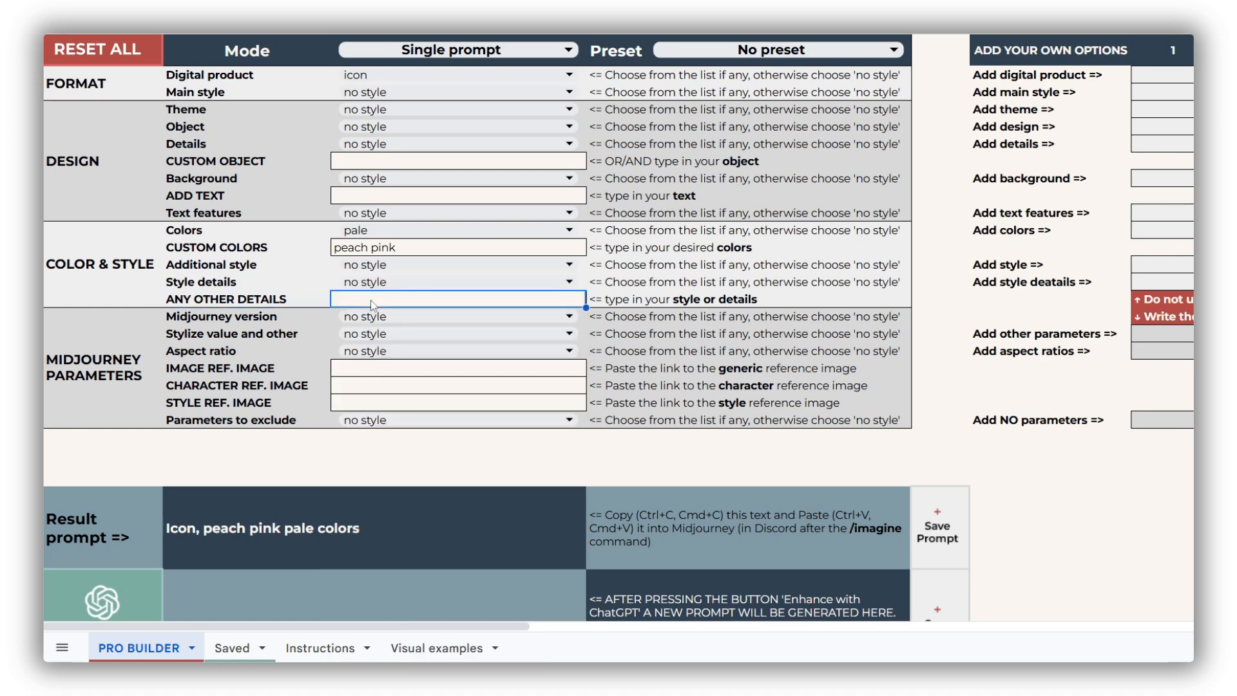
type("seashells")
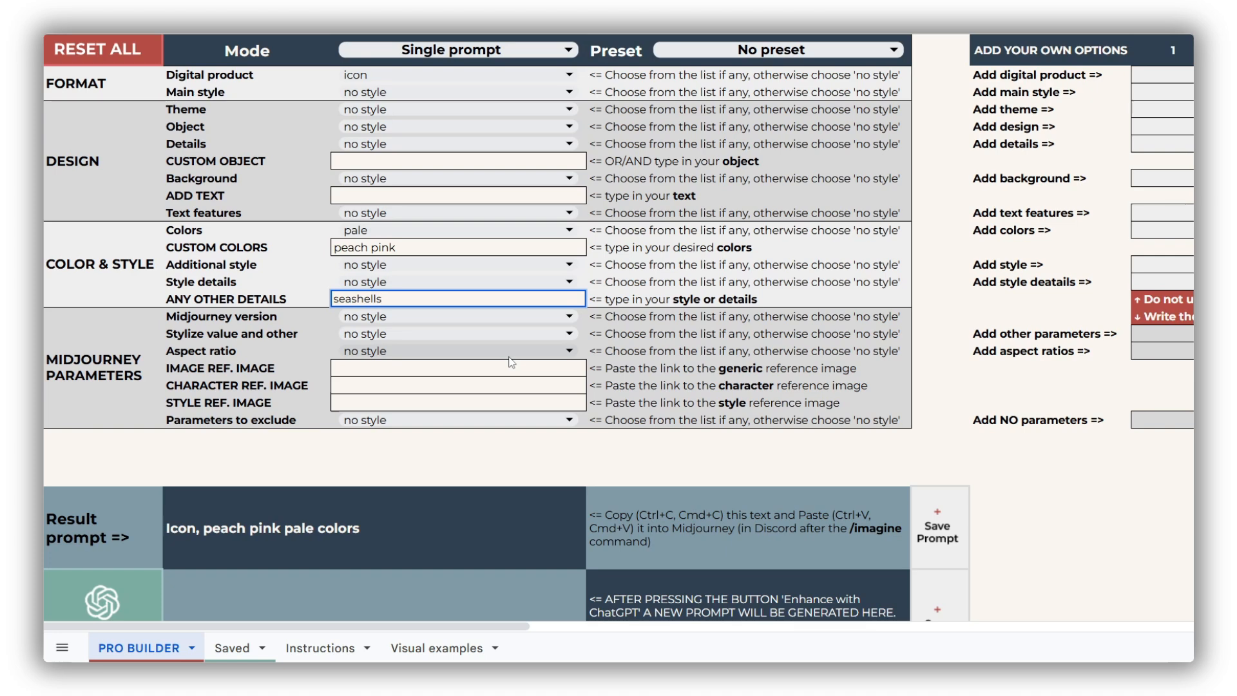
type(" behind the design")
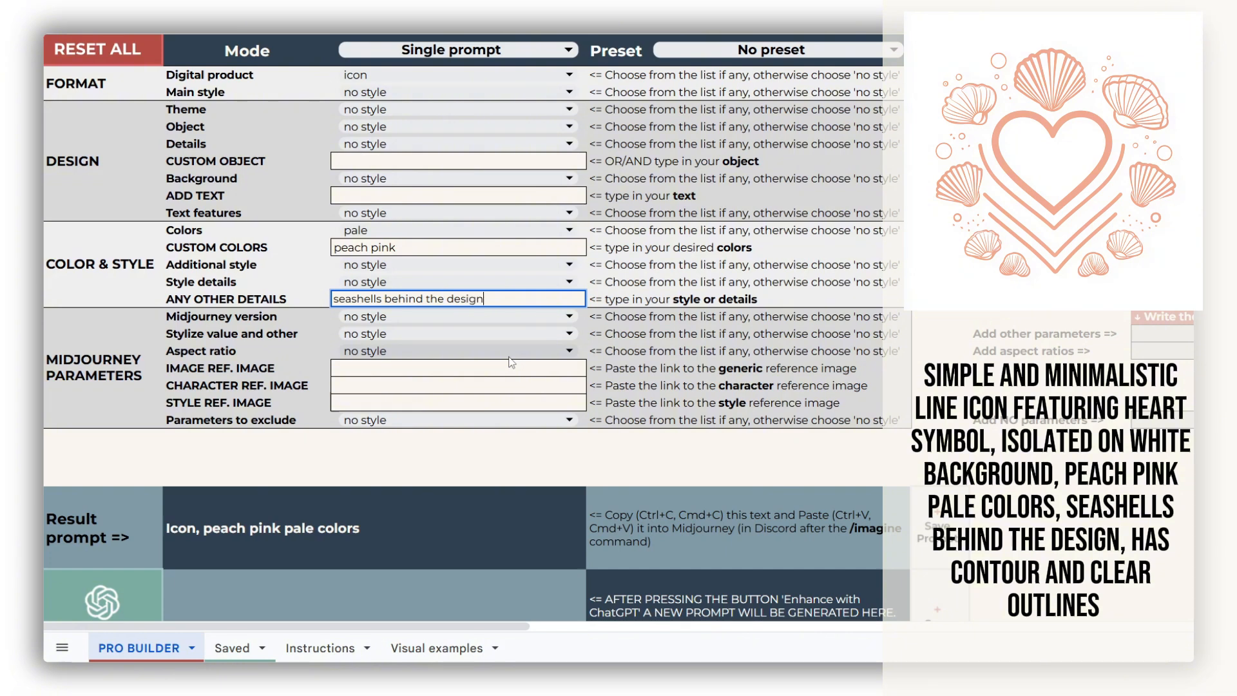
Confirm the text under any other details and set the Midjourney version to --v 6.1.
key("Return")
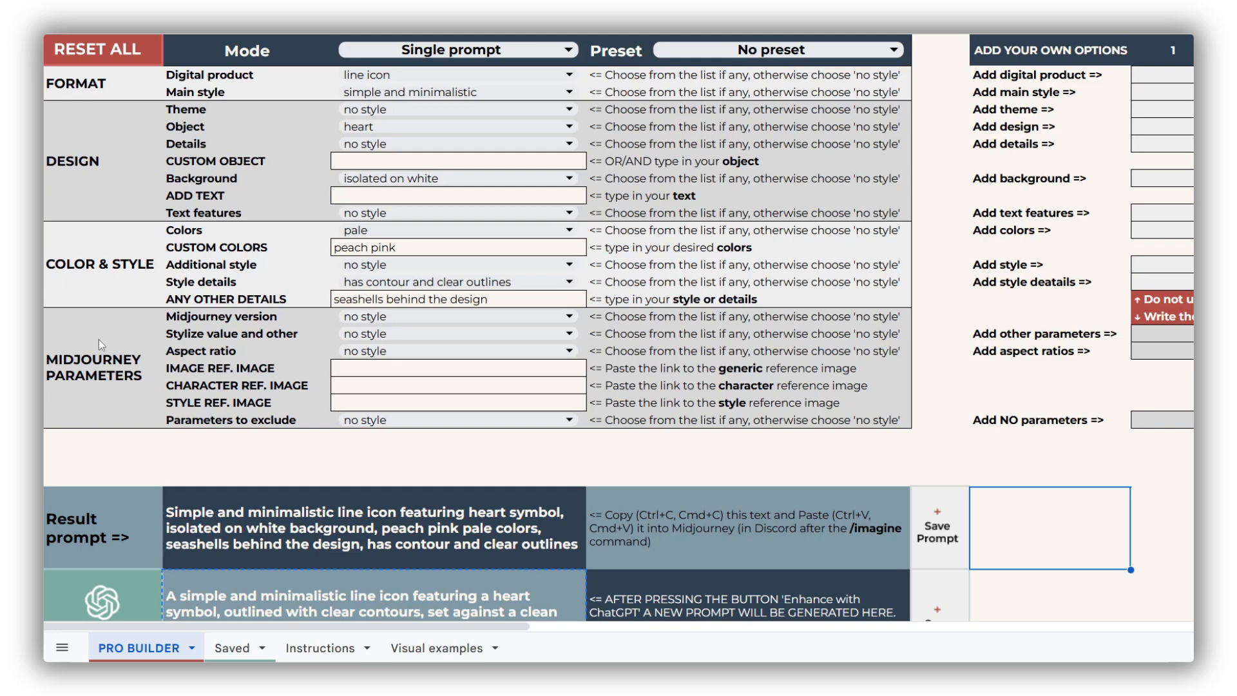
left_click(399, 317)
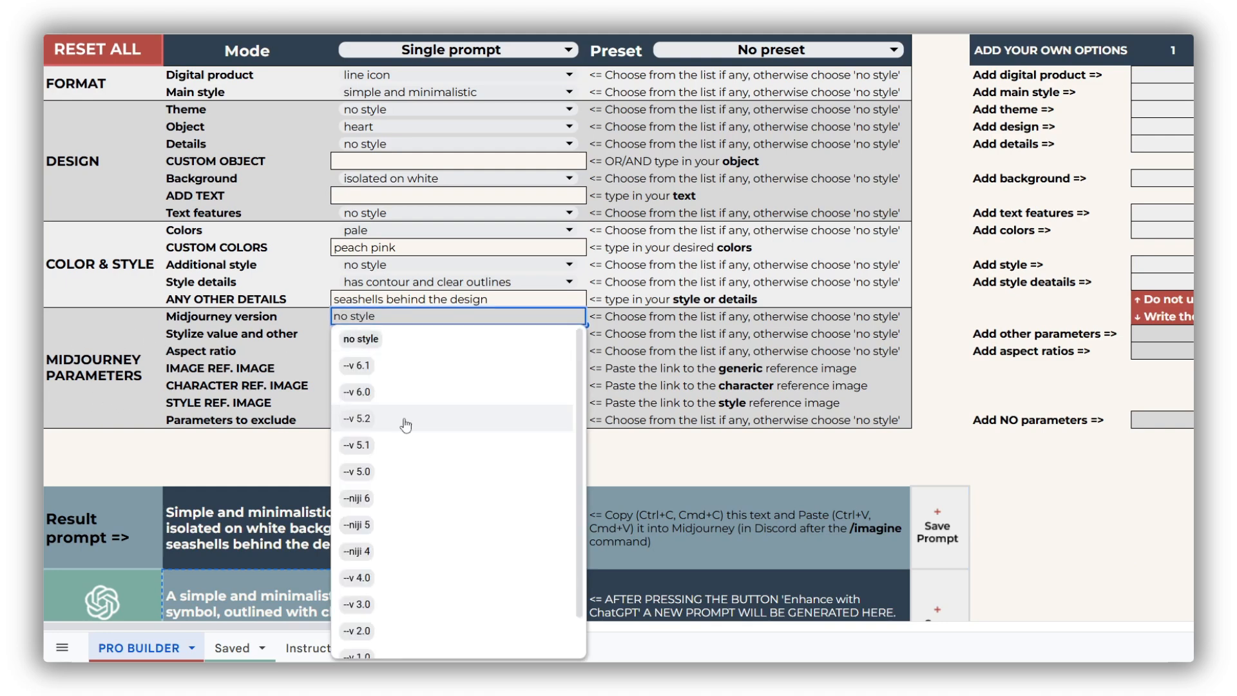
left_click(359, 365)
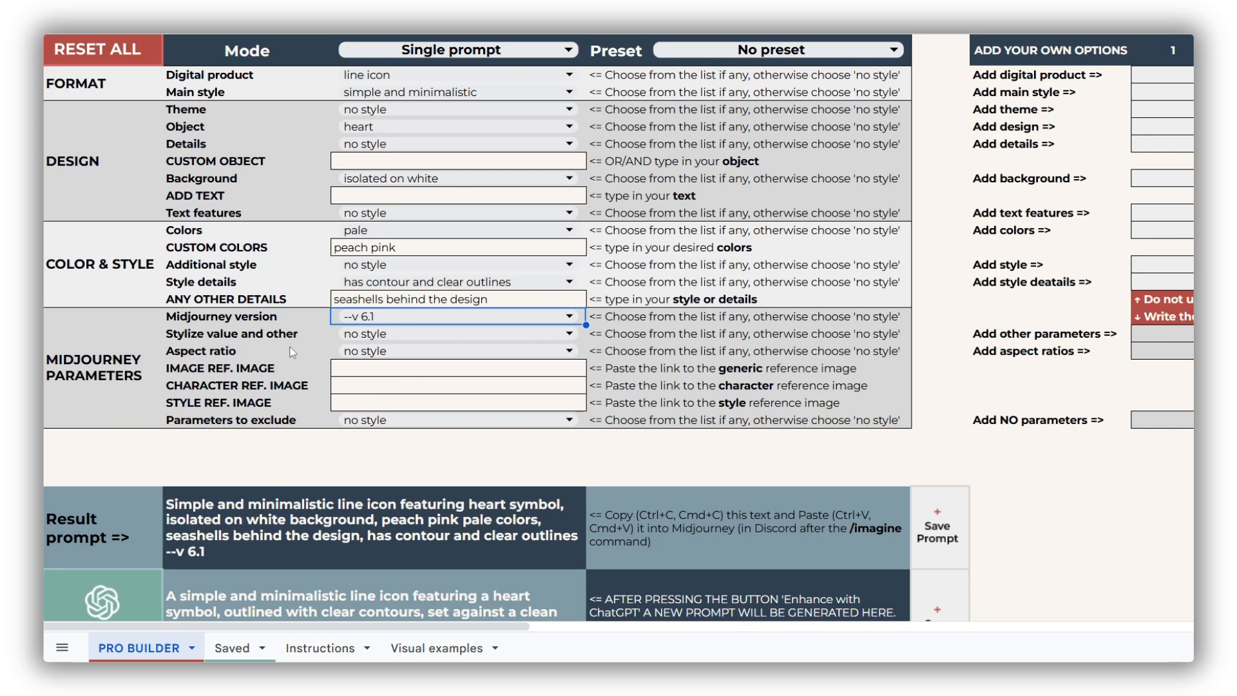
Look through the options for aspect ratio, stylize value and parameters to exclude without choosing any.
left_click(408, 353)
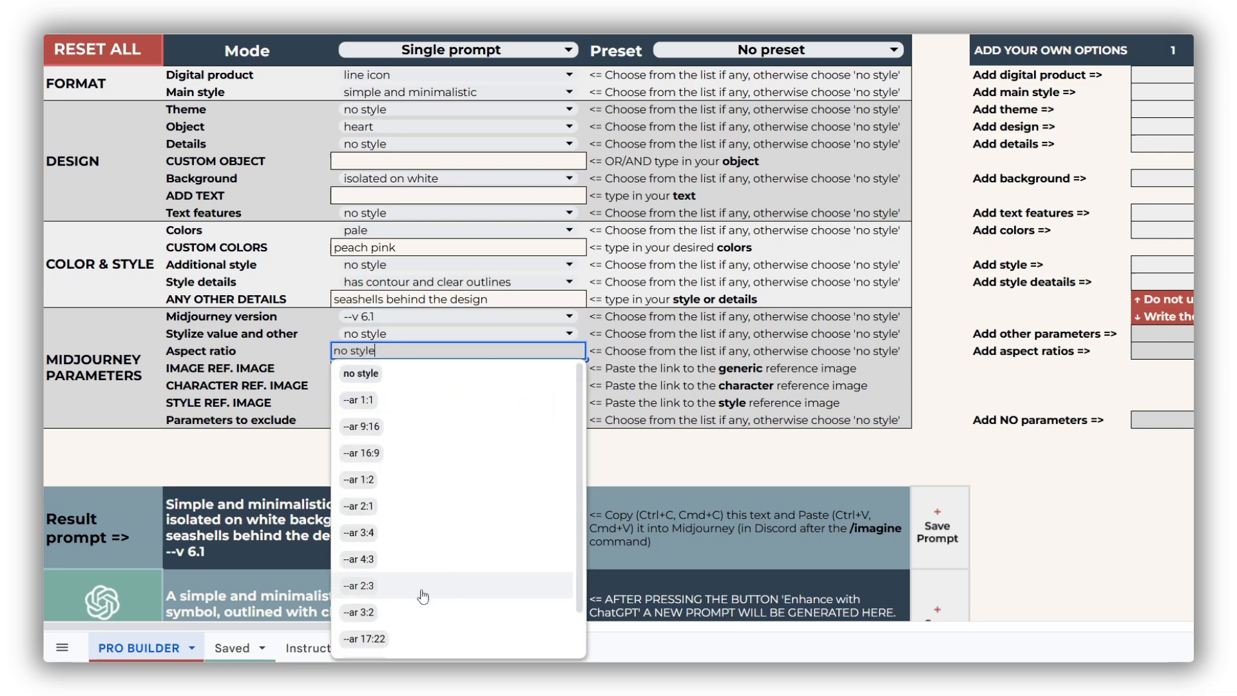
left_click(419, 334)
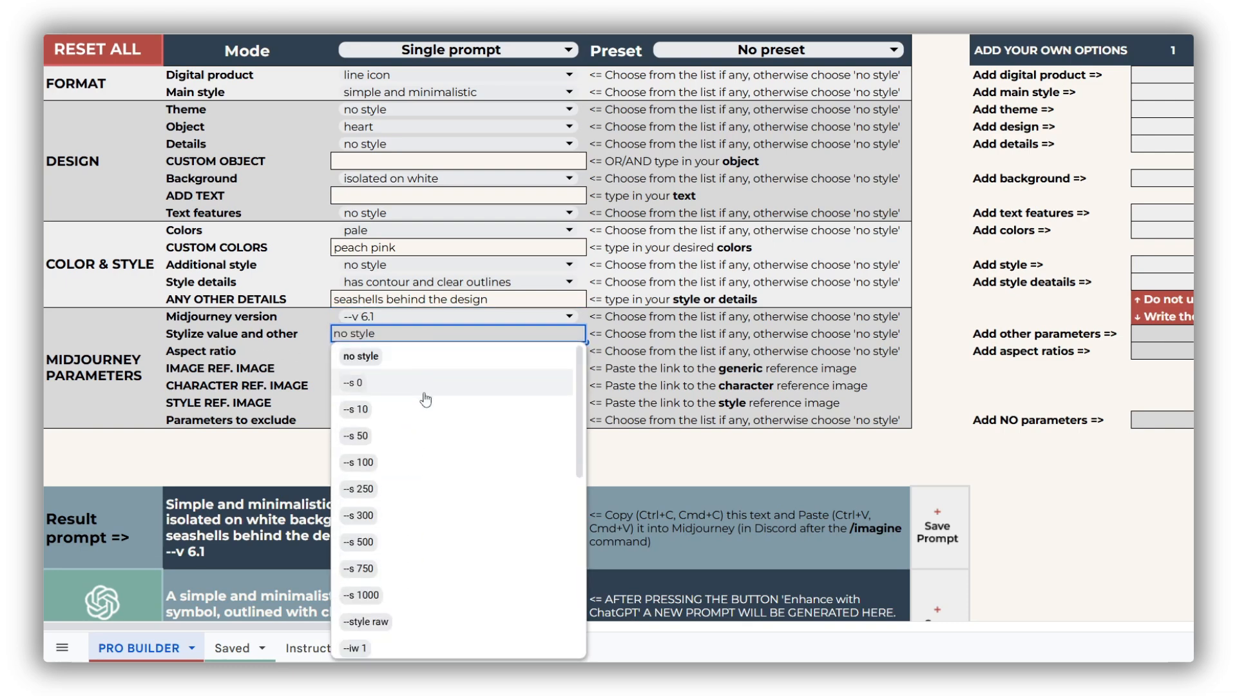
left_click(297, 422)
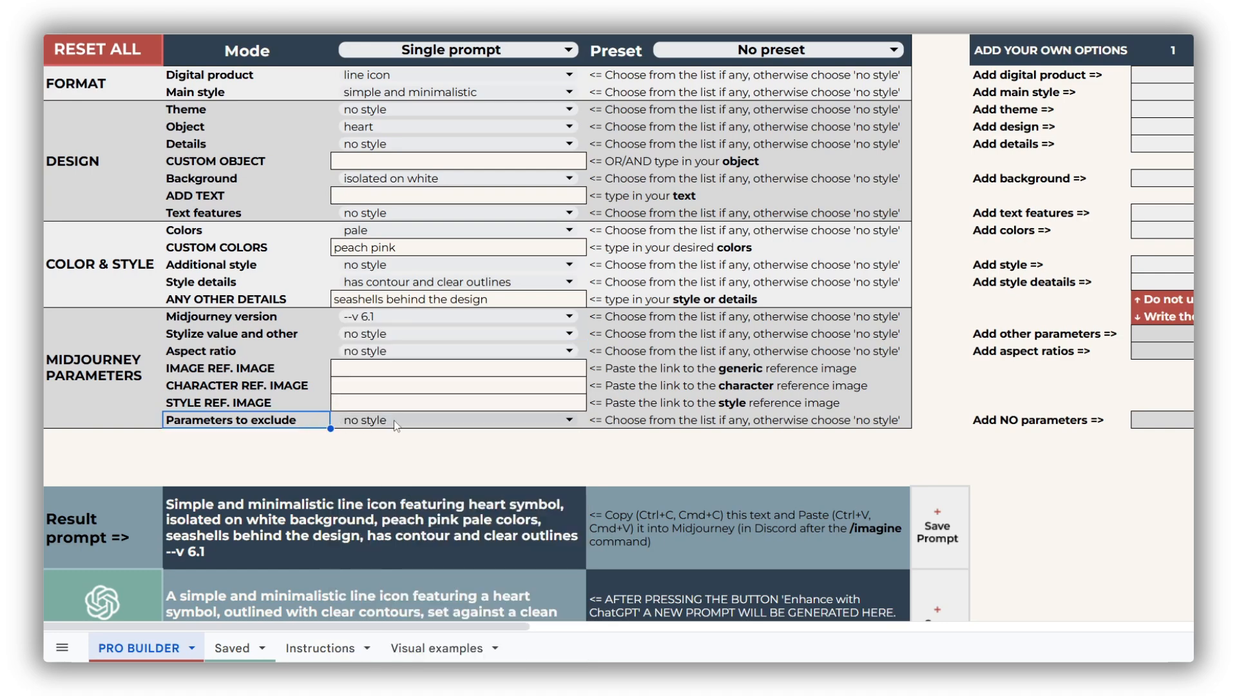
left_click(396, 422)
scroll(480, 548, "down", 8)
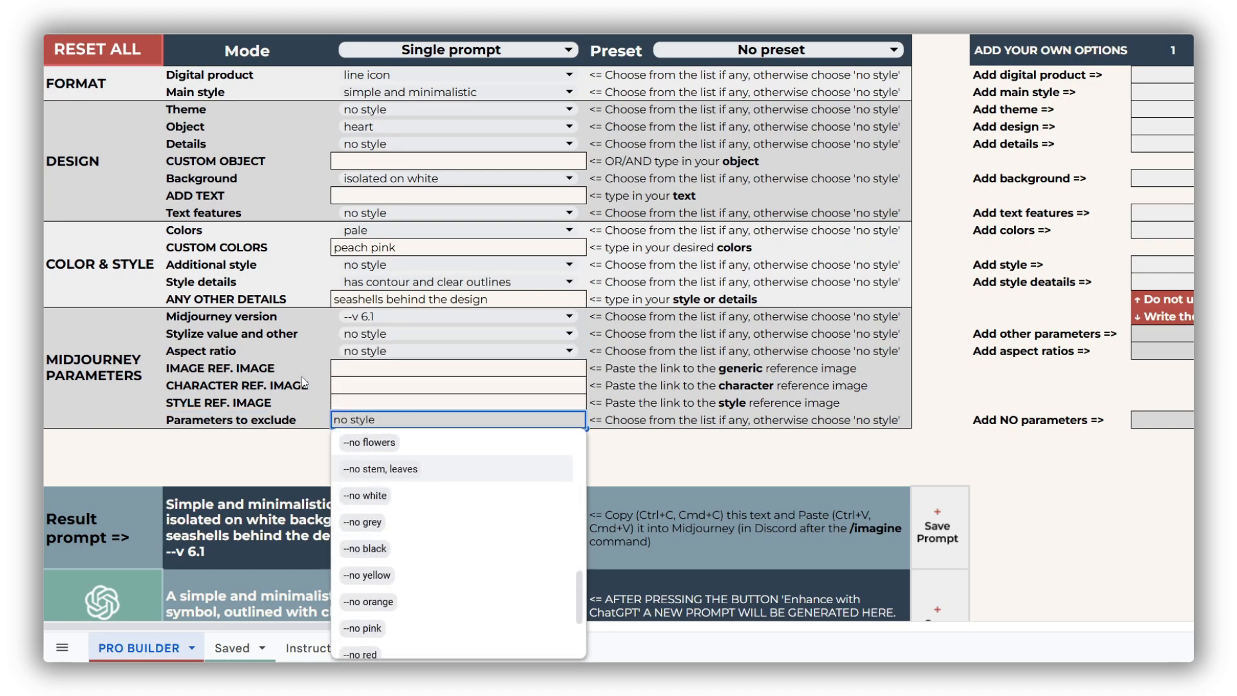
Set the Stylize value and other field to --s 50.
left_click(412, 336)
left_click(412, 337)
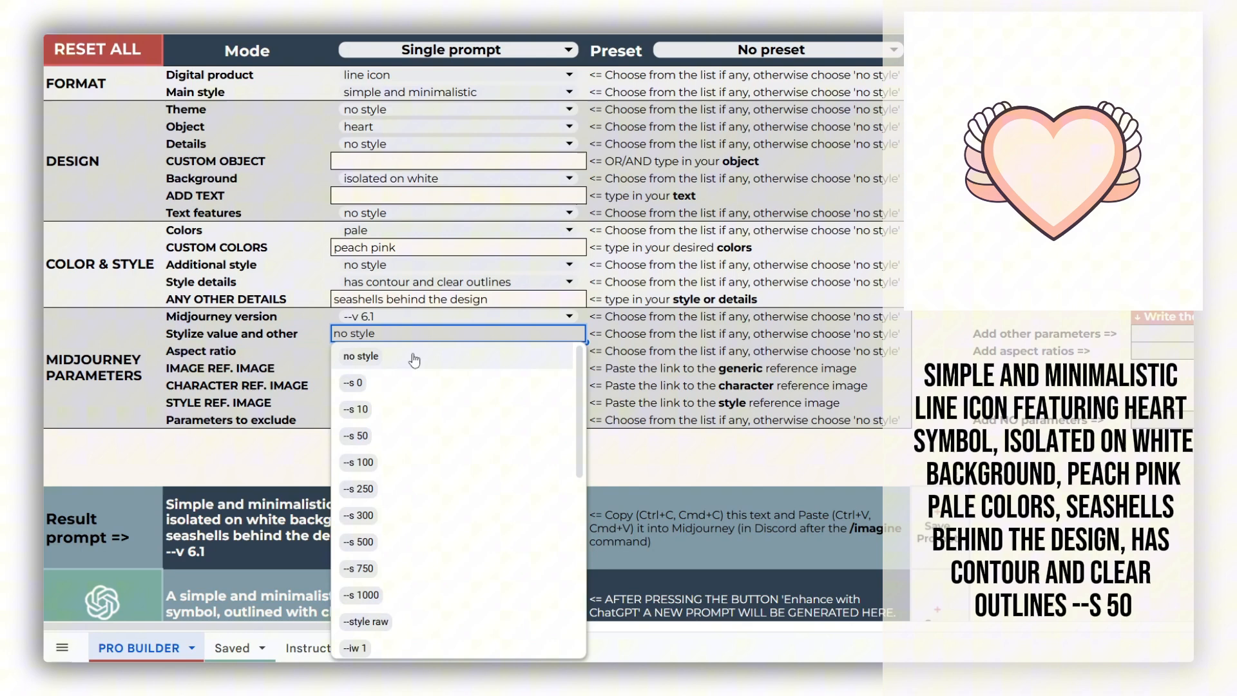
left_click(411, 438)
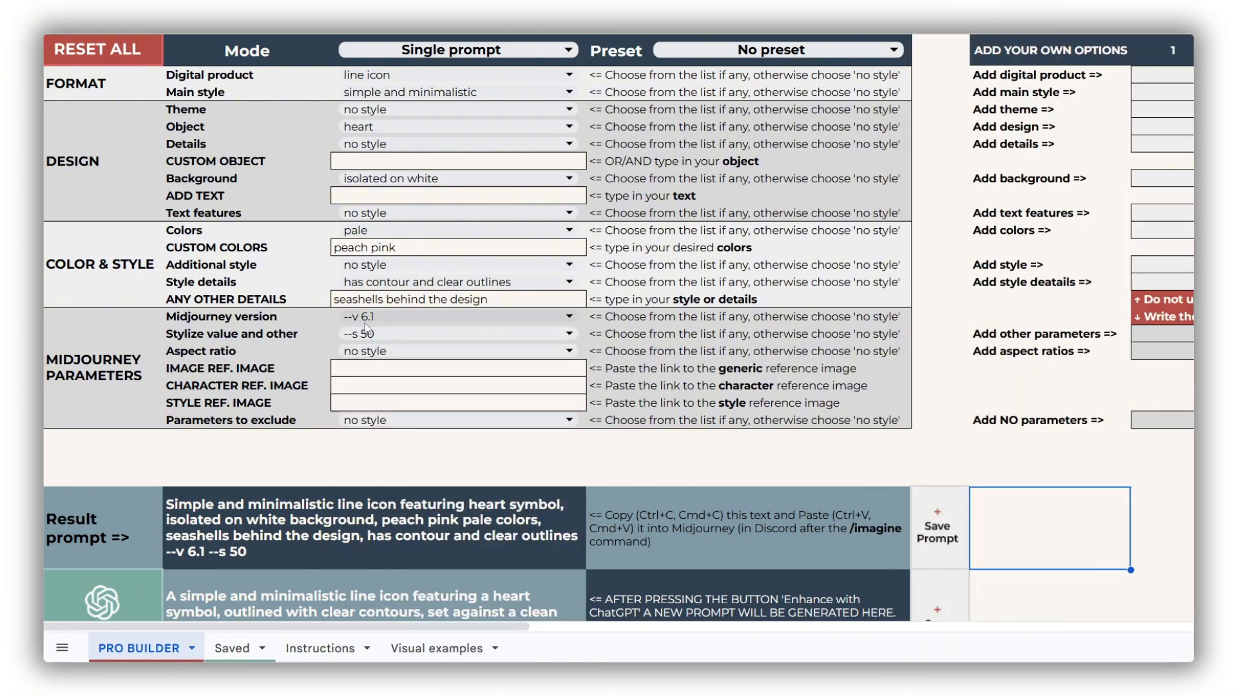
left_click(404, 315)
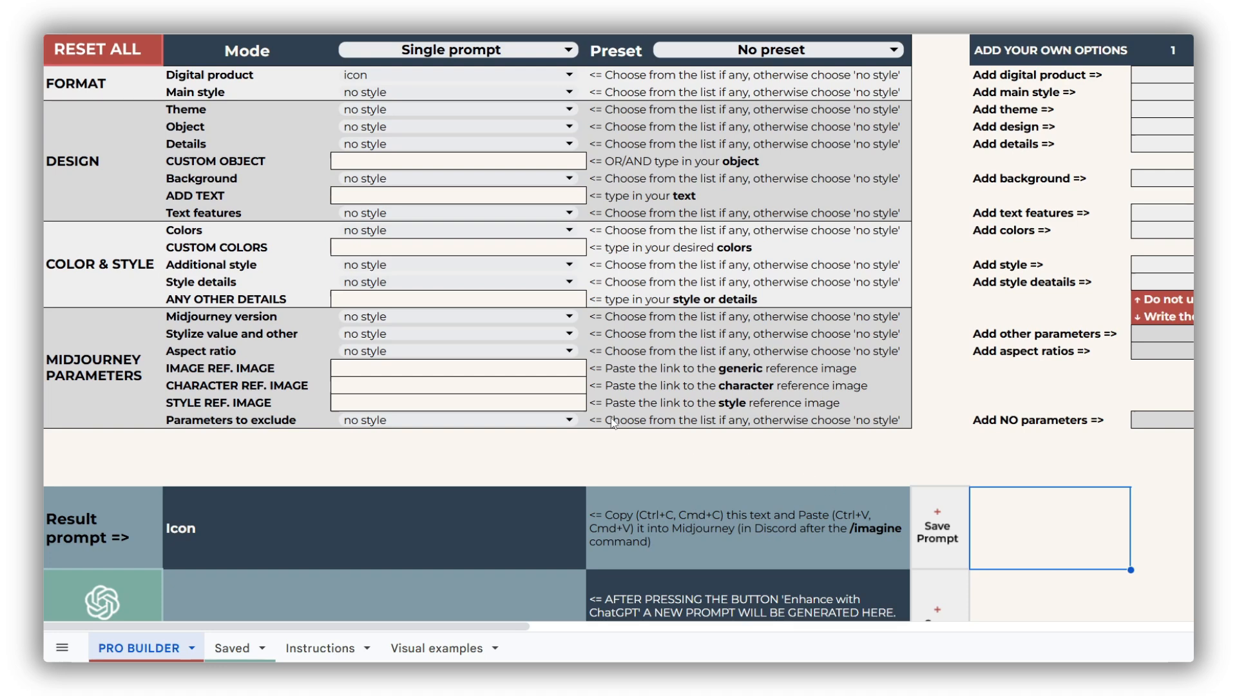
Go over the image, character and style reference fields, and in Midjourney pull a generated heart image towards the prompt bar.
left_click(435, 370)
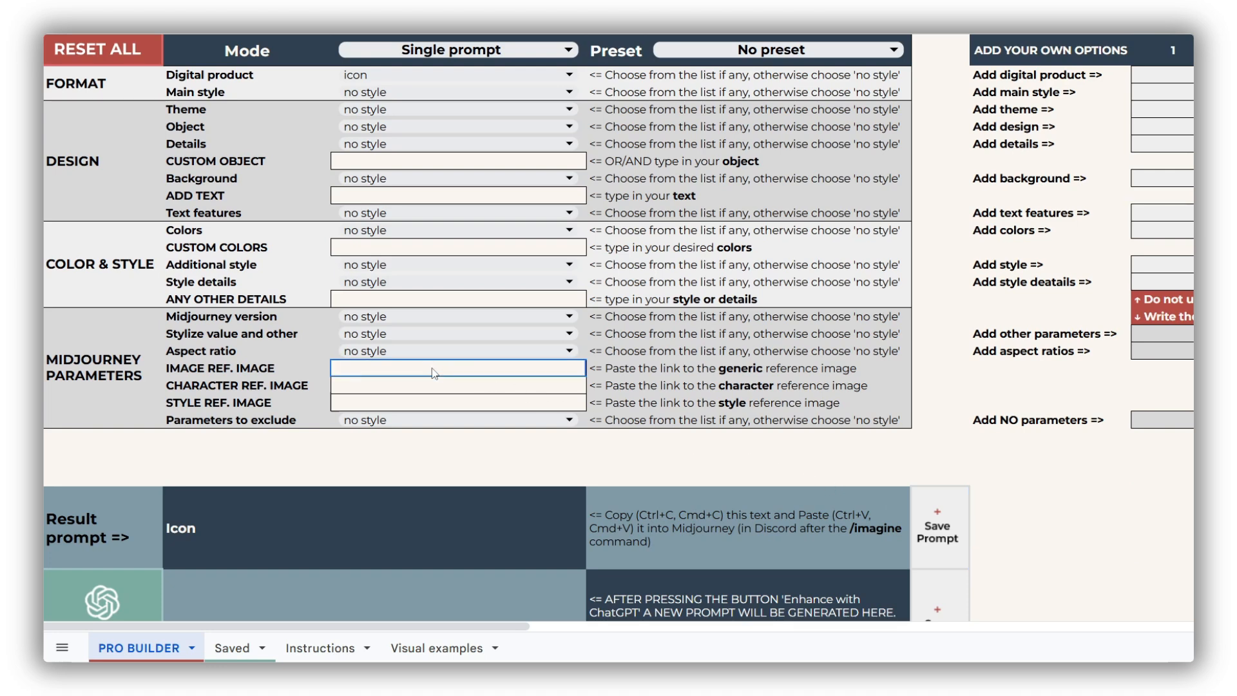
left_click(438, 384)
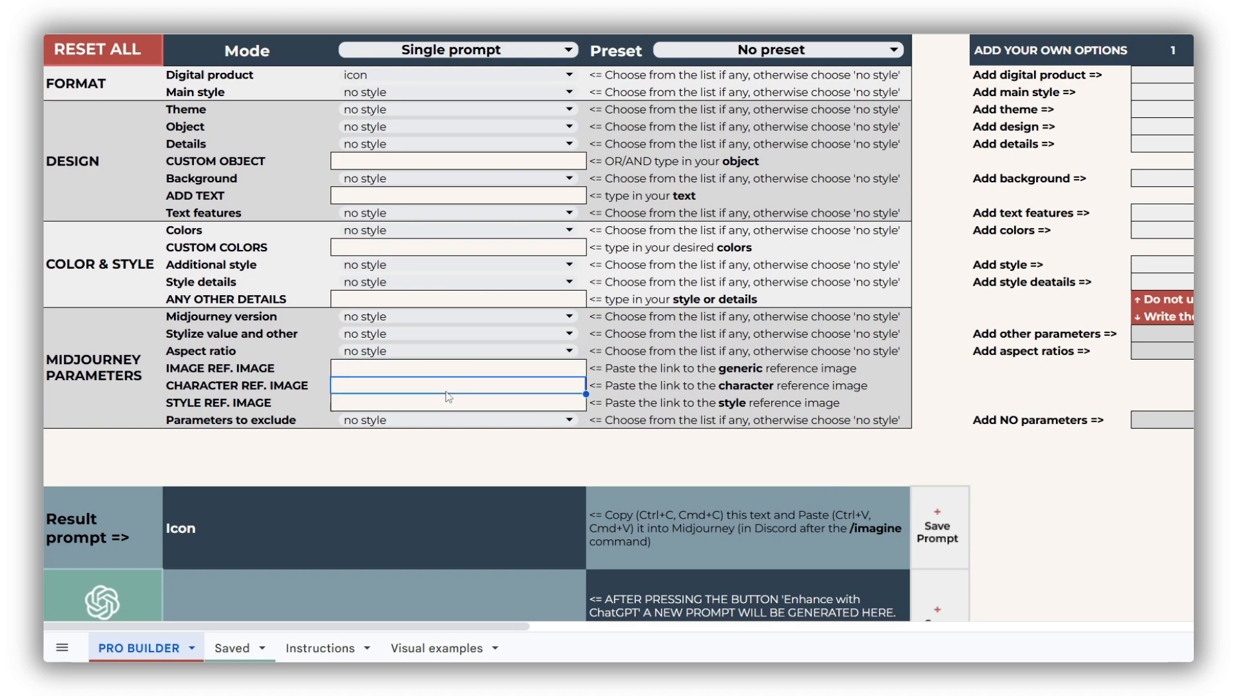
left_click(460, 404)
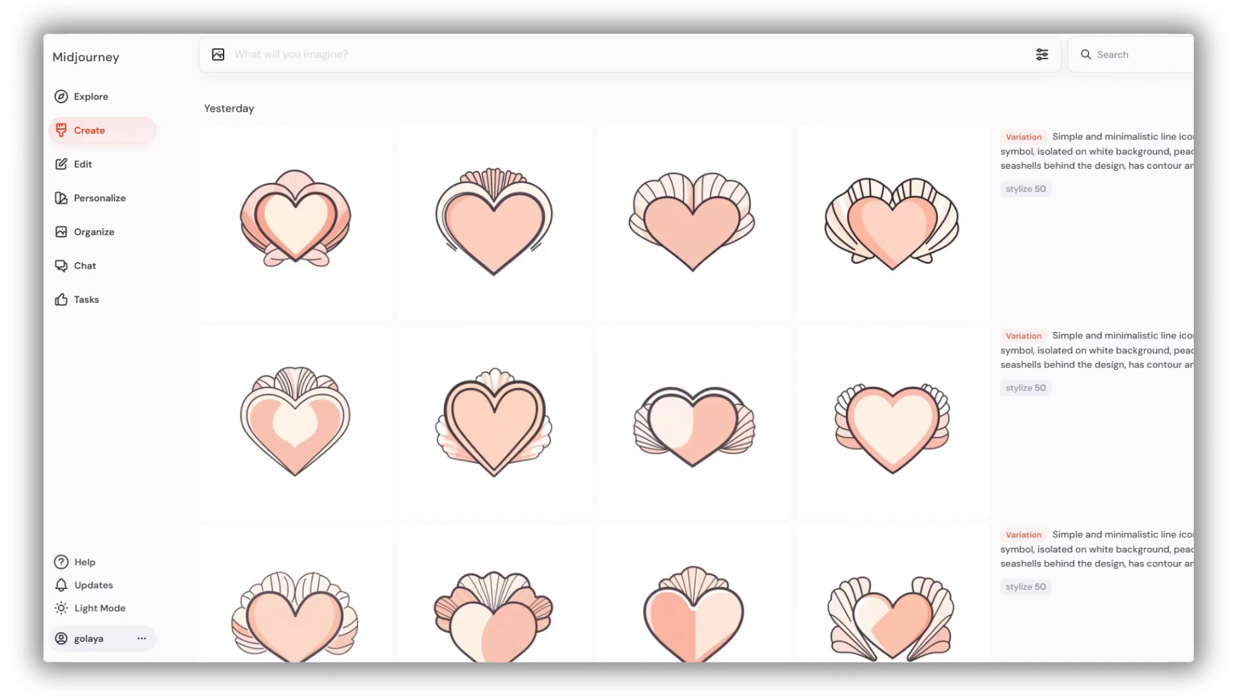
left_click_drag(529, 230, 240, 102)
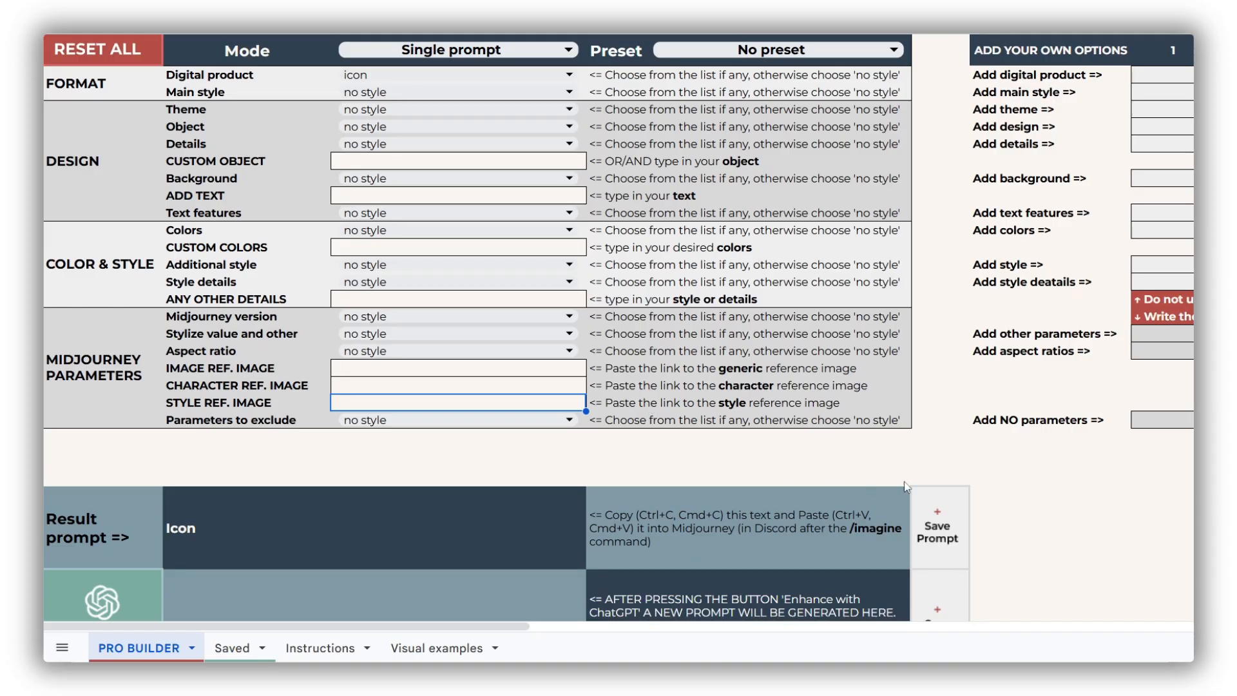
Add --ar 4:5 as the first custom option for aspect ratios.
left_click(1050, 484)
scroll(1050, 485, "right", 2)
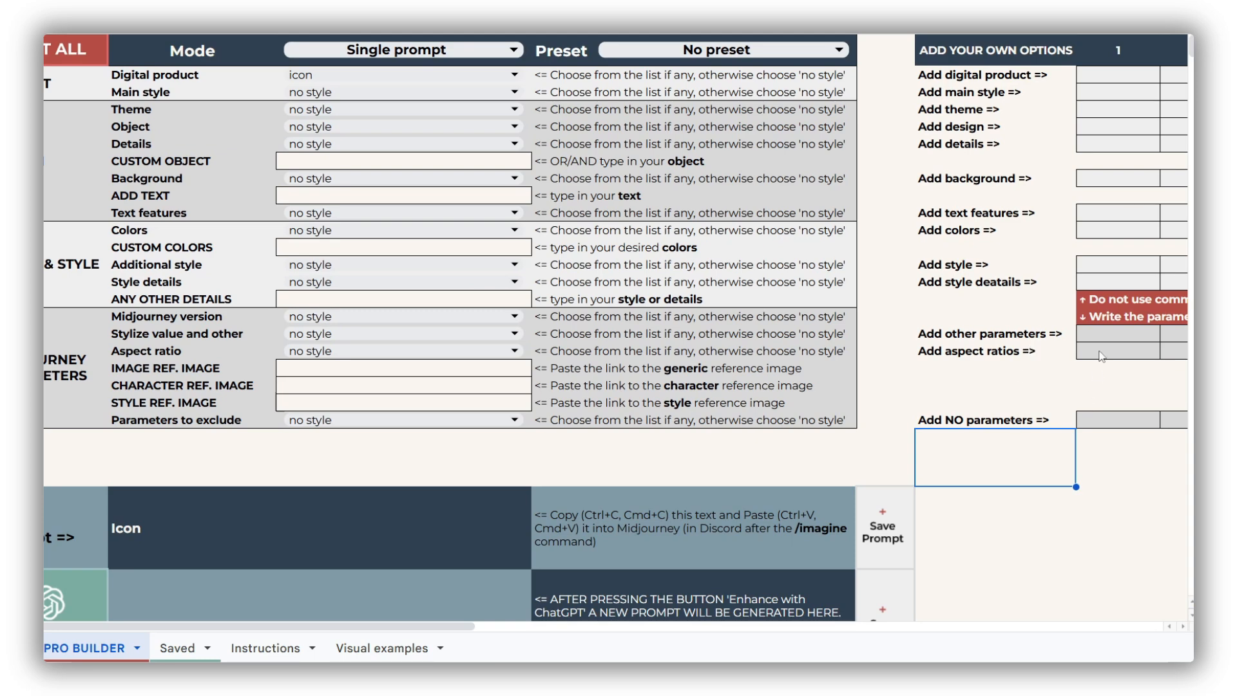
left_click(1102, 356)
type("--ar 4:5")
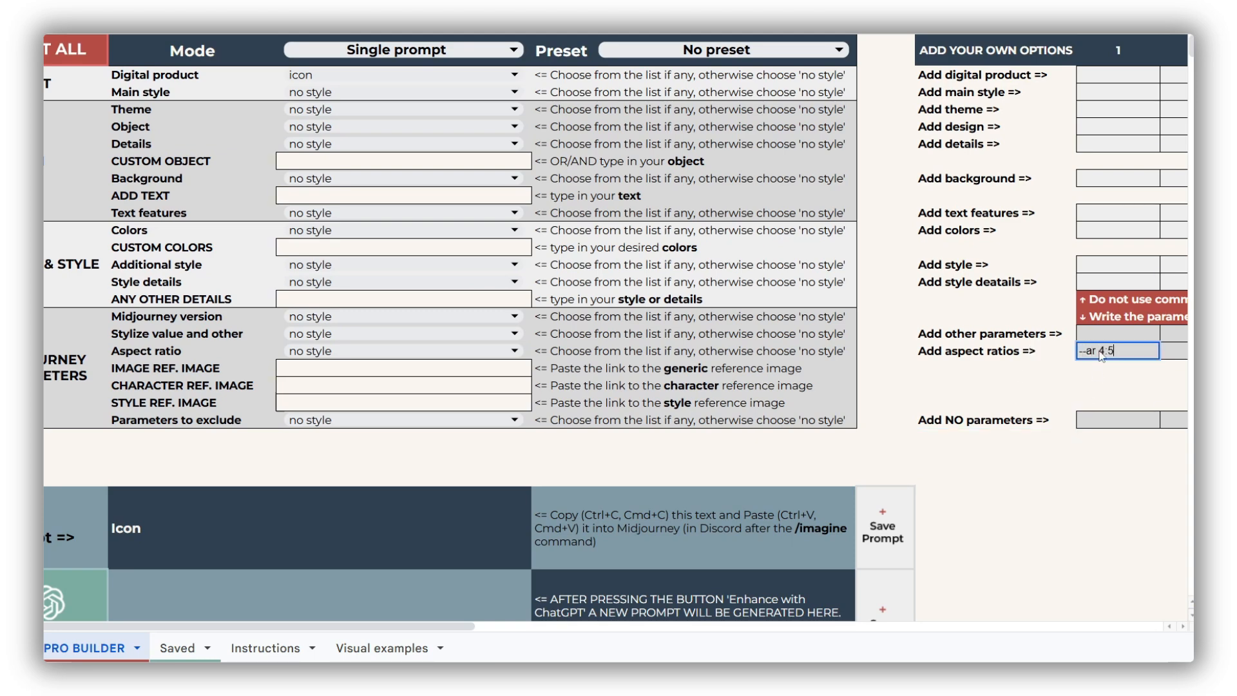
key("Return")
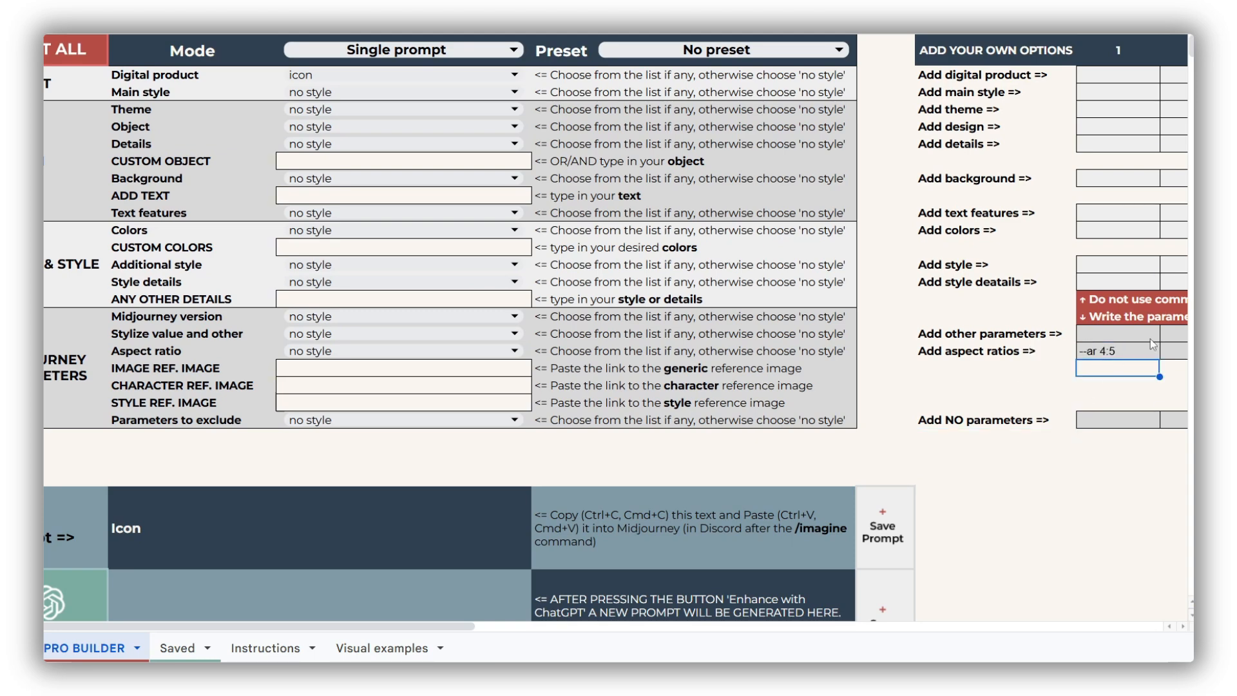
Enter --c 80 and then --repeat 3 as example custom options for other parameters.
left_click(1143, 334)
type("--c 80")
key("Return")
left_click(1143, 335)
type("--repeat 3")
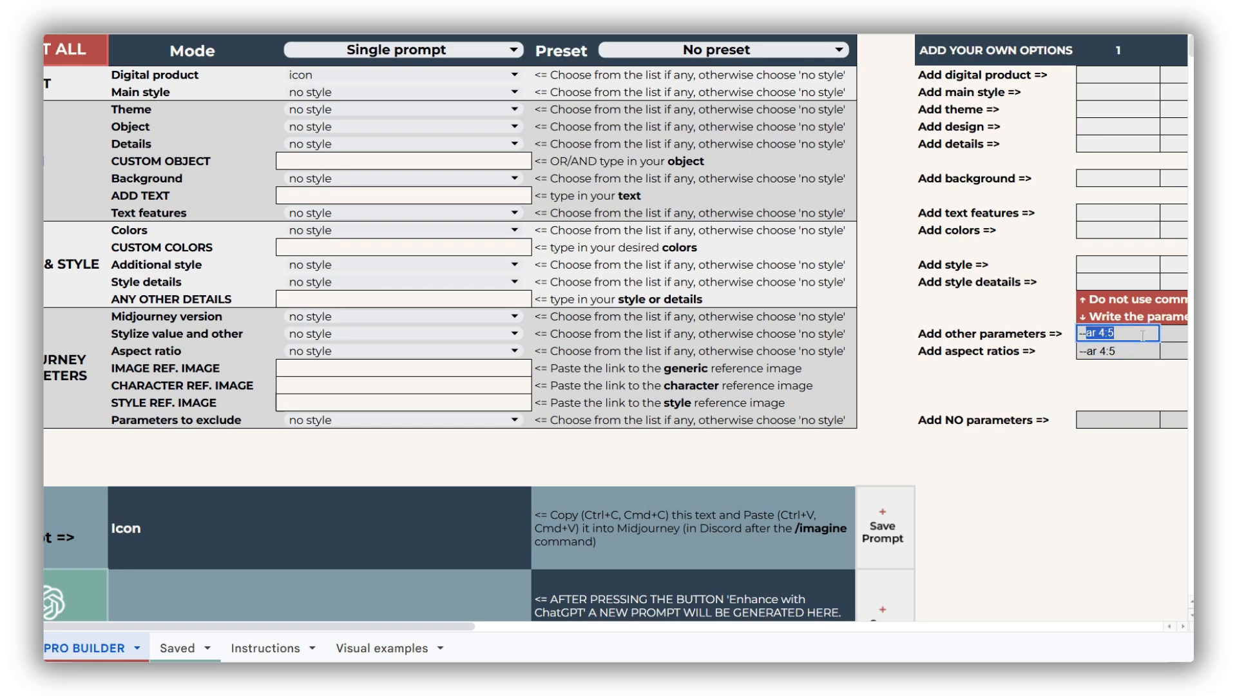
key("Return")
Set the first custom option for other parameters to --profile ob7xi6j and for NO parameters to --no frame, badge.
triple_click(1142, 336)
type("--profile ob7xi6j")
left_click(1131, 392)
left_click(1128, 420)
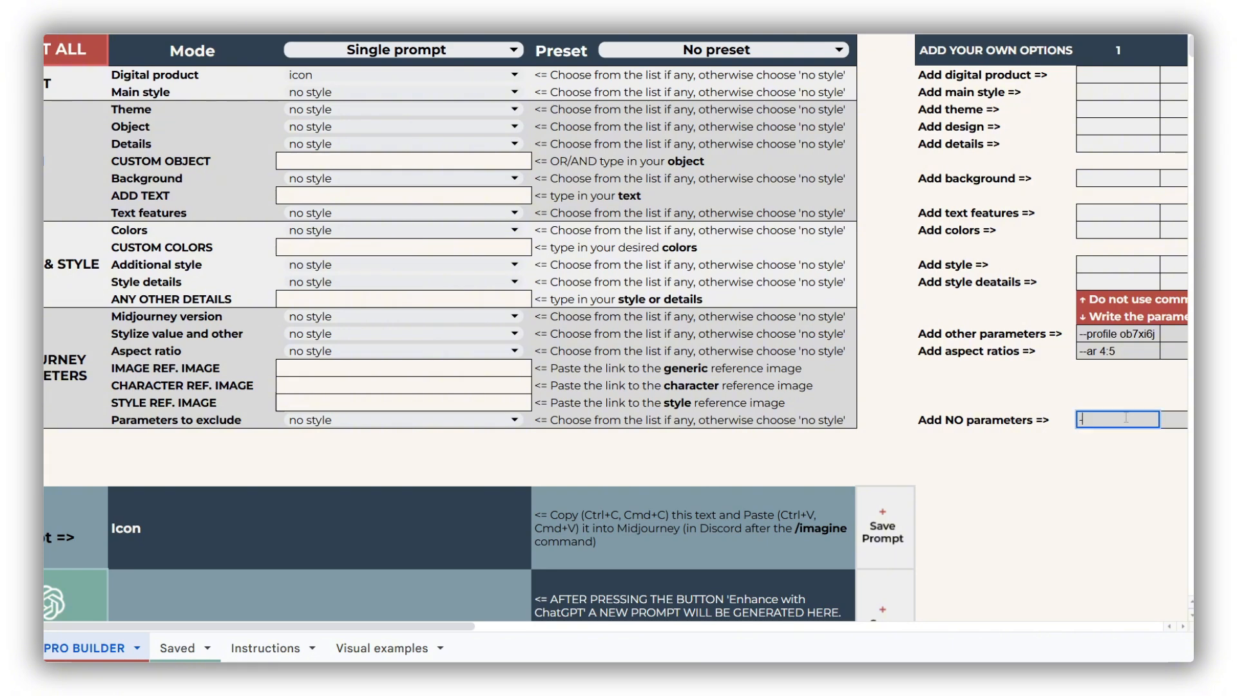
type("--no frame, badge")
Choose --profile ob7xi6j for Stylize value and other, and pick the custom entries for Aspect ratio and Parameters to exclude.
left_click(485, 341)
left_click(346, 359)
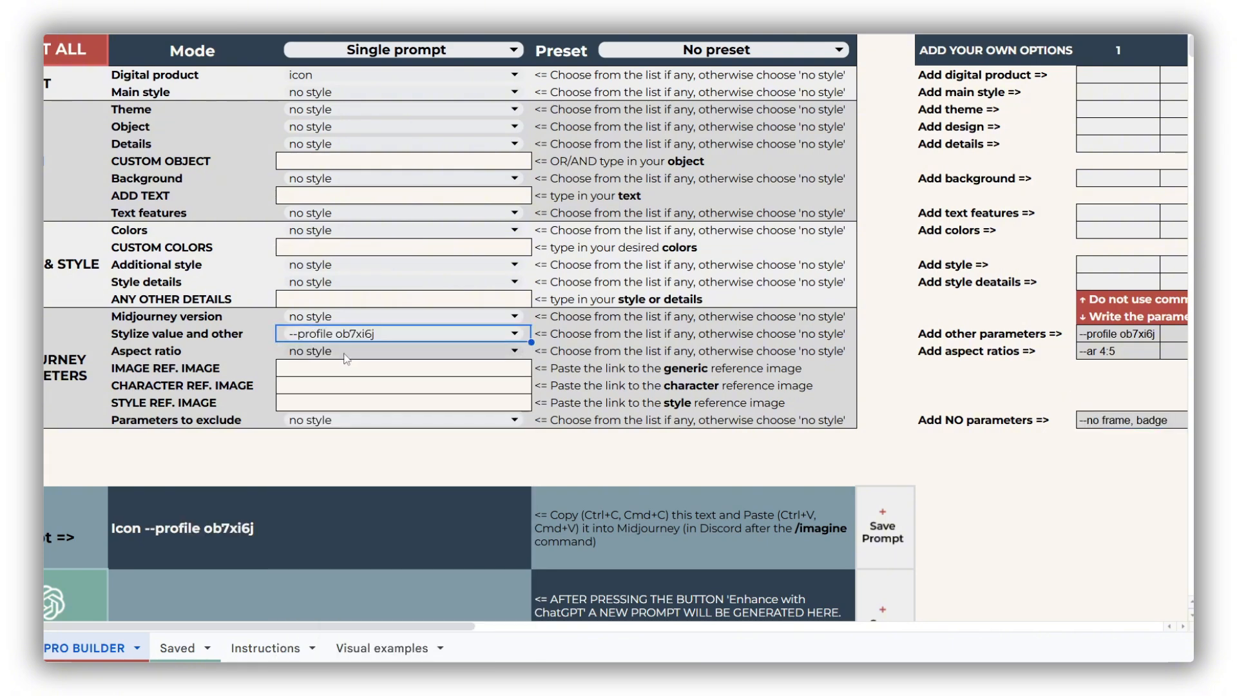
left_click(344, 354)
left_click(348, 398)
left_click(371, 420)
left_click(372, 466)
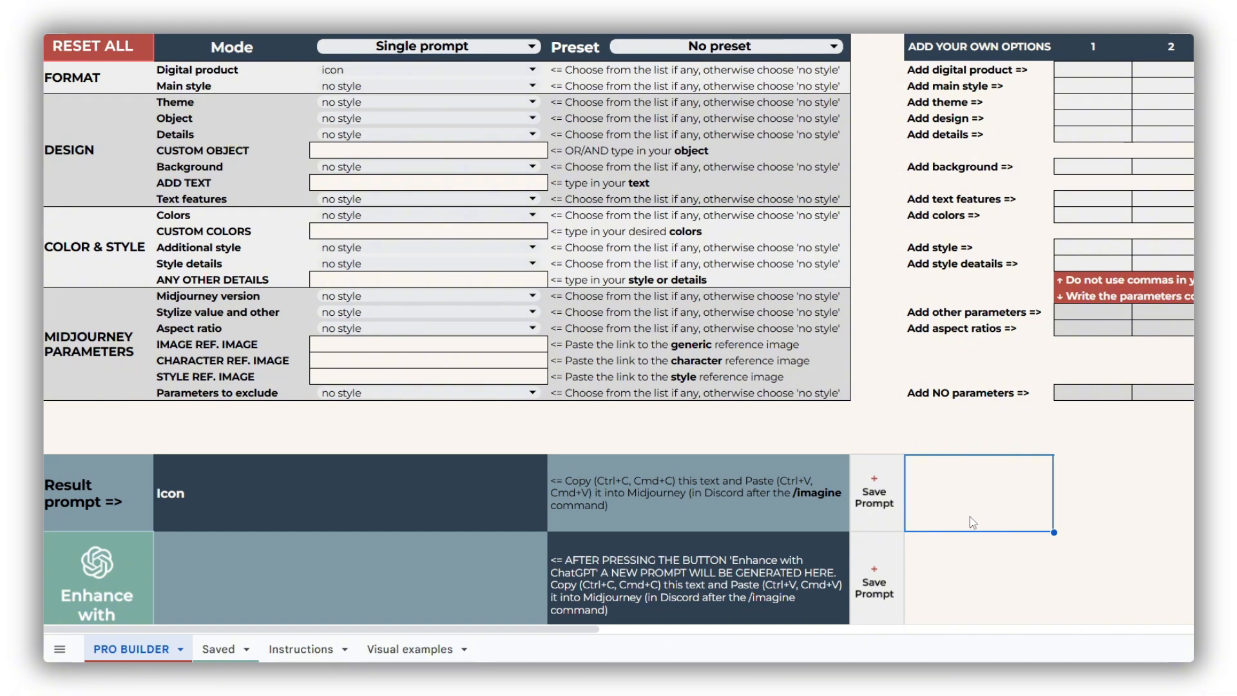
Set the Digital product to flat icon and the Main style to doodle-style.
left_click(394, 71)
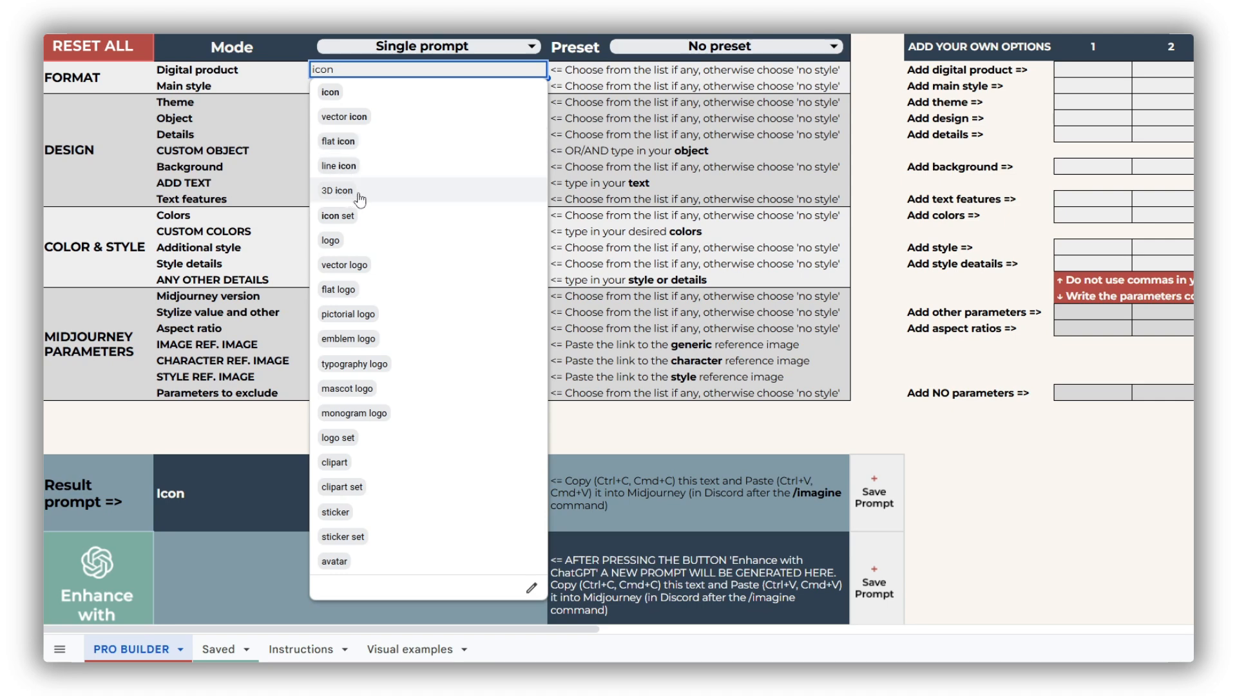
left_click(377, 143)
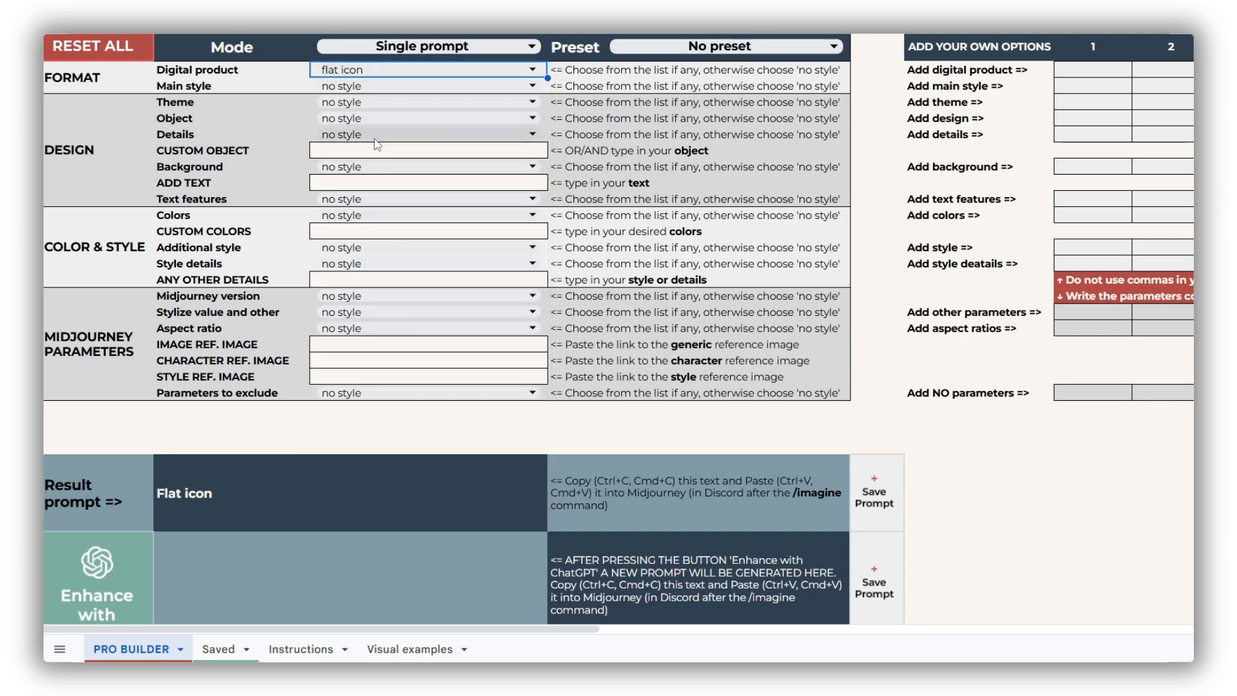
left_click(359, 89)
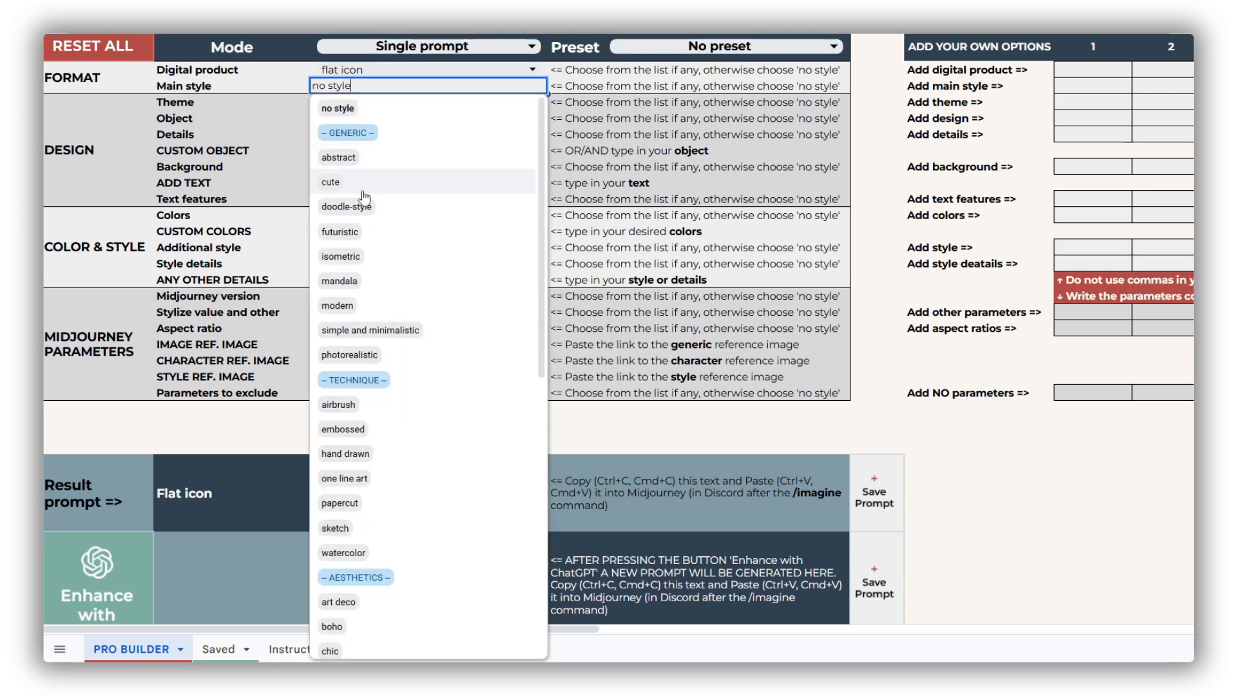
left_click(391, 210)
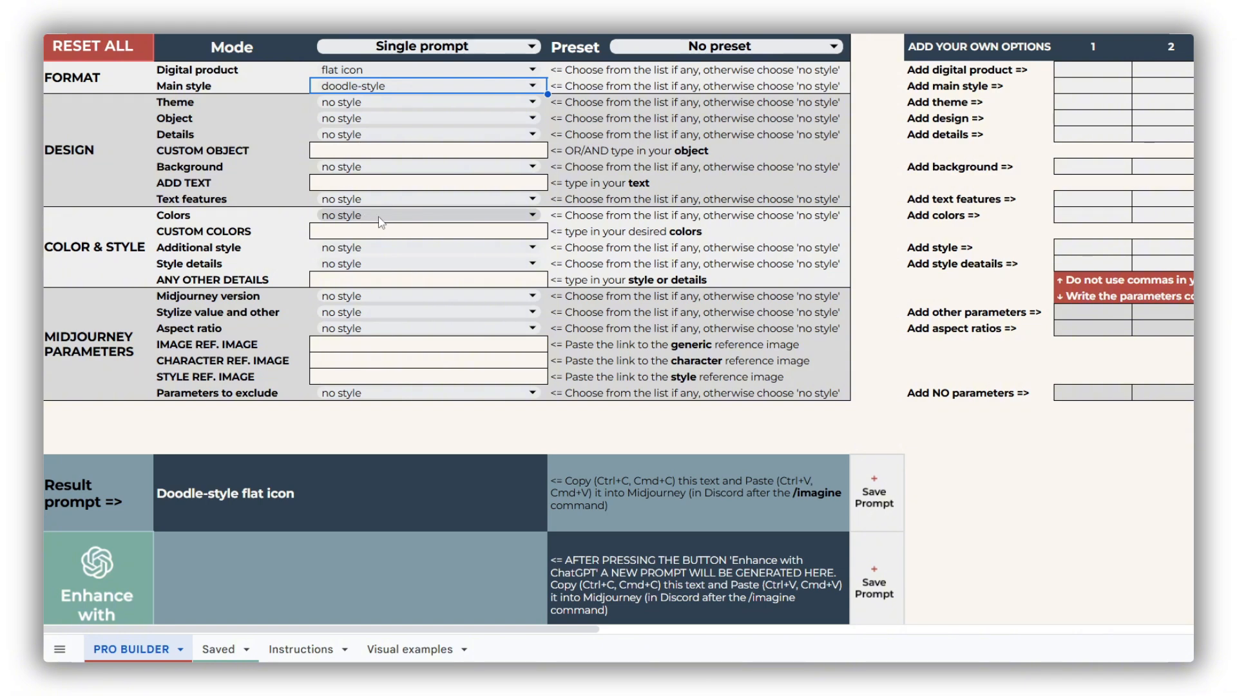
Set Colors to the moodboard palette old label.
left_click(381, 222)
scroll(444, 368, "down", 5)
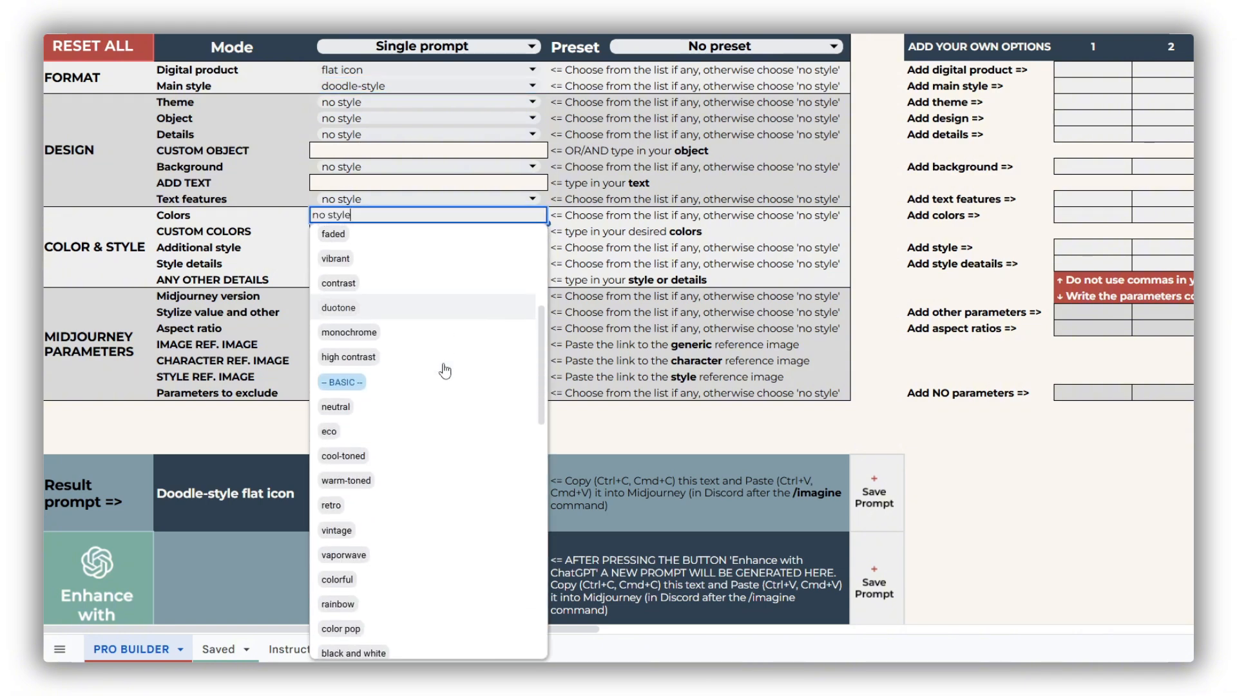
scroll(453, 376, "down", 5)
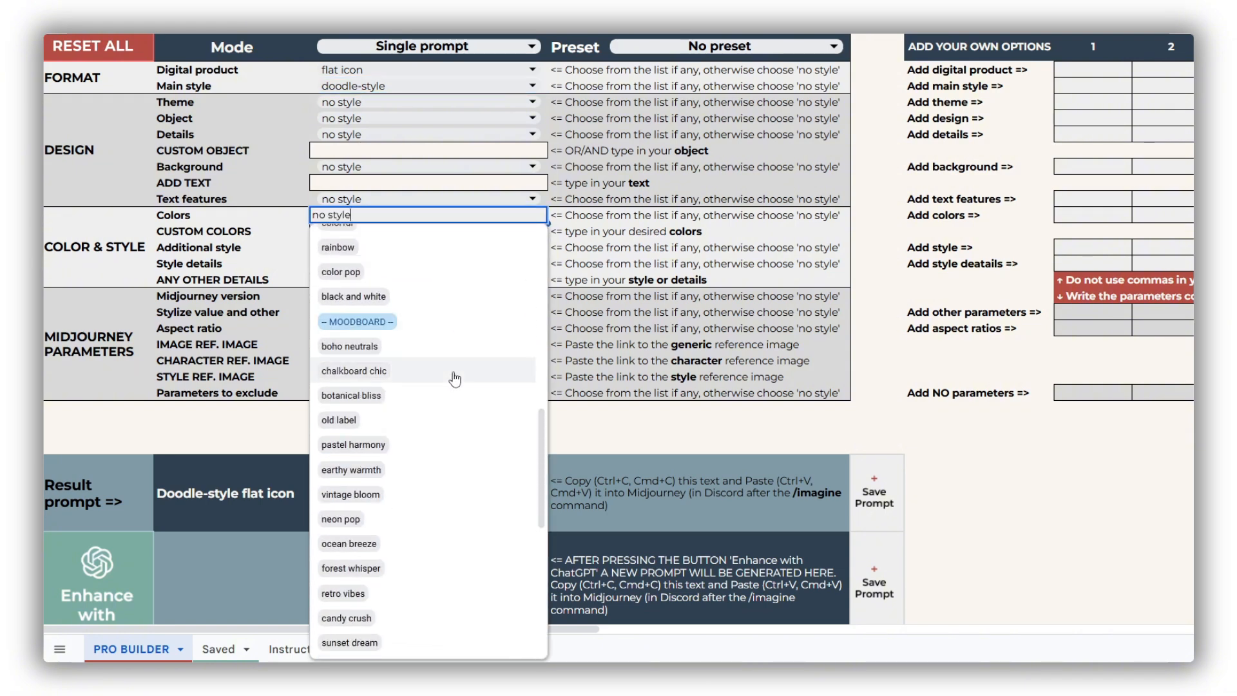
left_click(406, 427)
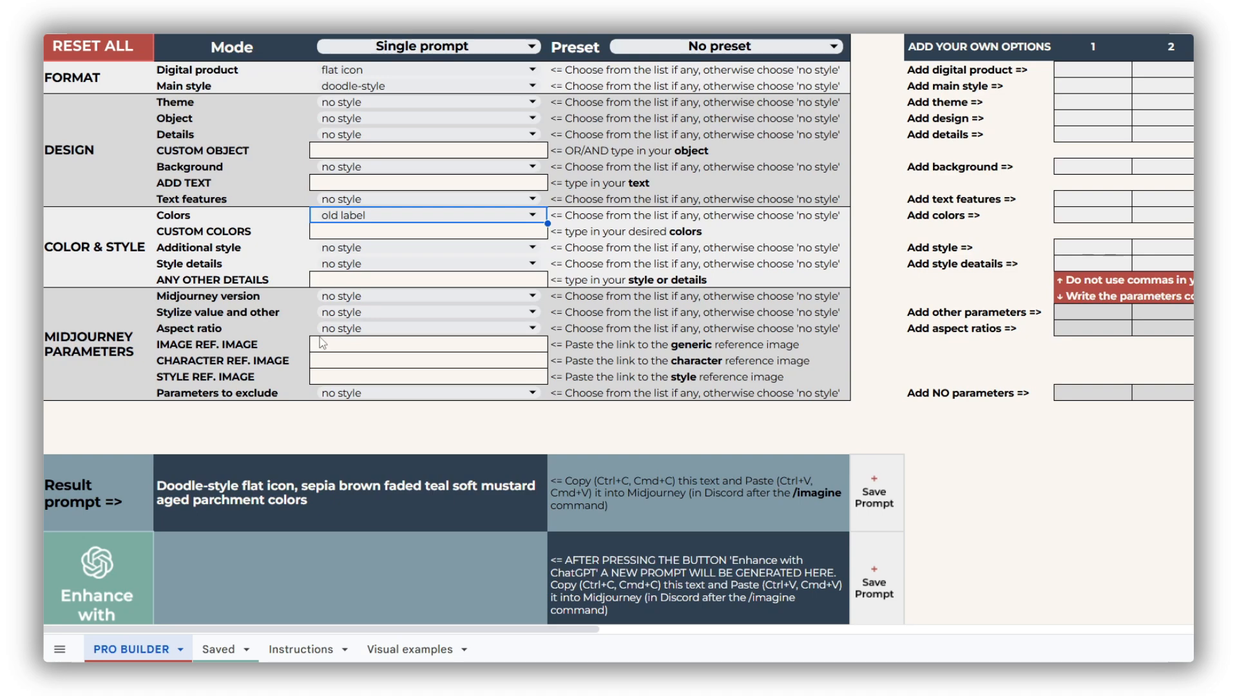
Set the Background to isolated on white and the Style details to digital planner element.
left_click(352, 167)
left_click(352, 167)
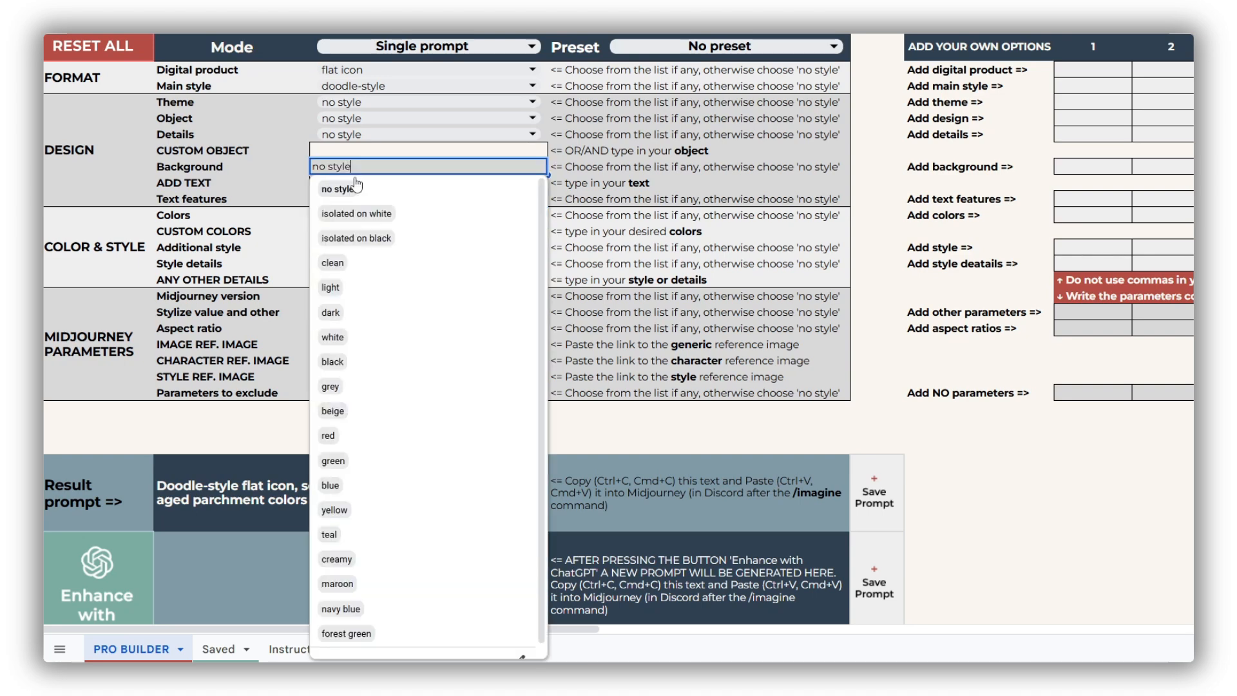
left_click(406, 215)
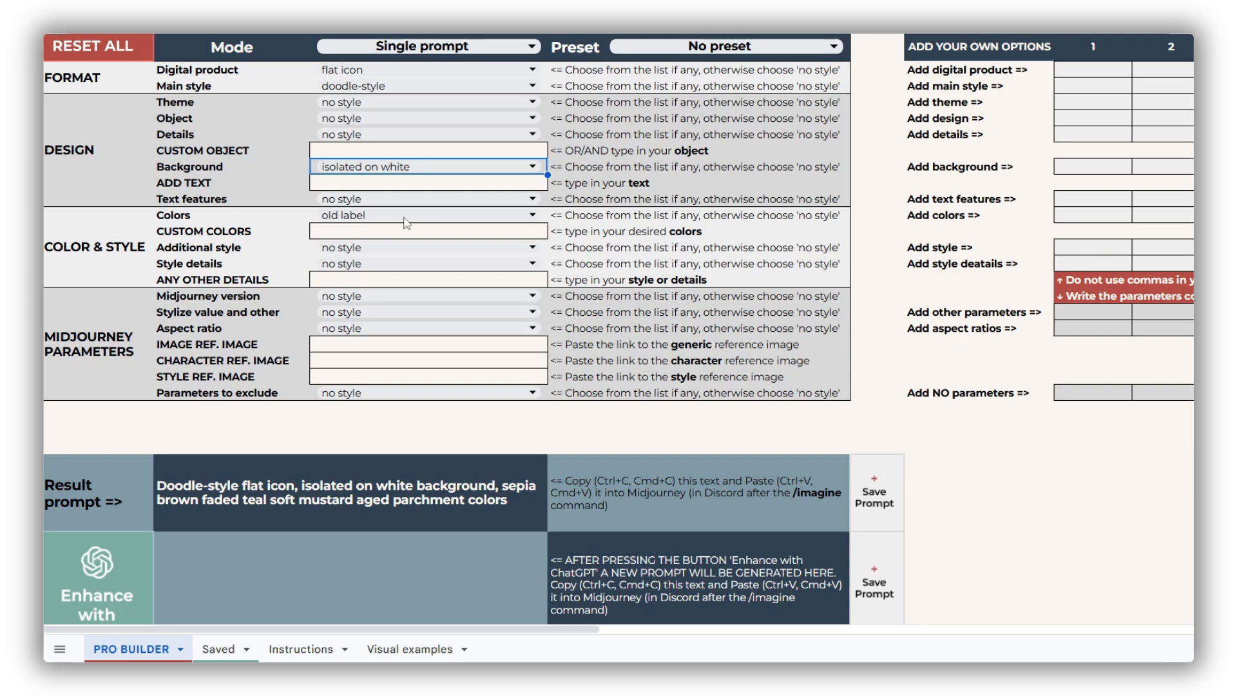
left_click(362, 267)
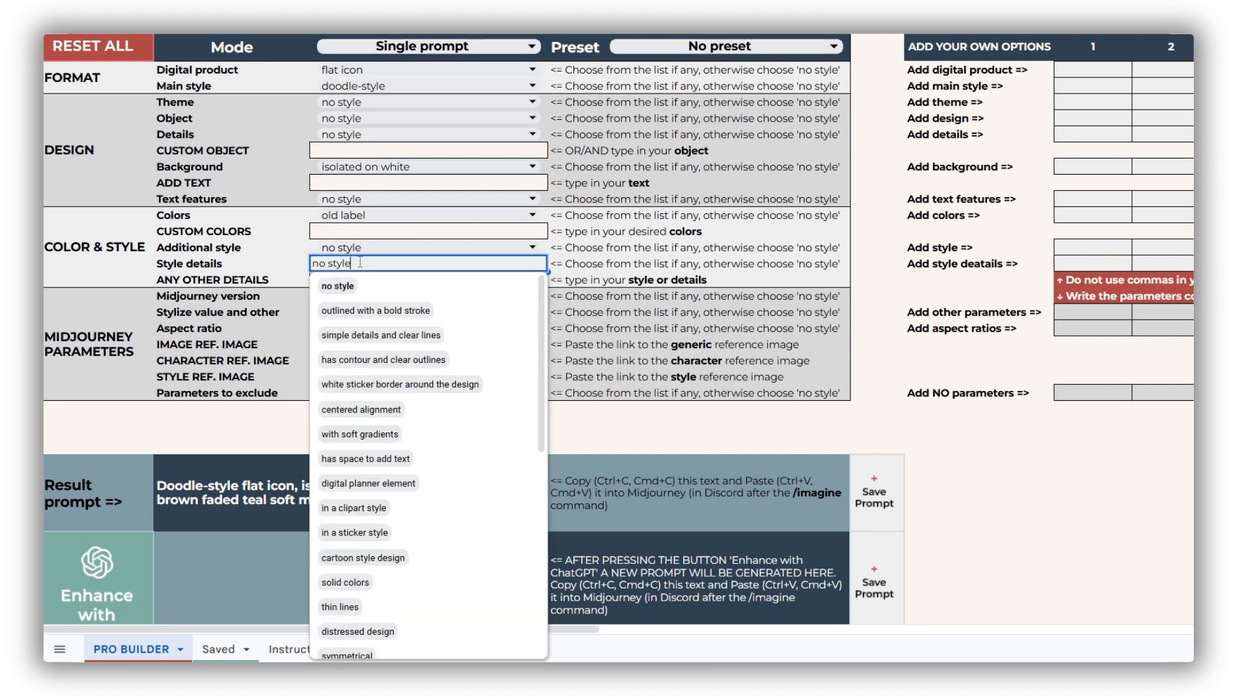
left_click(429, 485)
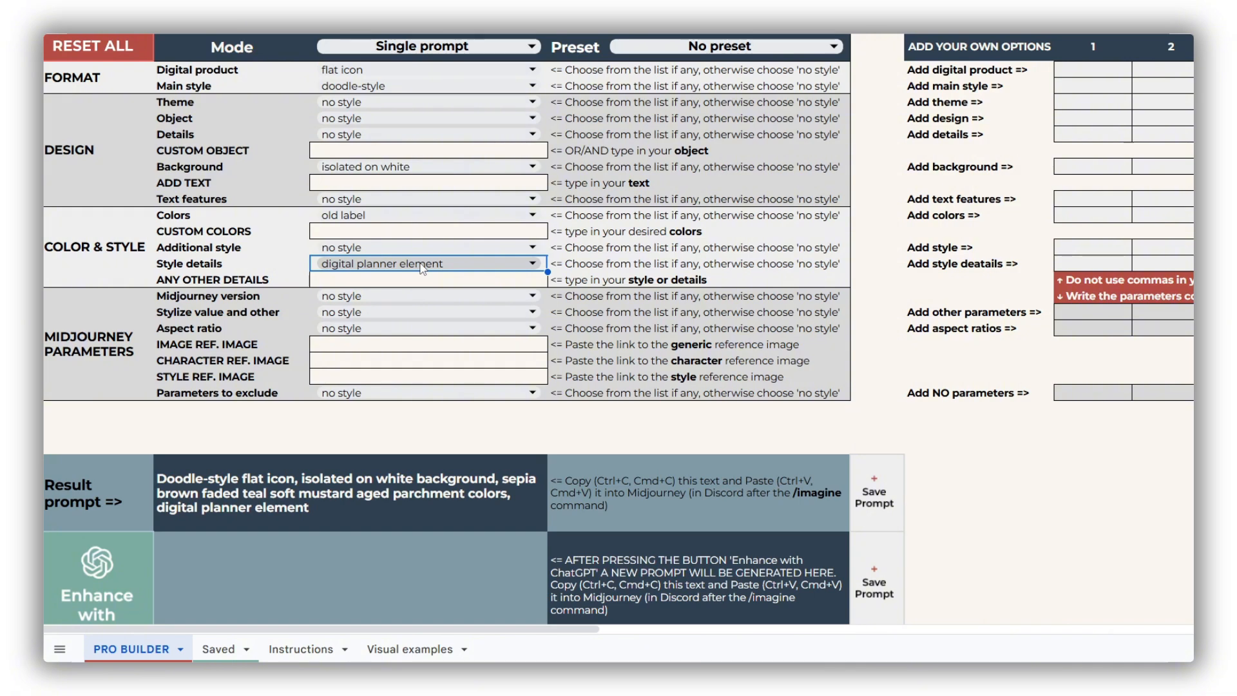
Set the Object to coffee cup and the Details to cute.
left_click(380, 118)
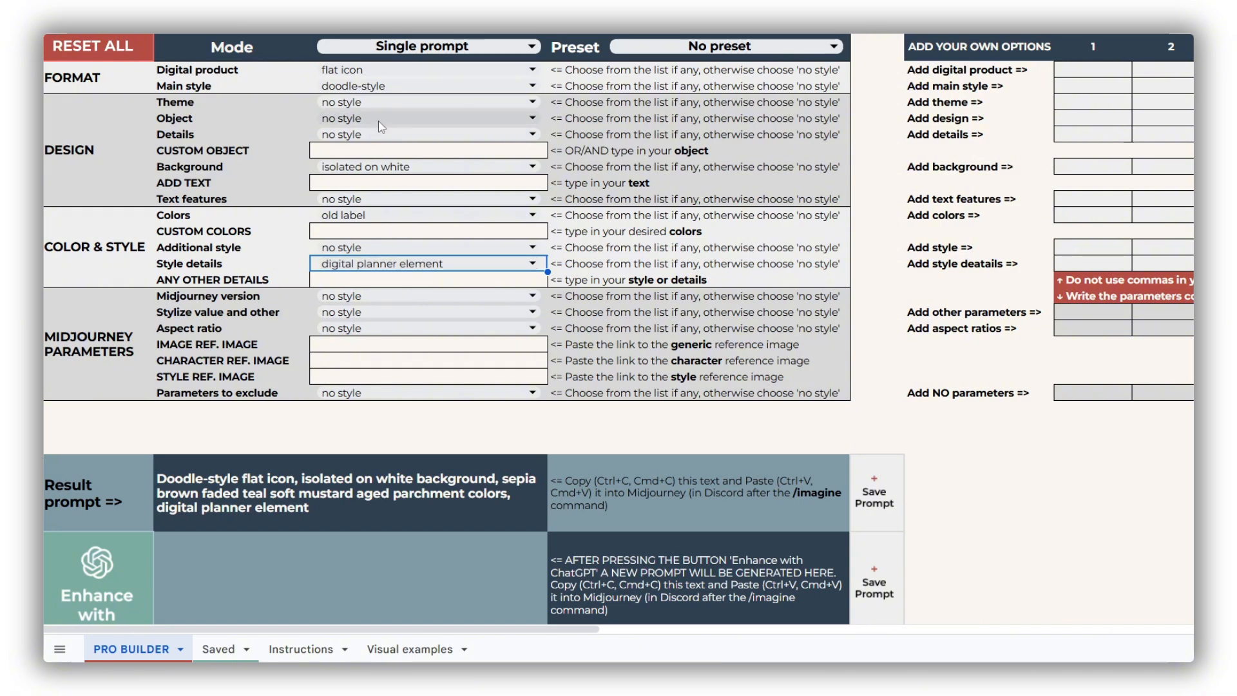
scroll(446, 399, "down", 5)
scroll(446, 403, "down", 3)
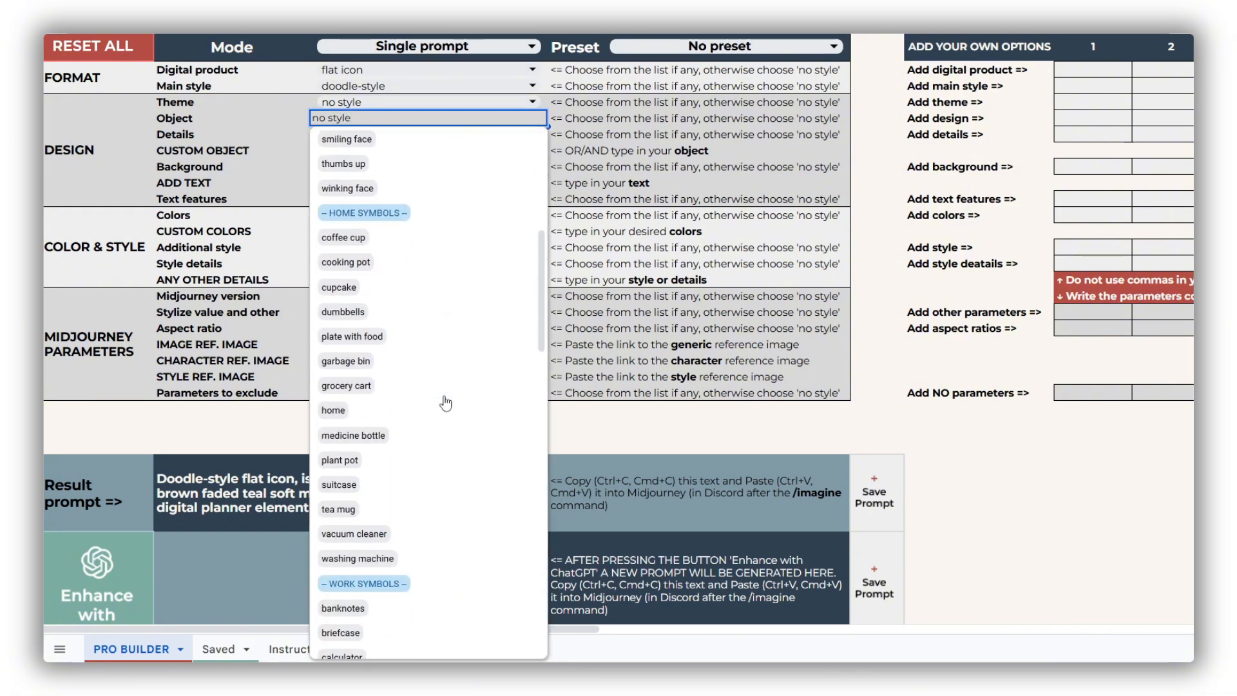
left_click(388, 245)
left_click(365, 134)
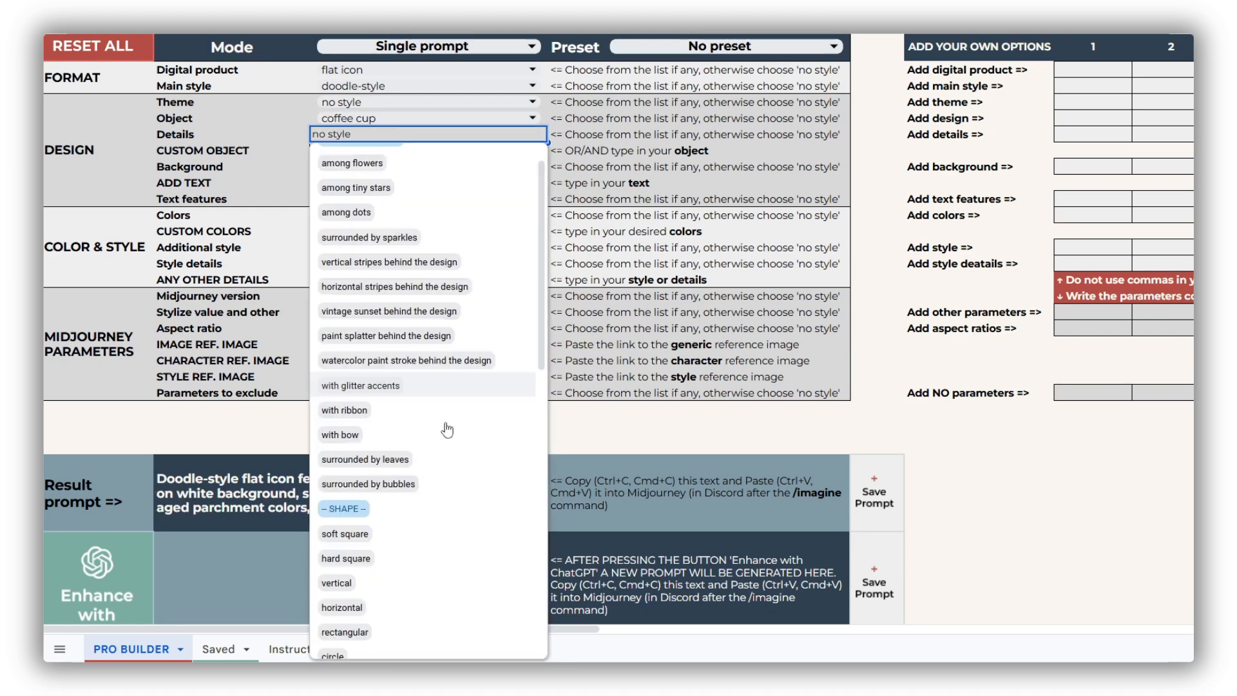
scroll(445, 431, "down", 10)
left_click(379, 372)
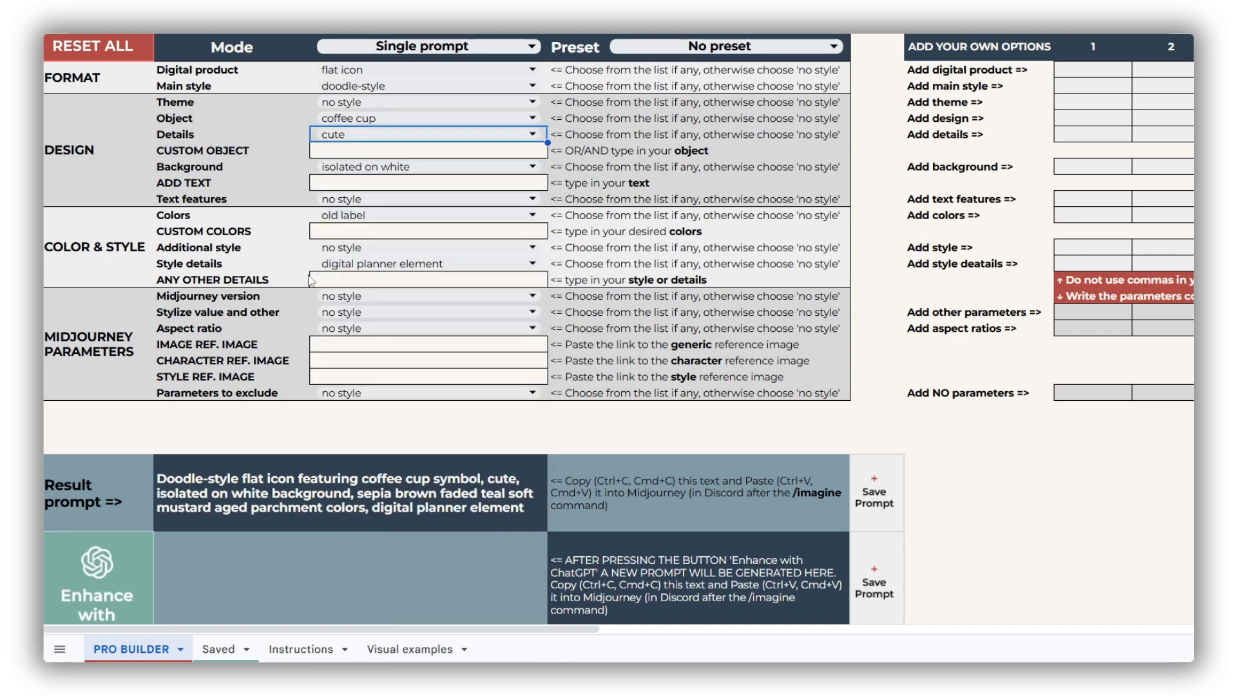
Copy the result prompt and generate the cute doodle-style coffee cup icons from it in Midjourney.
left_click(381, 500)
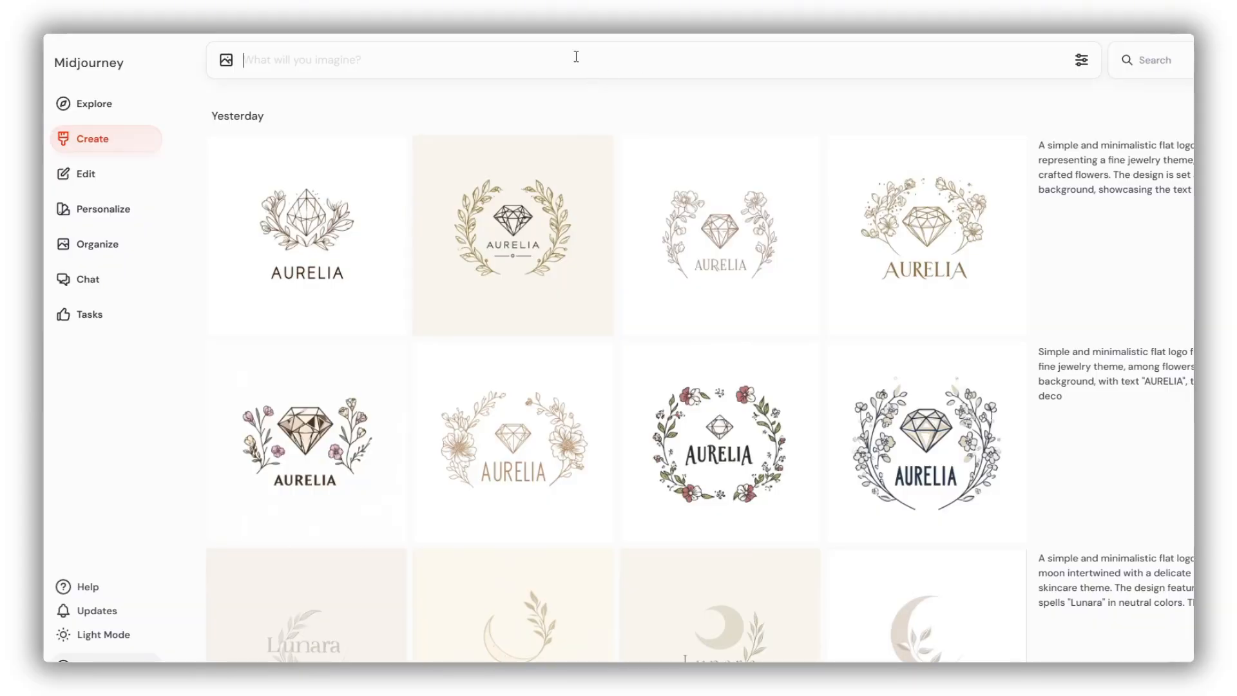
type("Doodle-style flat icon featuring coffee cup symbol, cute, isolated on white background, sepia brown faded teal soft mustard aged parchment colors, digital planner element")
key("Return")
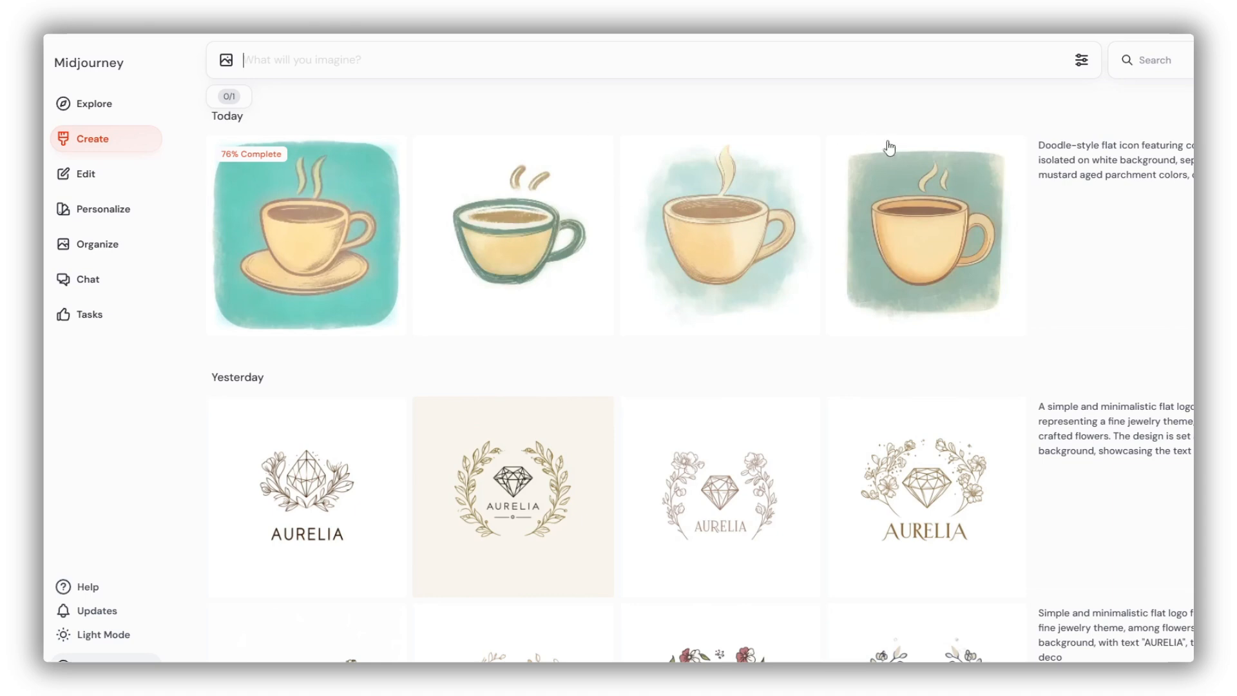
mouse_move(865, 169)
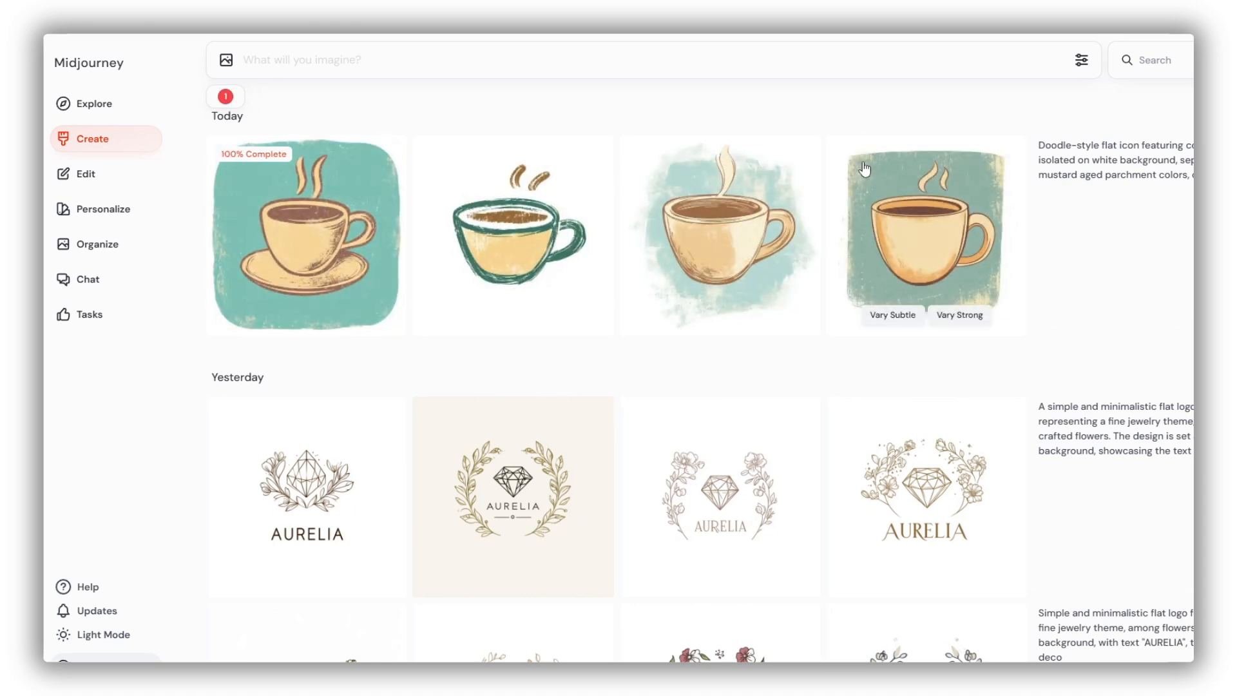
mouse_move(586, 171)
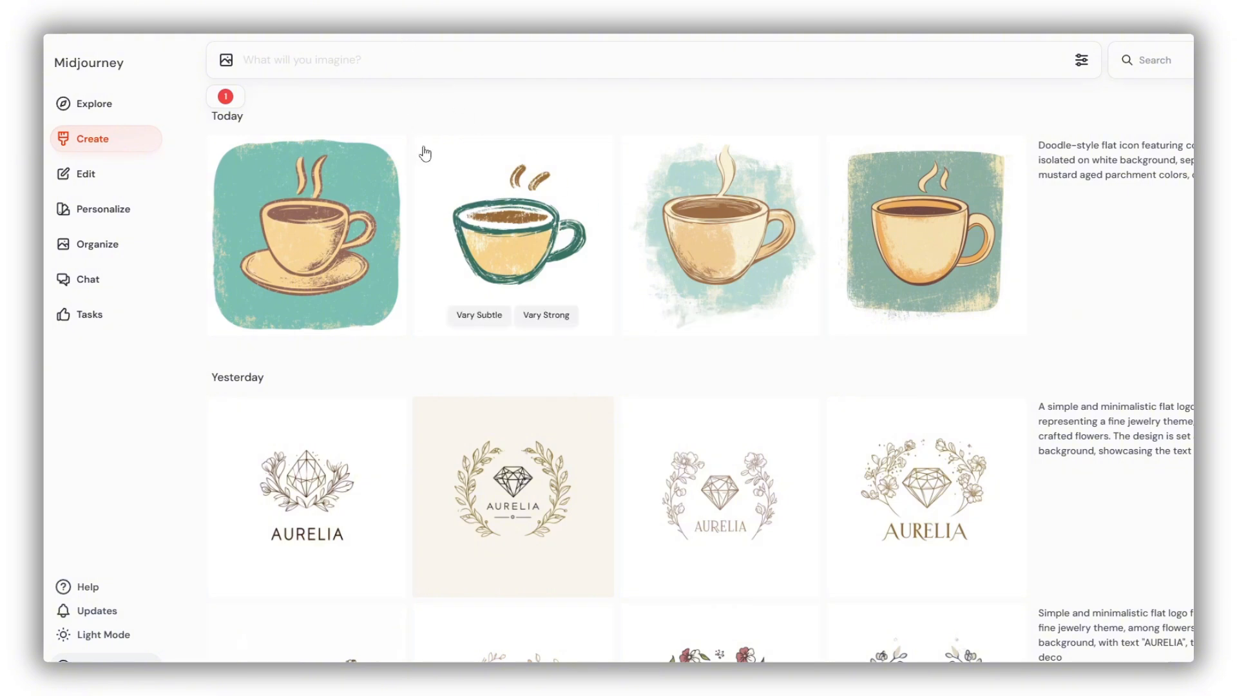
Return to the PRO BUILDER spreadsheet and set Parameters to exclude to --no badge behind the design.
left_click(368, 50)
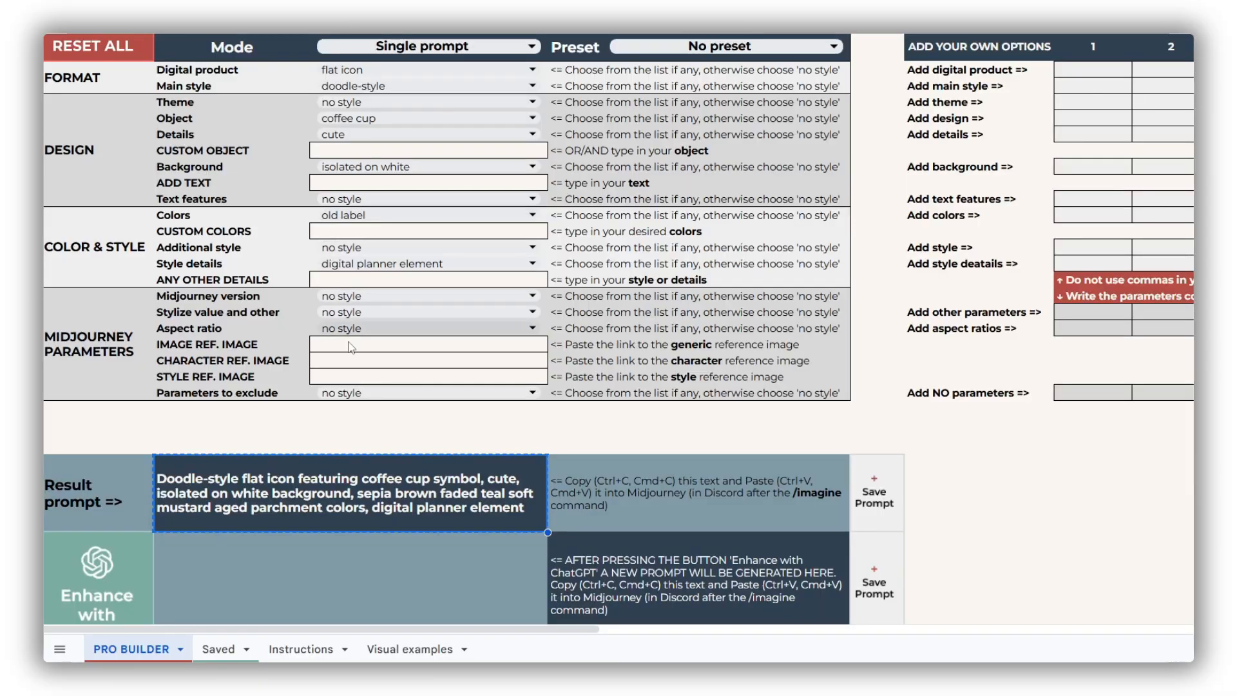
left_click(381, 394)
double_click(381, 394)
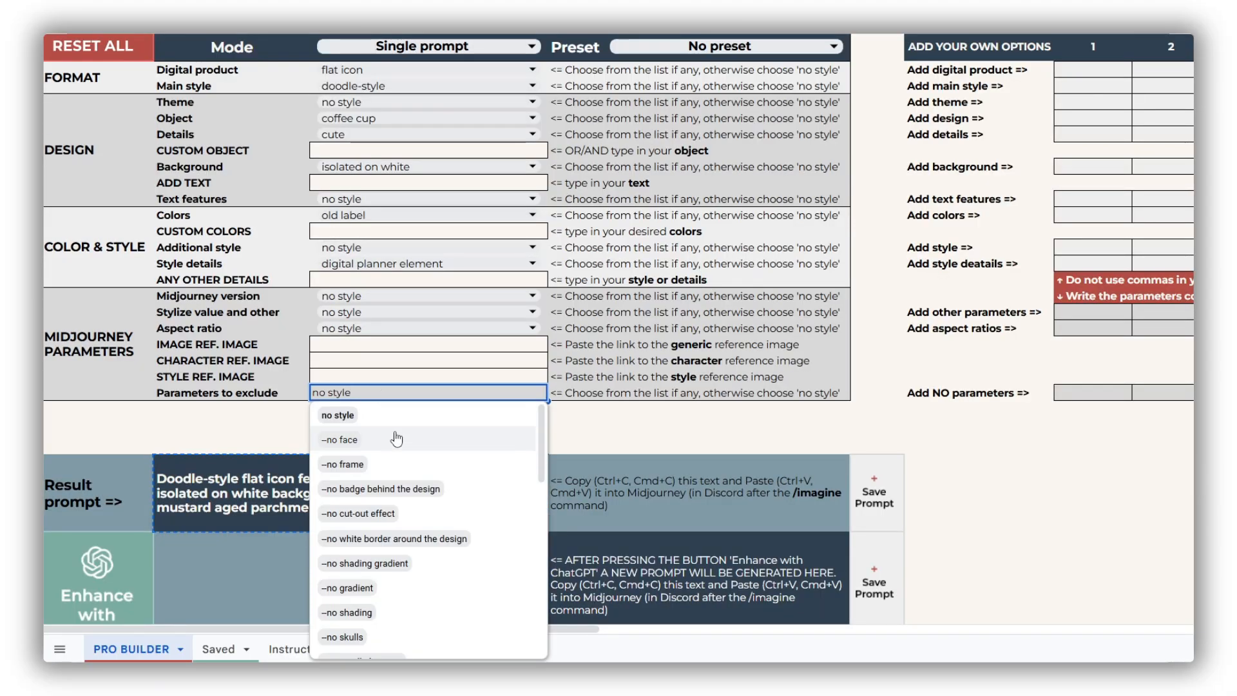
left_click(447, 493)
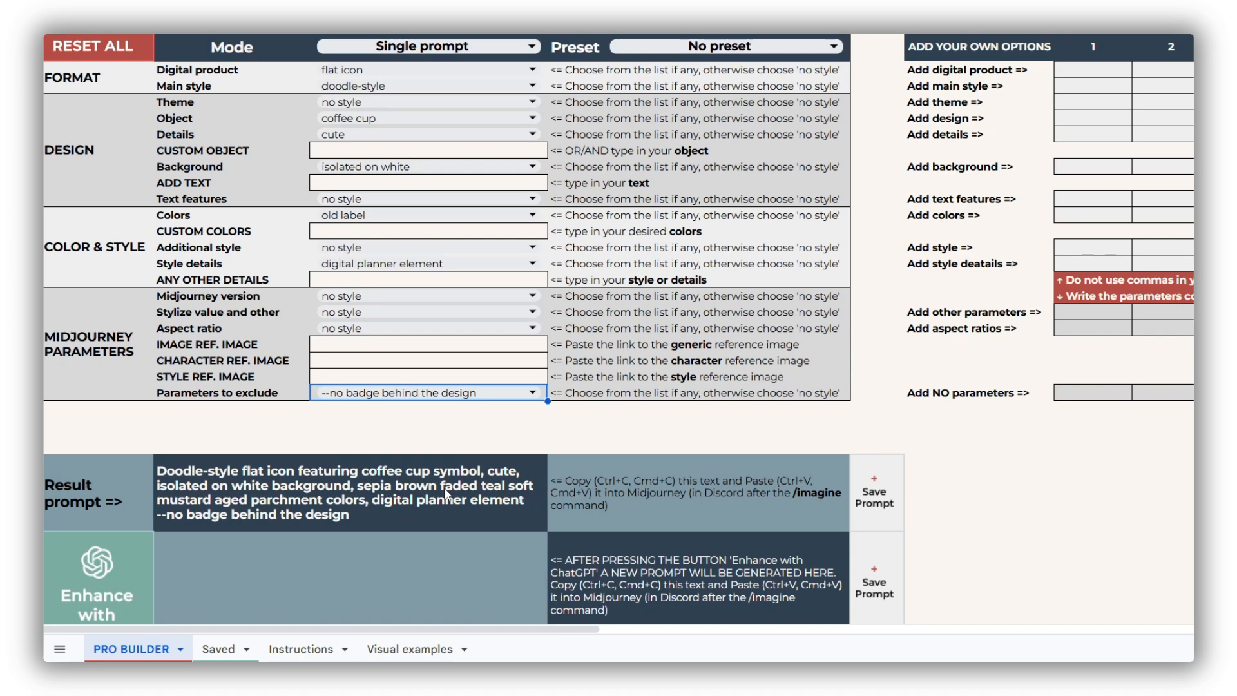
Copy the result prompt with the badge exclusion, generate it in Midjourney, and compare the new icons with the first set.
left_click(447, 493)
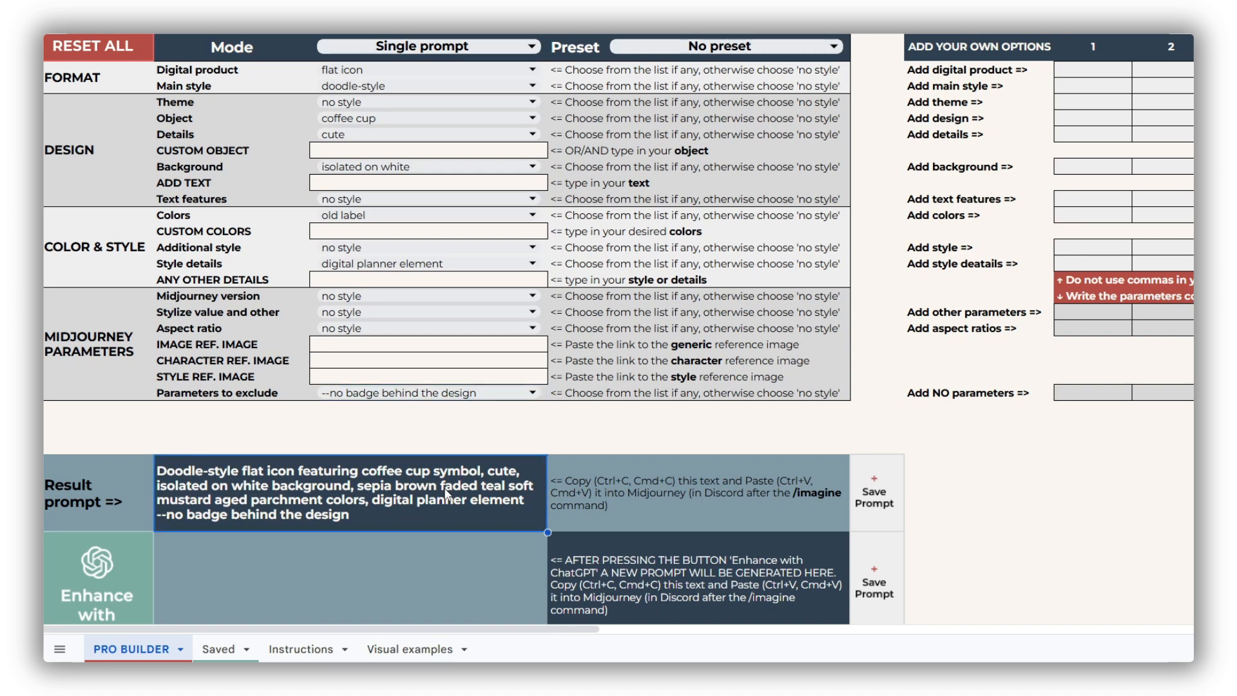
key("ctrl+c")
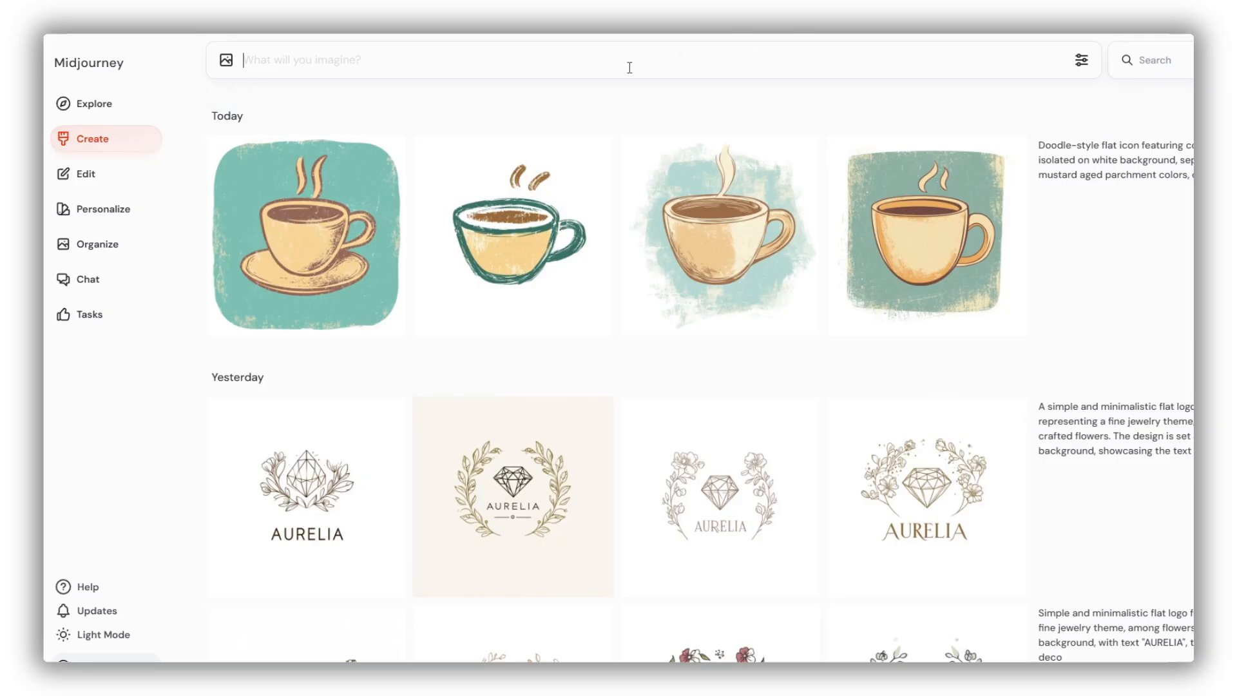
key("ctrl+v")
key("Return")
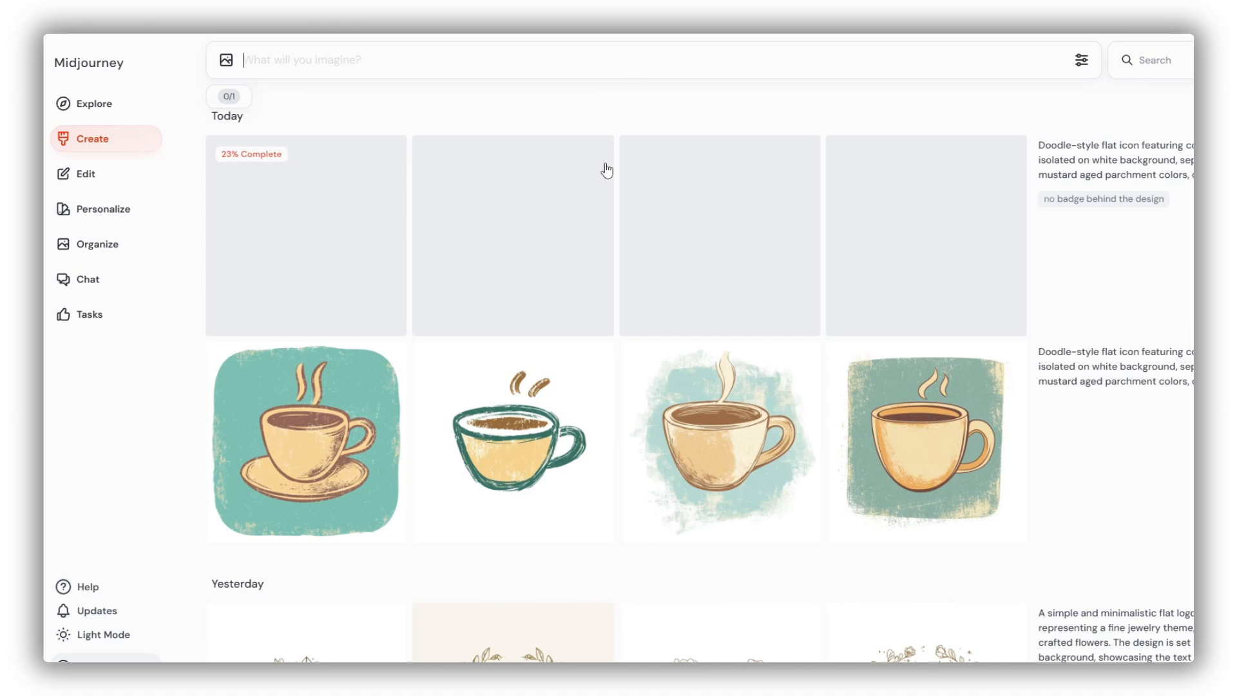
mouse_move(671, 431)
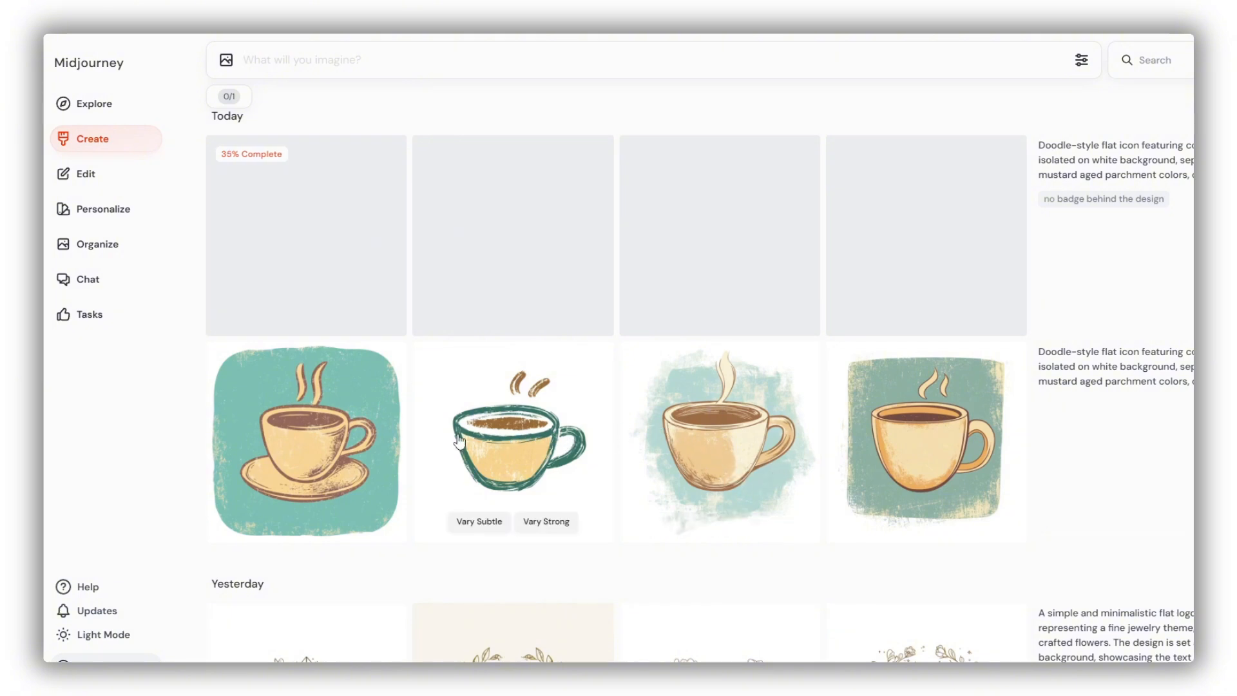
mouse_move(403, 445)
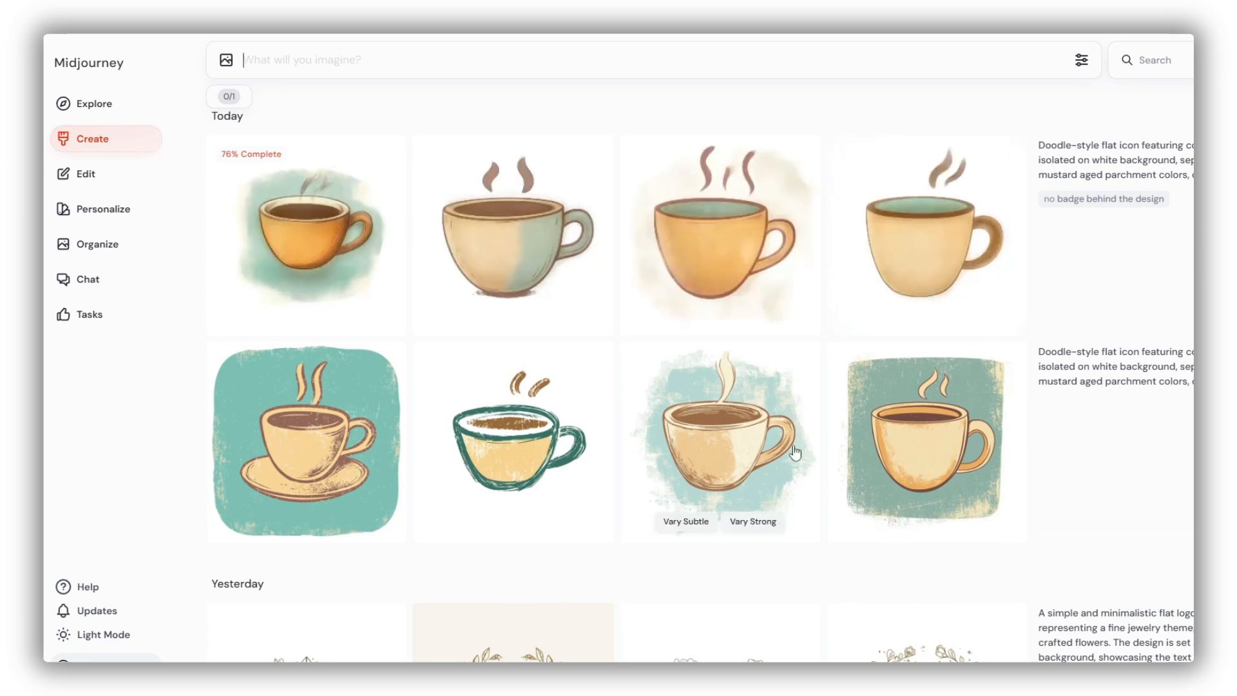
mouse_move(902, 452)
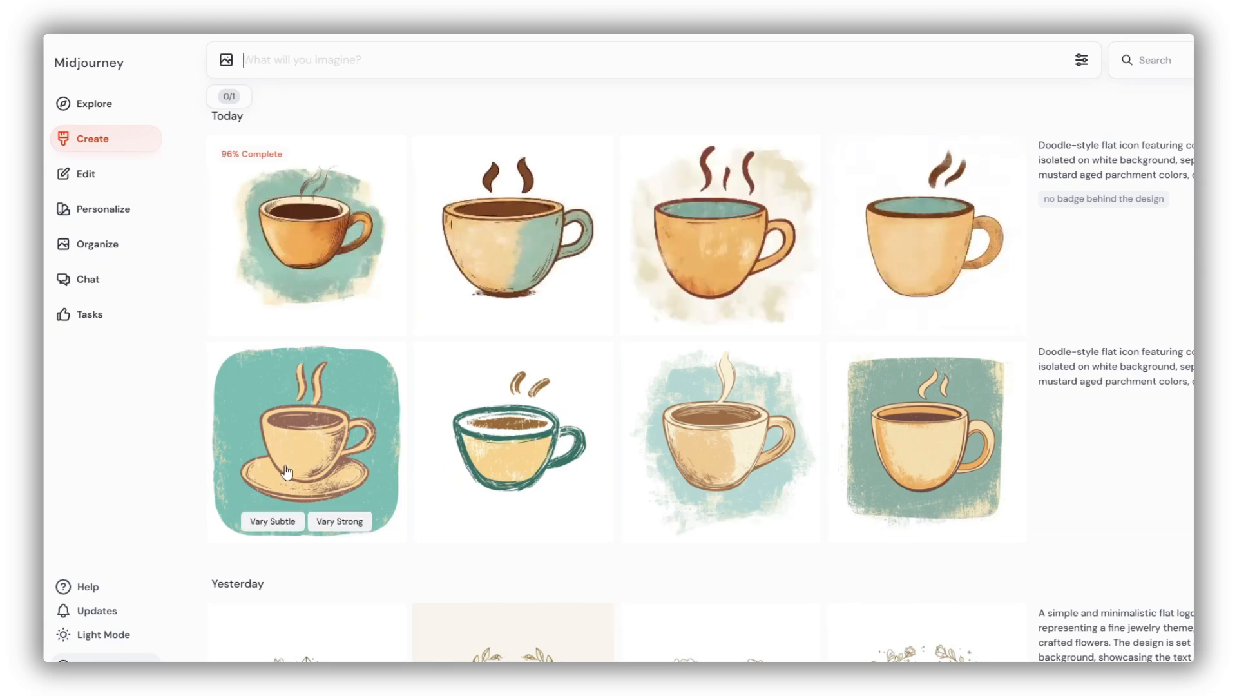
mouse_move(428, 464)
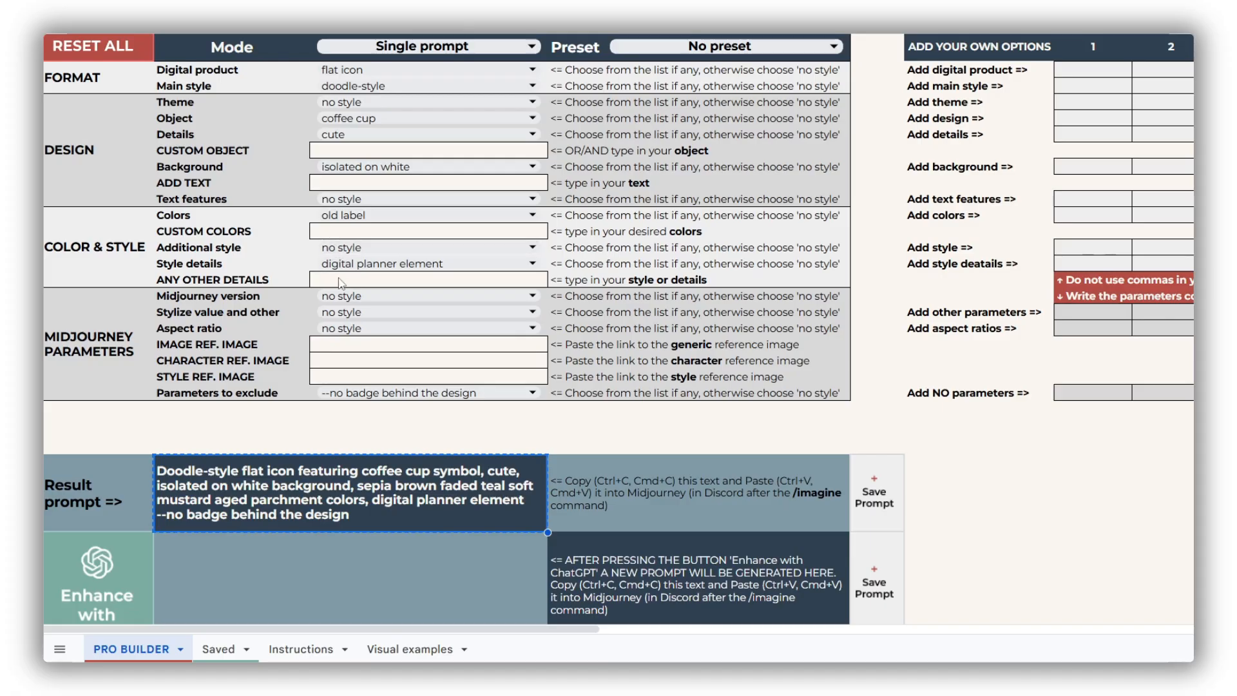
In the PRO BUILDER spreadsheet, enter dark grey thick outline under ANY OTHER DETAILS.
left_click(342, 282)
type("dark")
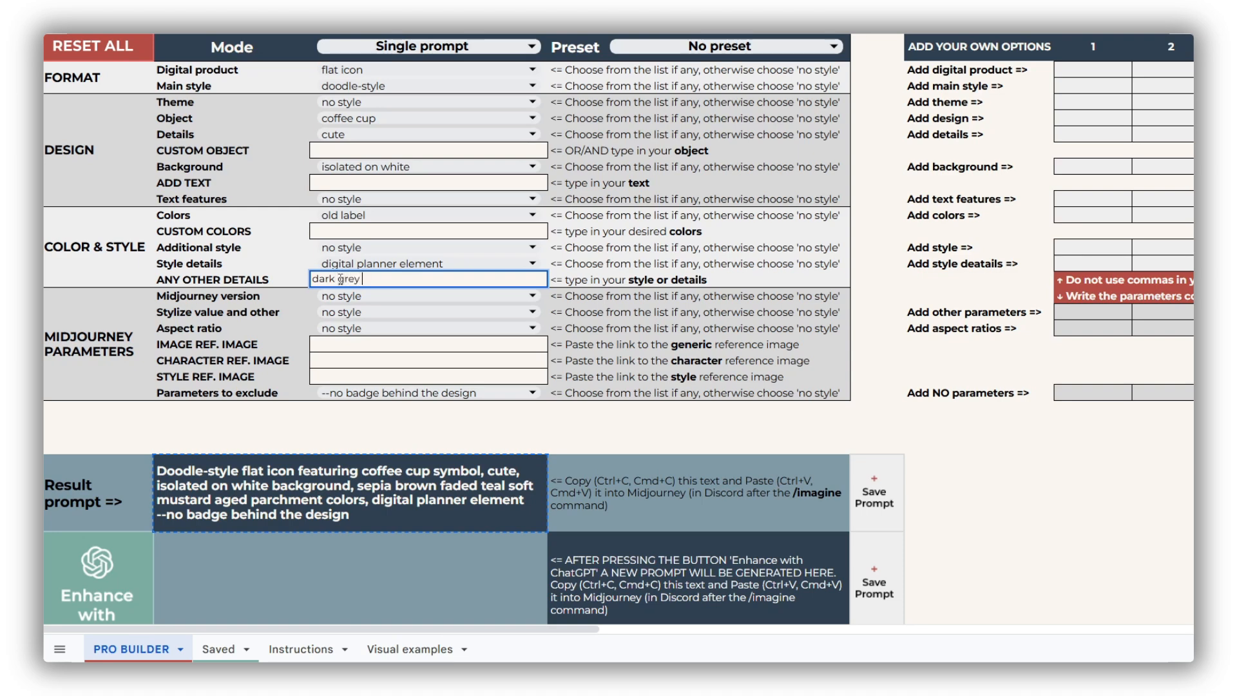
type("grey thick outline")
key("Return")
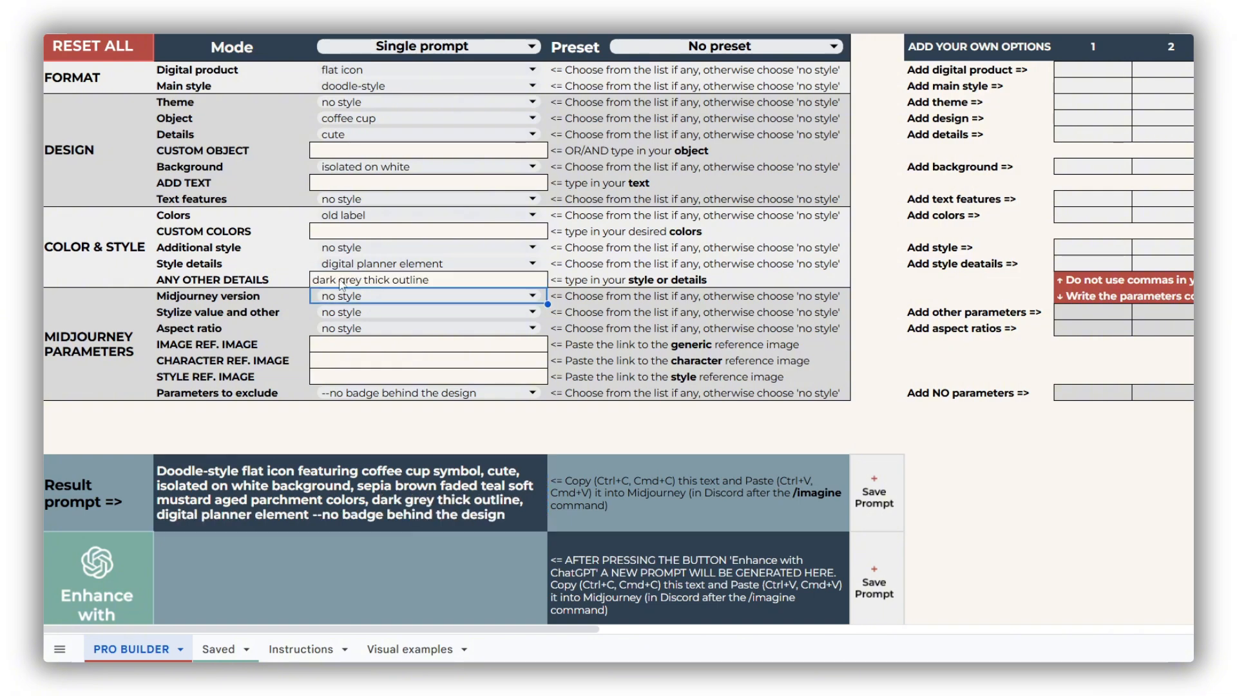
Generate the copied result prompt with the dark grey outline in Midjourney, and rerun that coffee cup job twice.
left_click(415, 482)
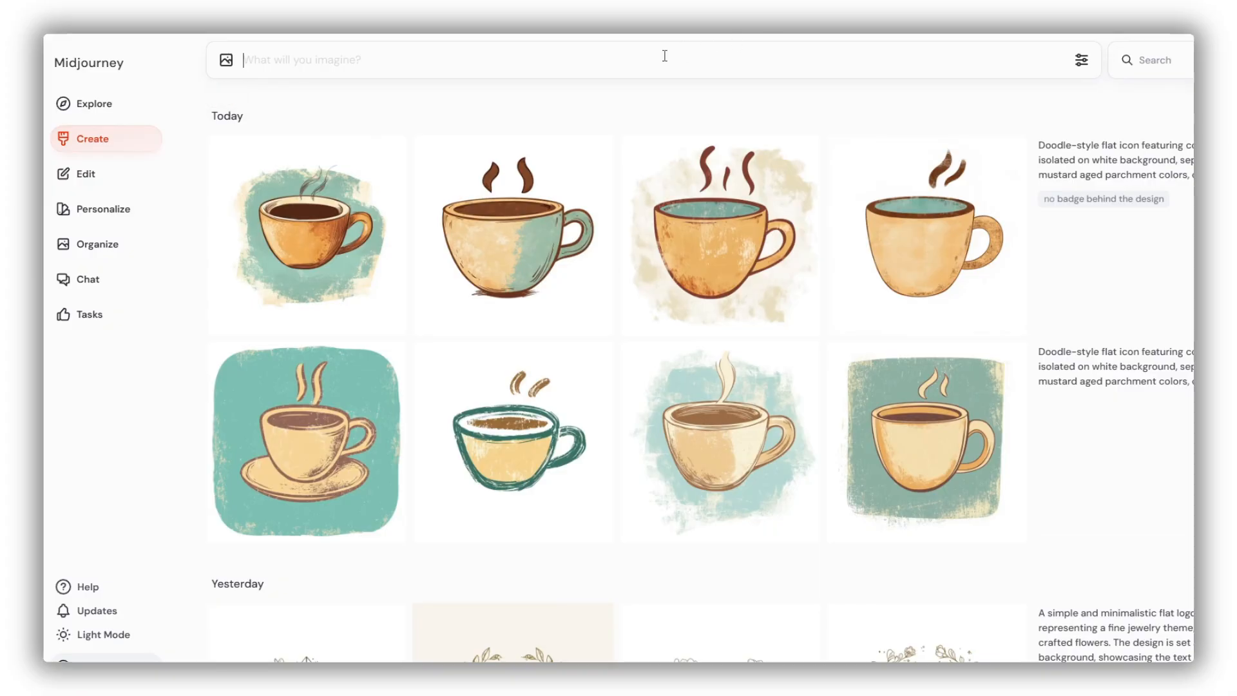
key("ctrl+v")
key("Return")
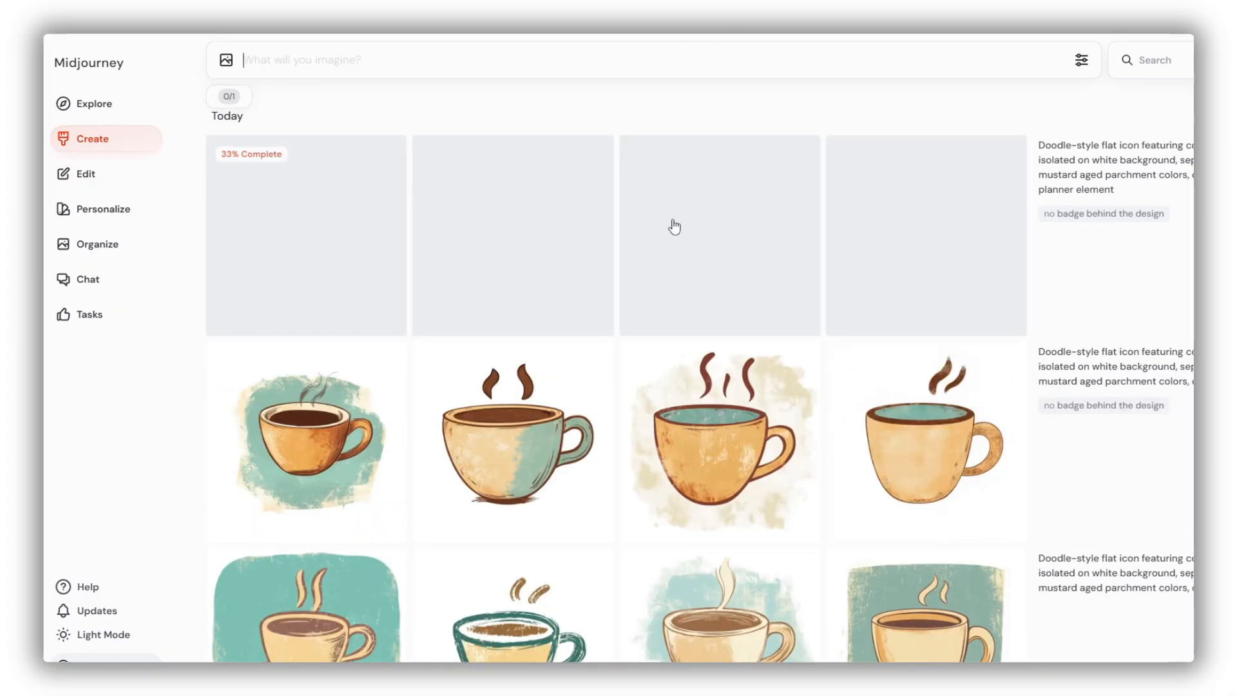
mouse_move(1178, 147)
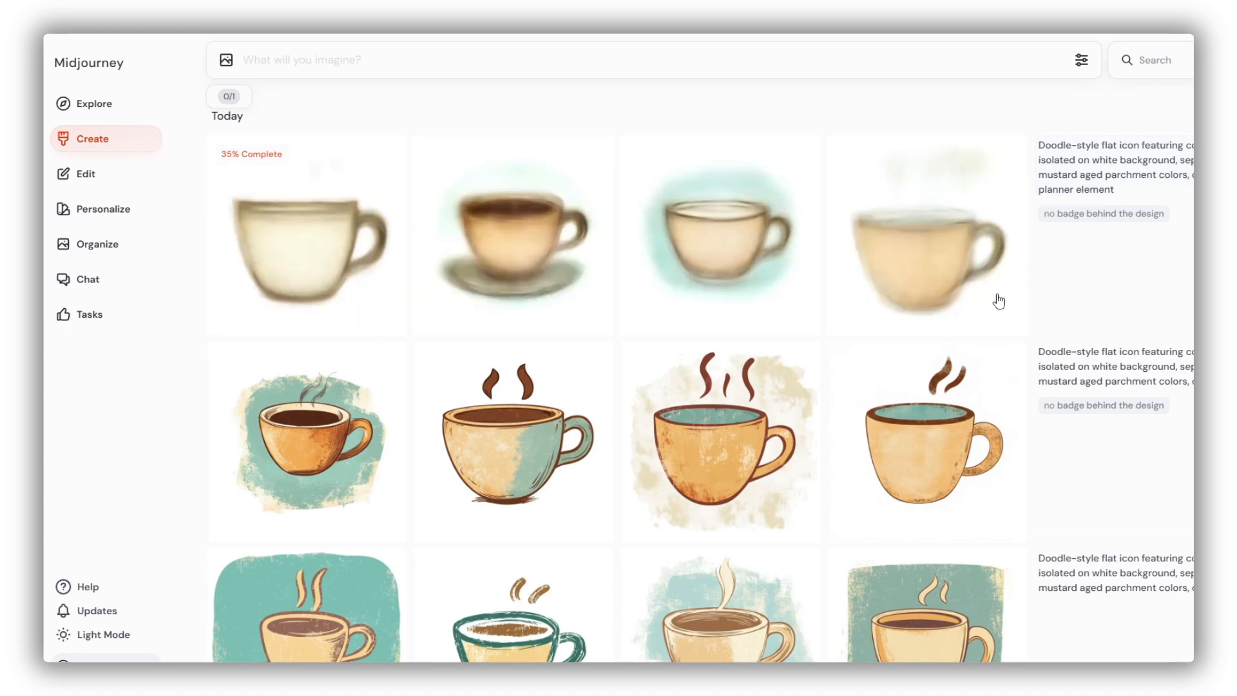
mouse_move(534, 480)
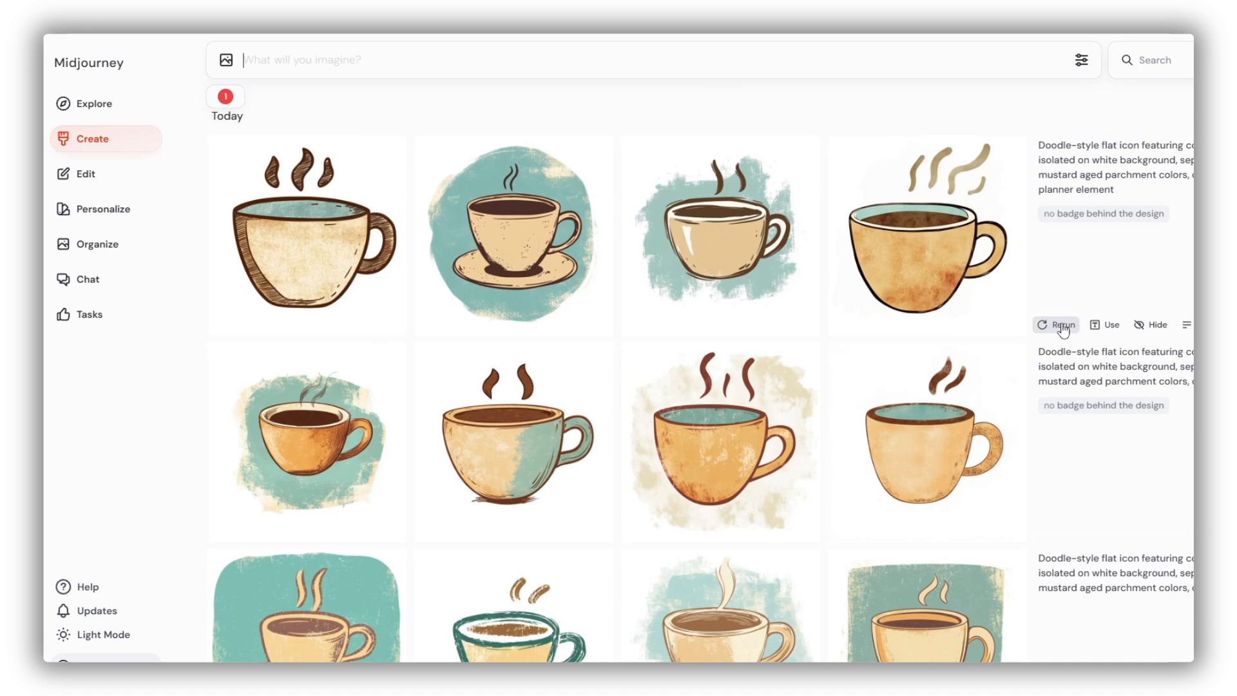
left_click(1064, 329)
left_click(1059, 325)
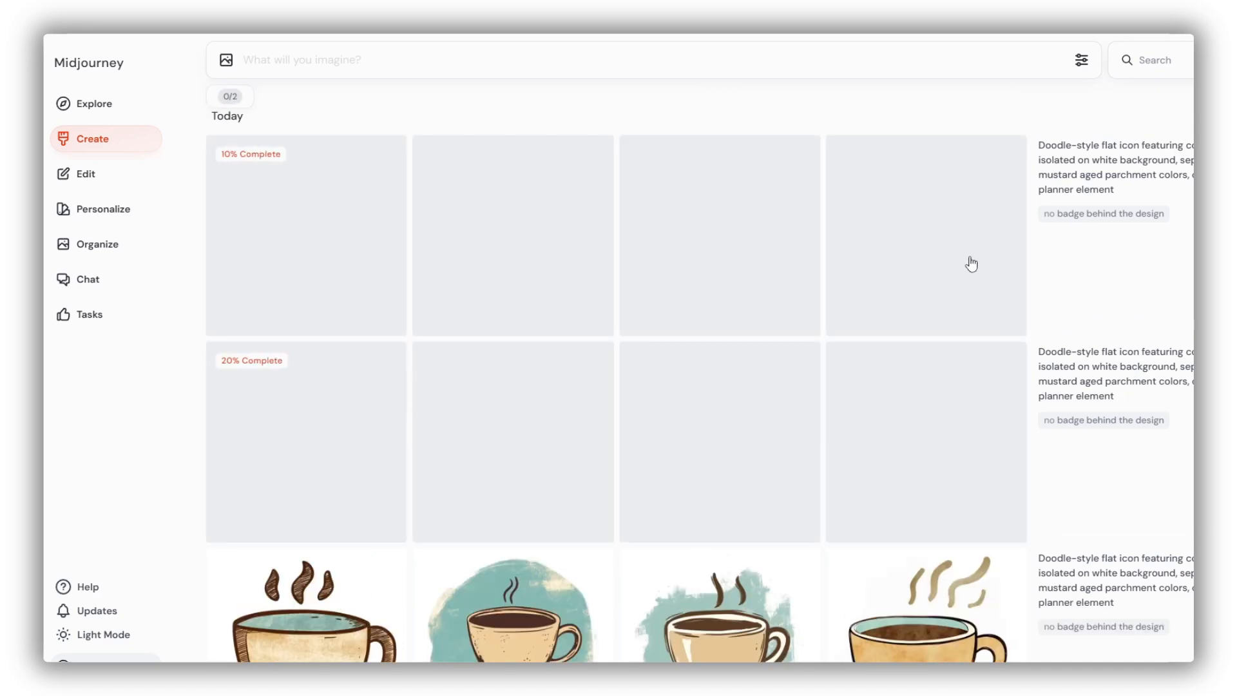
Set the Object to dumbbells in the PRO BUILDER spreadsheet, and generate the updated result prompt in Midjourney.
left_click(377, 33)
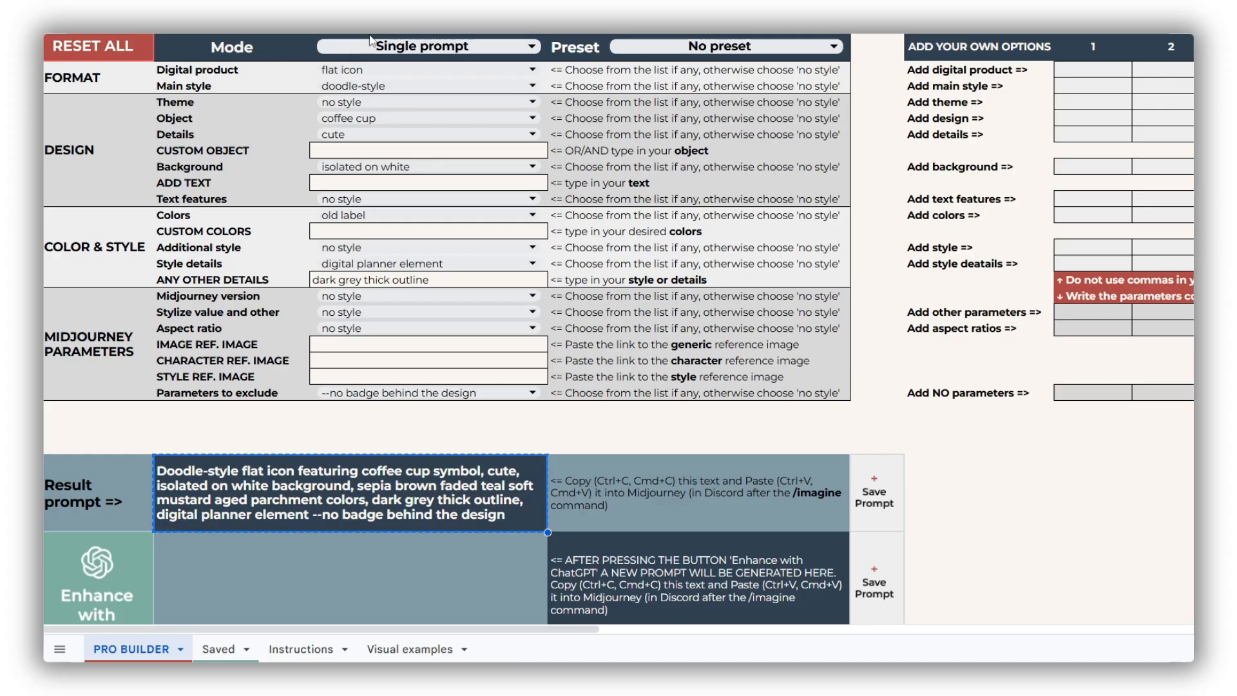
double_click(384, 117)
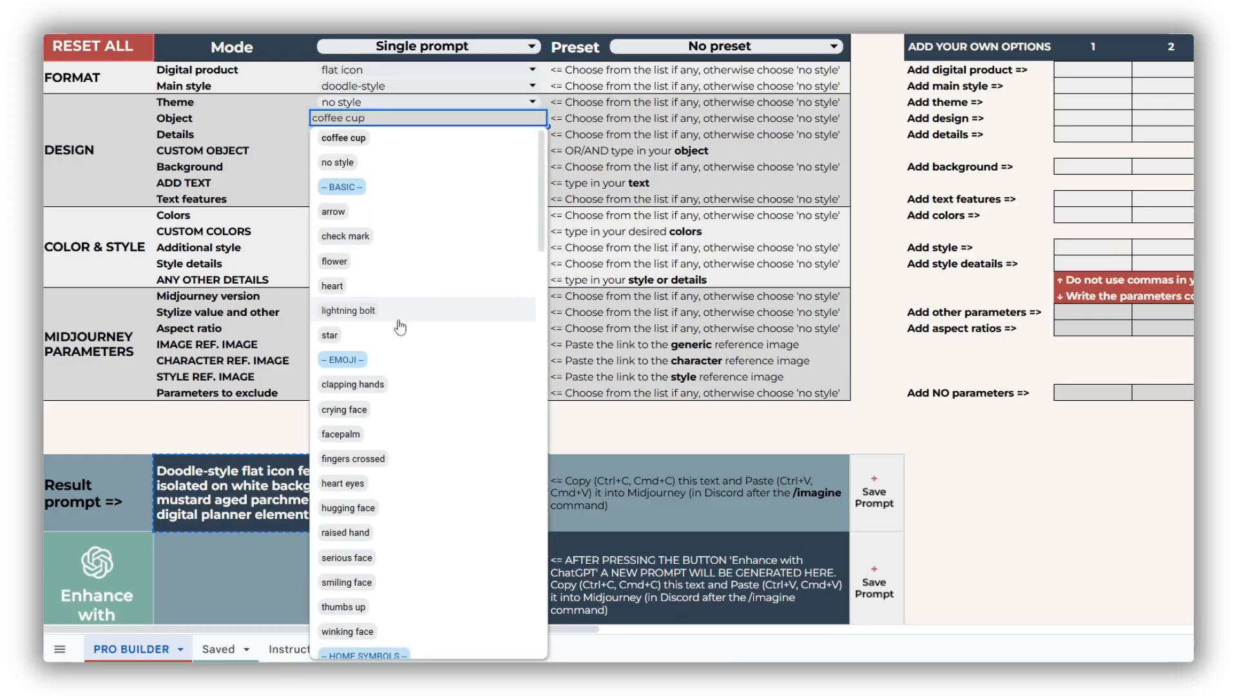
scroll(413, 322, "down", 6)
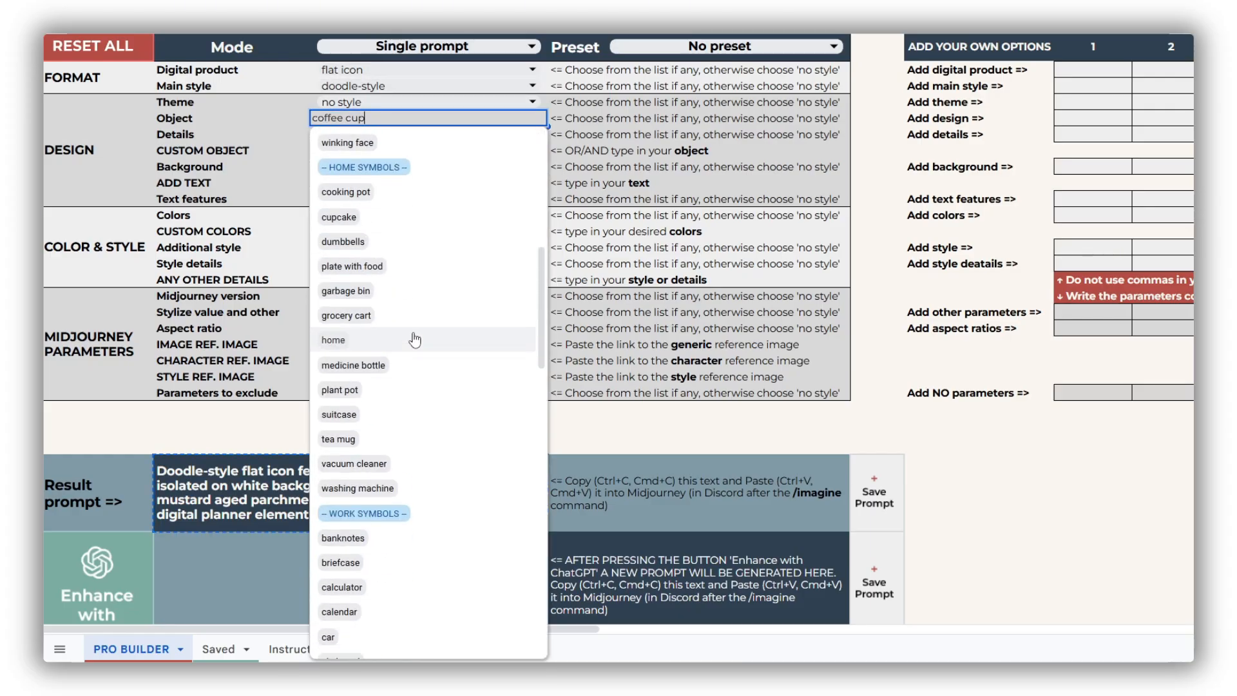
left_click(412, 251)
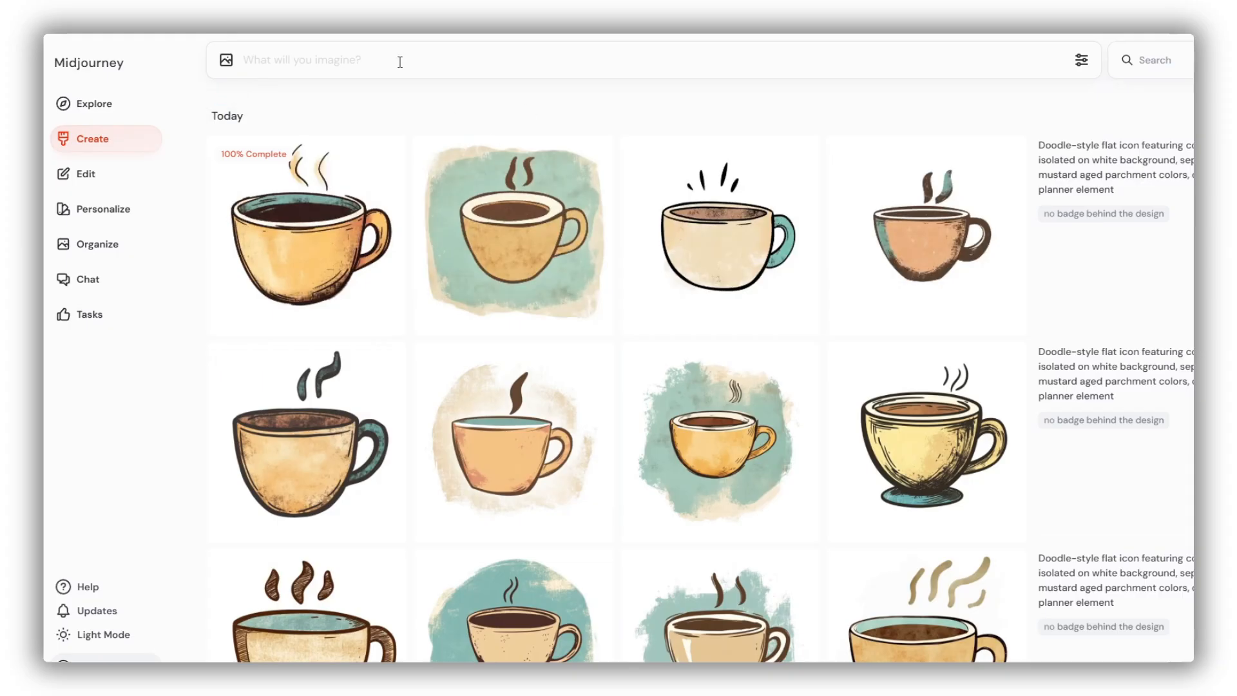
left_click(400, 62)
key("ctrl+v")
key("Return")
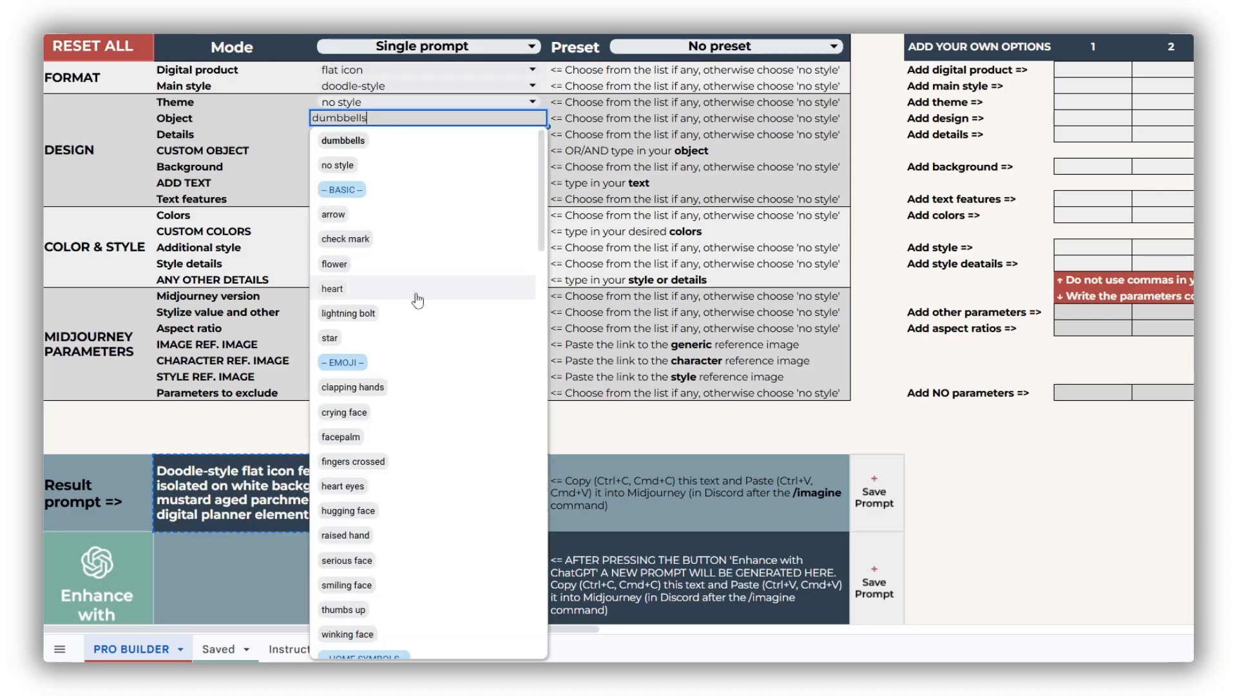
Change the Object to grocery cart in the spreadsheet, and generate its result prompt in Midjourney.
scroll(415, 296, "down", 5)
left_click(420, 460)
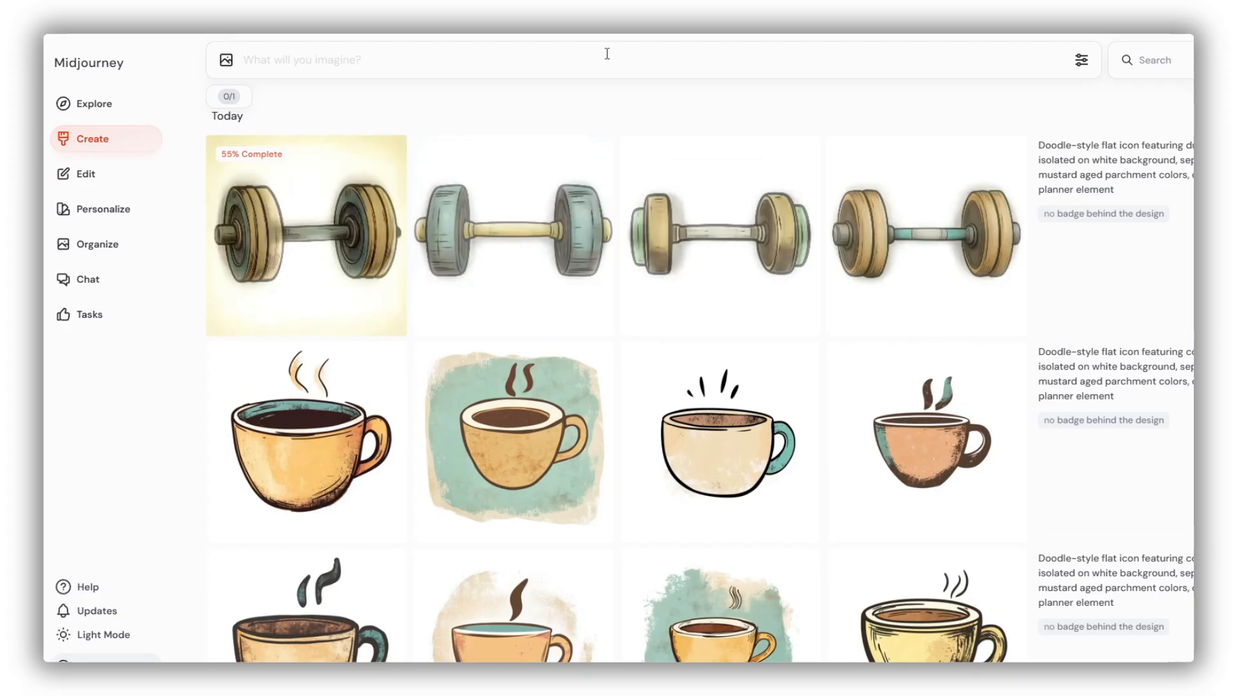
left_click(607, 54)
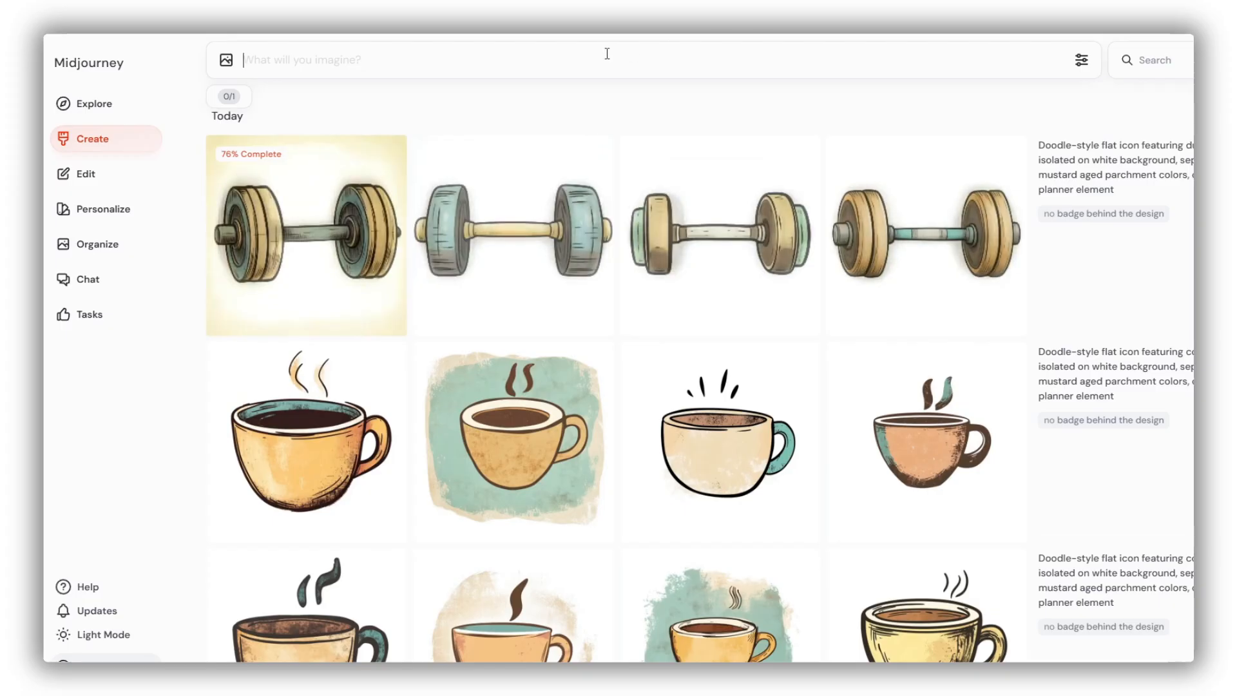
key("ctrl+v")
key("Return")
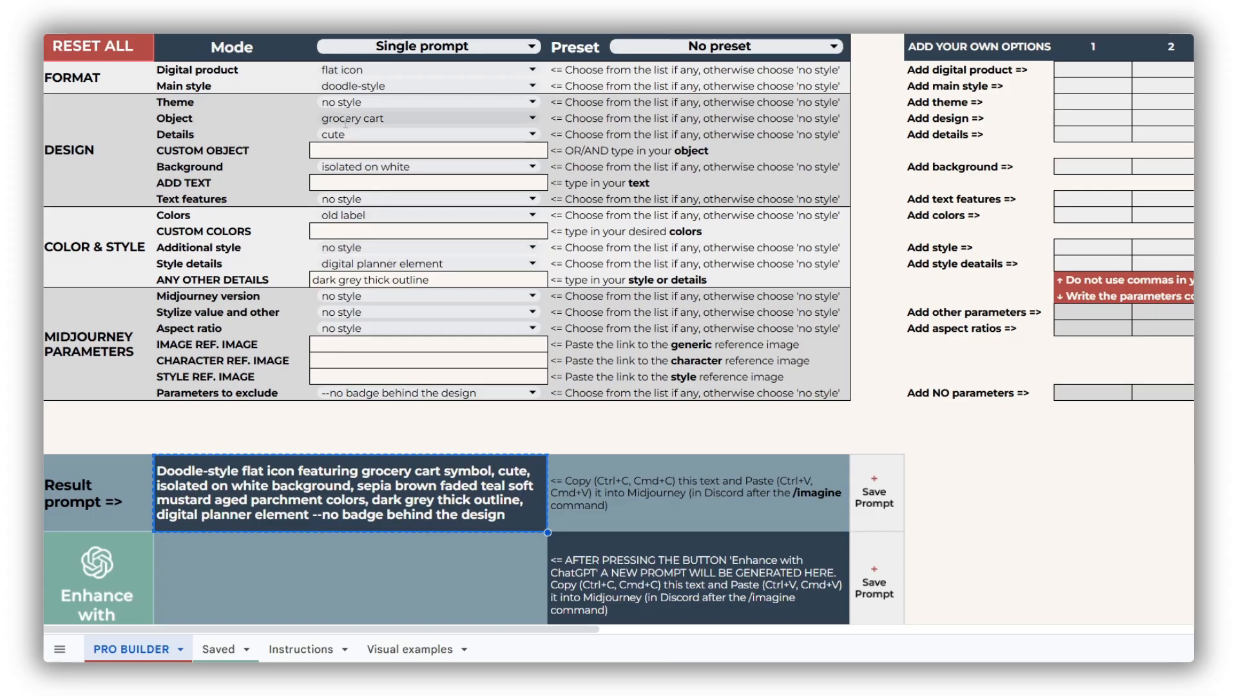
Set the Object to vacuum cleaner in the PRO BUILDER spreadsheet.
double_click(425, 118)
scroll(394, 437, "down", 2)
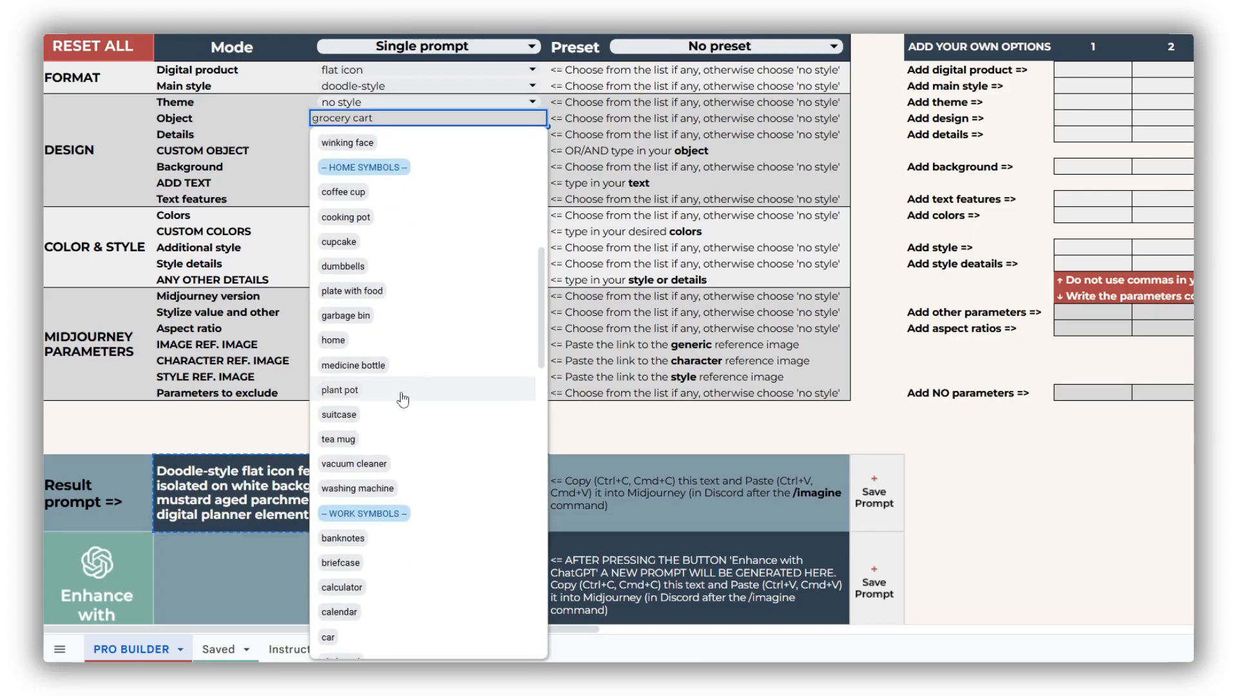
left_click(399, 470)
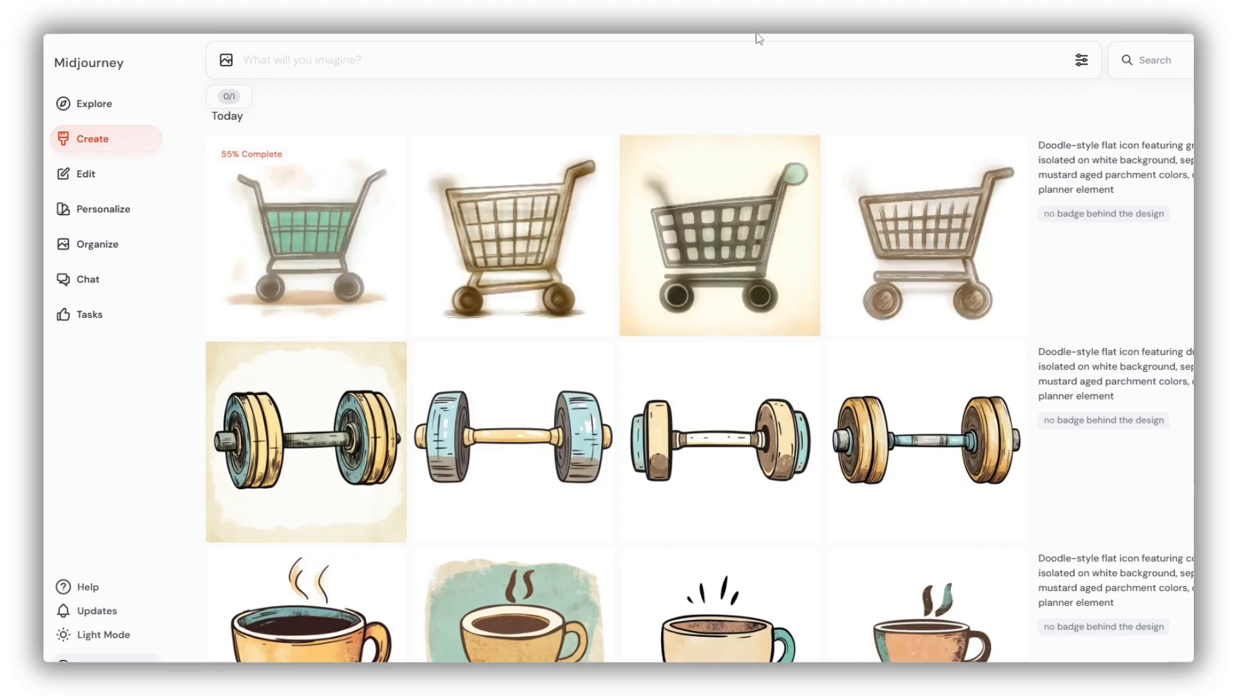
Generate the copied plant pot result prompt in Midjourney.
key("ctrl+v")
key("Return")
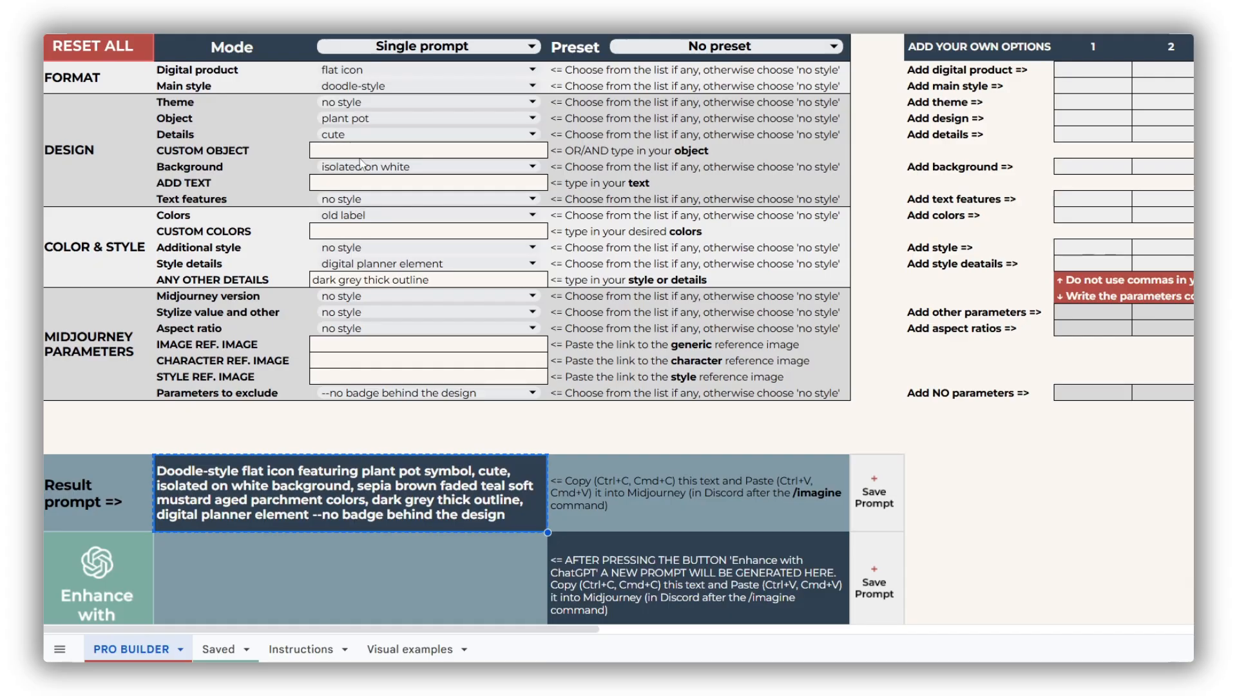
Set the Object to suitcase in the PRO BUILDER spreadsheet, and generate the updated result prompt in Midjourney.
double_click(426, 118)
scroll(483, 381, "down", 3)
left_click(509, 413)
left_click(372, 493)
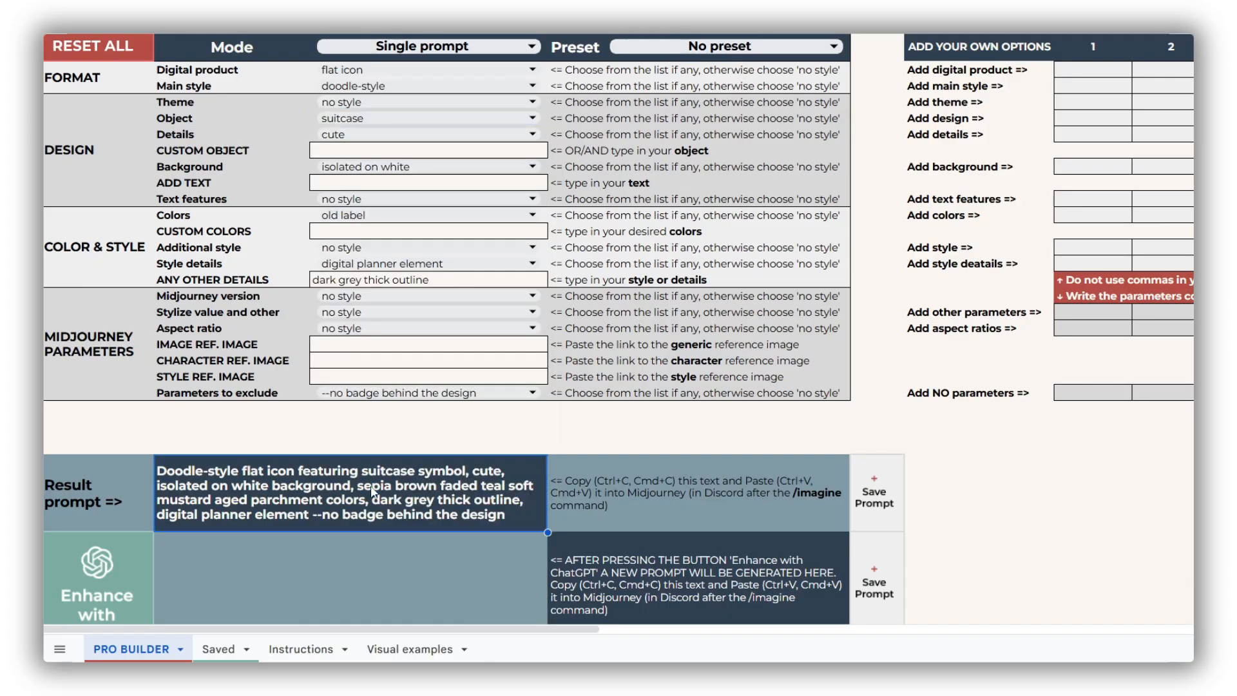
key("ctrl+c")
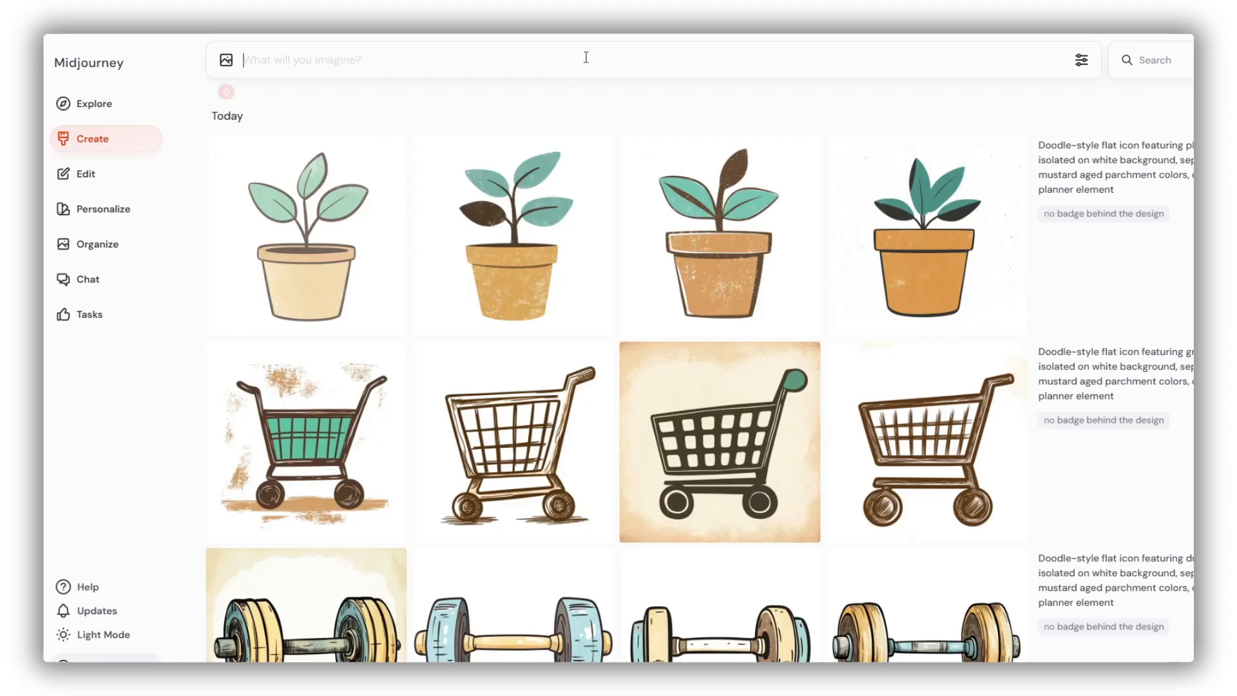
key("ctrl+v")
key("Return")
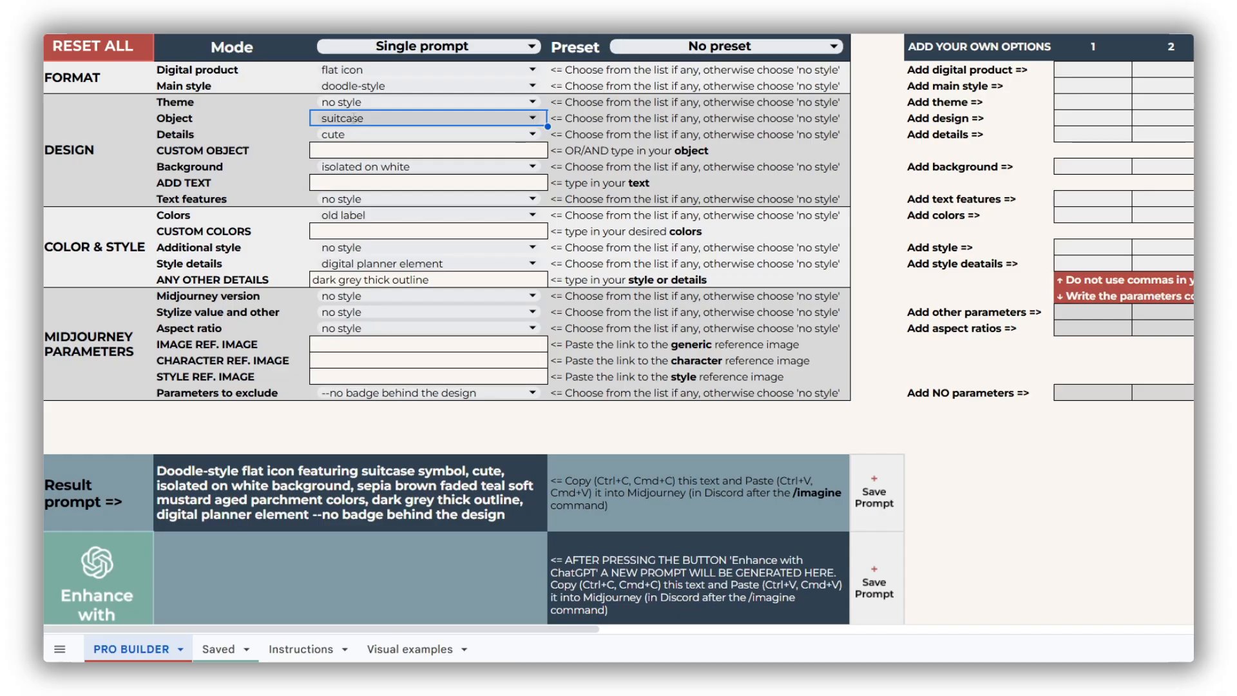
Change the Object to tea mug in the PRO BUILDER spreadsheet, and generate its result prompt in Midjourney.
left_click(354, 118)
scroll(408, 514, "down", 6)
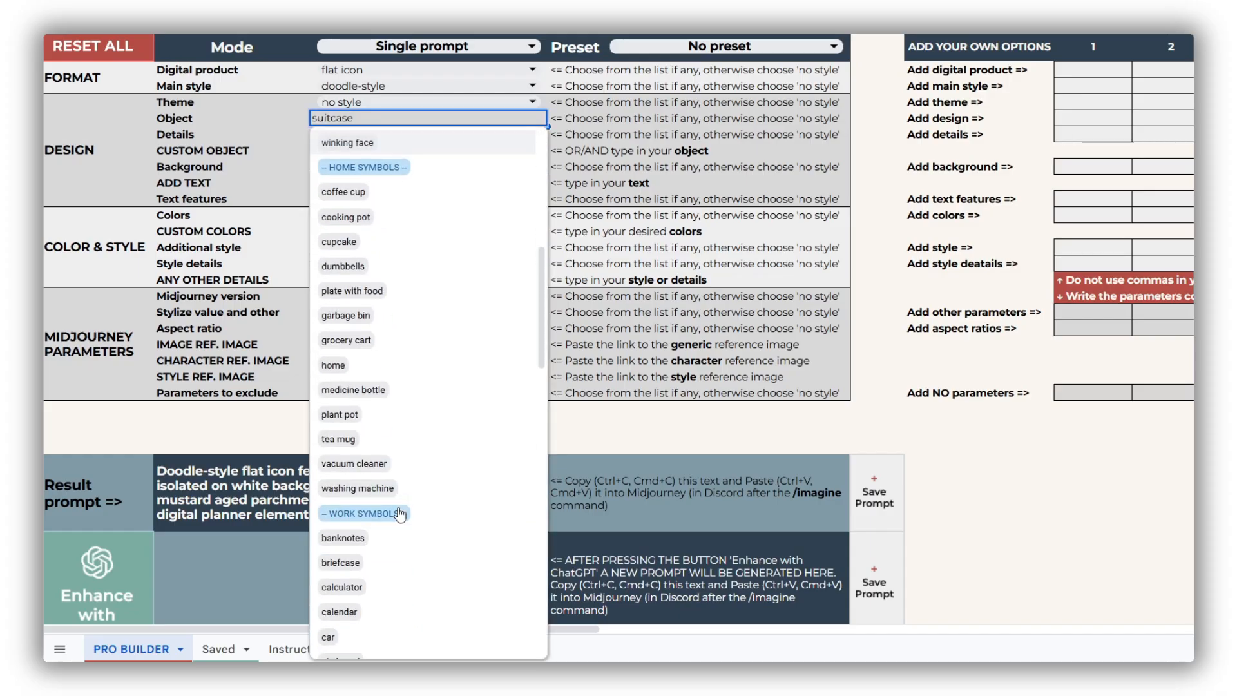
scroll(408, 514, "up", 5)
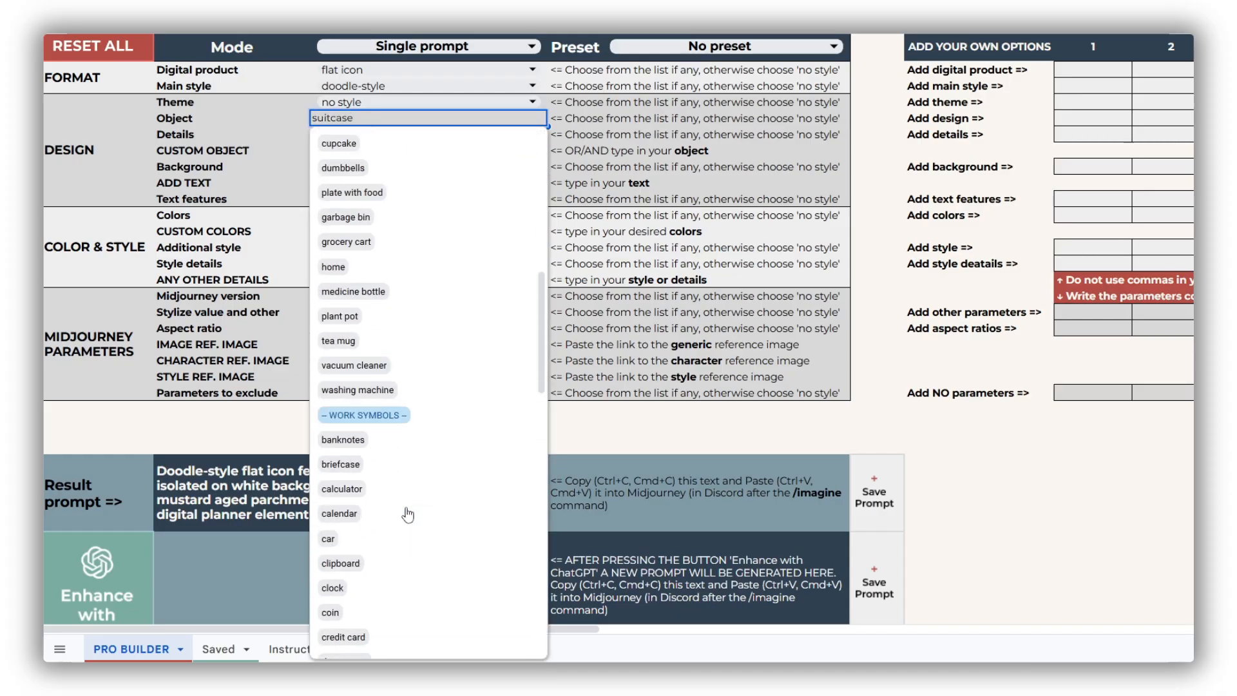
left_click(341, 514)
left_click(341, 513)
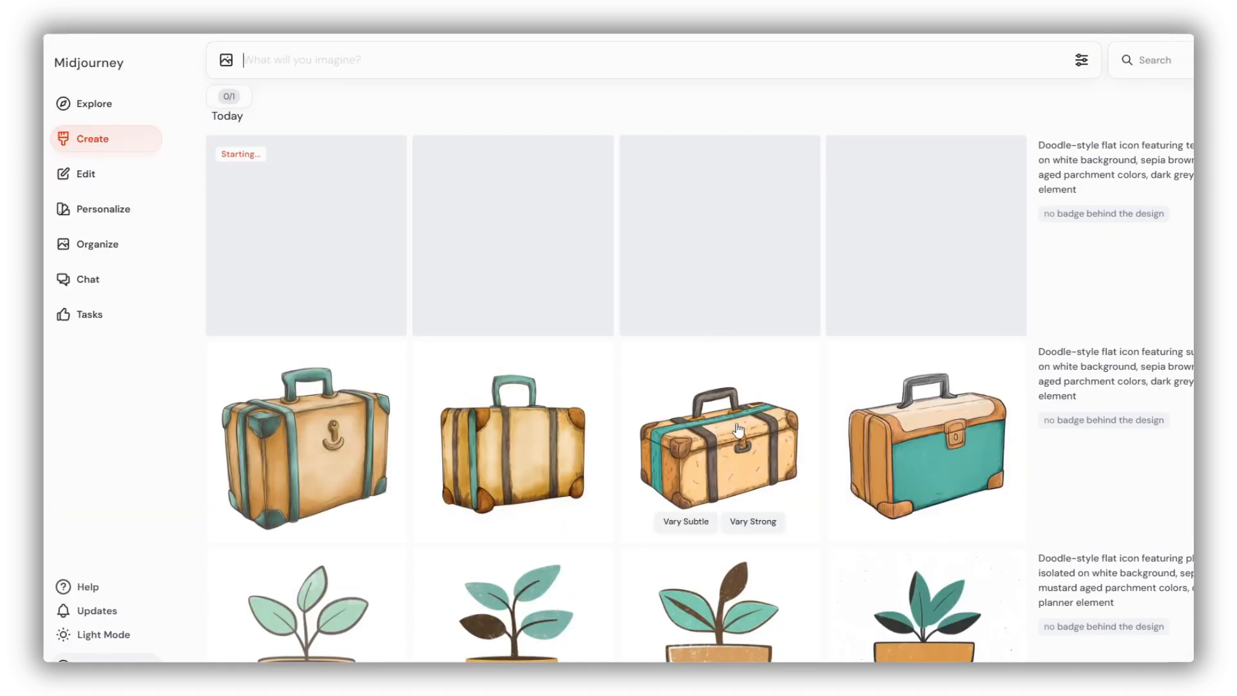
Rerun the grocery cart job among the earlier Midjourney generations.
scroll(773, 435, "down", 7)
scroll(815, 441, "down", 3)
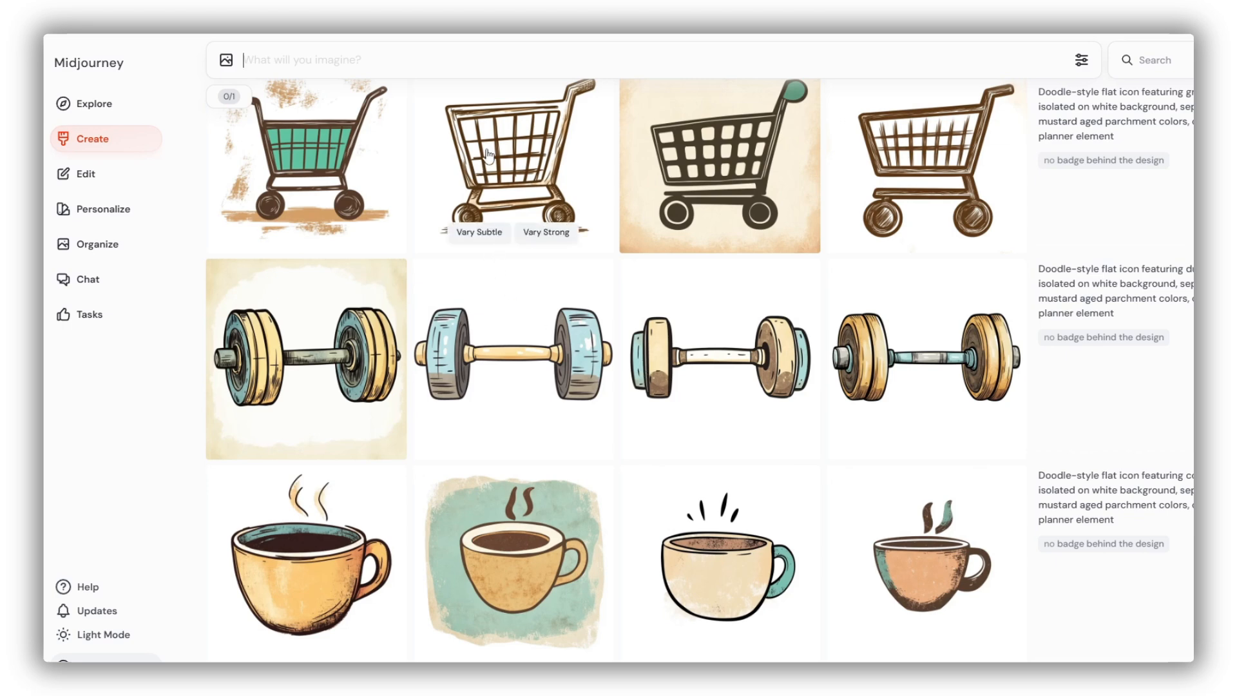
scroll(1116, 321, "up", 1)
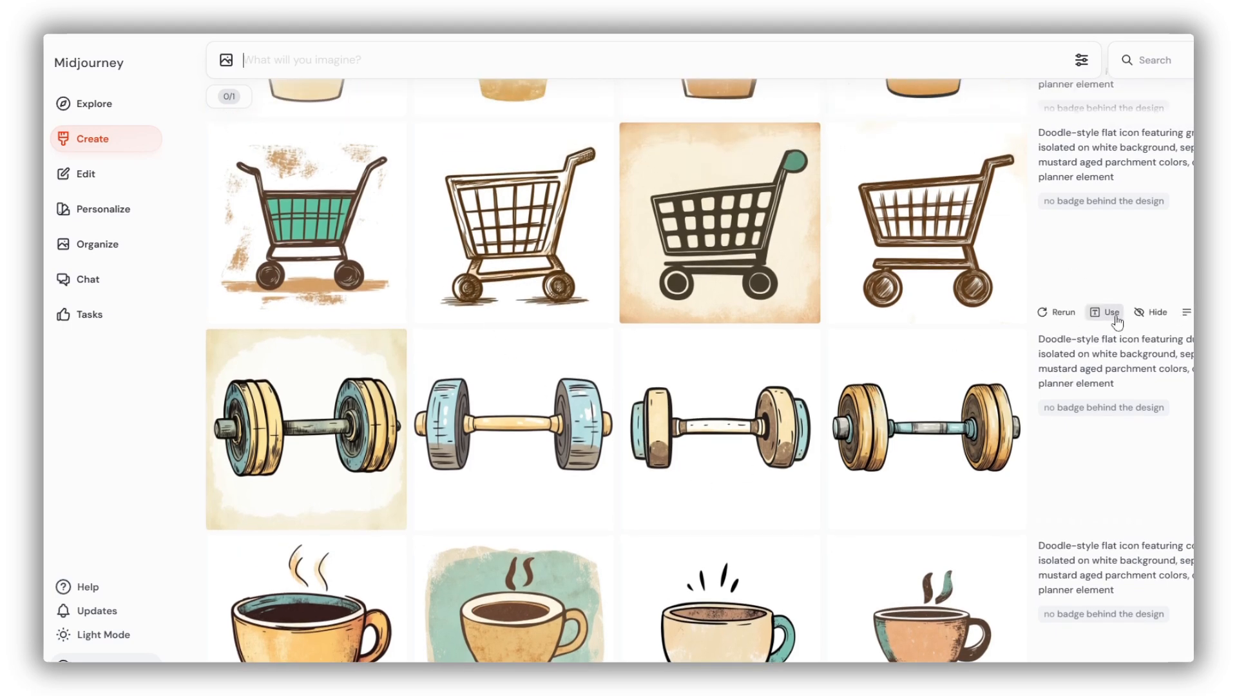
left_click(1057, 312)
Look over the earlier coffee cup icons, and rerun the dumbbells job.
scroll(326, 303, "down", 5)
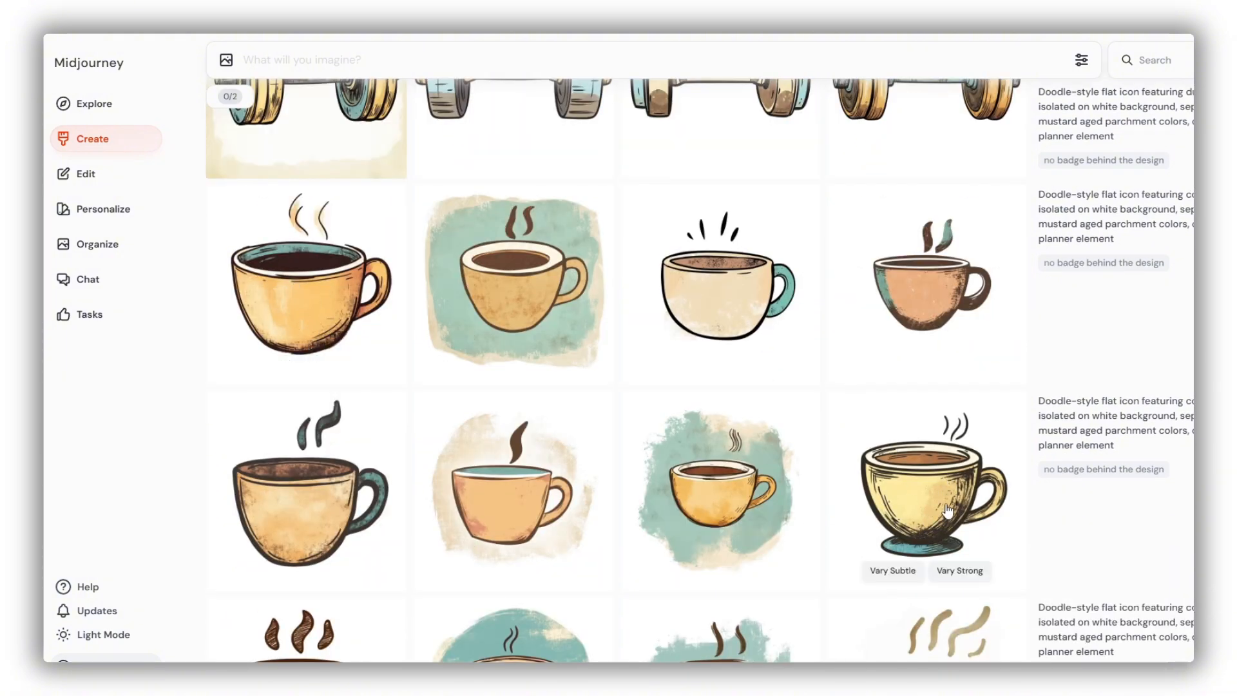
scroll(947, 510, "down", 4)
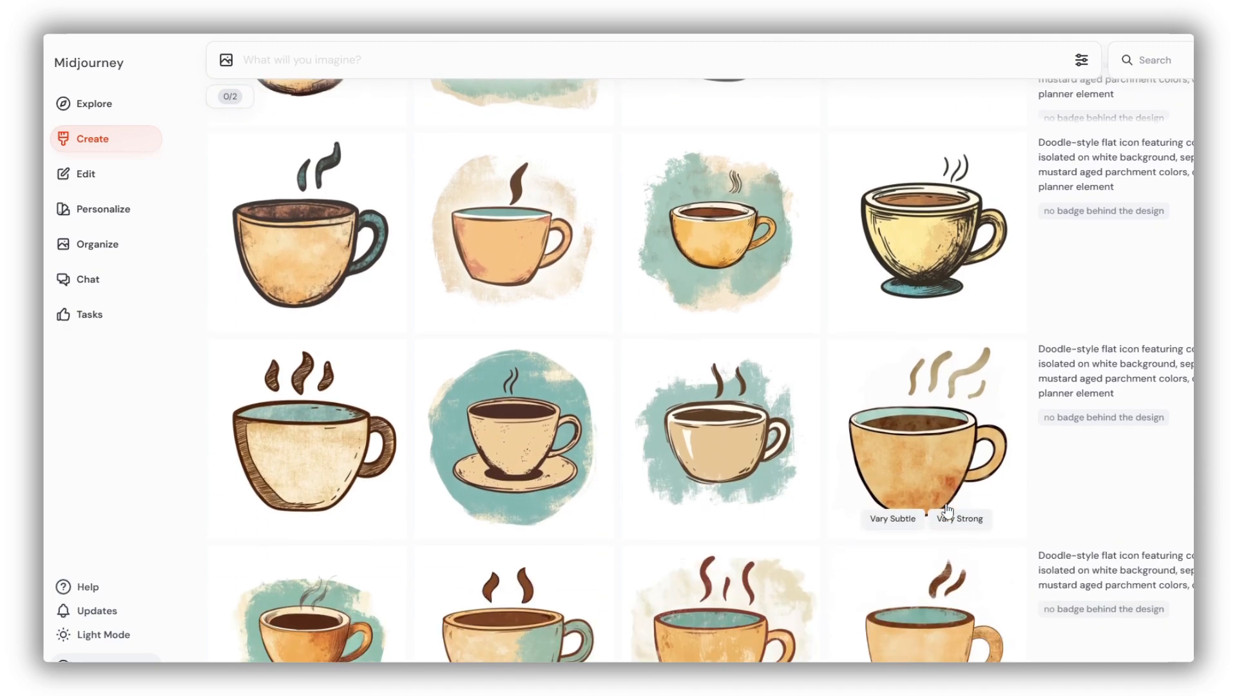
scroll(788, 496, "up", 3)
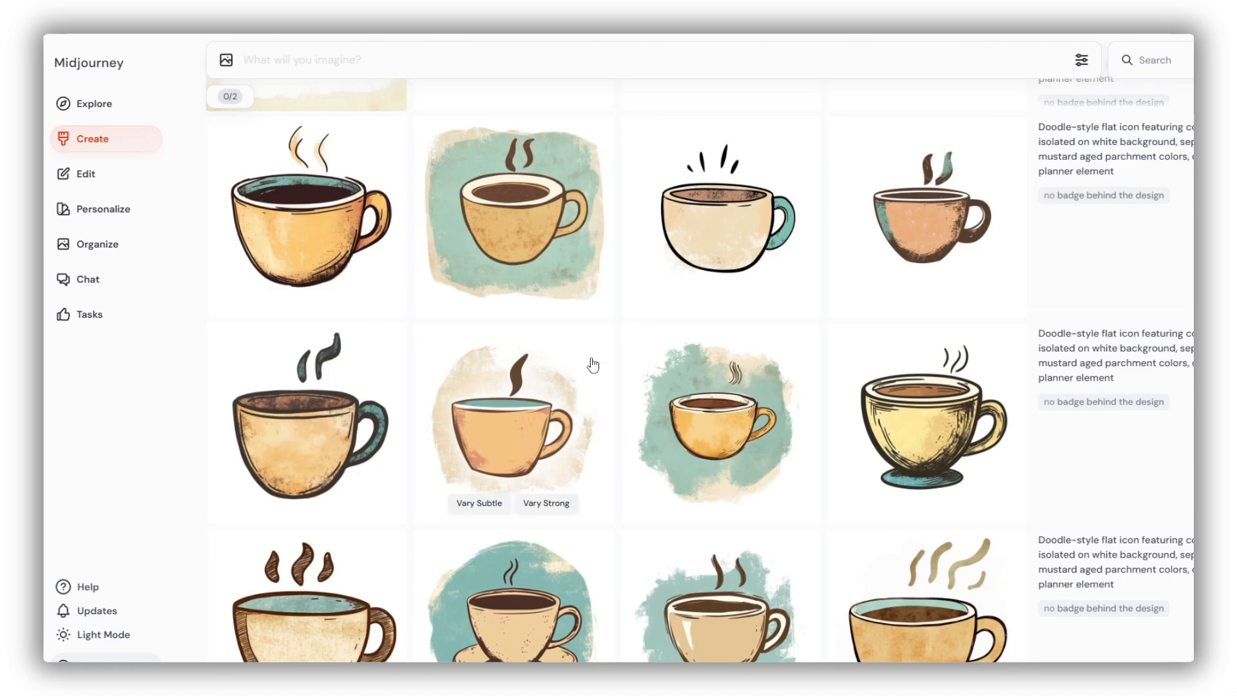
scroll(606, 387, "up", 4)
mouse_move(1096, 362)
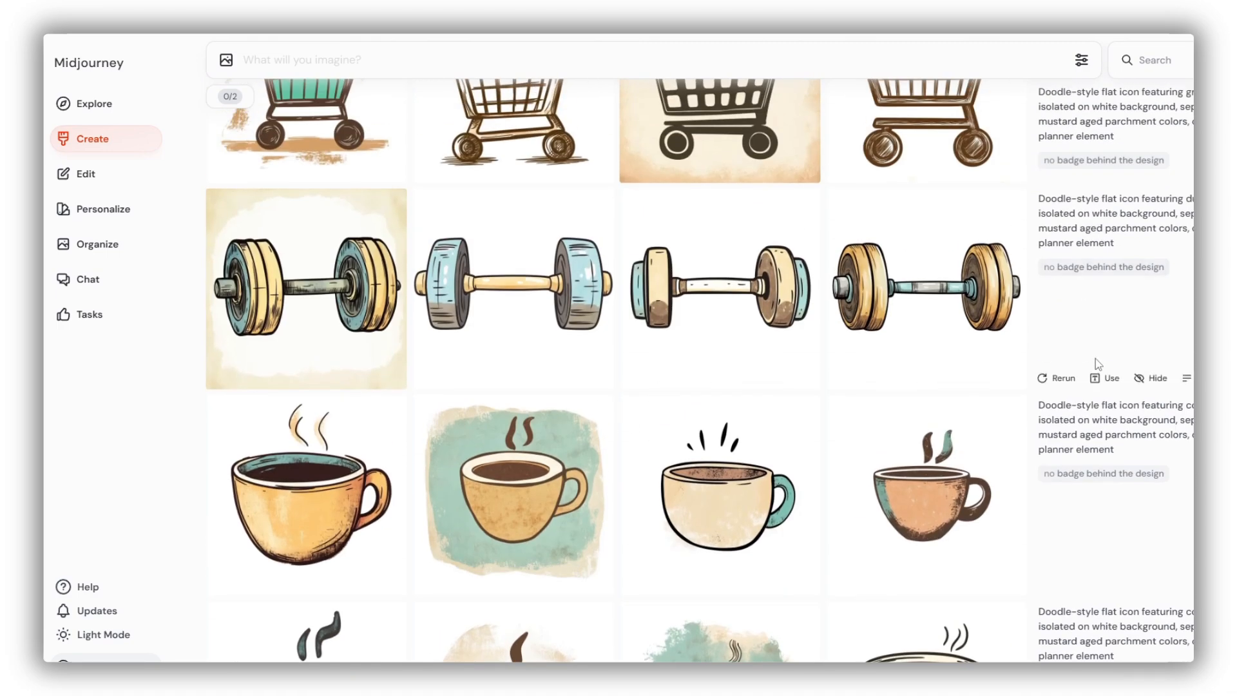
left_click(1062, 385)
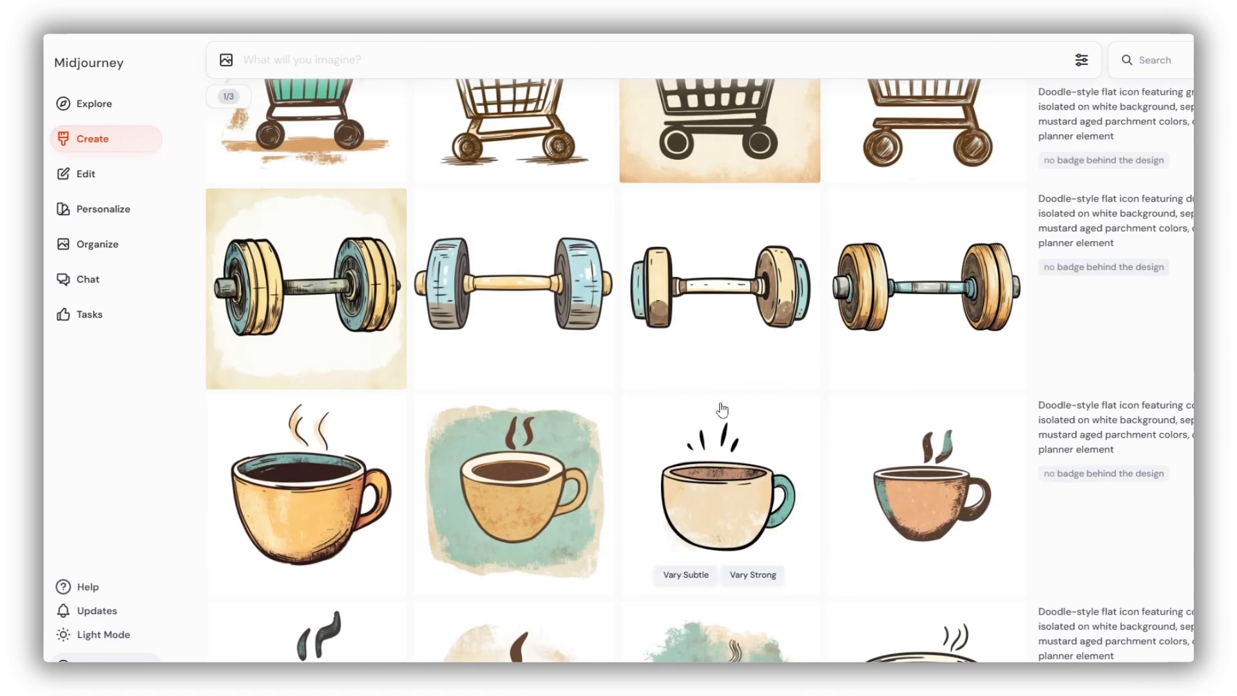
Rerun the plant pot and suitcase jobs to get more variations of both icons.
scroll(701, 408, "up", 5)
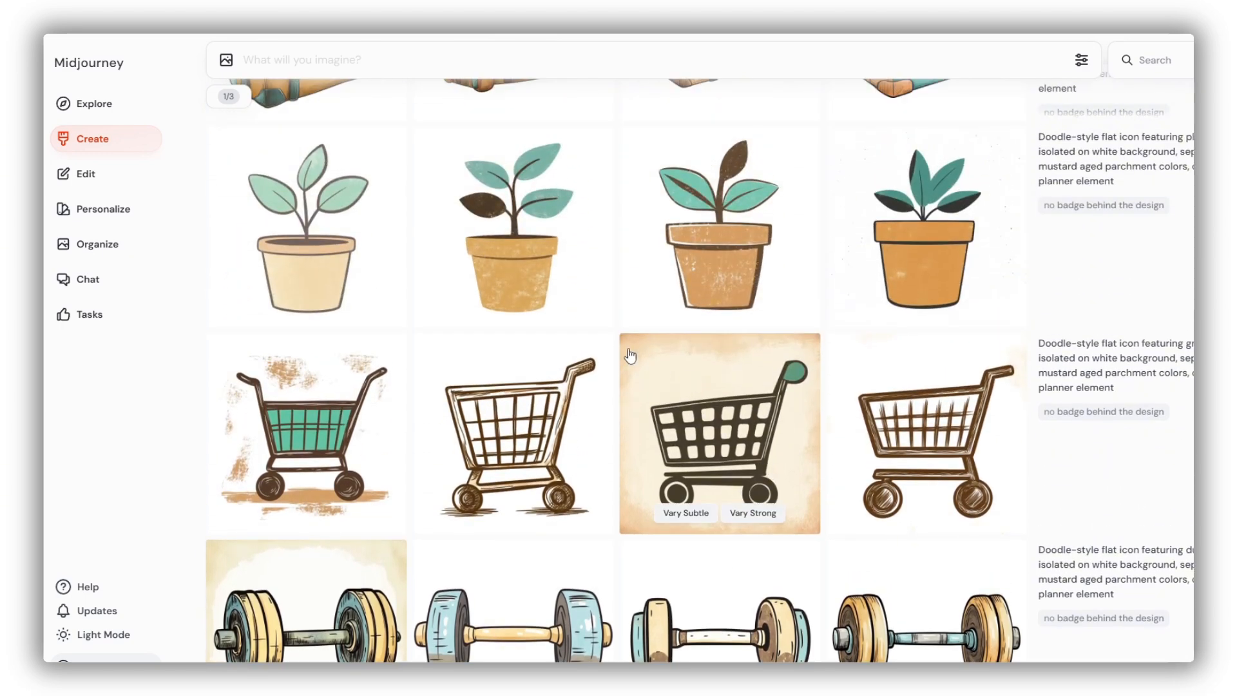
mouse_move(1055, 262)
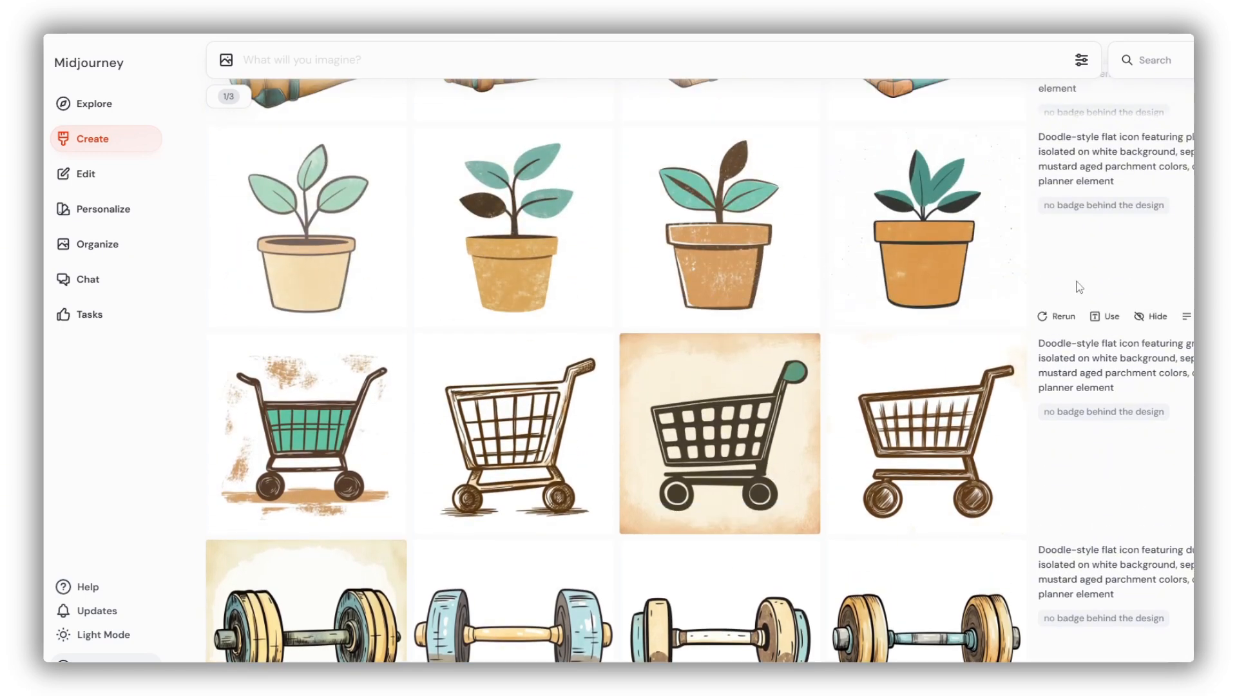
left_click(1060, 316)
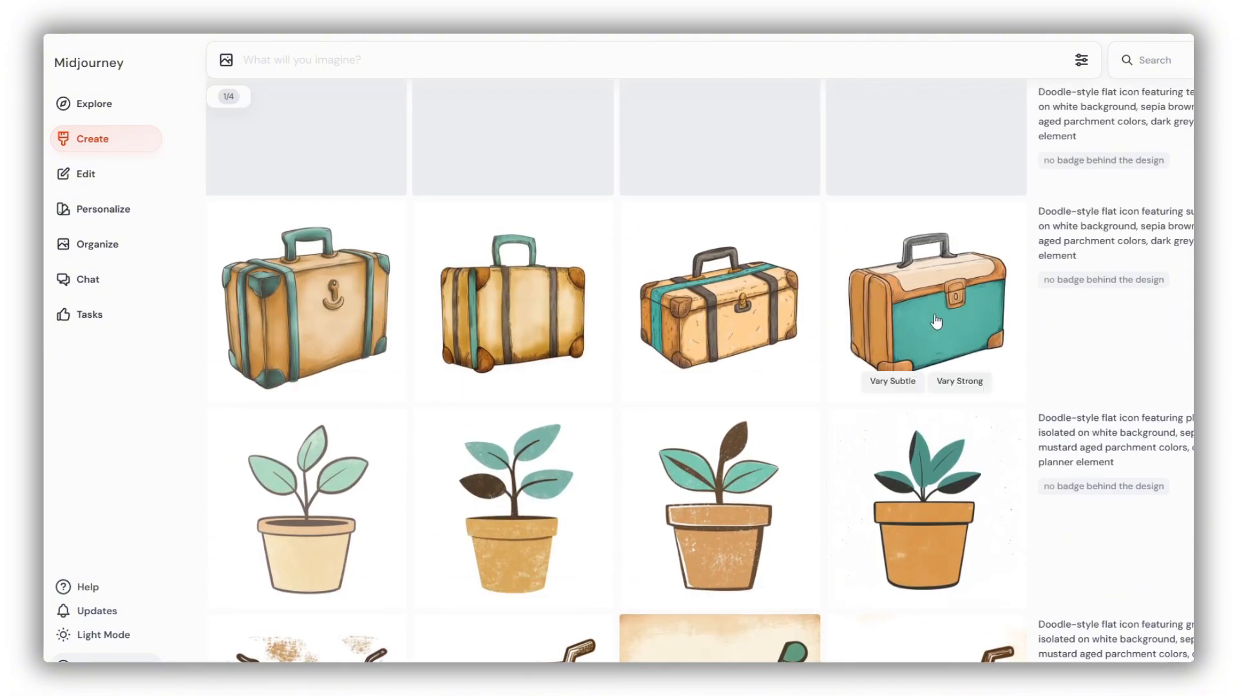
left_click(1058, 392)
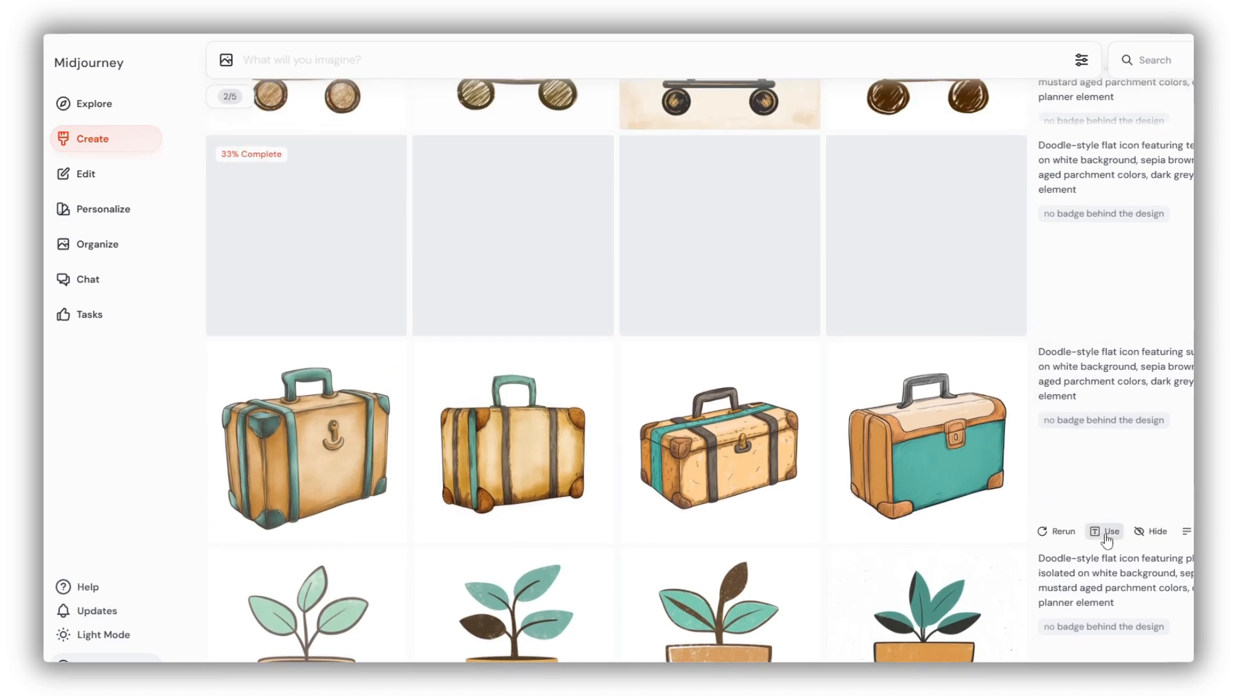
Reuse the suitcase job's prompt, insert "profile view," before "dark grey thick outline", and generate it.
left_click(1106, 531)
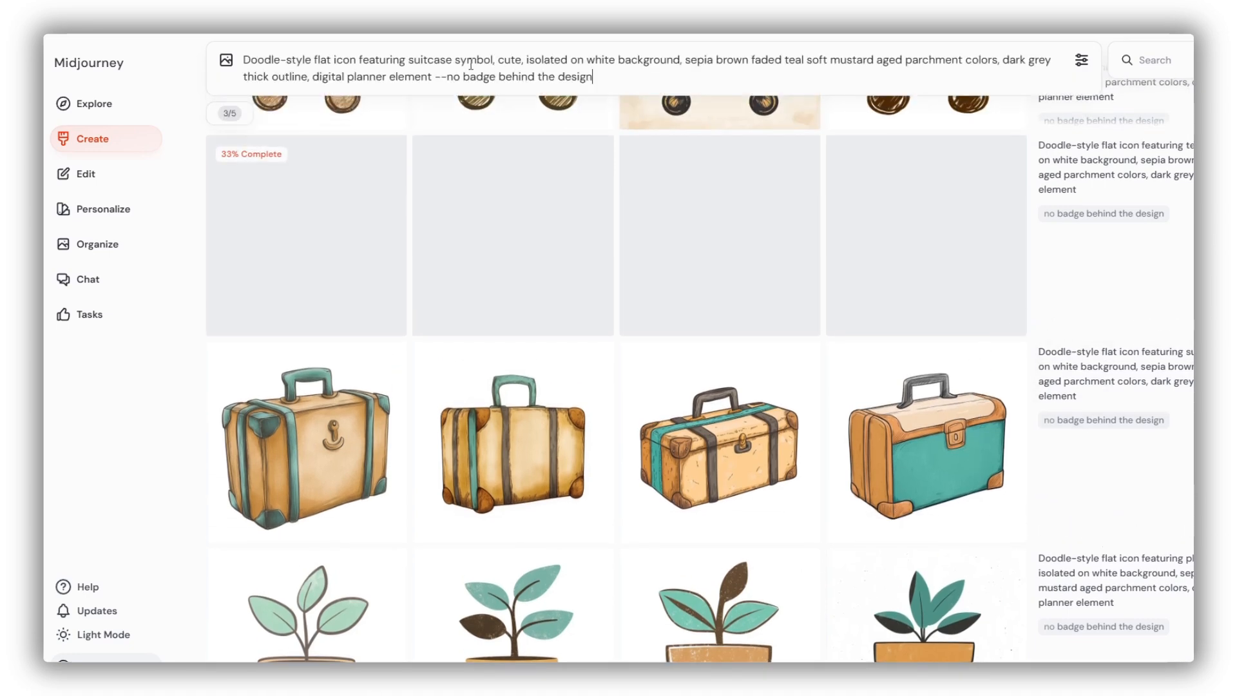
left_click(1006, 61)
type("profile view")
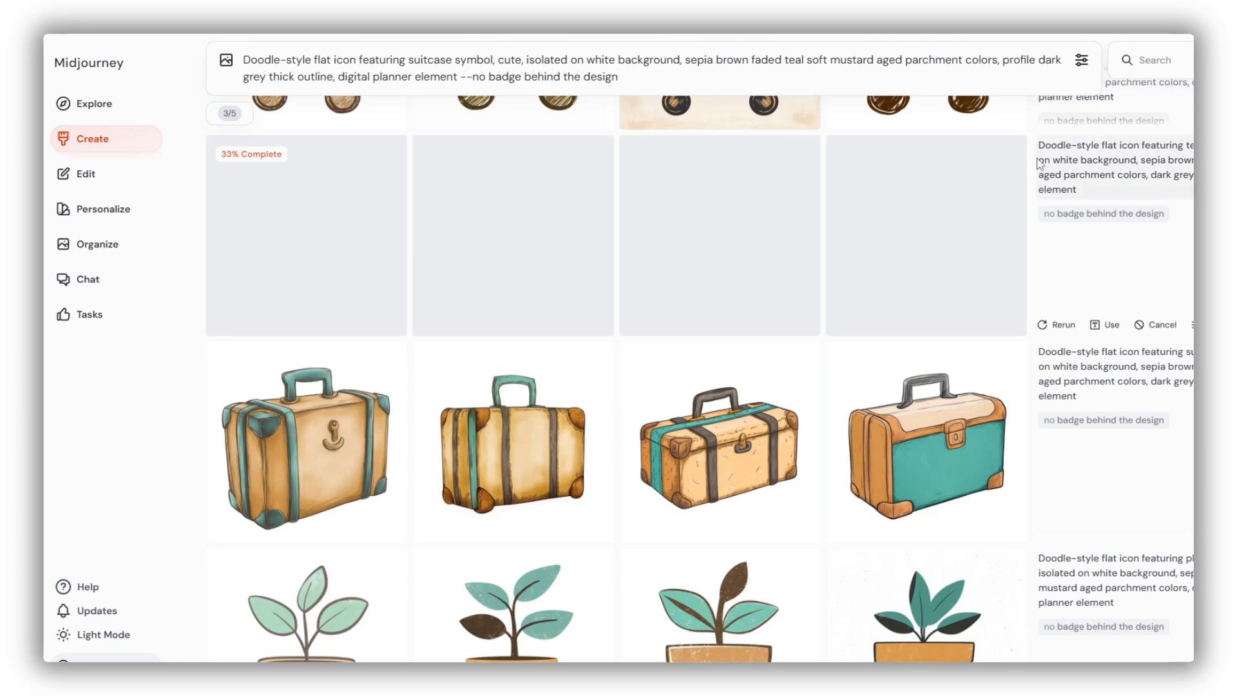
type(",")
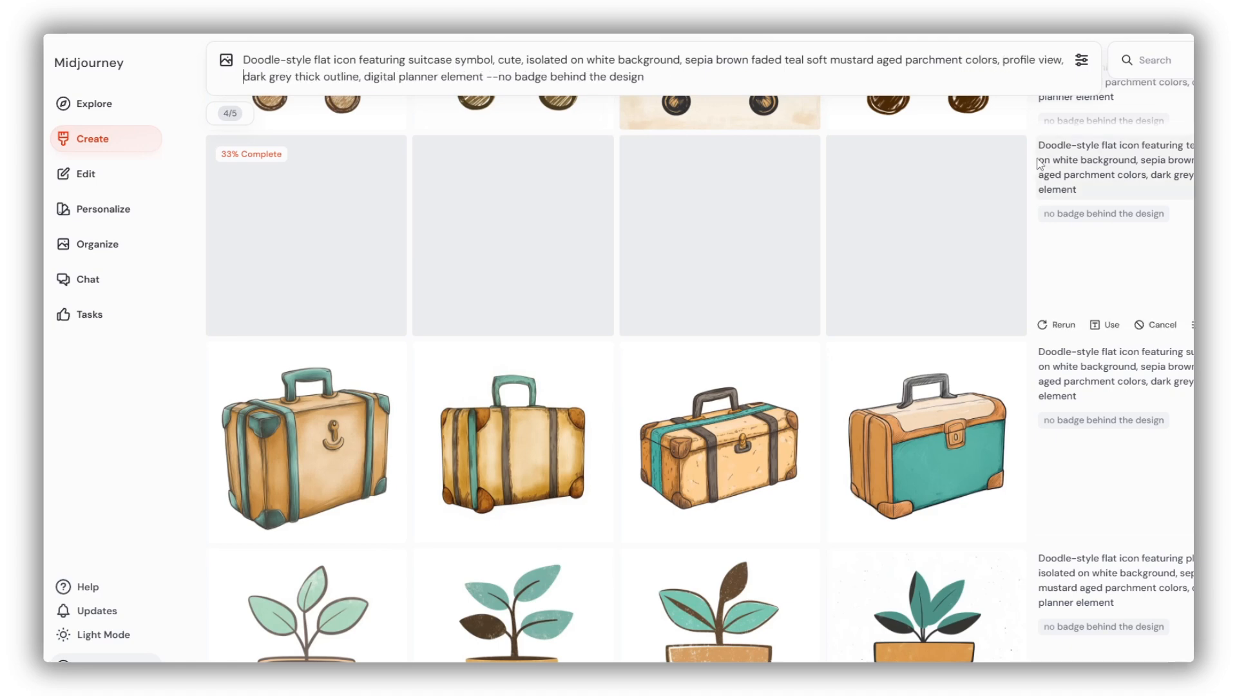
key("Return")
Examine the rerun grocery cart, dumbbells, plant pot and suitcase icons, including the profile view suitcases.
scroll(598, 416, "down", 3)
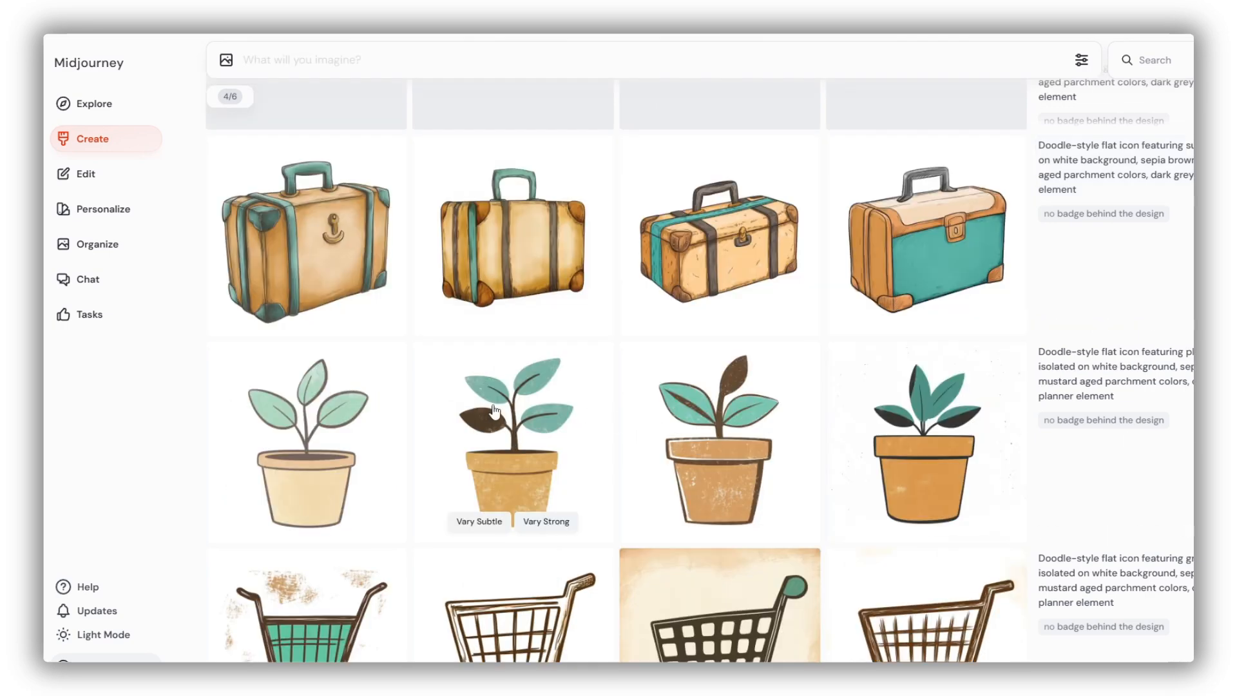
scroll(495, 411, "up", 6)
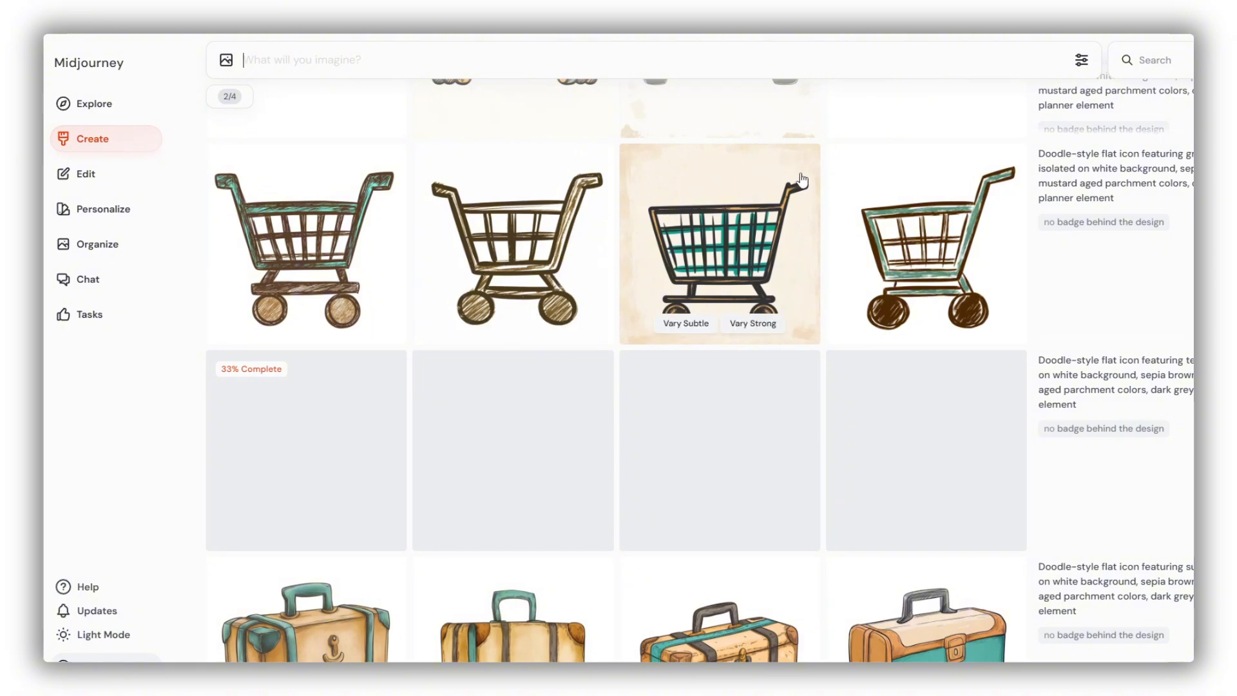
scroll(329, 387, "up", 4)
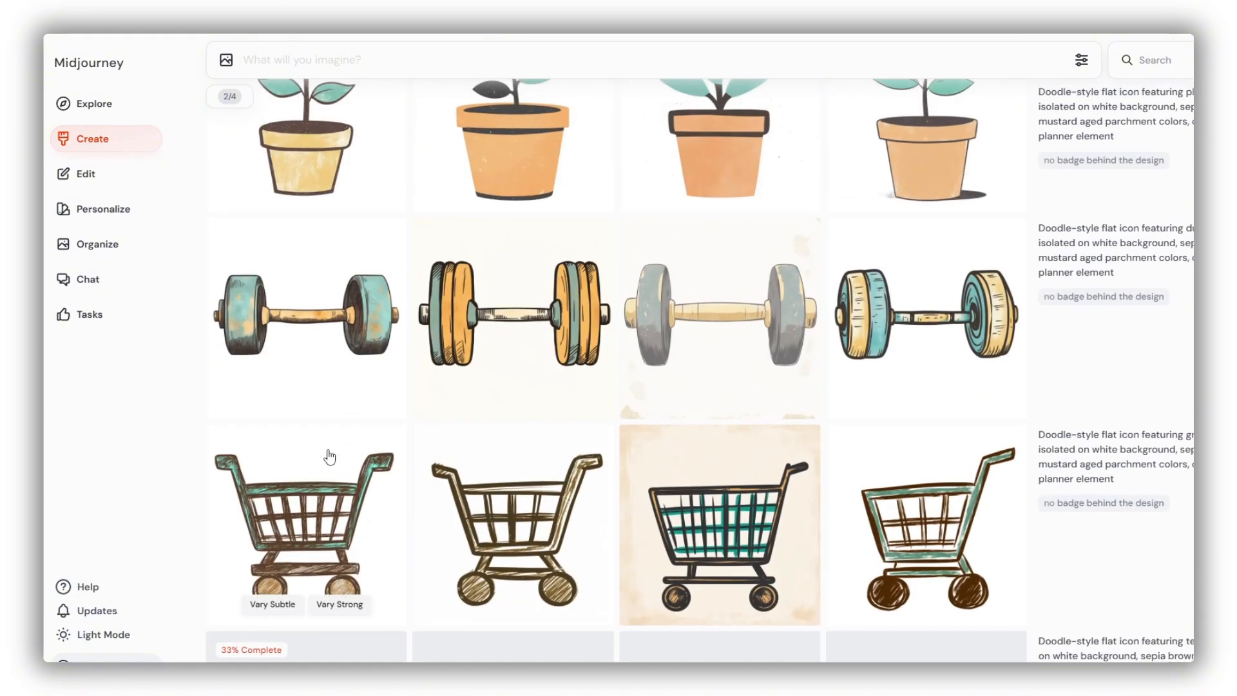
scroll(340, 478, "up", 3)
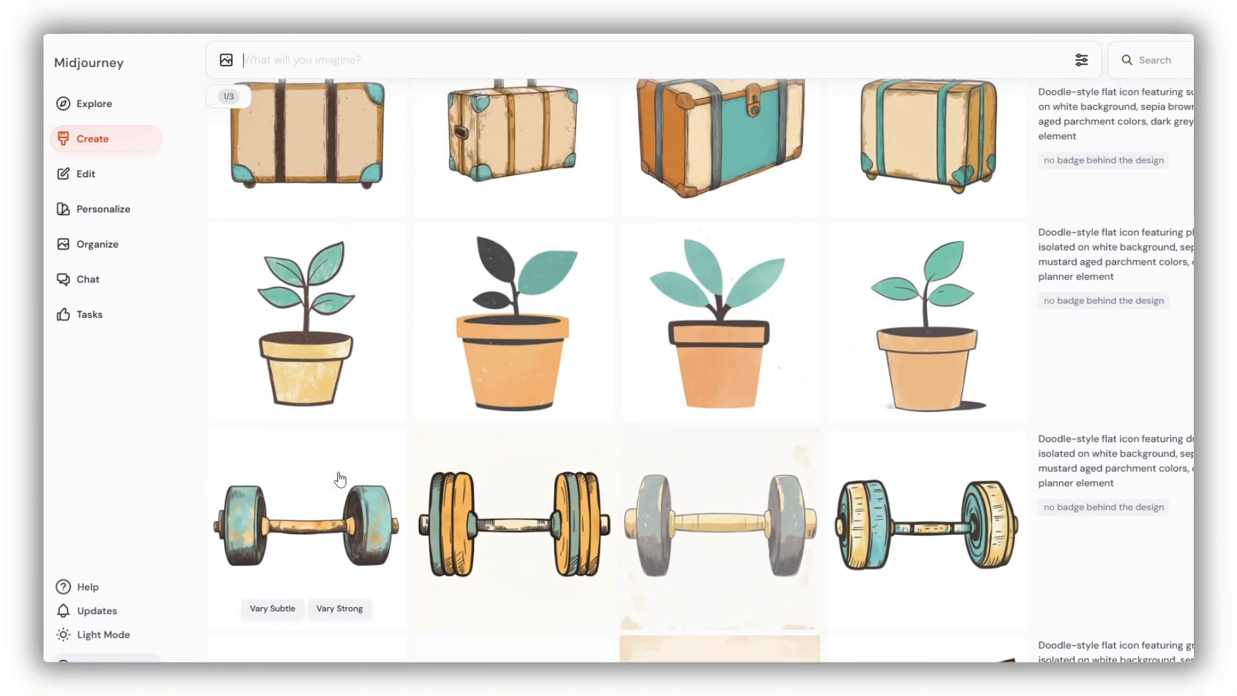
scroll(352, 475, "up", 3)
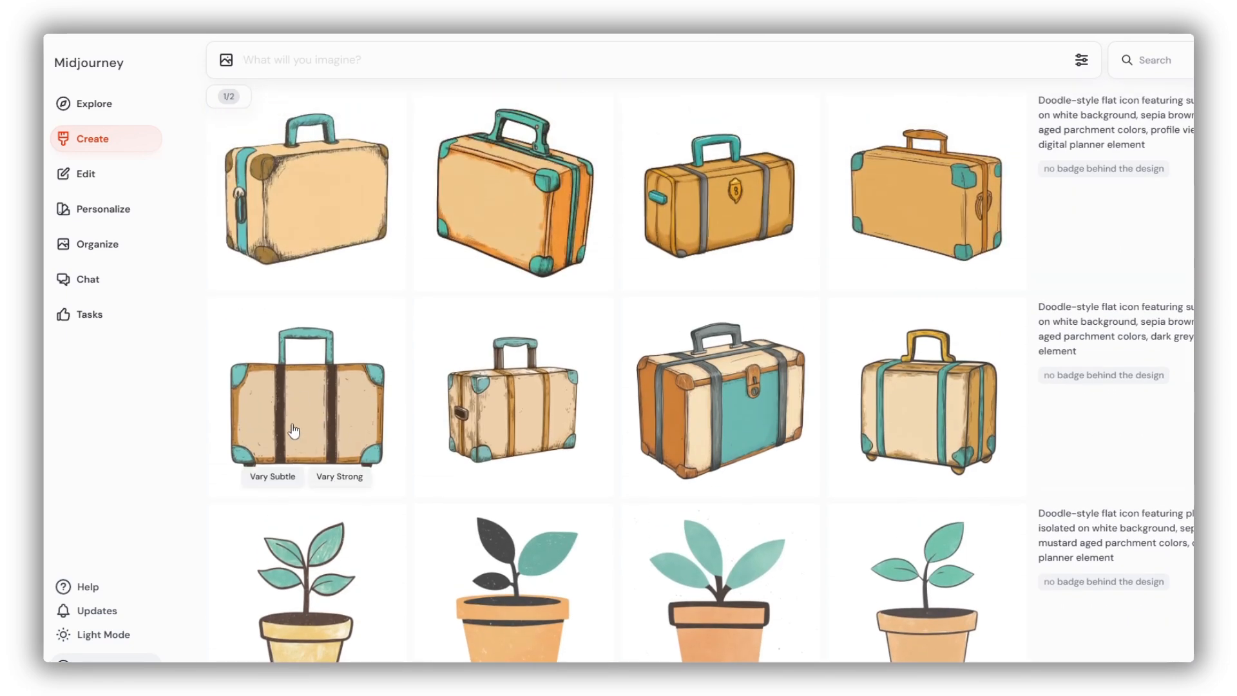
scroll(319, 364, "up", 1)
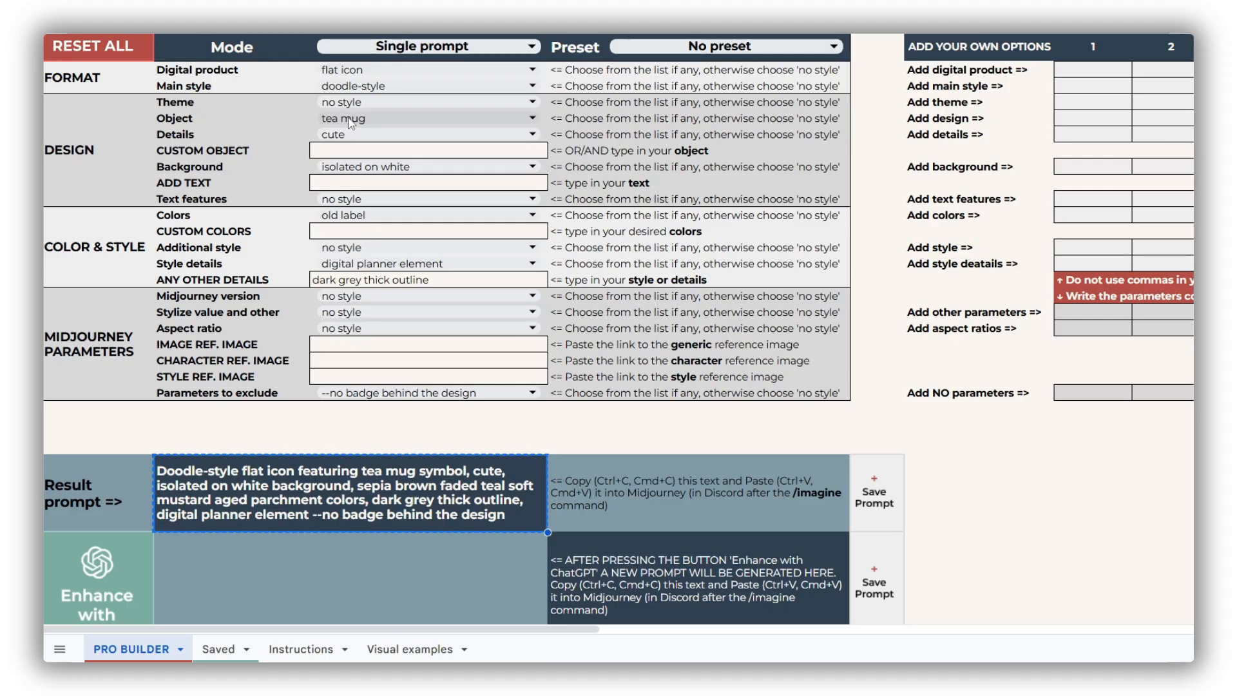
Switch to the PRO BUILDER spreadsheet and set the Mode to Bulk prompting.
double_click(350, 117)
left_click(374, 46)
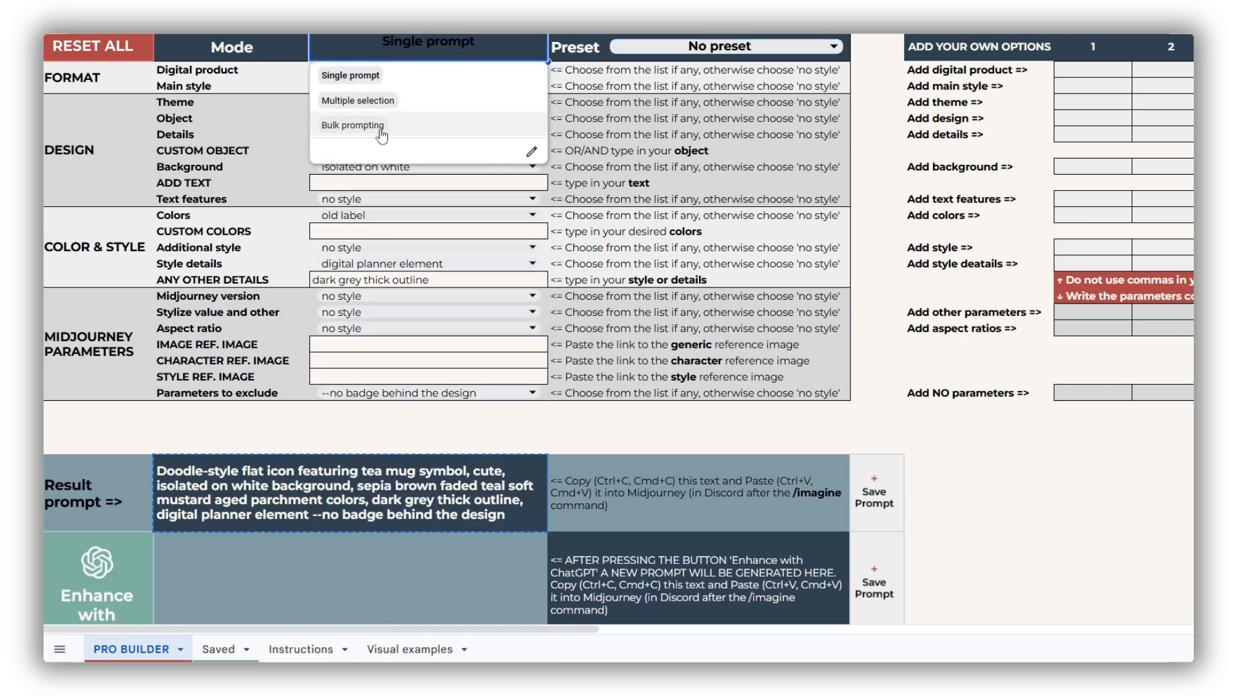
left_click(361, 124)
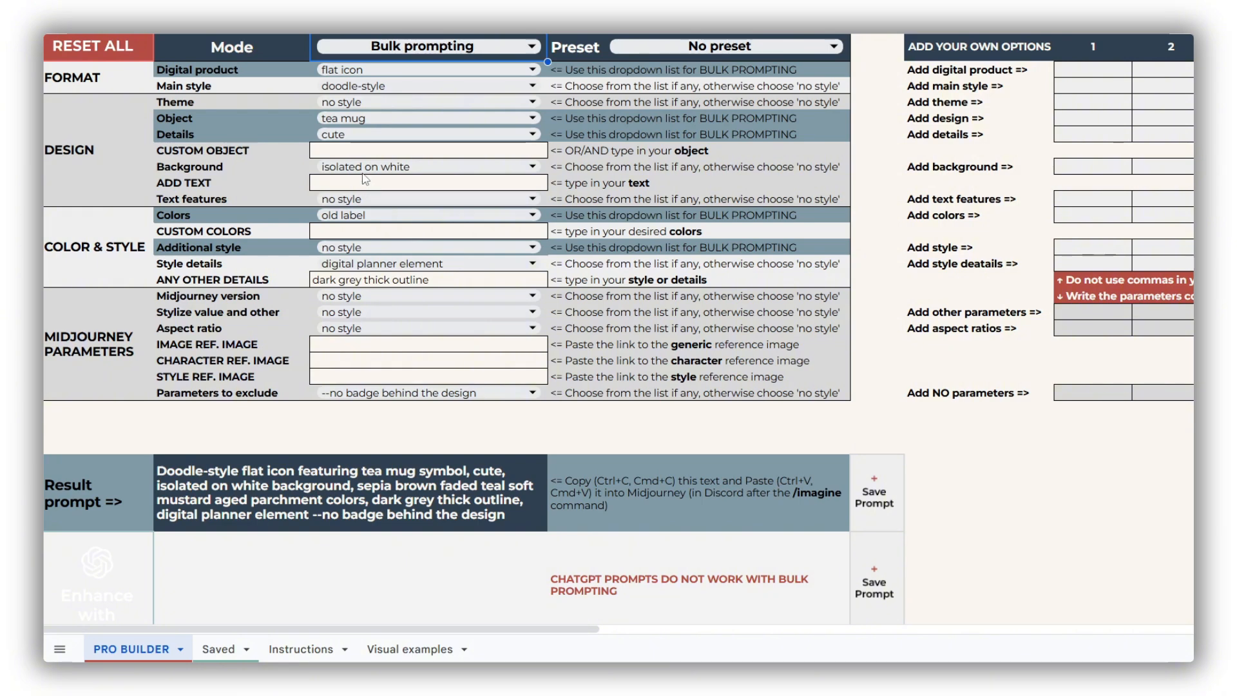
Add coffee cup and dumbbells to the Object selection alongside tea mug for bulk prompting.
left_click(370, 122)
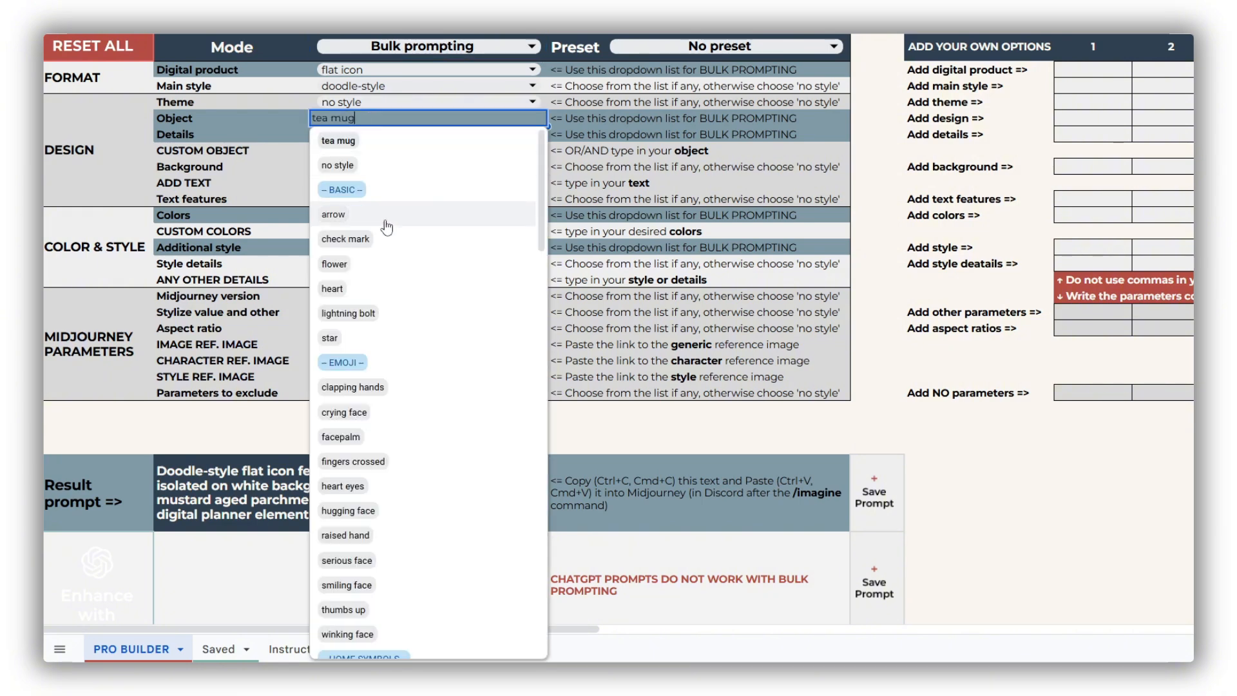
scroll(419, 367, "down", 5)
left_click(416, 333)
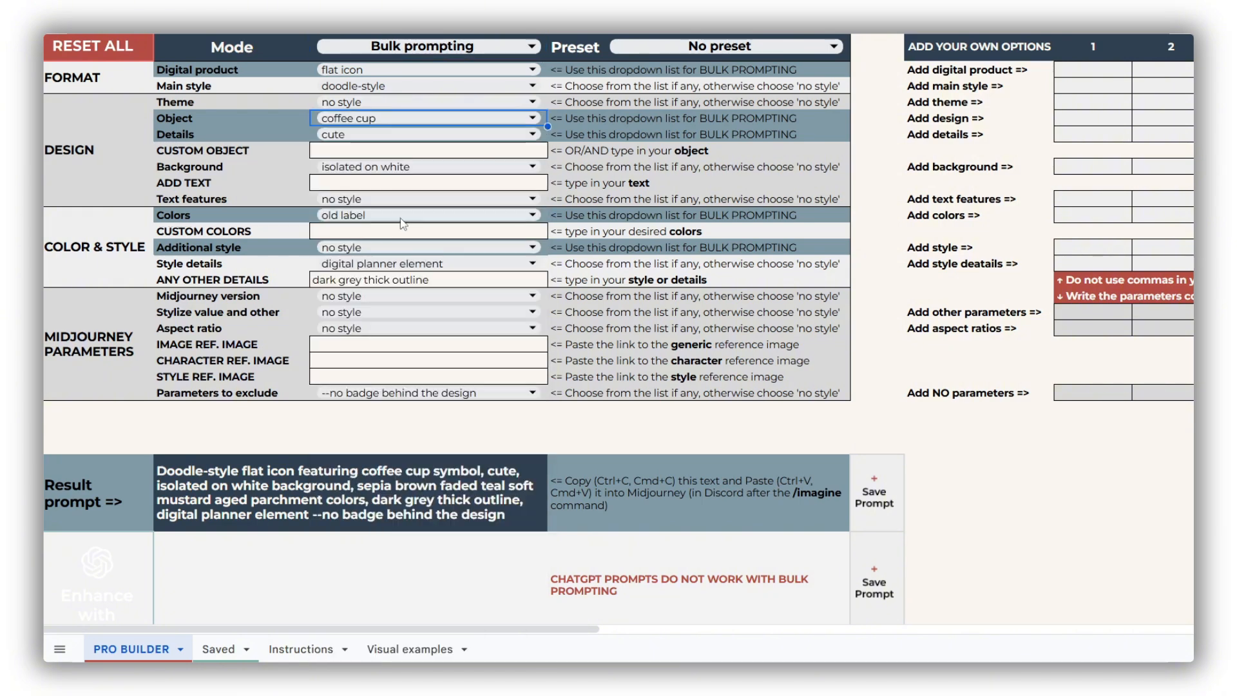
double_click(394, 120)
scroll(427, 387, "down", 5)
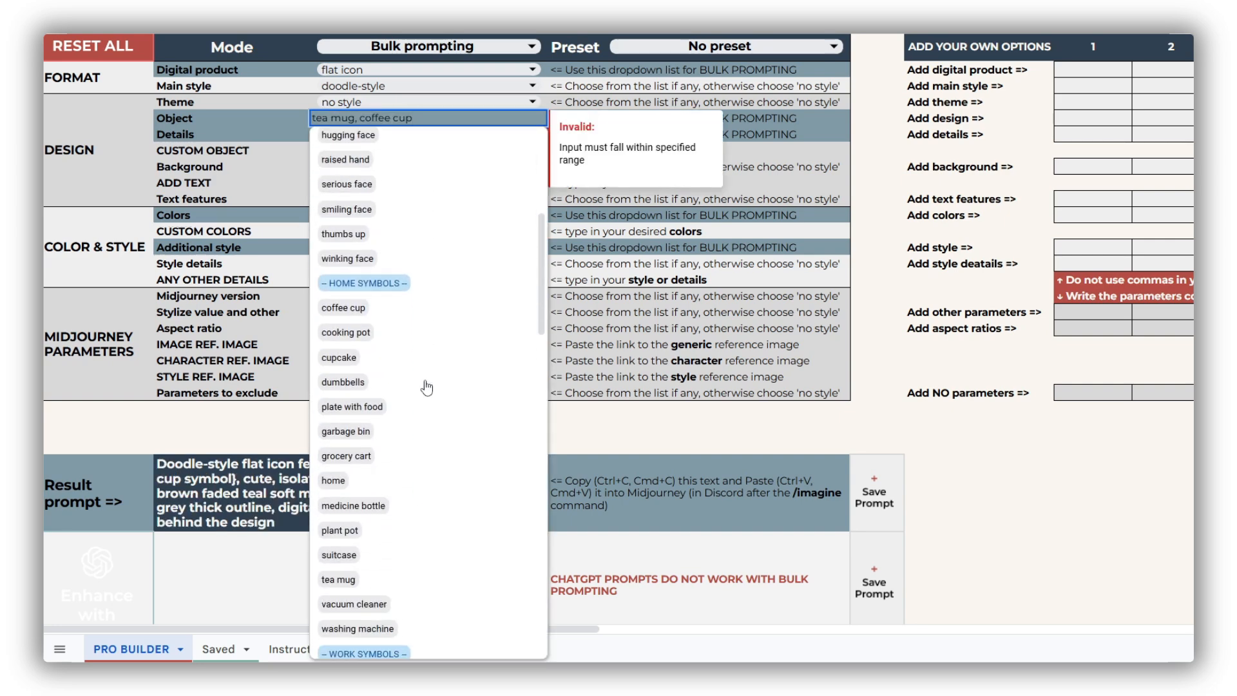
left_click(411, 385)
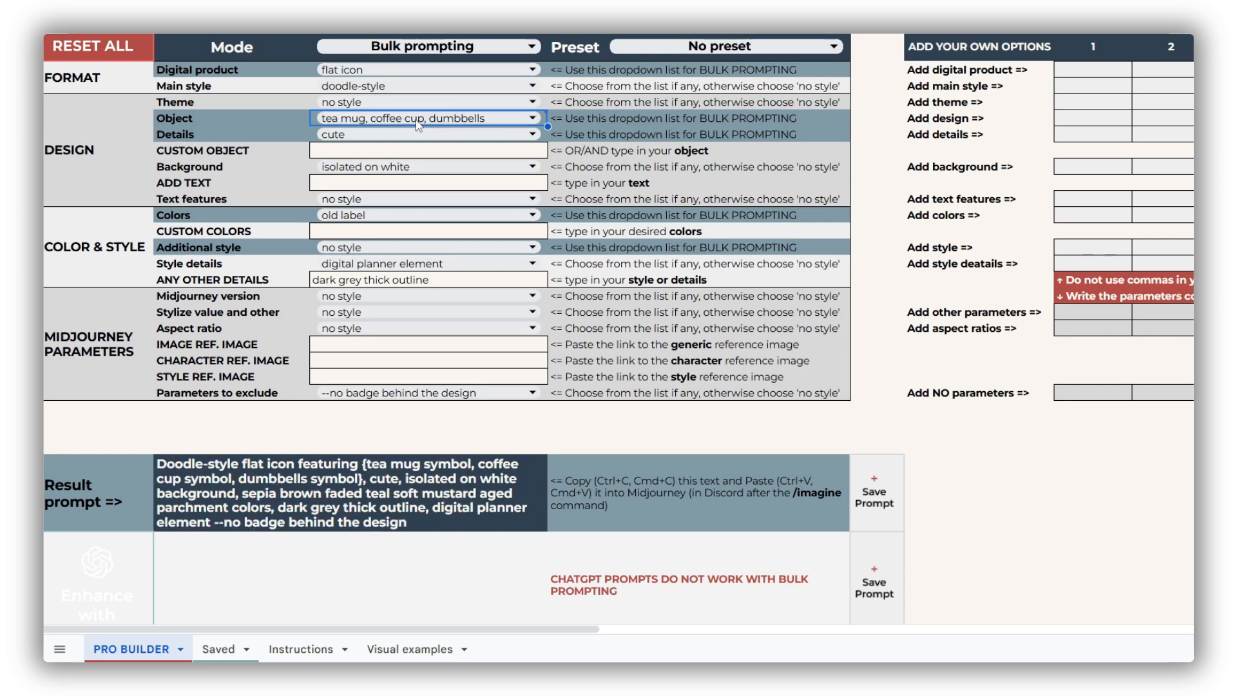
Add grocery cart, plant pot and suitcase to the Object selection alongside tea mug, coffee cup and dumbbells.
double_click(419, 120)
scroll(449, 426, "down", 5)
scroll(449, 437, "down", 4)
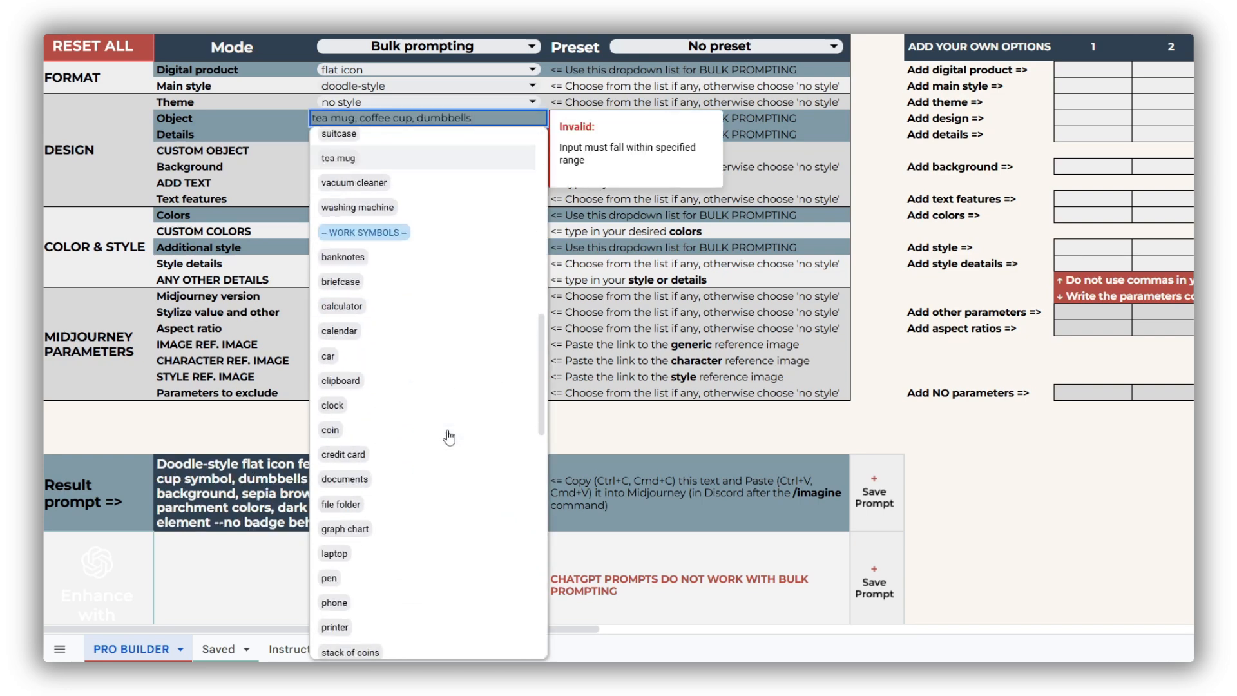
scroll(450, 438, "up", 6)
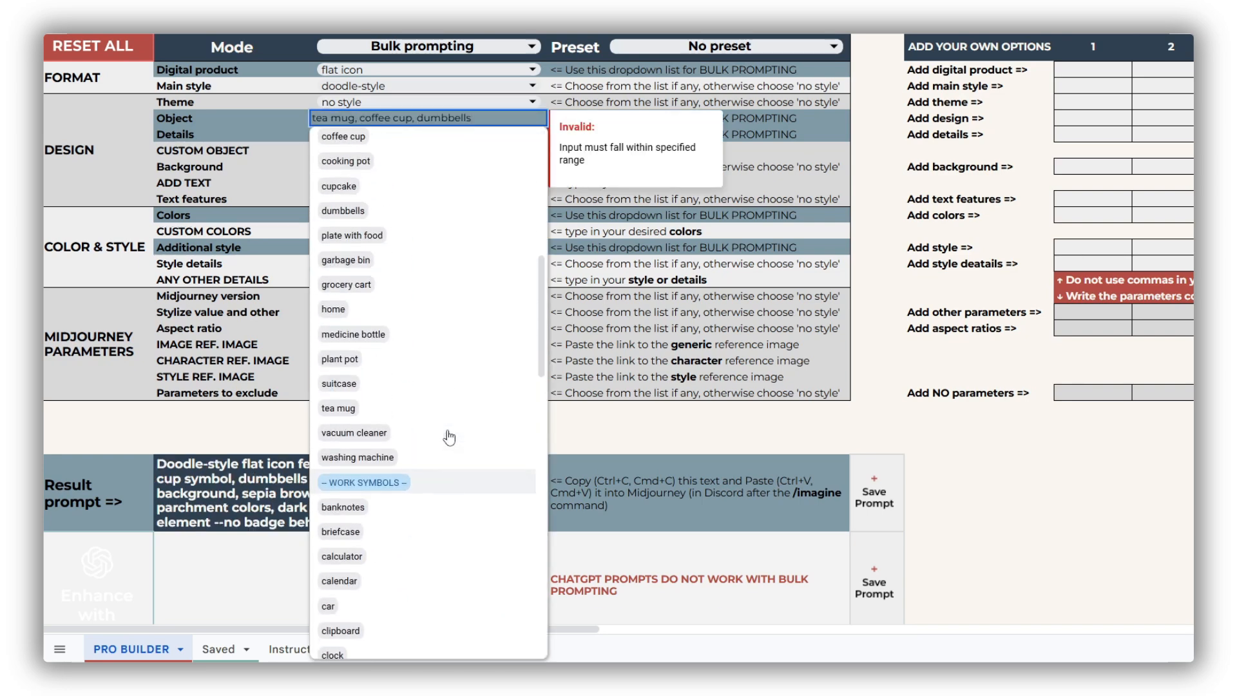
left_click(409, 324)
double_click(395, 124)
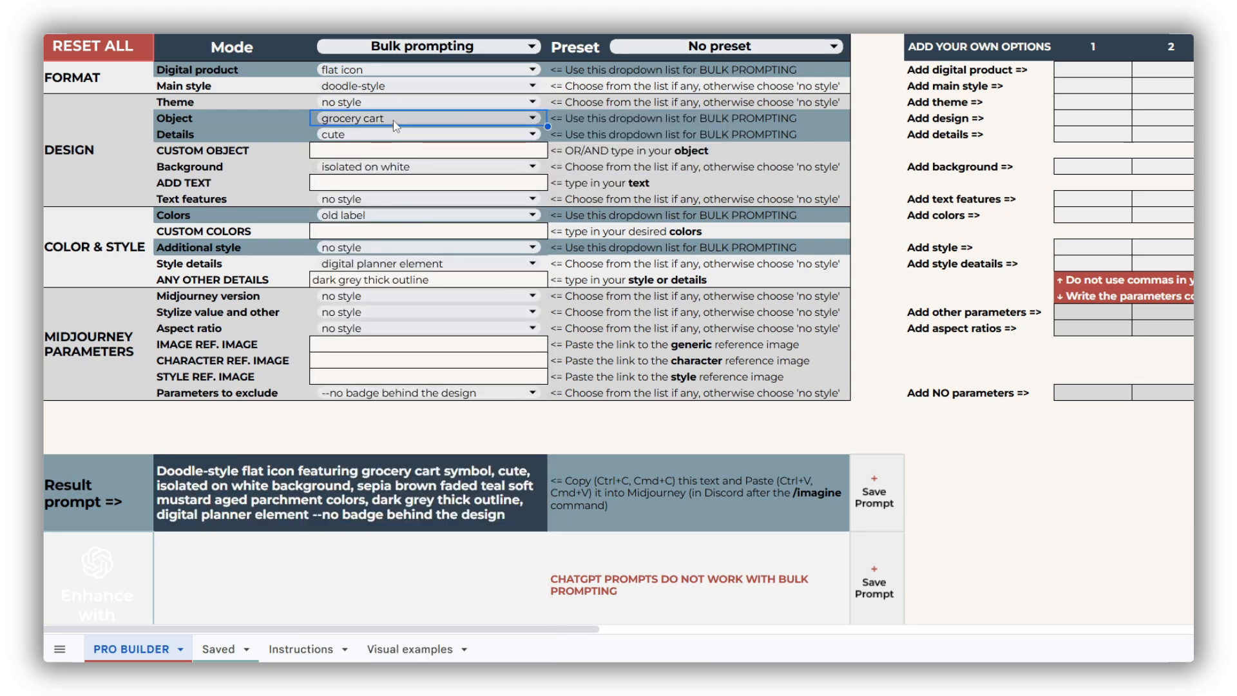
scroll(426, 396, "down", 6)
left_click(429, 401)
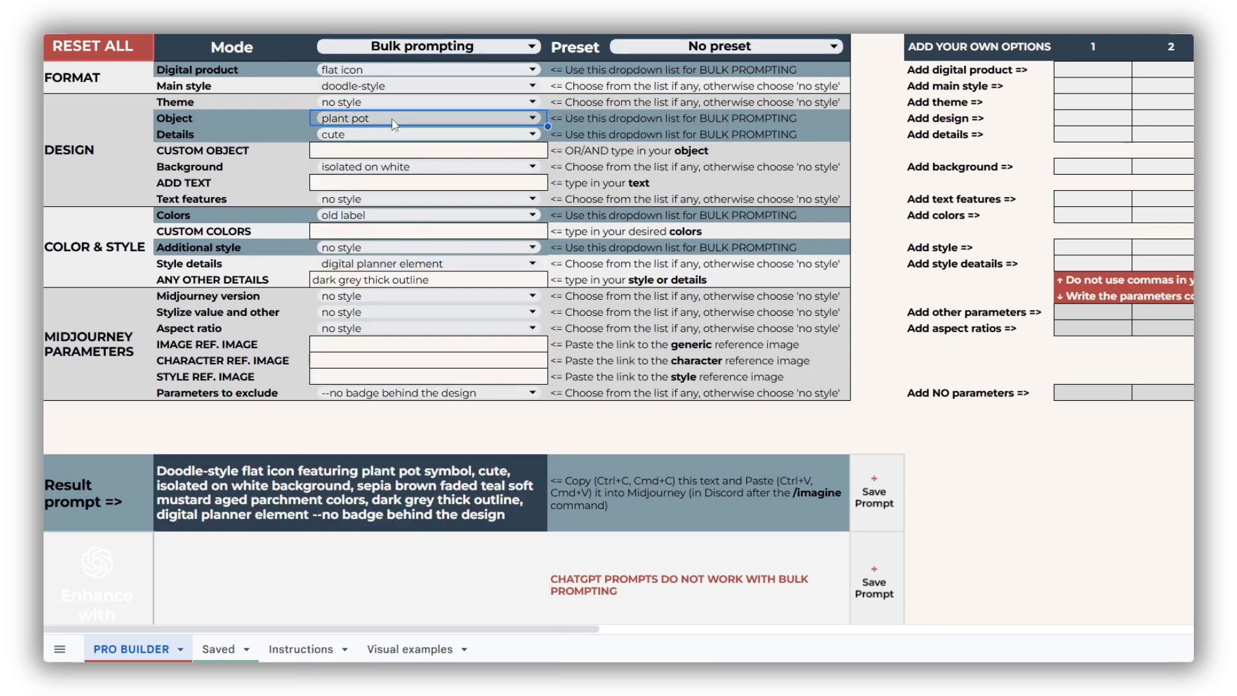
key("Return")
left_click(361, 344)
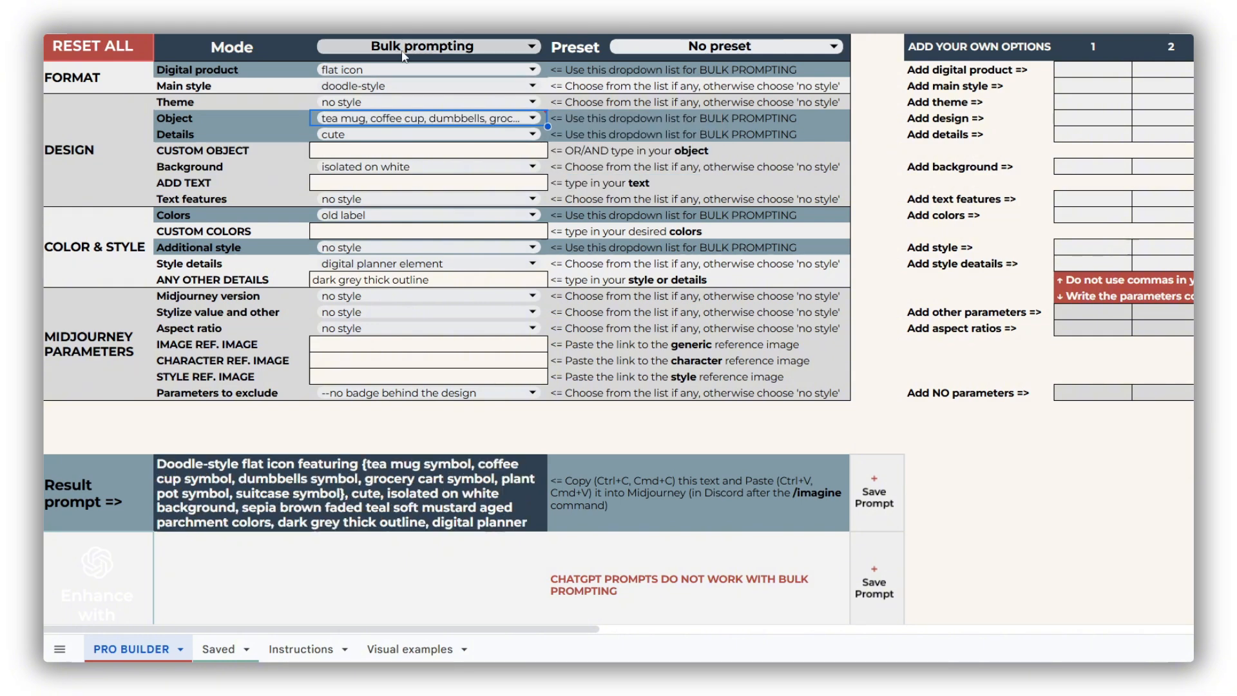
Copy the bulk Result prompt from the spreadsheet and paste it into Midjourney's prompt field.
left_click(383, 513)
key("ctrl+c")
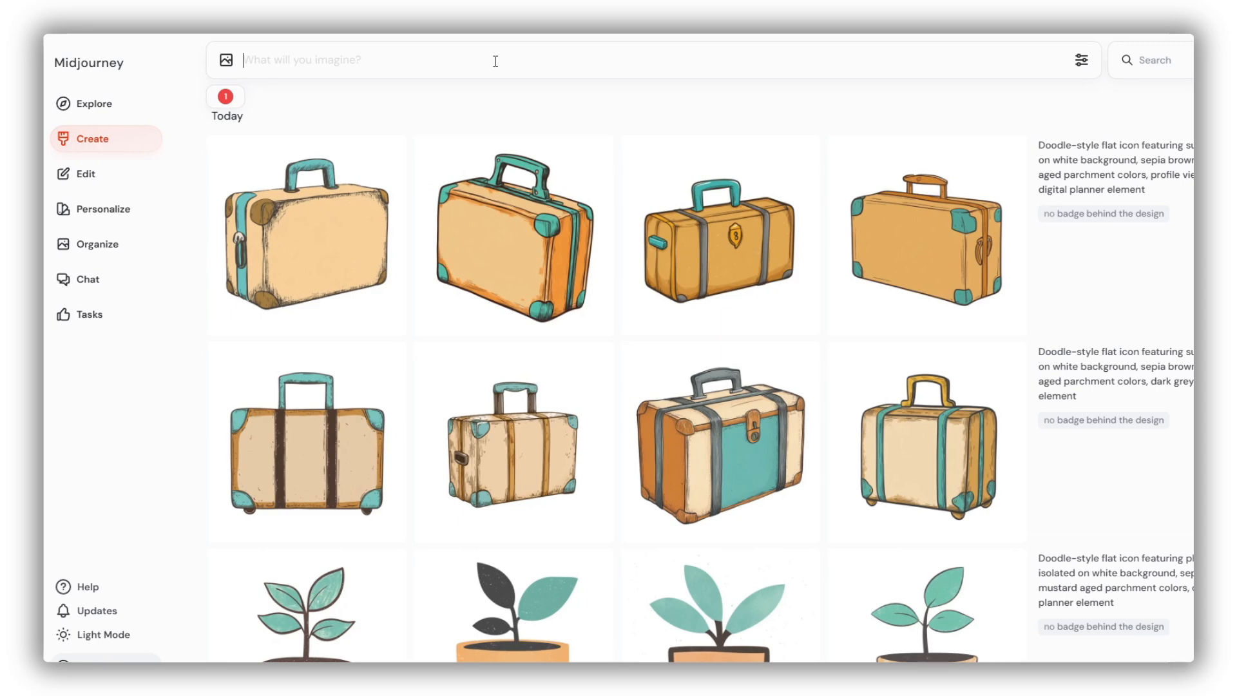
key("ctrl+v")
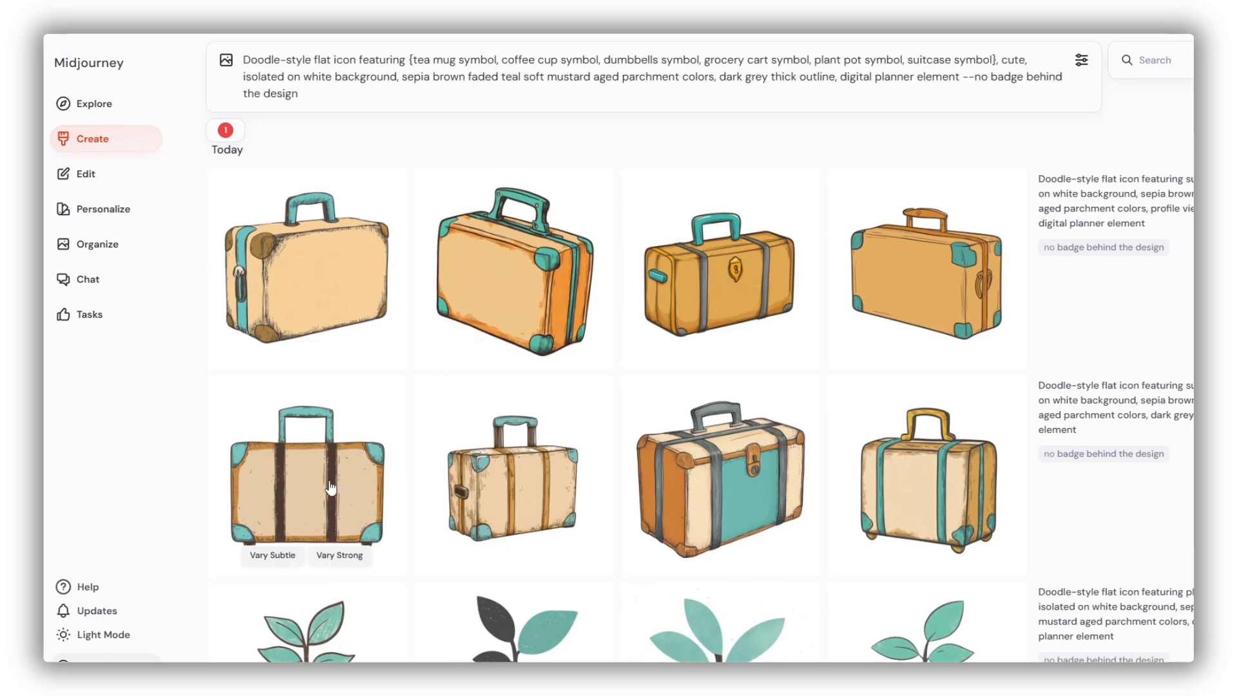
Attach the front-facing suitcase, the plant in the yellow pot and the teal-and-cream dumbbells as image references.
left_click_drag(318, 500, 257, 133)
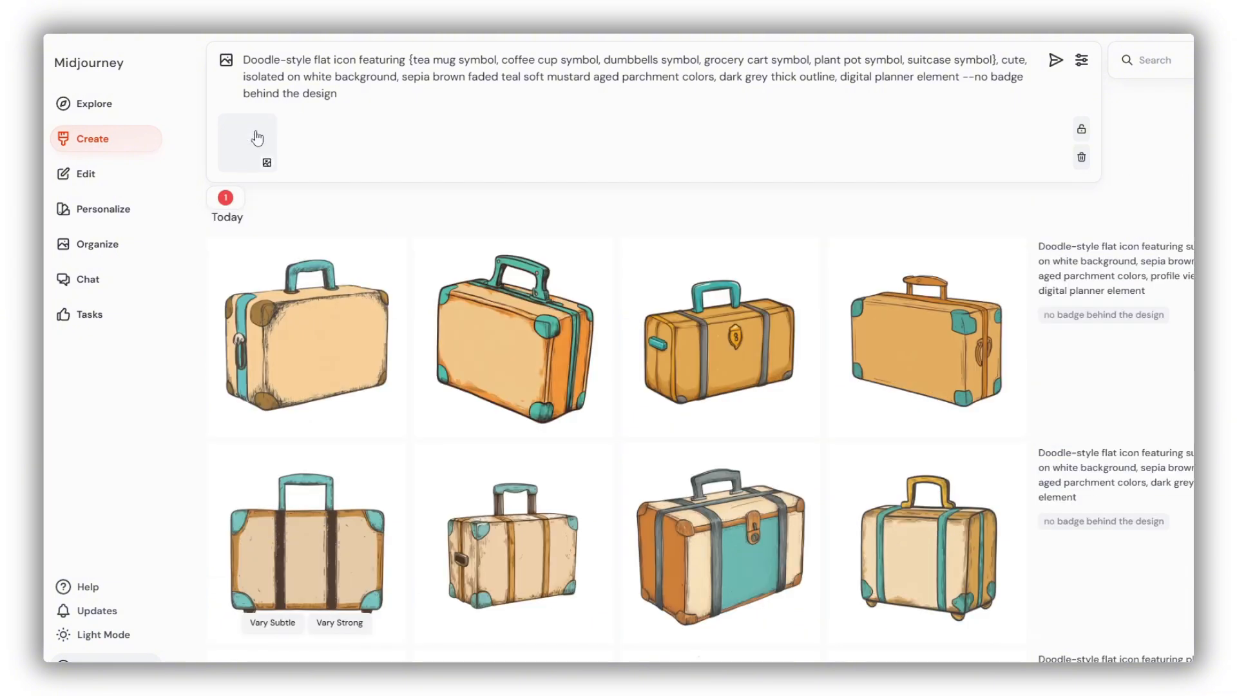
scroll(357, 258, "down", 5)
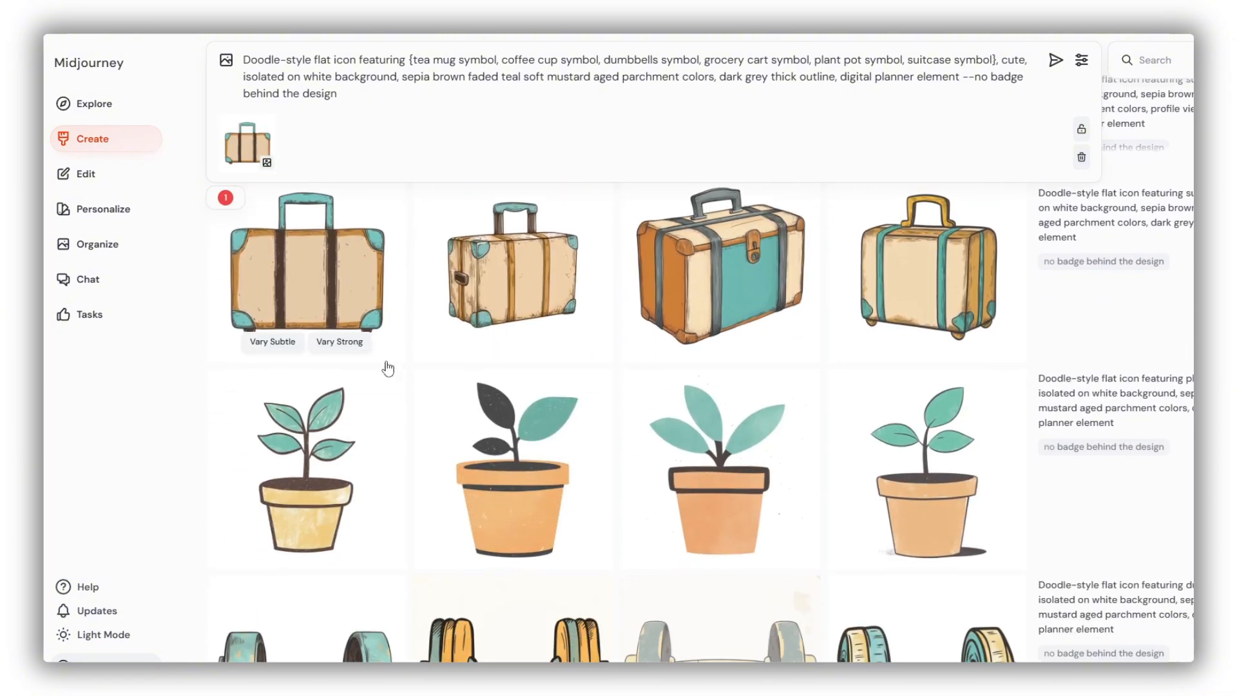
left_click_drag(335, 515, 312, 142)
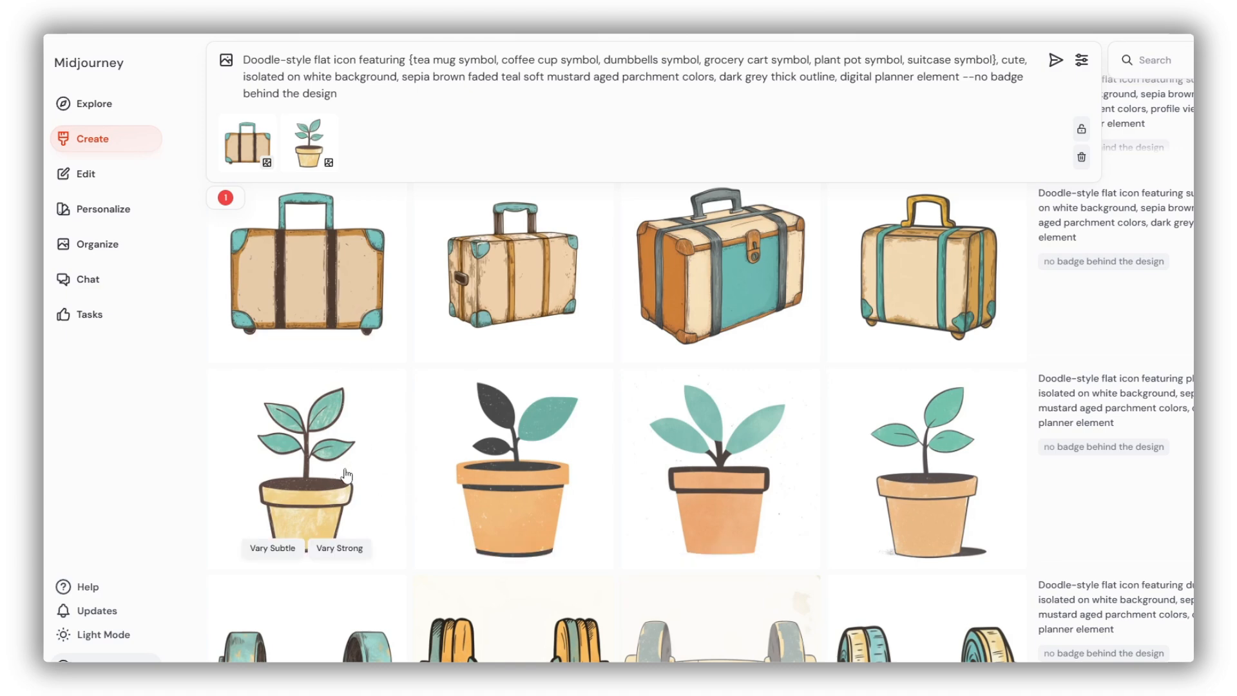
scroll(381, 490, "down", 1)
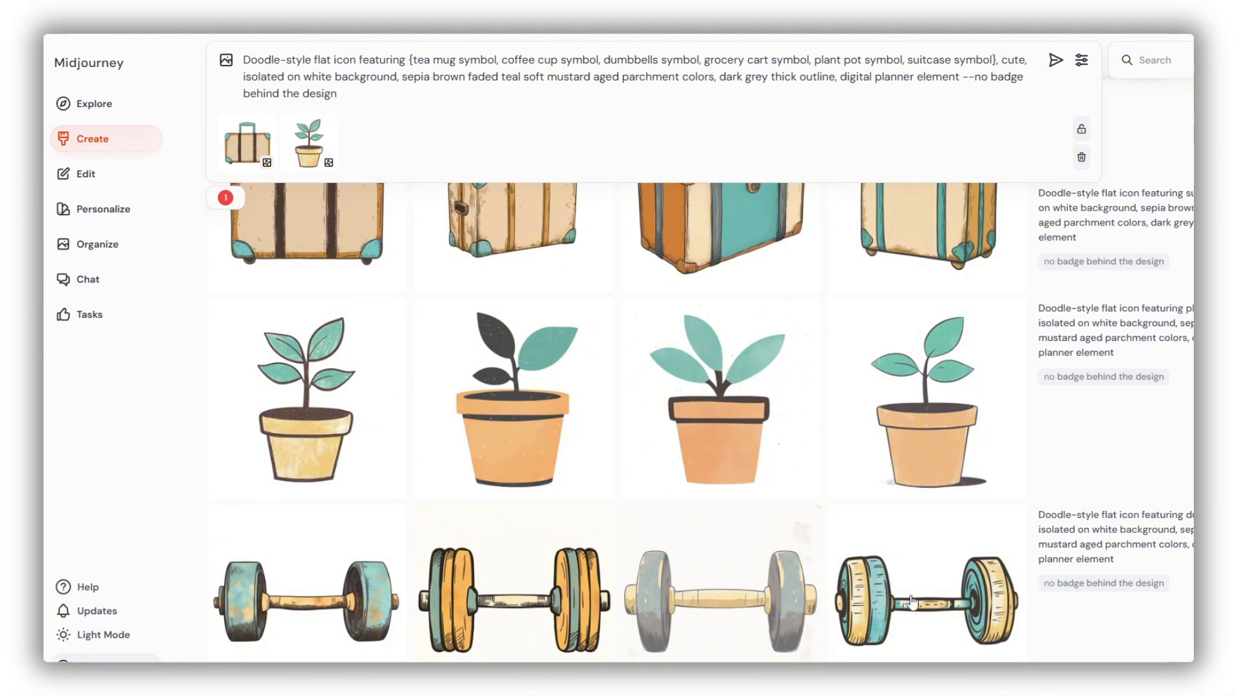
left_click_drag(928, 599, 372, 132)
Add the plain mug with the teal handle as an image reference and remove the steaming mug reference.
scroll(861, 511, "down", 9)
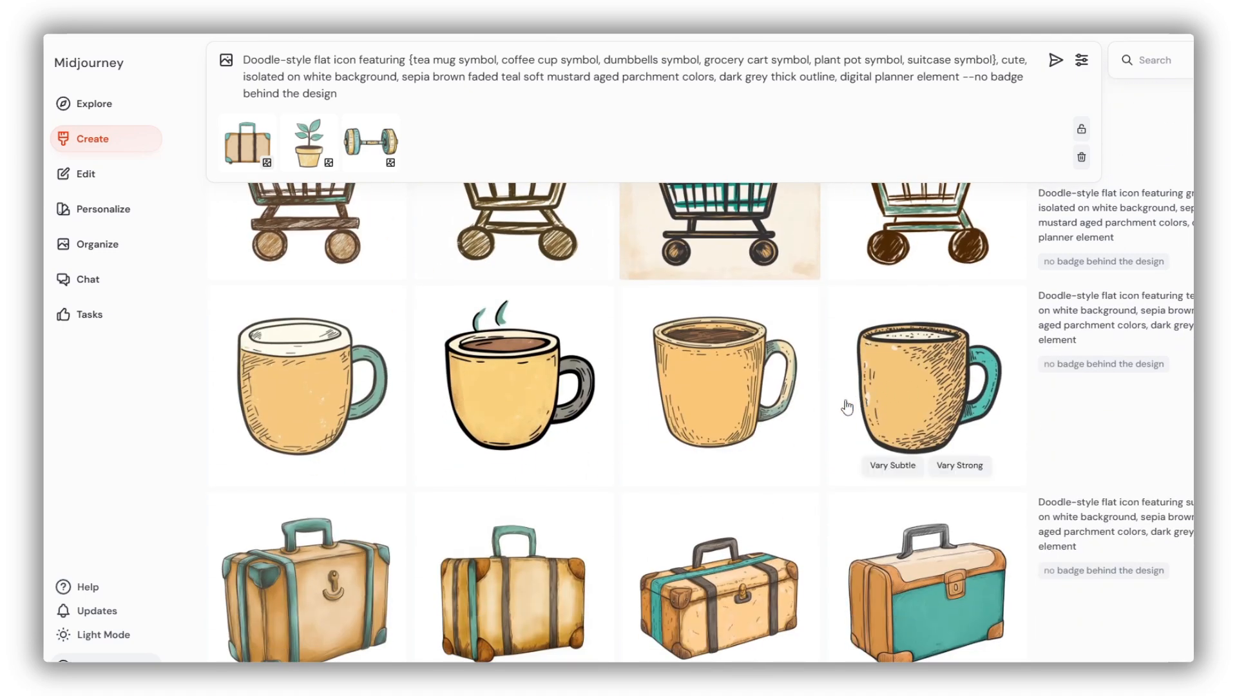
left_click_drag(505, 395, 455, 137)
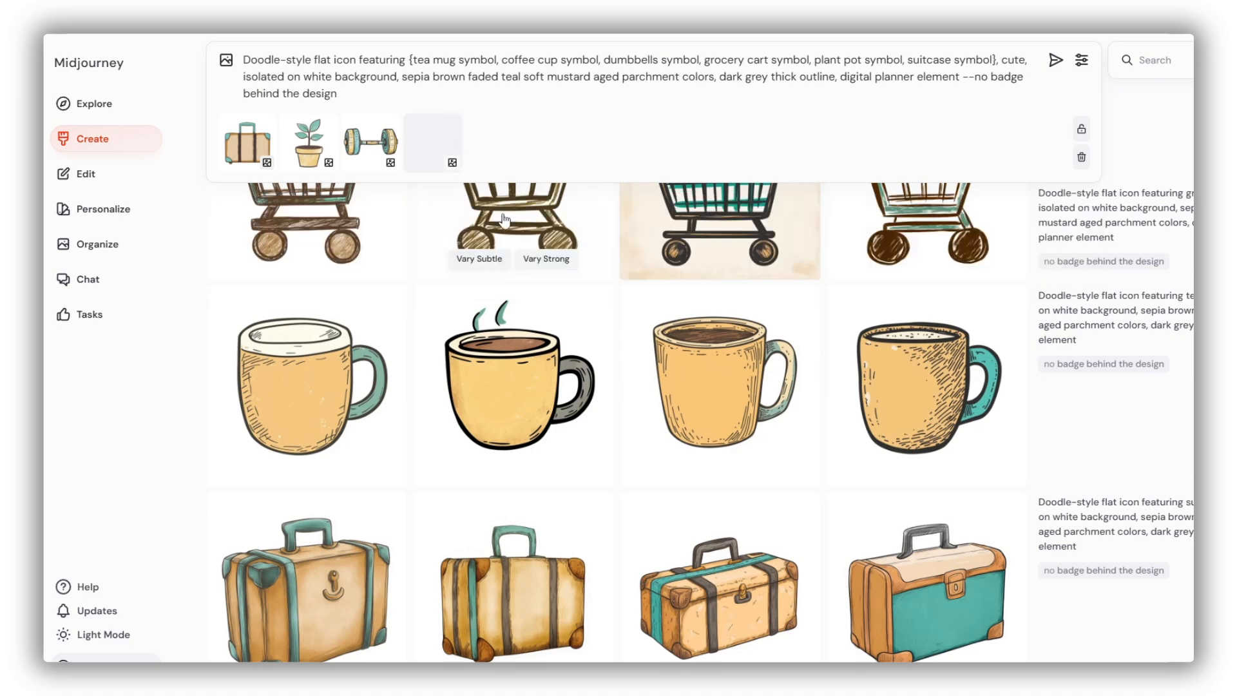
mouse_move(430, 135)
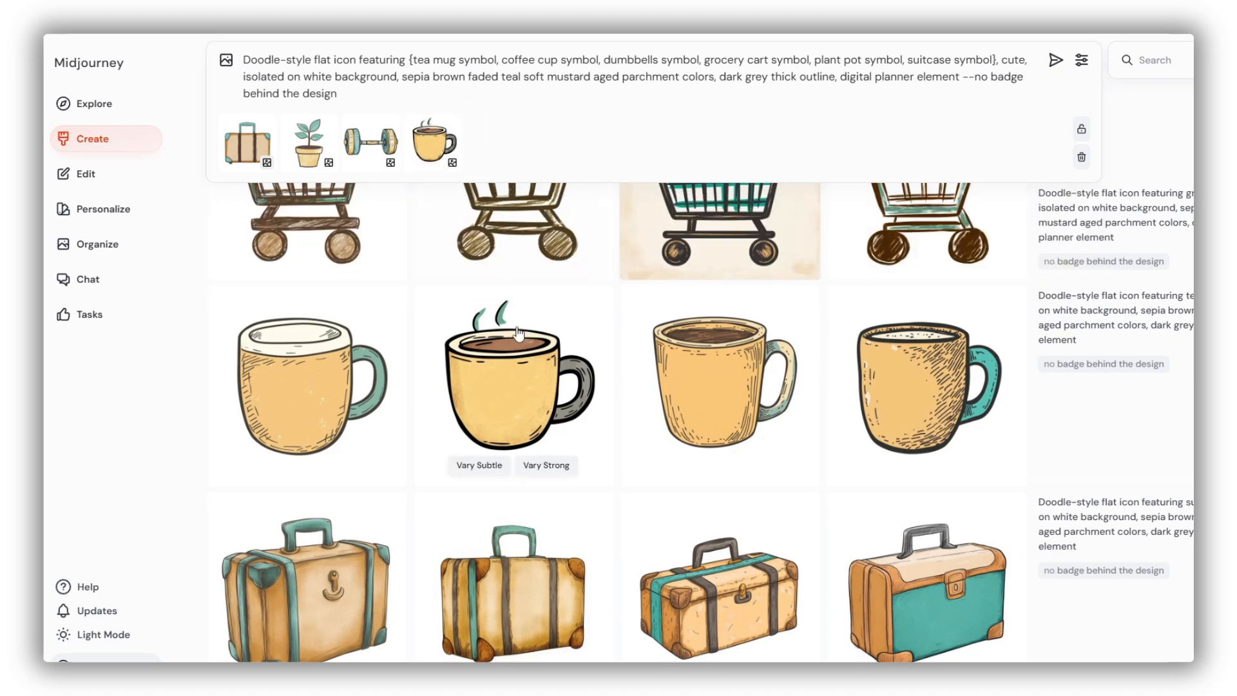
left_click_drag(323, 406, 463, 125)
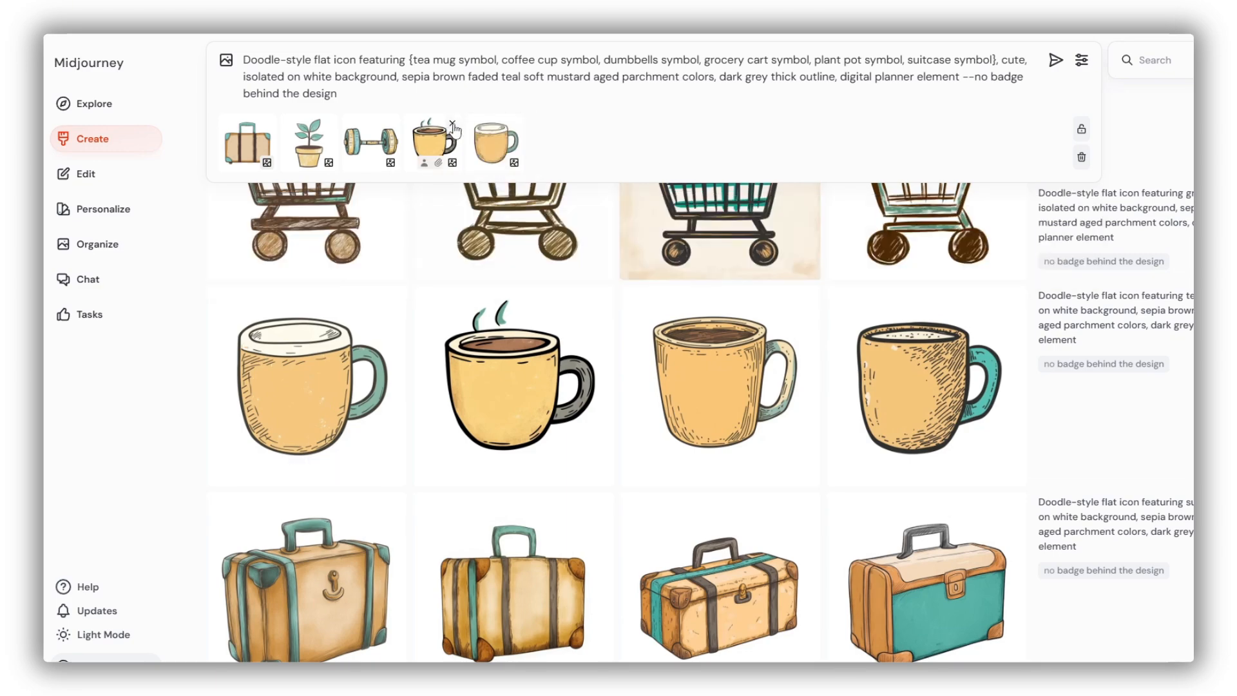
left_click(452, 125)
Find the older grocery cart job and rerun it to generate new cart icons.
scroll(571, 454, "down", 2)
scroll(573, 460, "down", 4)
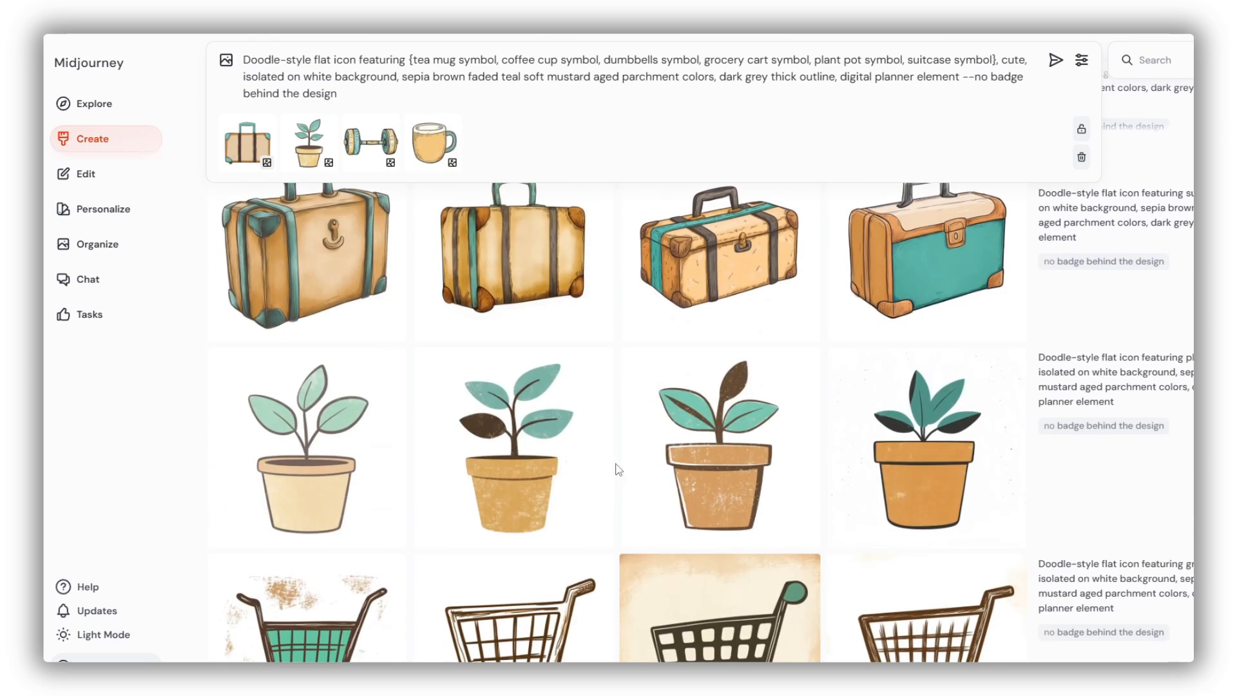
scroll(831, 409, "down", 1)
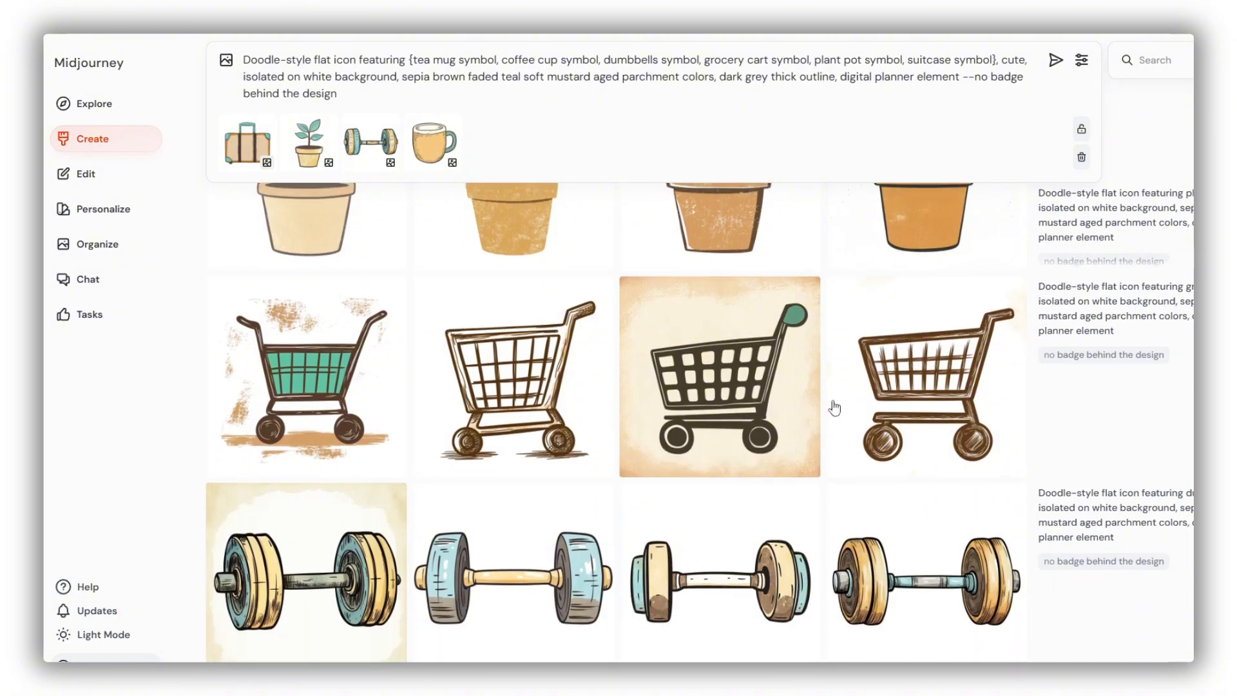
scroll(823, 422, "up", 5)
scroll(615, 430, "down", 4)
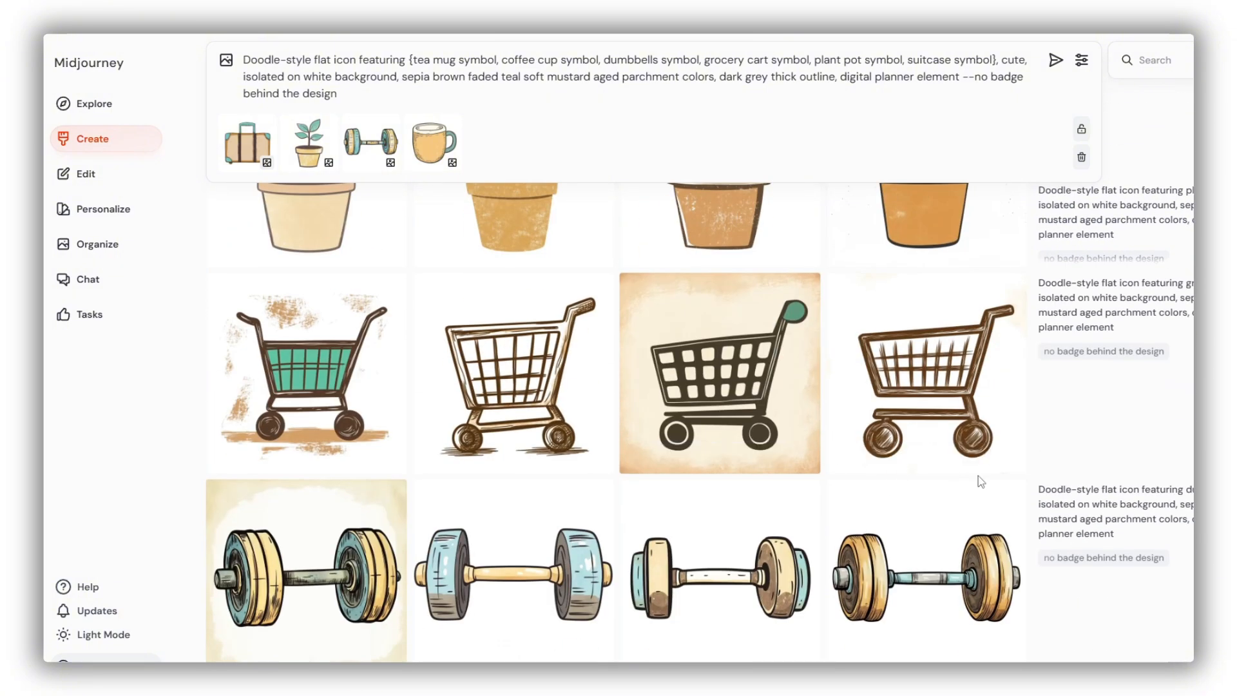
left_click(1063, 464)
scroll(558, 414, "up", 12)
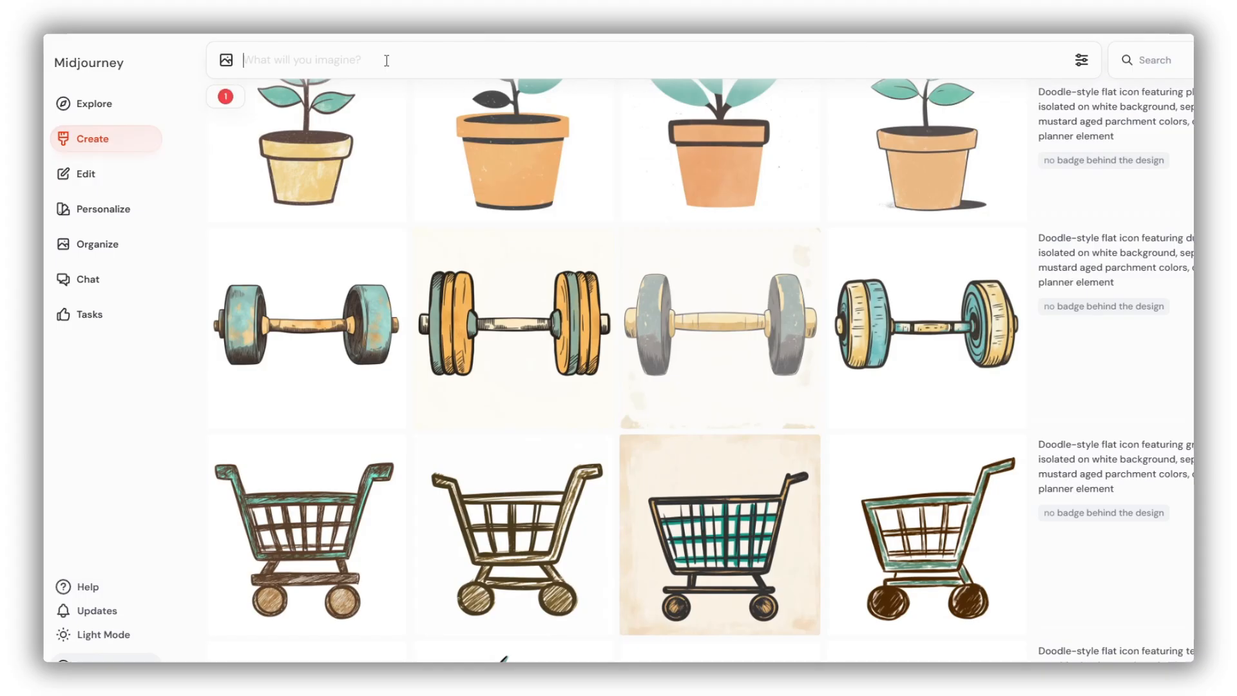
Paste the bulk prompt again and attach the new teal-basket grocery cart as an image reference.
left_click(386, 60)
key("ctrl+v")
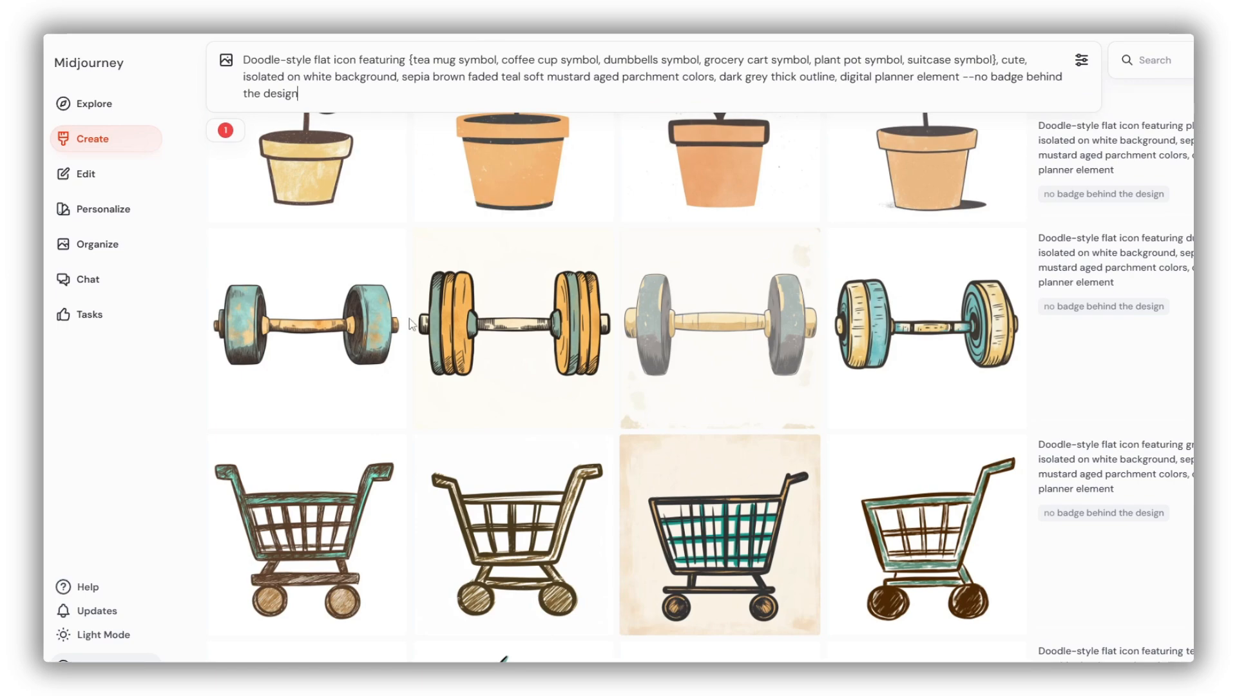
scroll(409, 319, "up", 10)
scroll(408, 320, "down", 2)
scroll(409, 319, "up", 2)
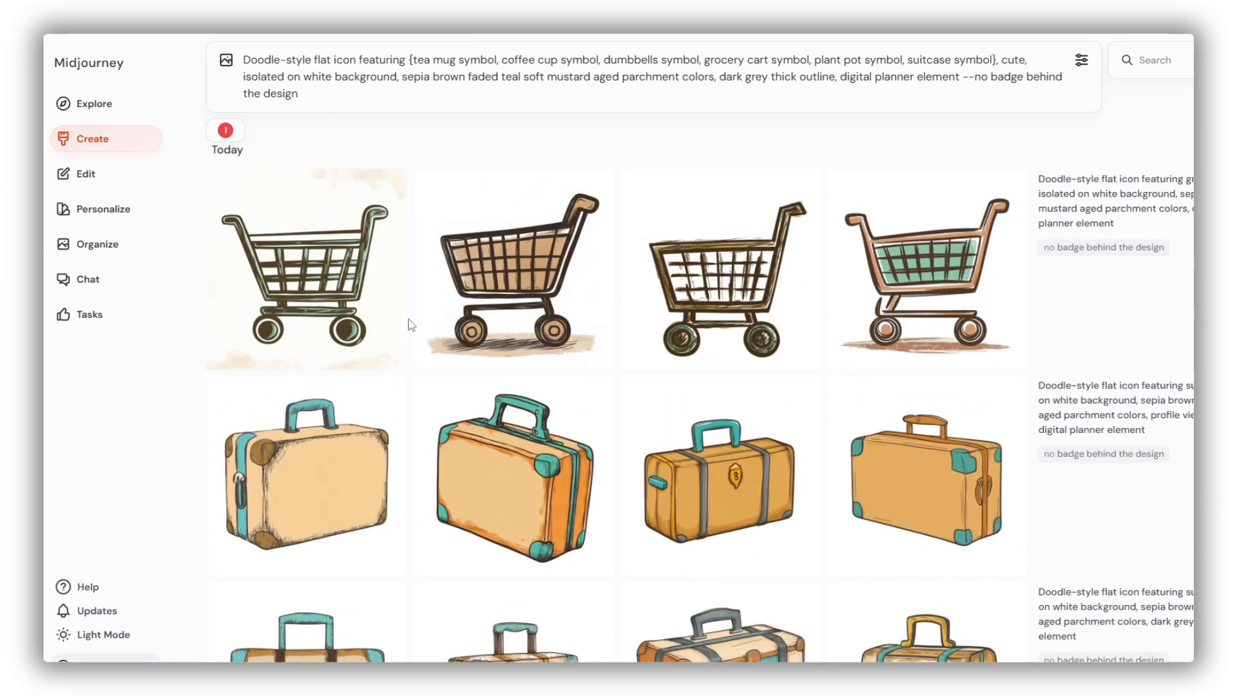
left_click_drag(937, 267, 255, 128)
Add the front-facing suitcase, yellow-potted plant and teal-and-cream dumbbells to the image references beside the grocery cart.
scroll(324, 546, "down", 3)
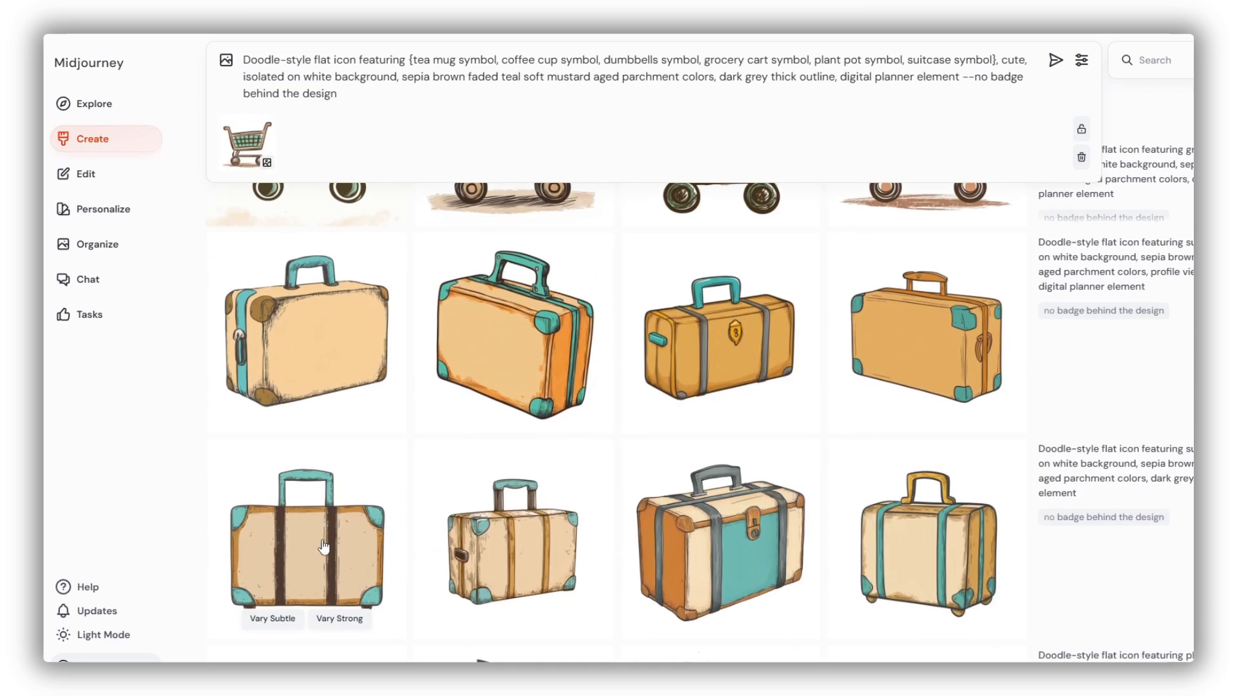
left_click_drag(325, 547, 309, 142)
scroll(392, 436, "down", 5)
left_click_drag(320, 442, 366, 142)
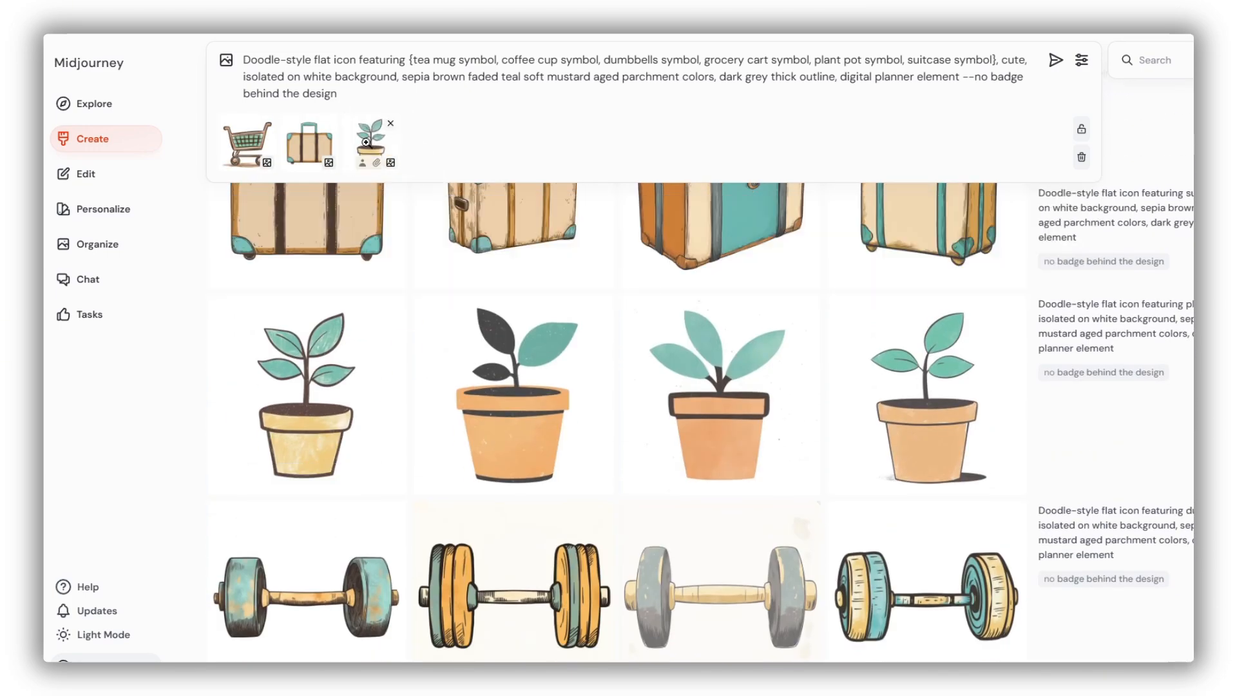
scroll(400, 541, "down", 3)
left_click_drag(928, 387, 438, 143)
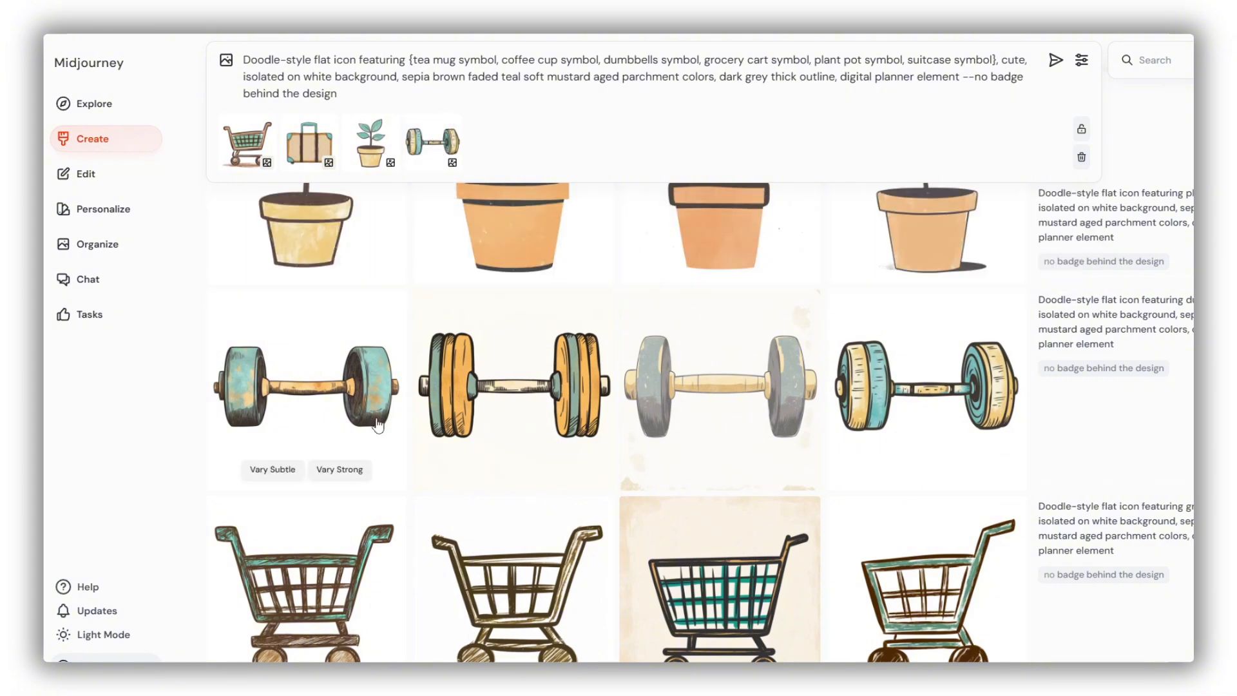
Add the plain tea mug, the brown-plated dumbbells and the yellow coffee cup with teal saucer to the image references.
scroll(548, 470, "down", 5)
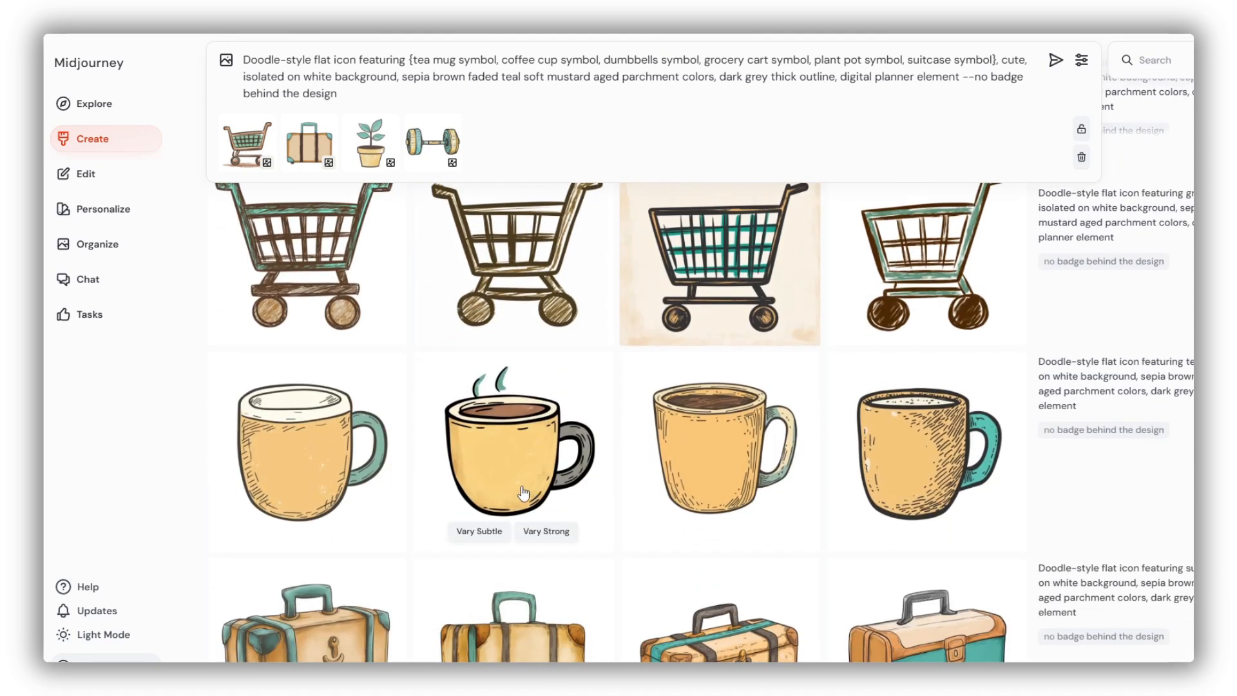
left_click_drag(535, 489, 497, 133)
scroll(507, 494, "down", 10)
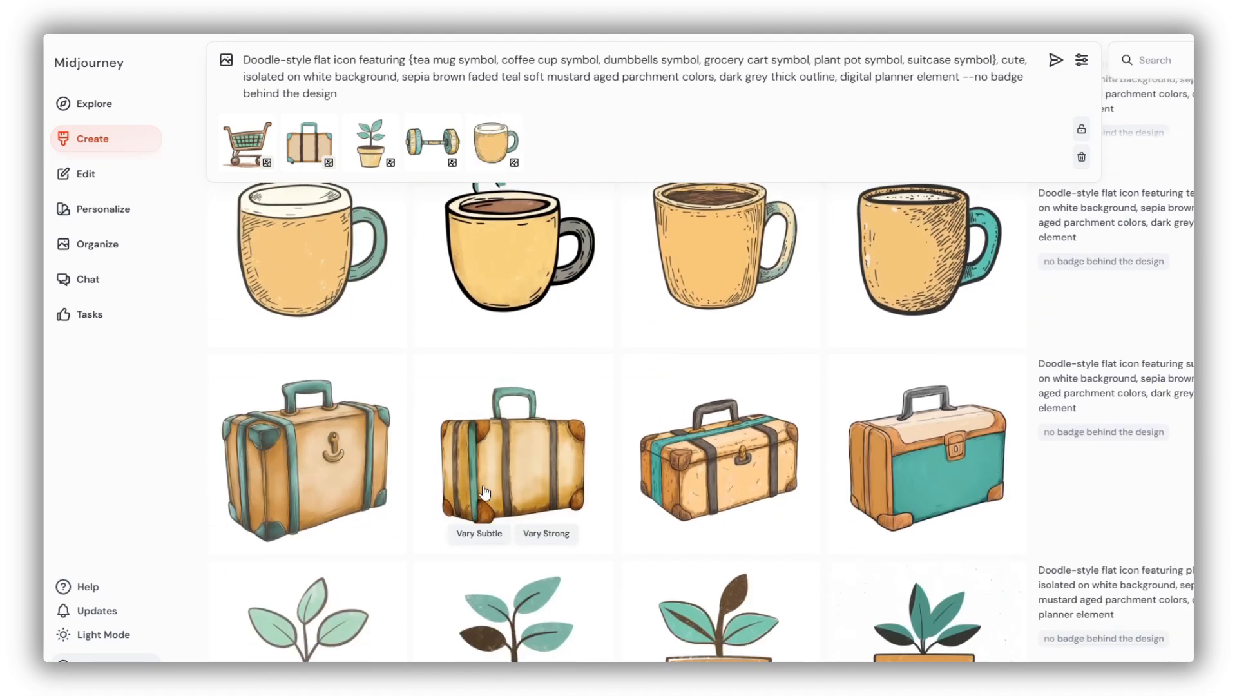
scroll(599, 557, "down", 10)
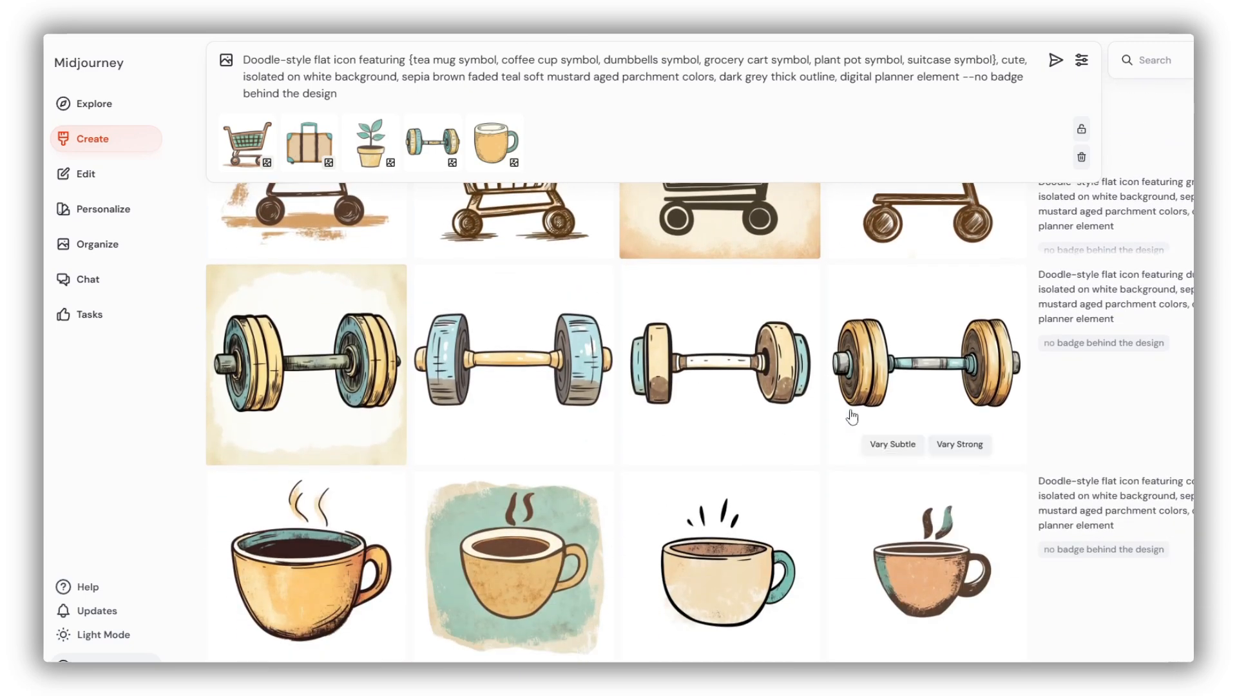
left_click_drag(853, 415, 572, 135)
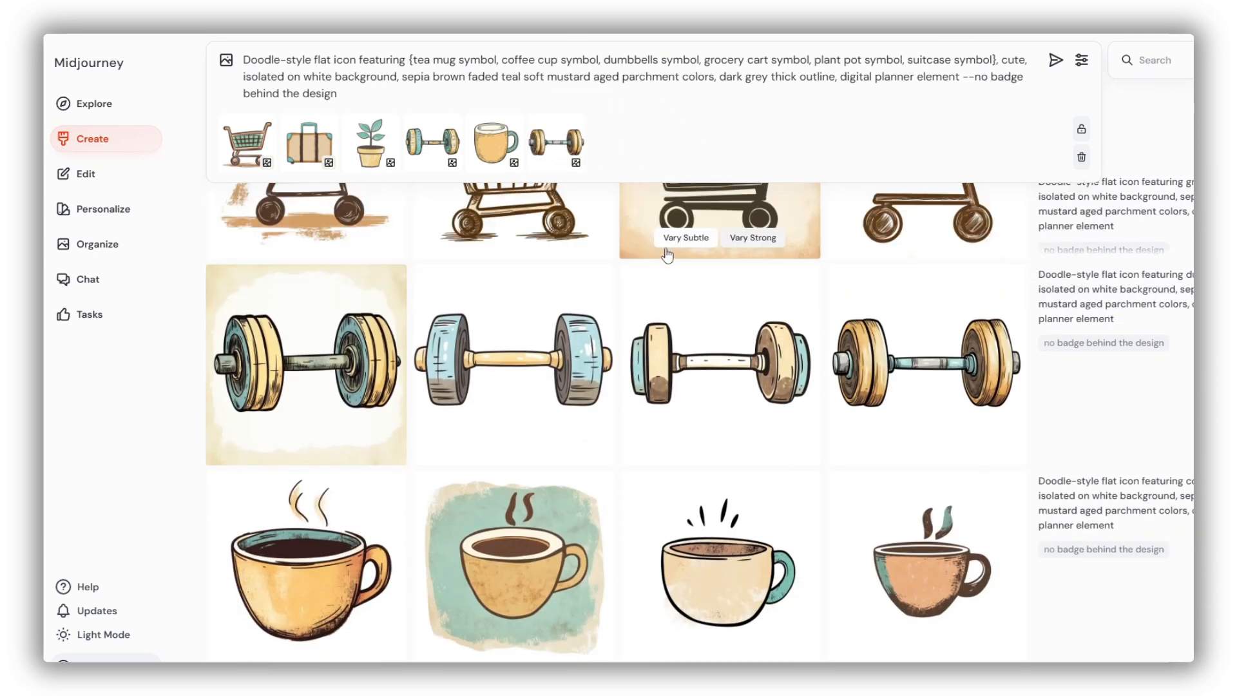
scroll(621, 403, "down", 5)
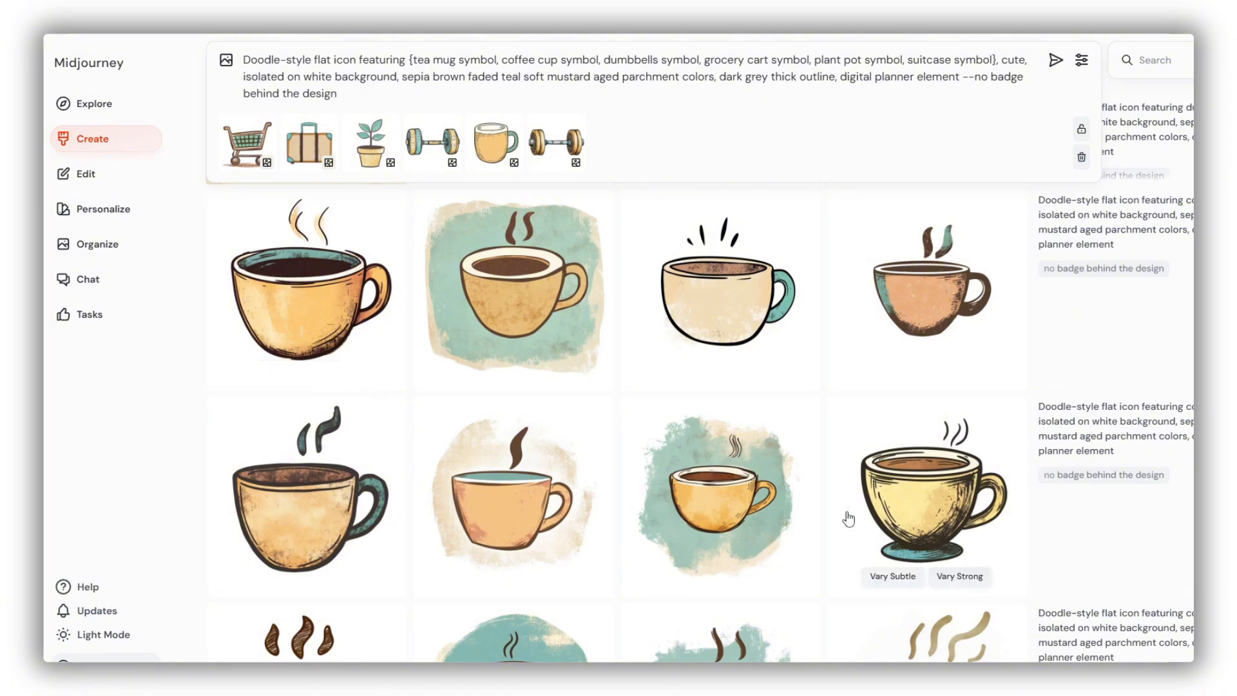
left_click_drag(844, 514, 651, 154)
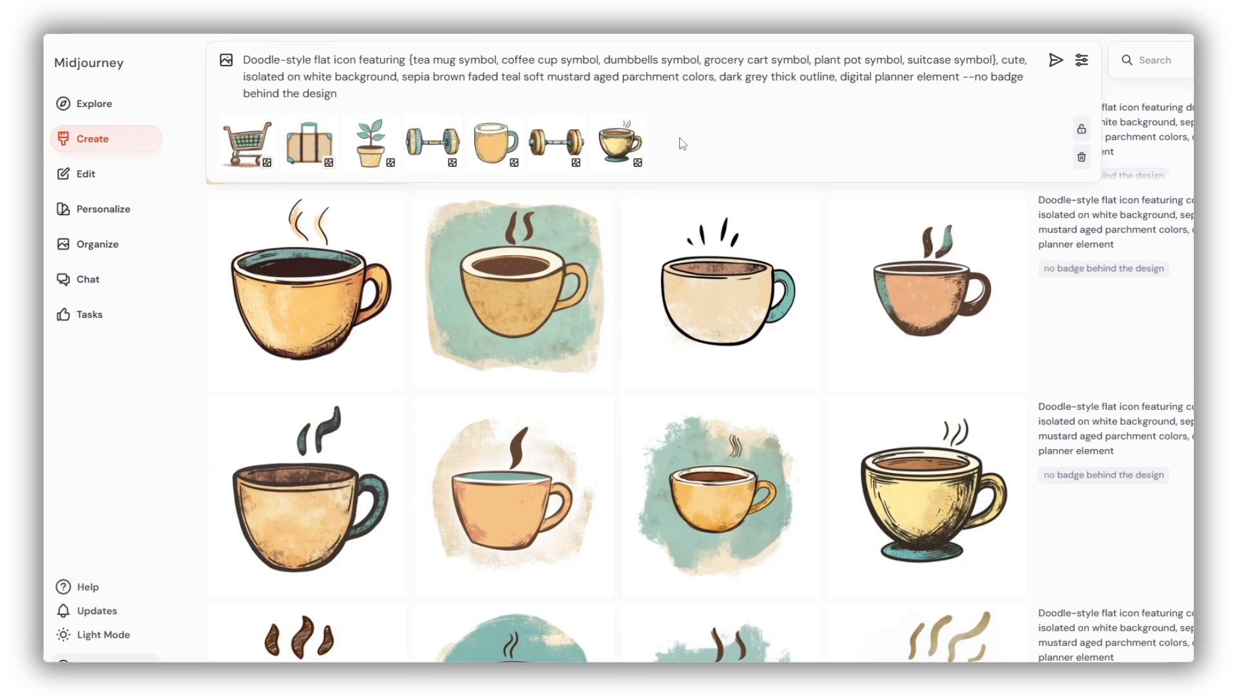
Generate the bulk prompt with the seven attached references and review the new mug, coffee cup and dumbbells icons.
key("Return")
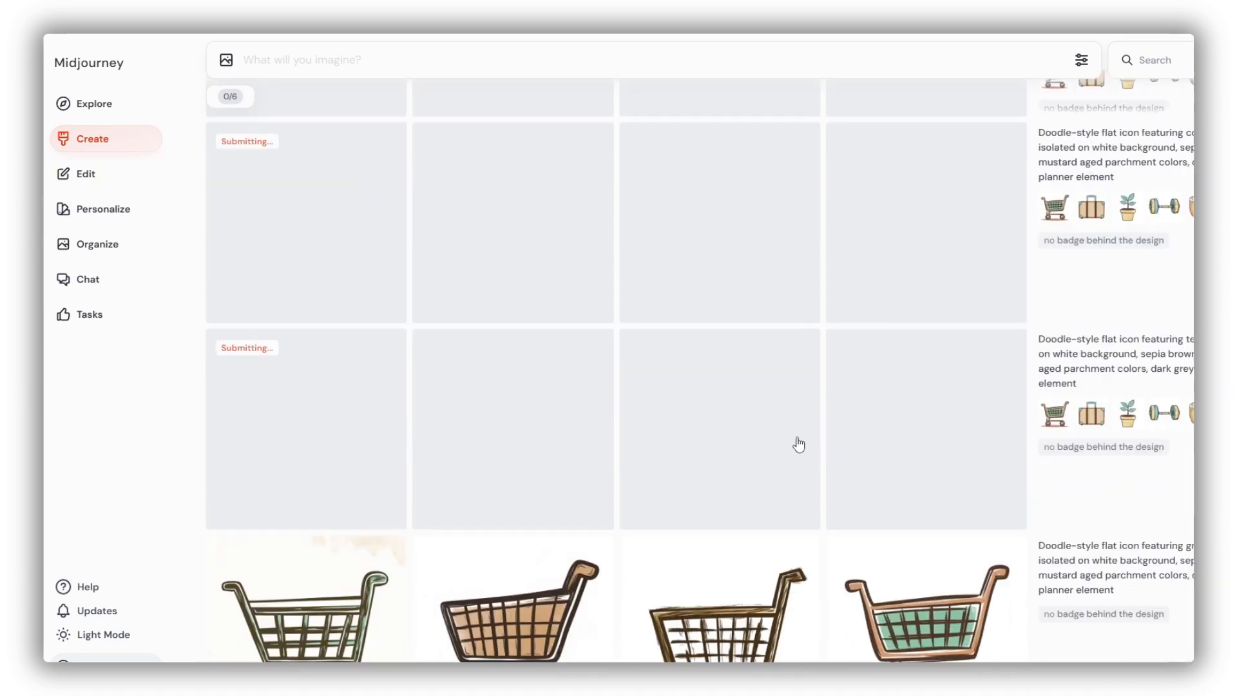
scroll(798, 444, "down", 2)
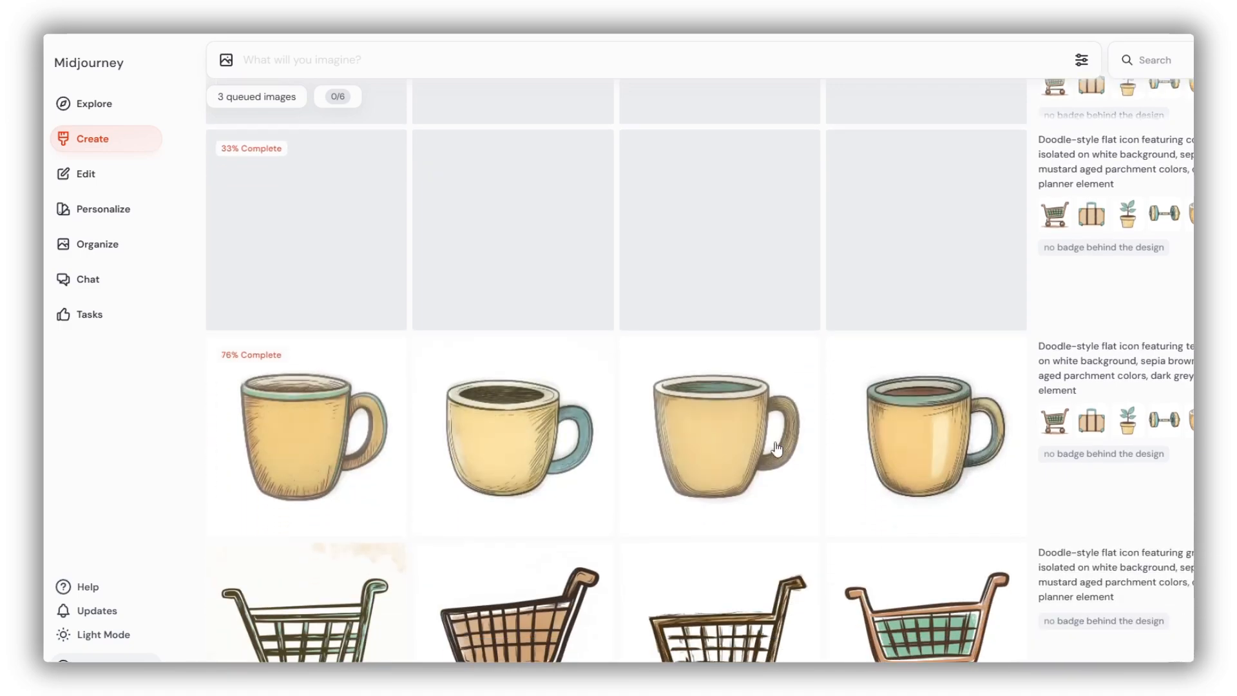
scroll(719, 450, "down", 3)
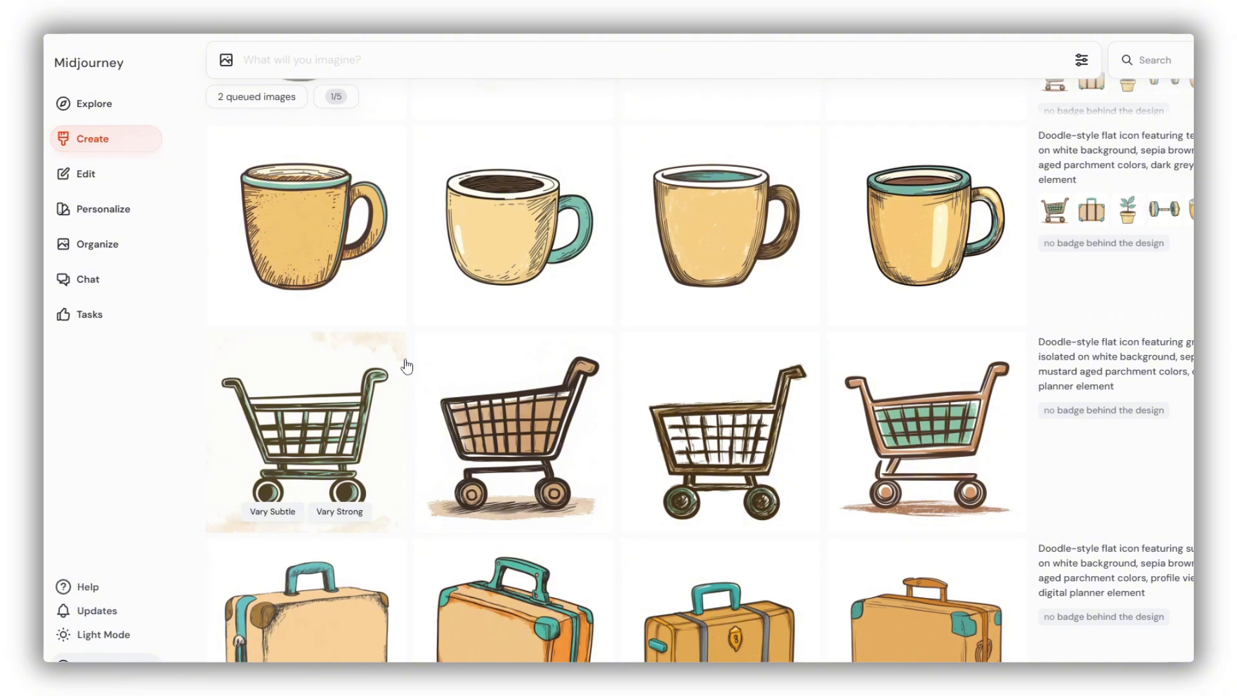
scroll(424, 419, "up", 2)
scroll(433, 506, "up", 2)
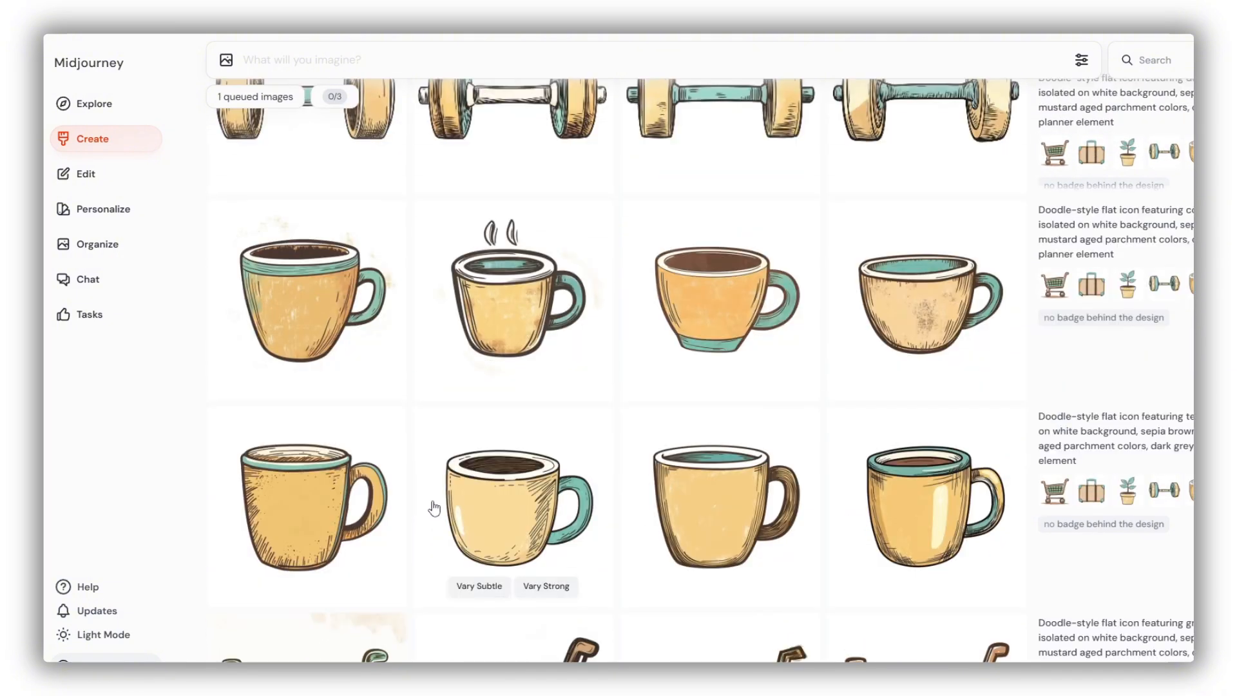
scroll(664, 516, "up", 3)
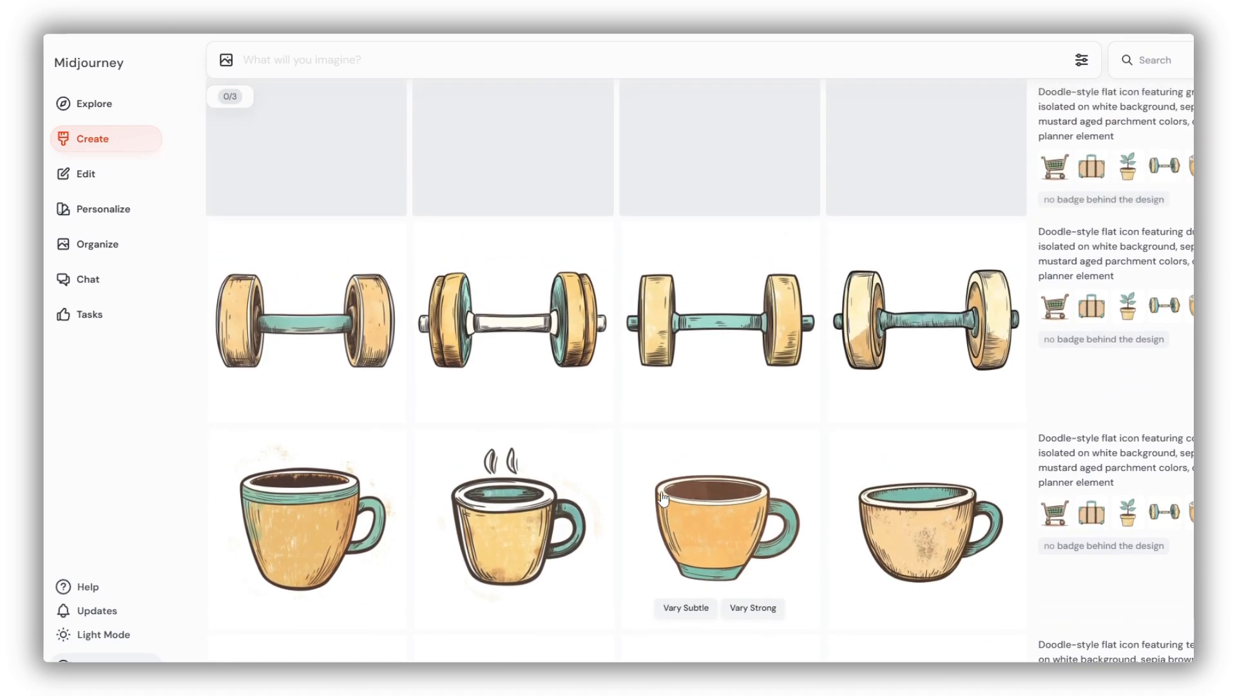
Review the new grocery cart, plant and suitcase icons and compare them with the earlier icons generated without image references.
scroll(663, 496, "up", 1)
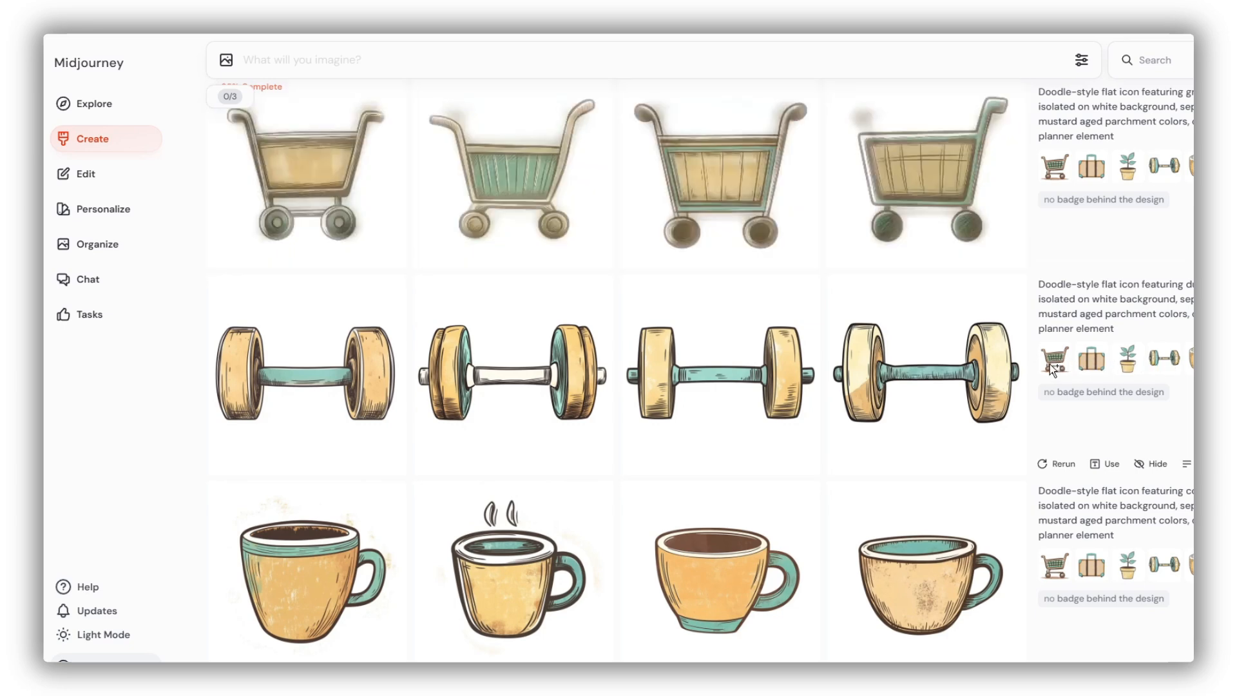
mouse_move(499, 443)
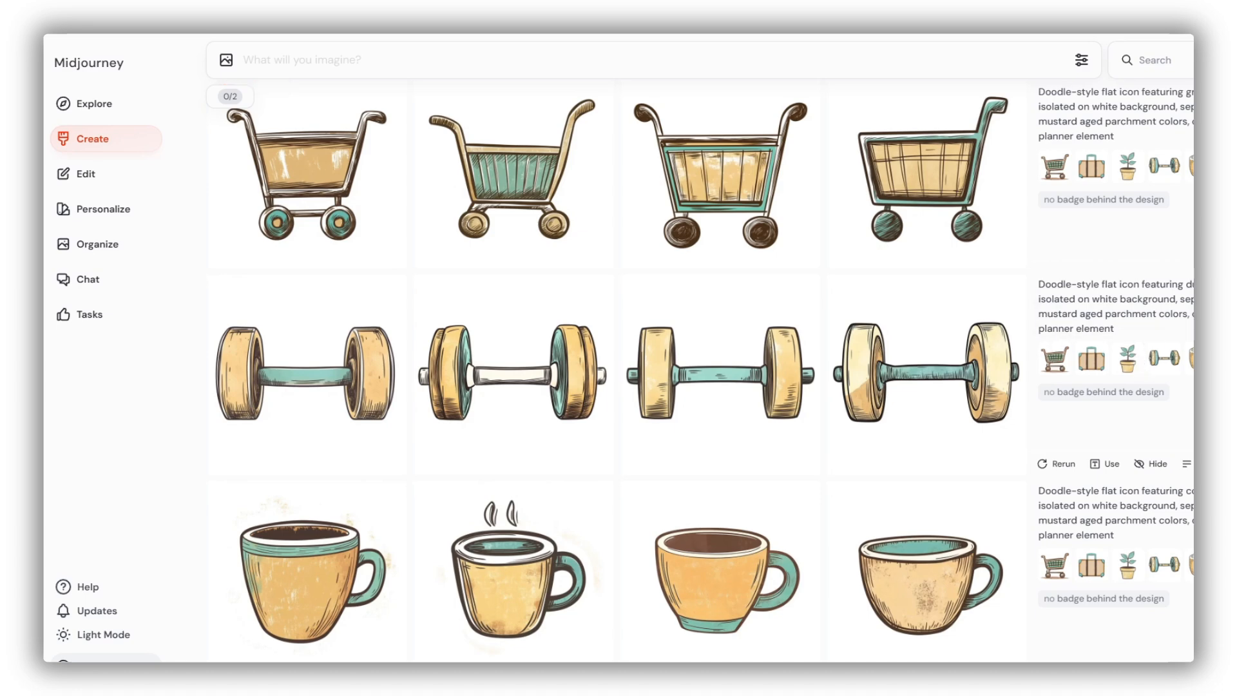
scroll(709, 510, "up", 2)
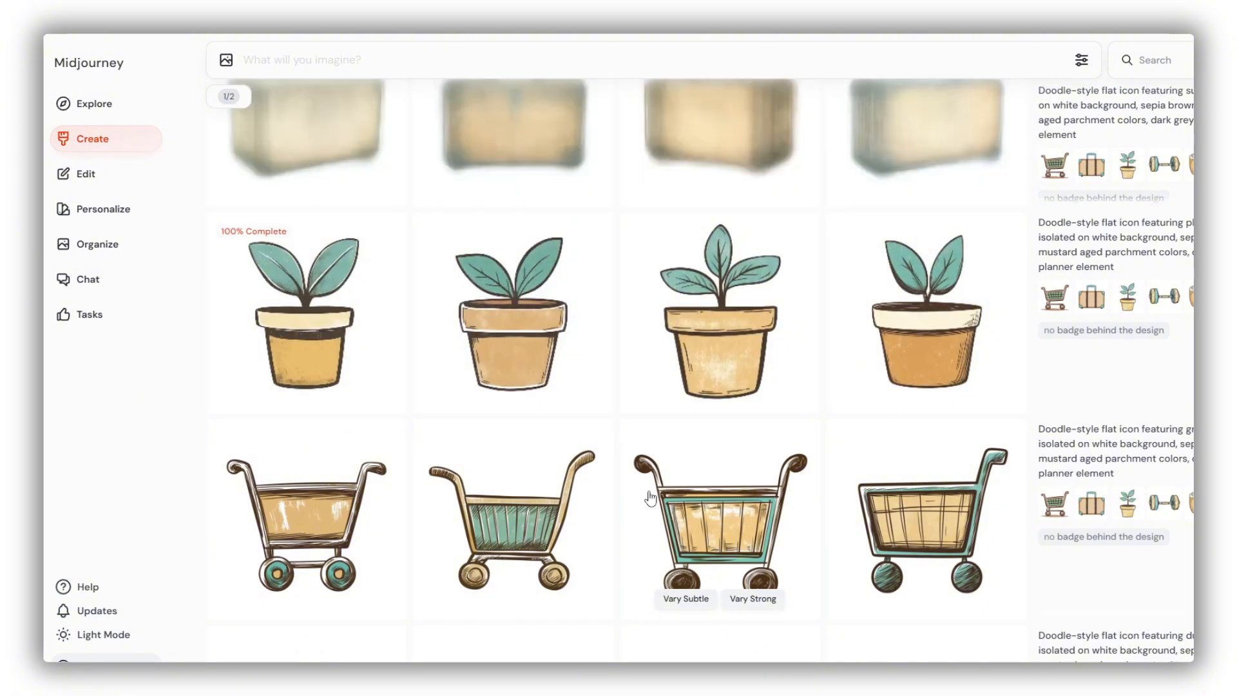
scroll(625, 469, "up", 2)
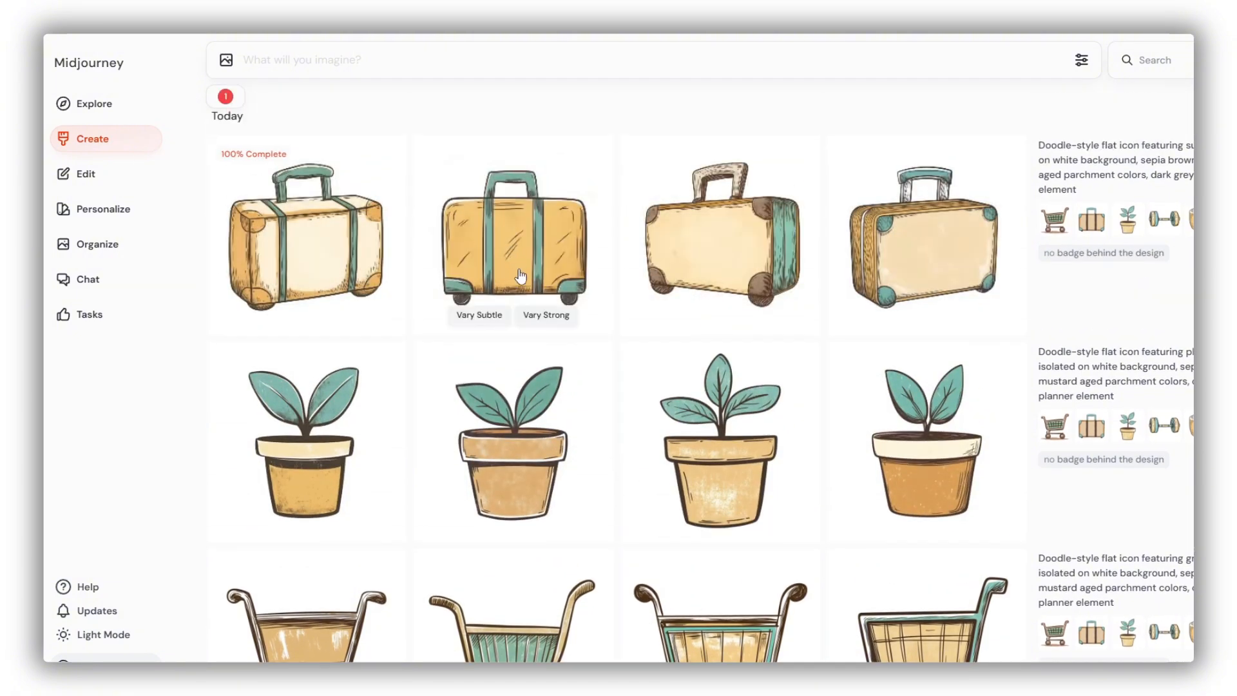
scroll(618, 321, "down", 12)
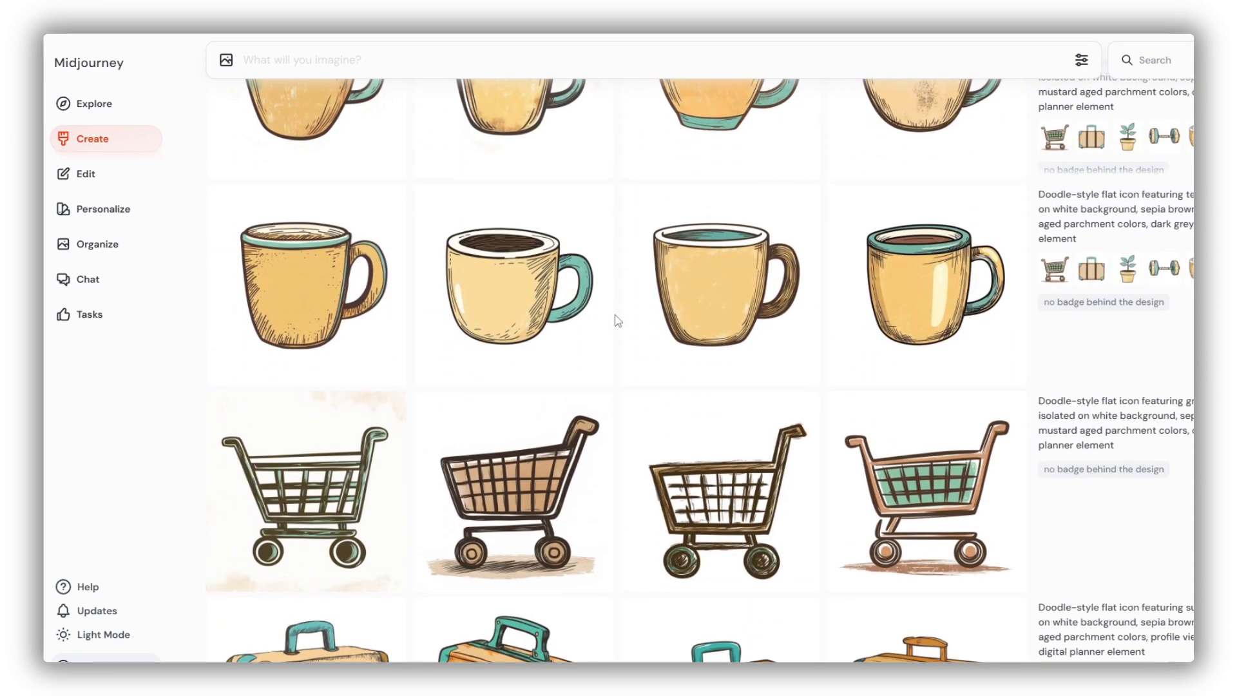
scroll(631, 332, "up", 6)
scroll(653, 368, "up", 8)
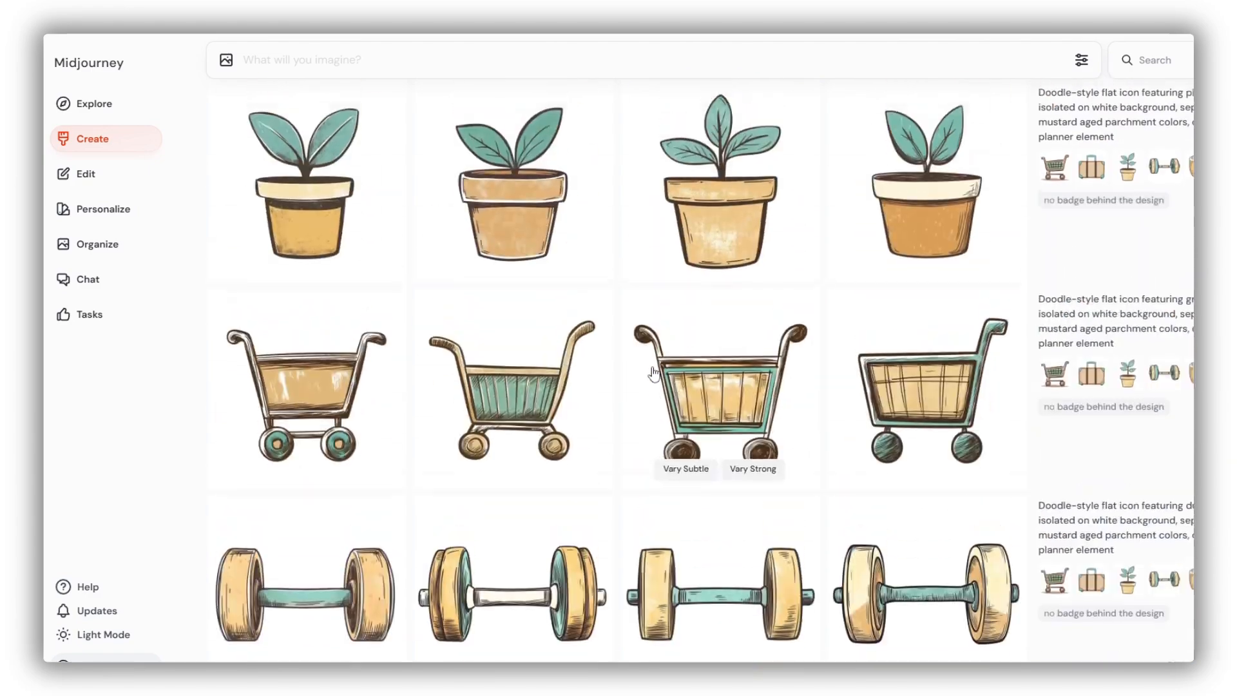
scroll(651, 373, "down", 12)
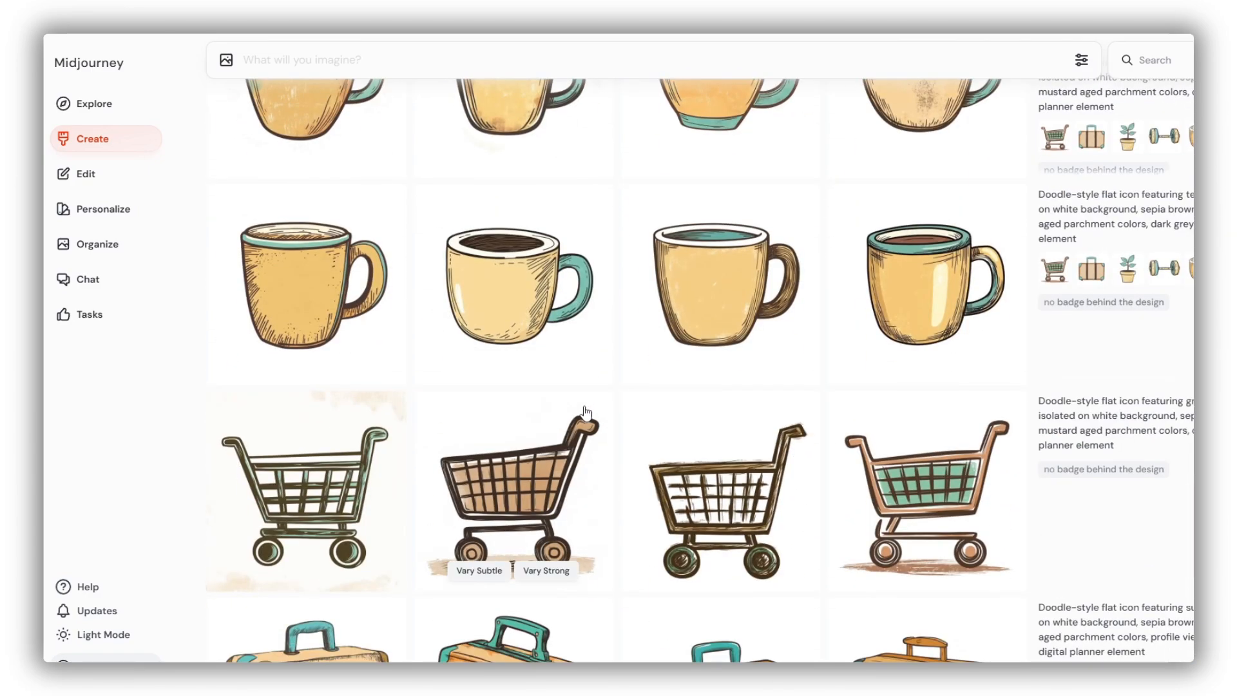
scroll(586, 411, "up", 15)
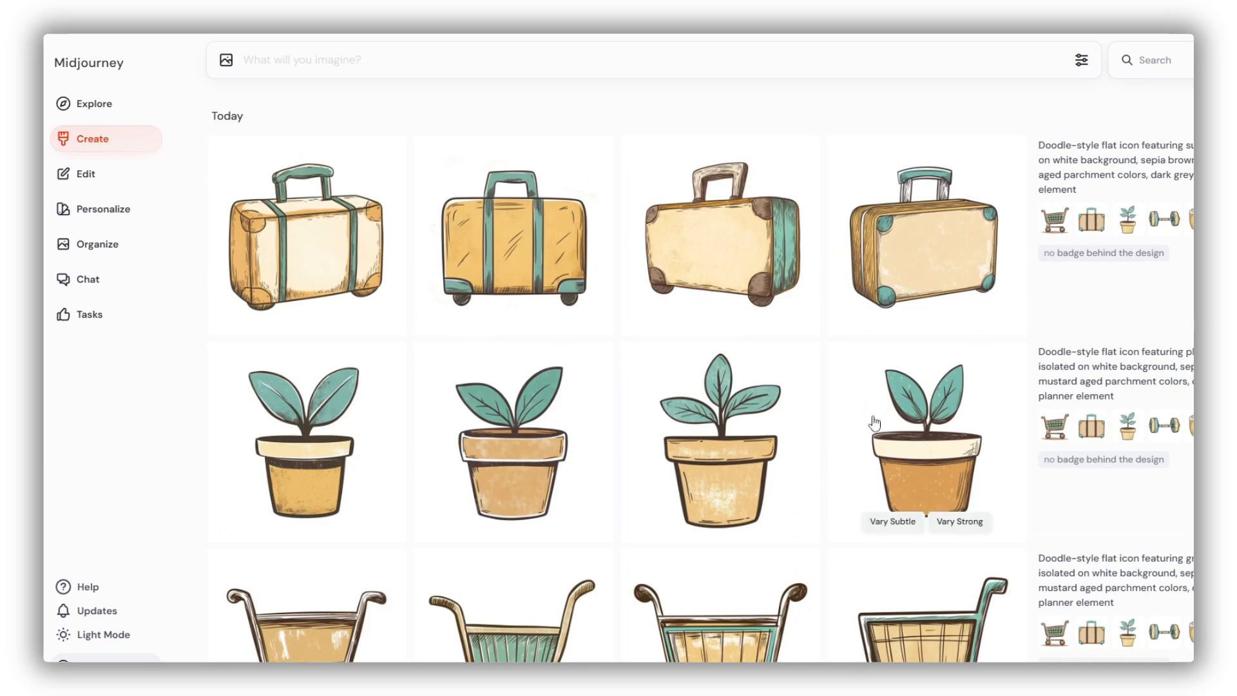
scroll(580, 452, "down", 13)
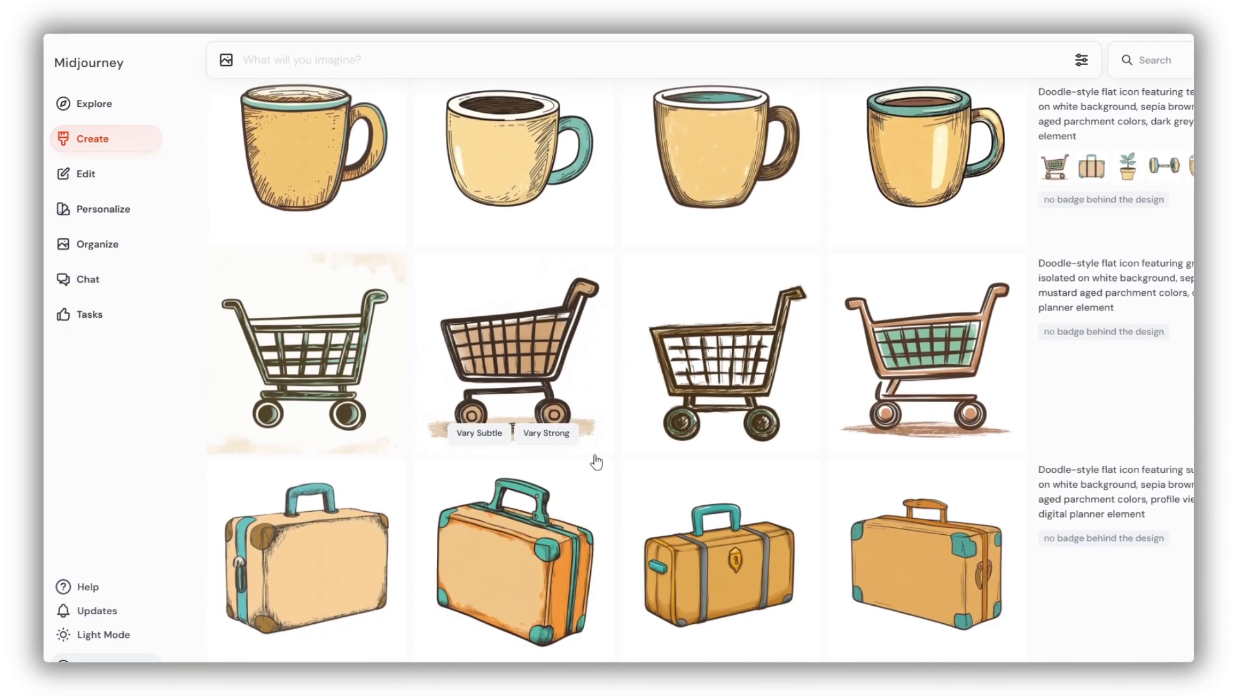
scroll(595, 462, "down", 3)
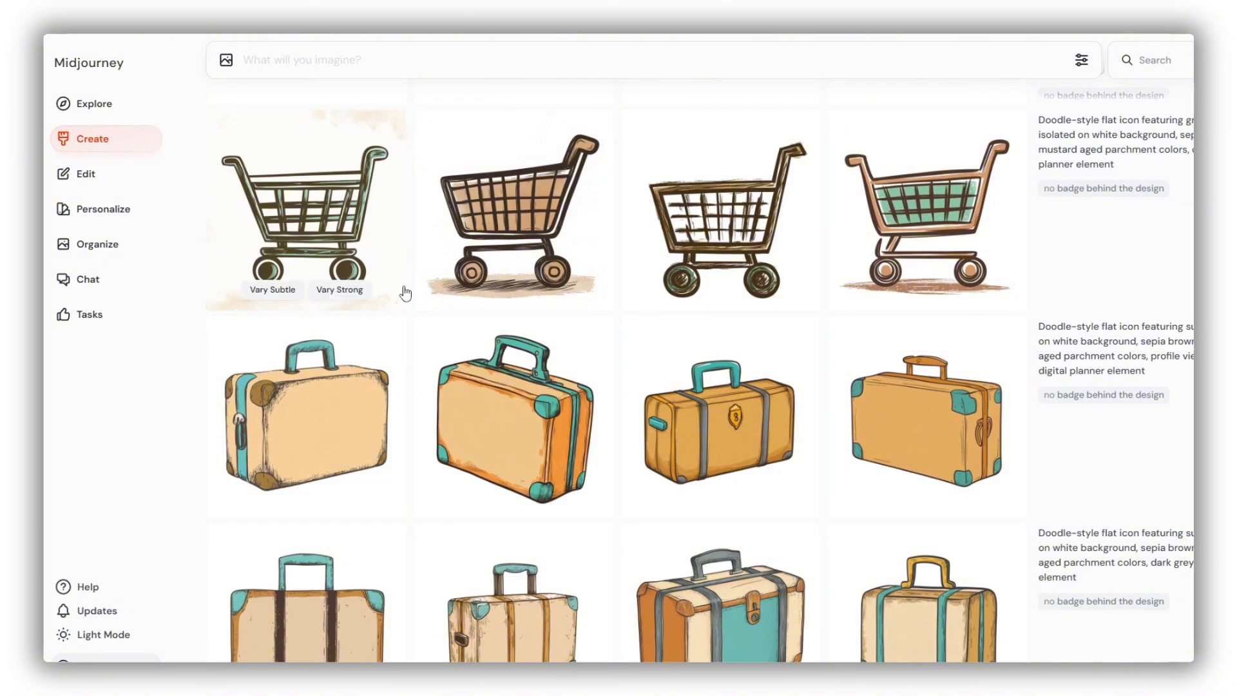
scroll(483, 451, "down", 10)
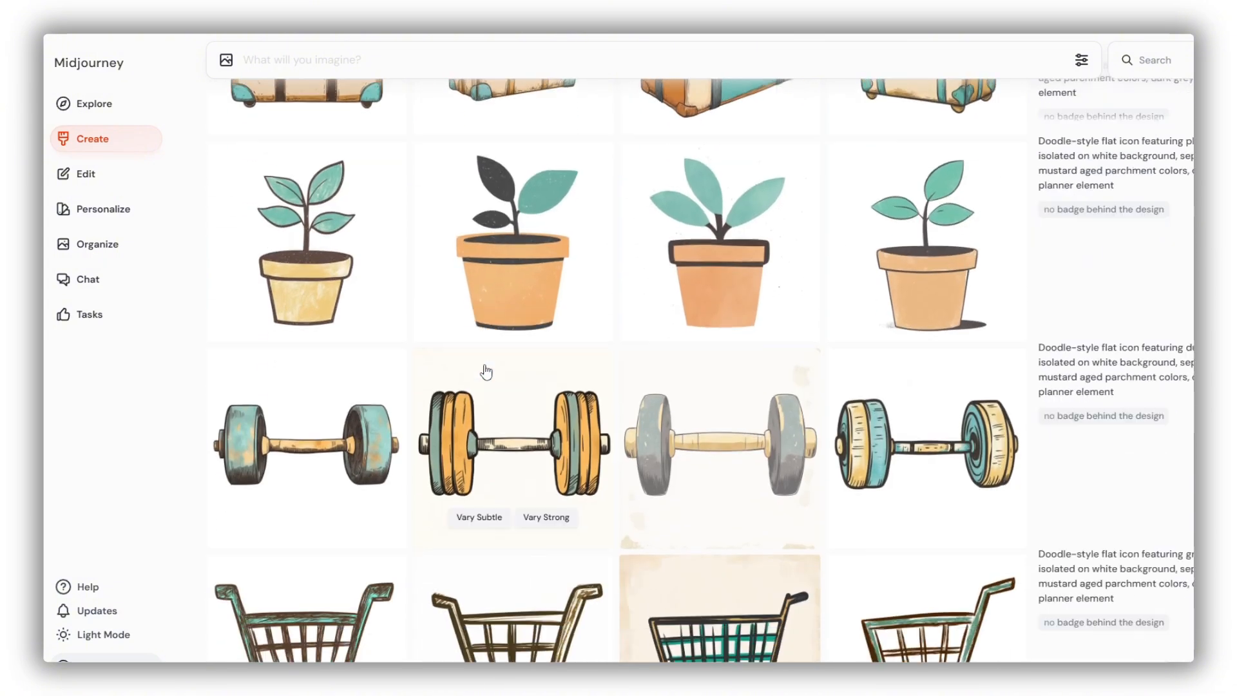
scroll(486, 371, "down", 4)
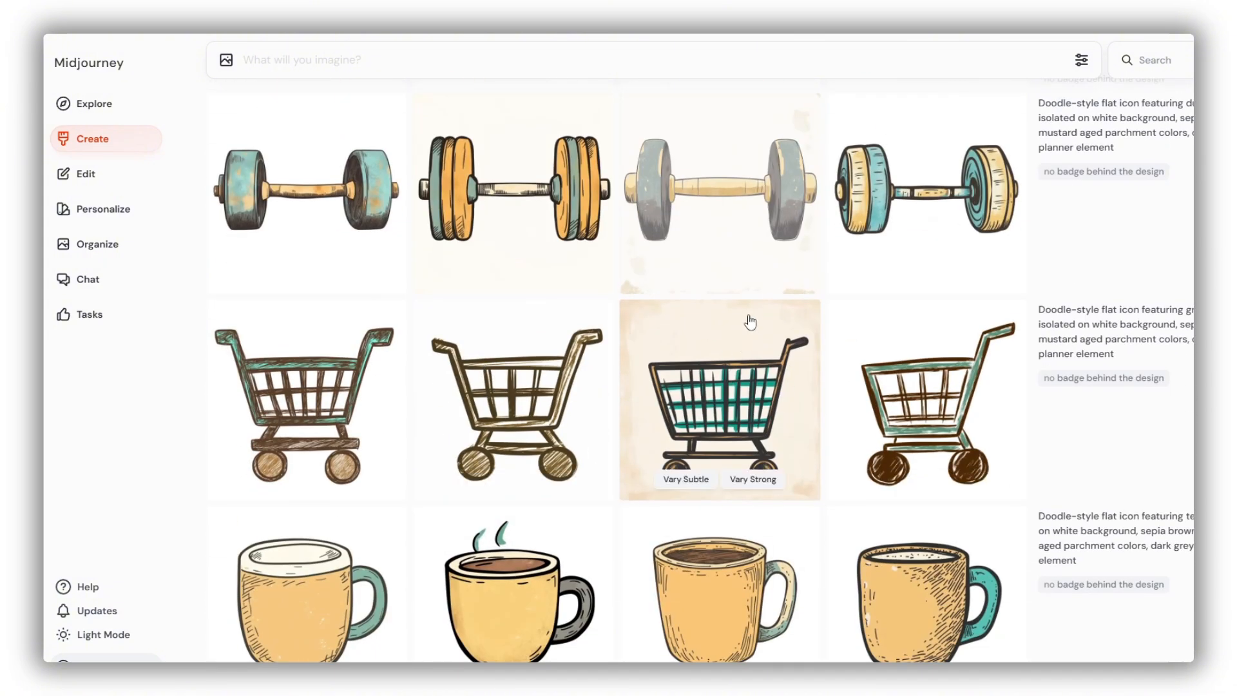
Switch to Canva, remove the background of the cream-backed grocery cart image and give the page a blue-grey background after trying other colours.
left_click(738, 328)
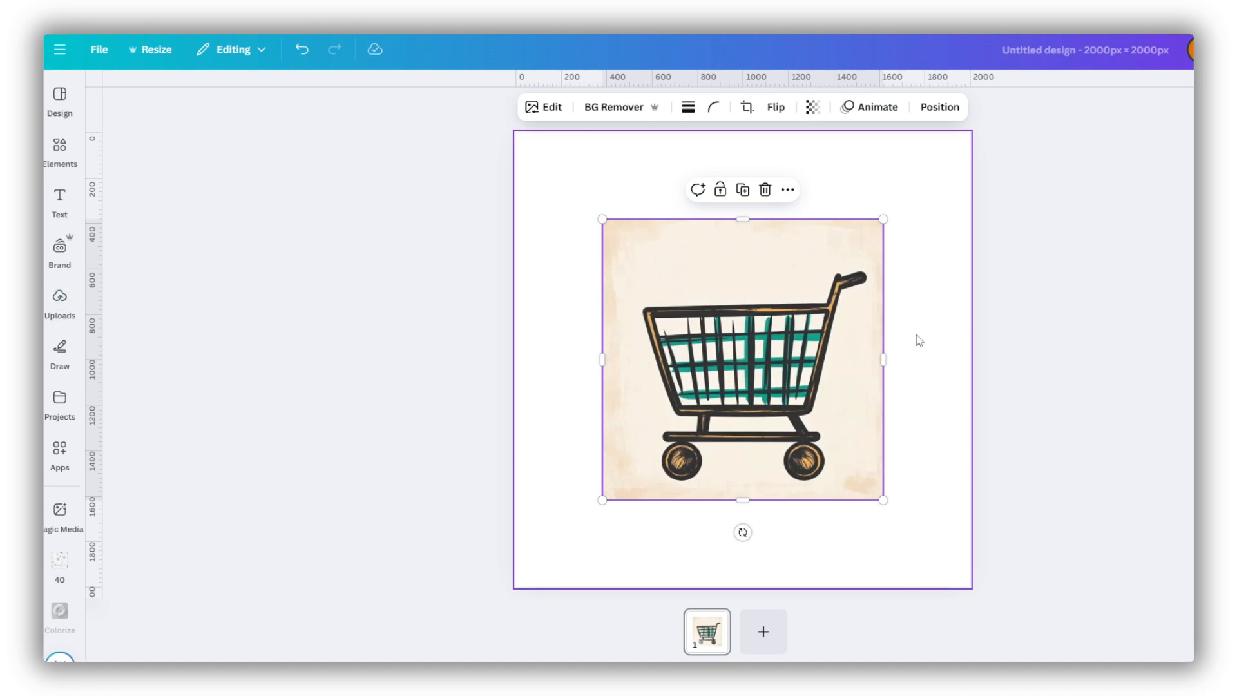
left_click(611, 108)
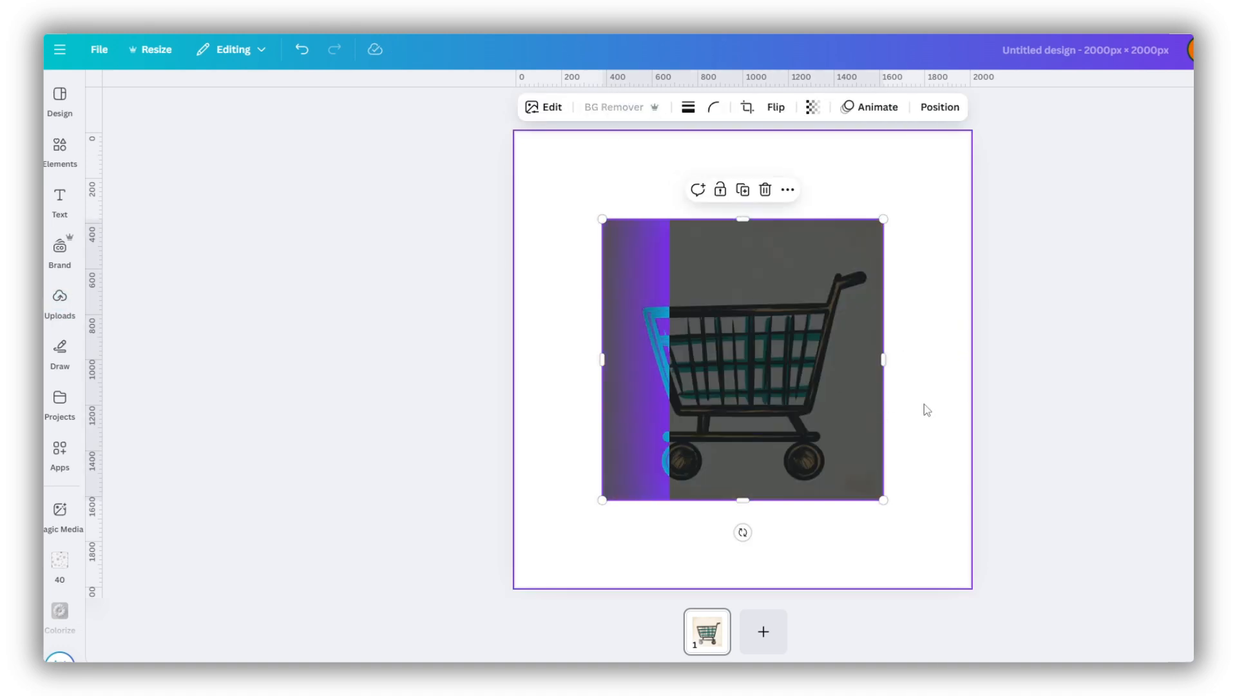
left_click(659, 107)
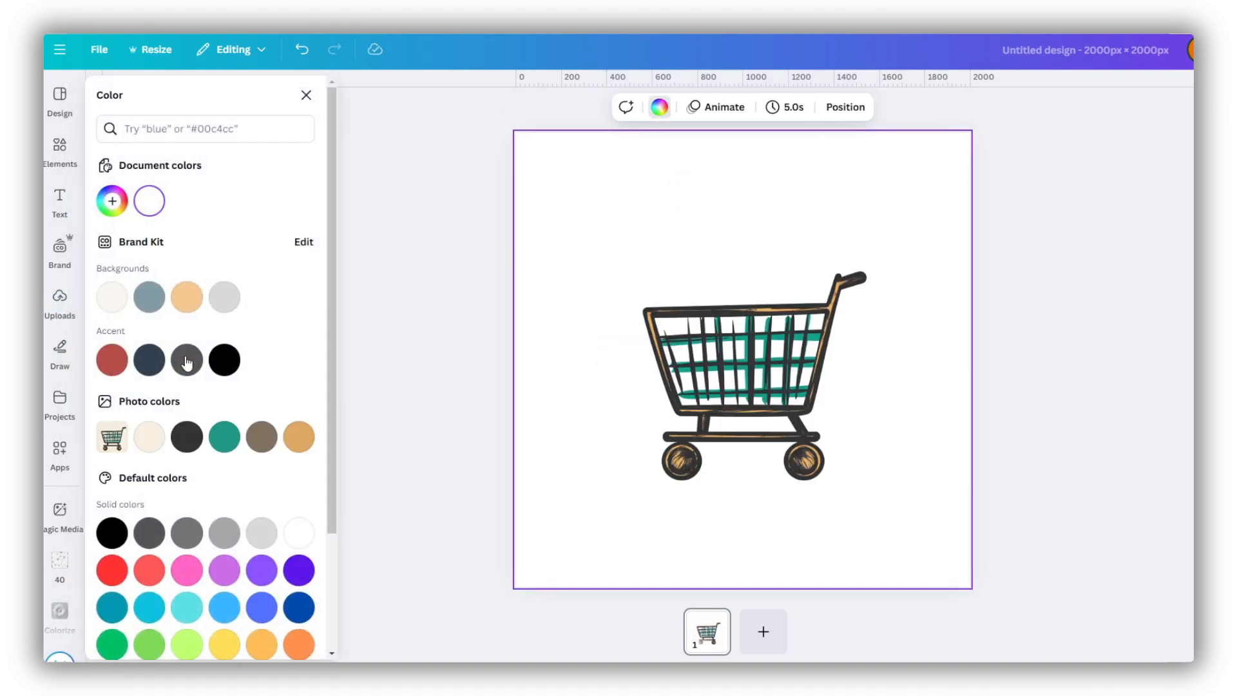
left_click(187, 360)
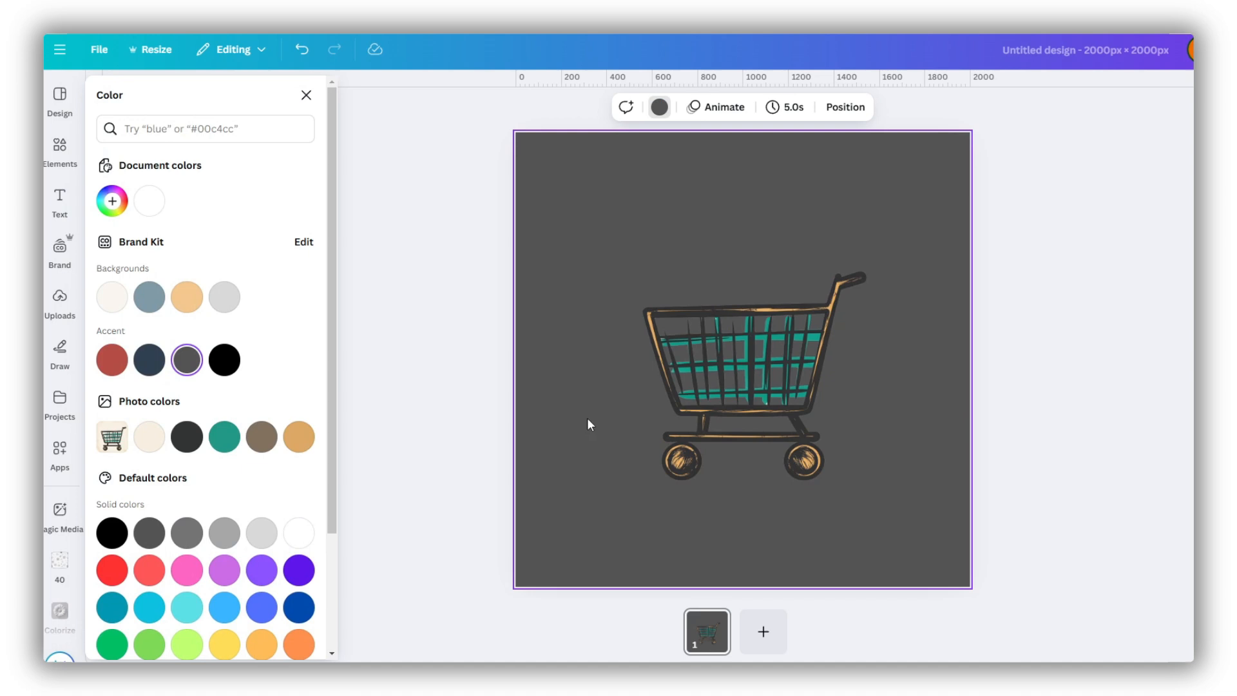
left_click(262, 437)
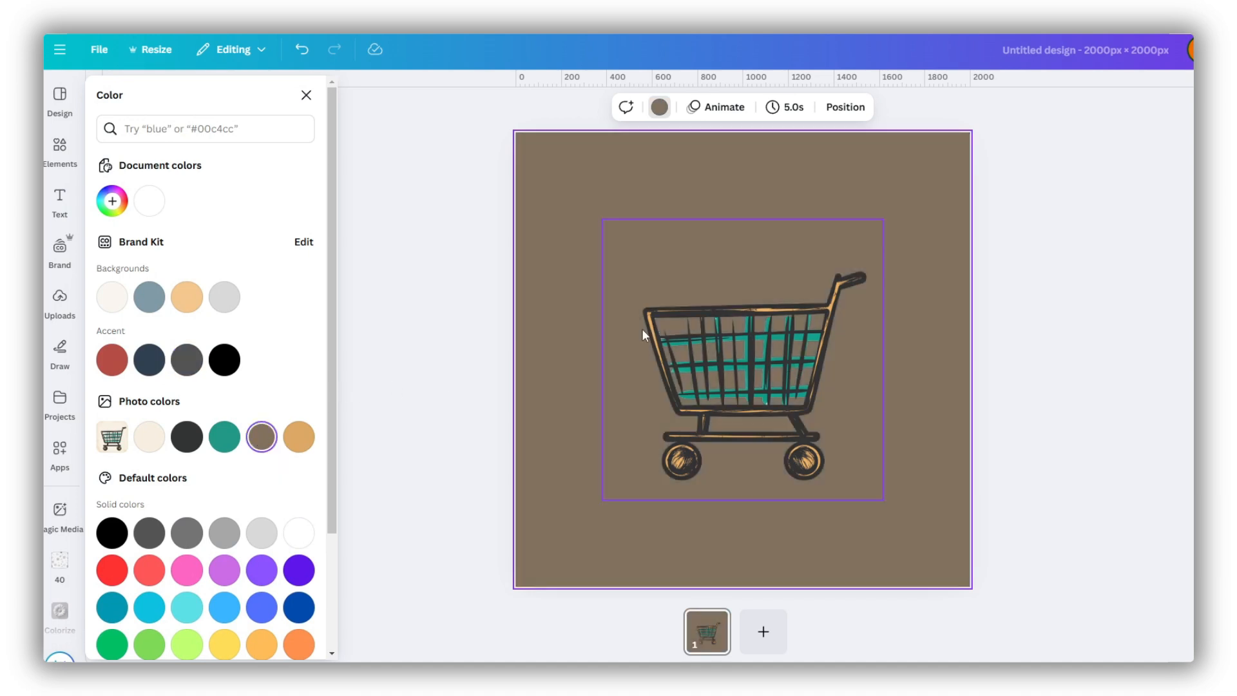
left_click(299, 437)
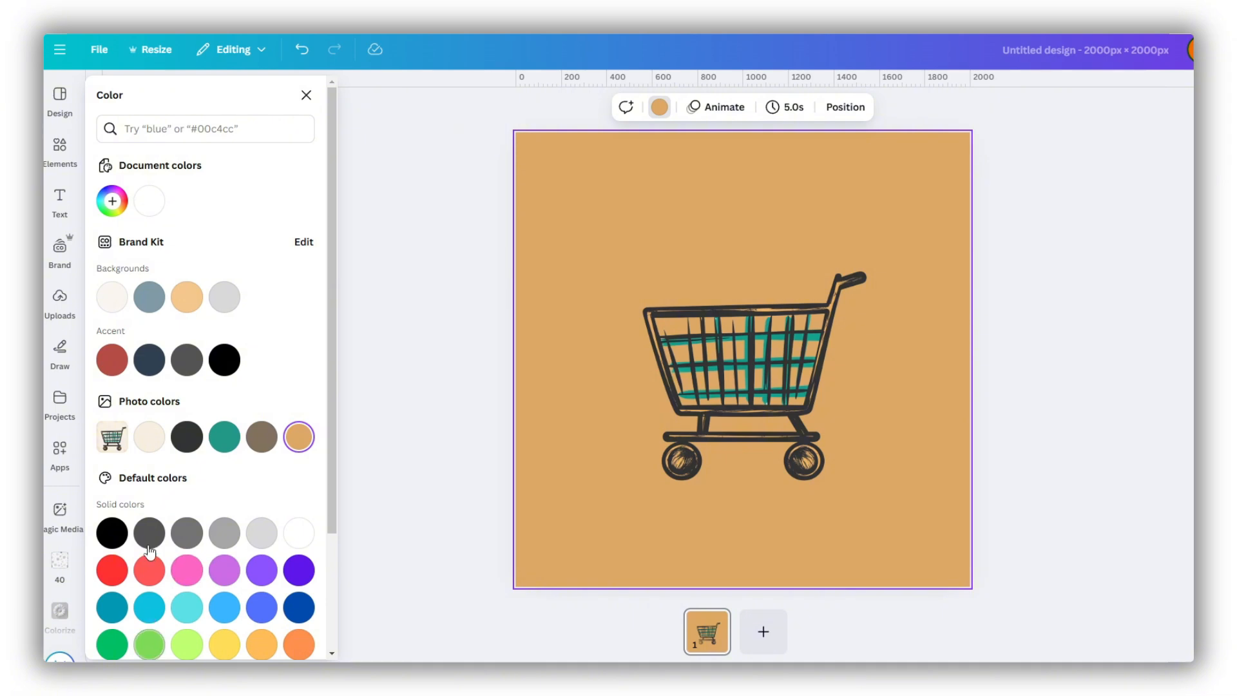
left_click(148, 297)
Give the grocery cart image a white (#FFFFFF) Outline shadow with a size of about 76.
left_click(645, 271)
left_click(544, 107)
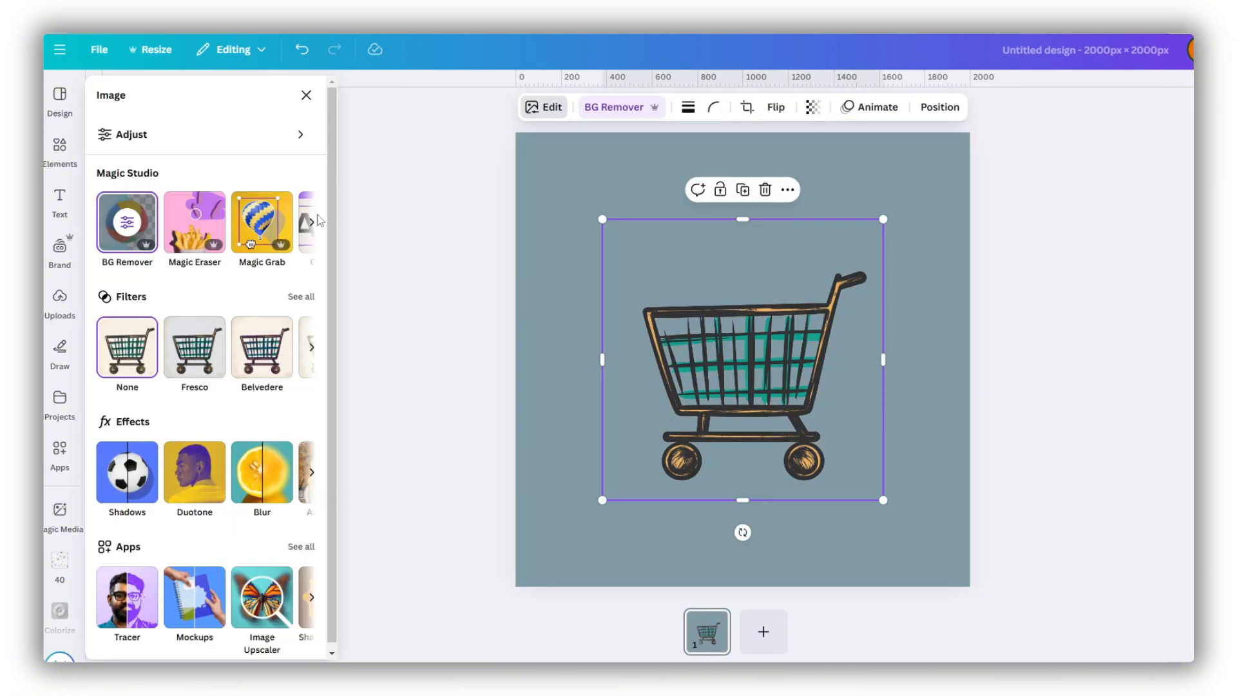
left_click(127, 475)
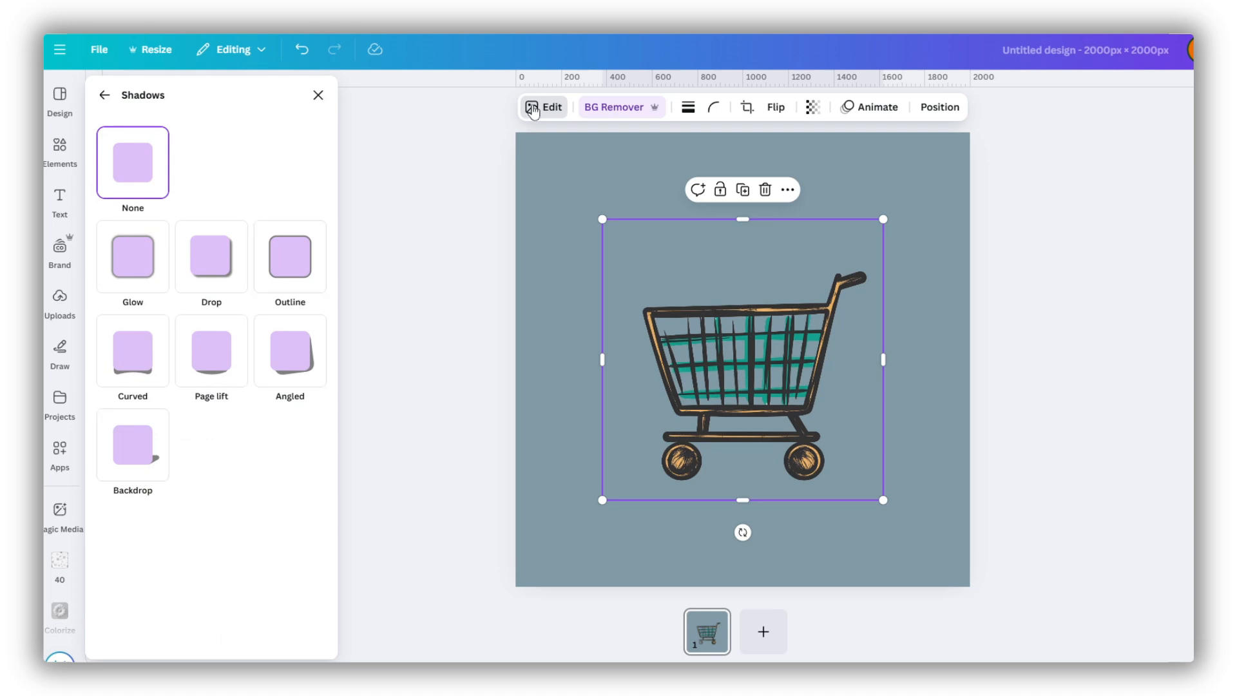
left_click(103, 96)
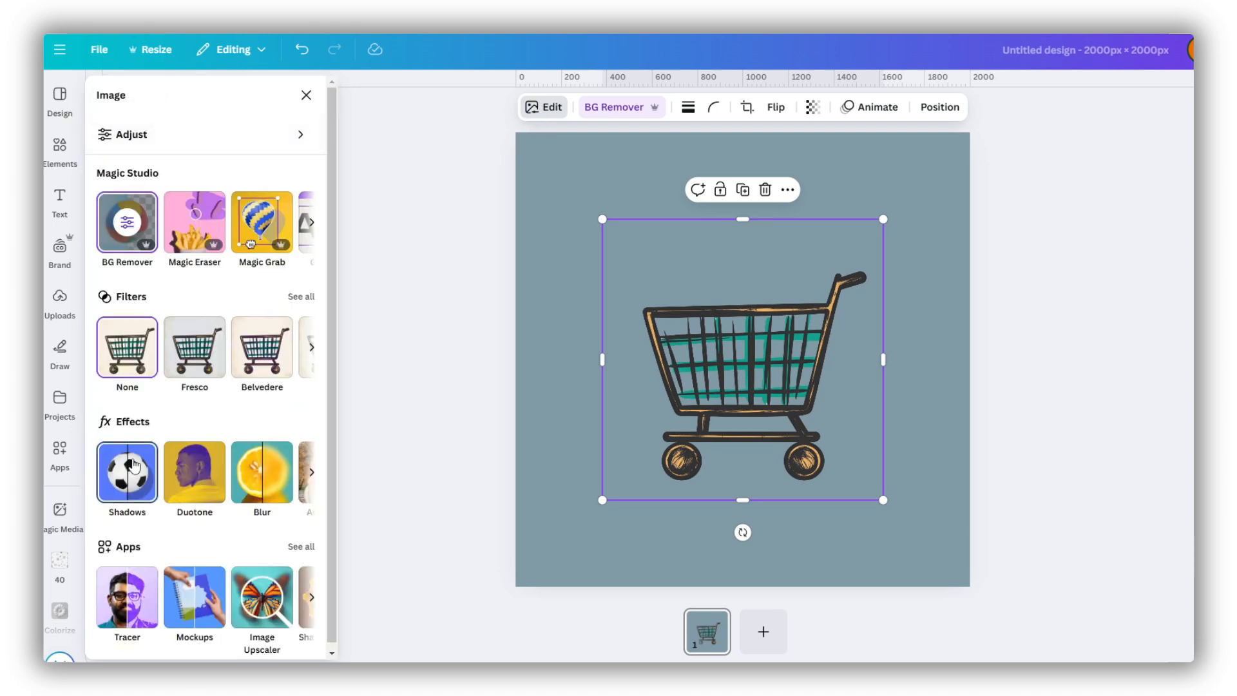
left_click(128, 480)
left_click(301, 258)
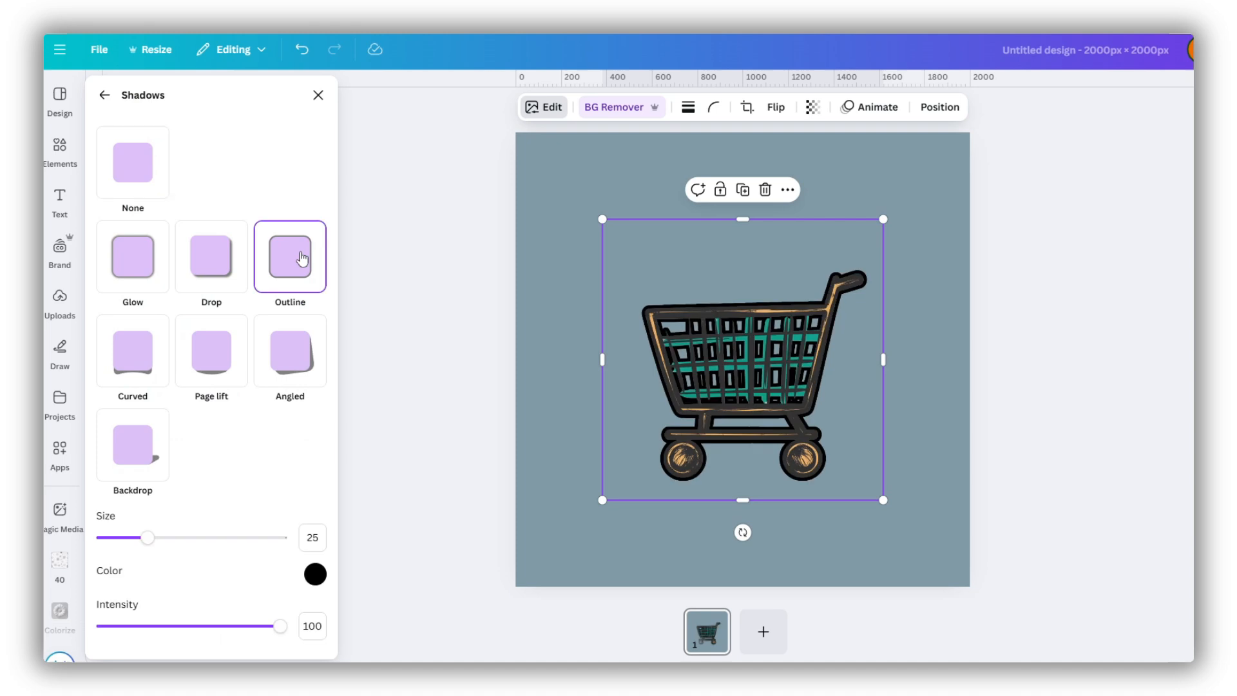
left_click(315, 573)
left_click_drag(339, 473, 301, 413)
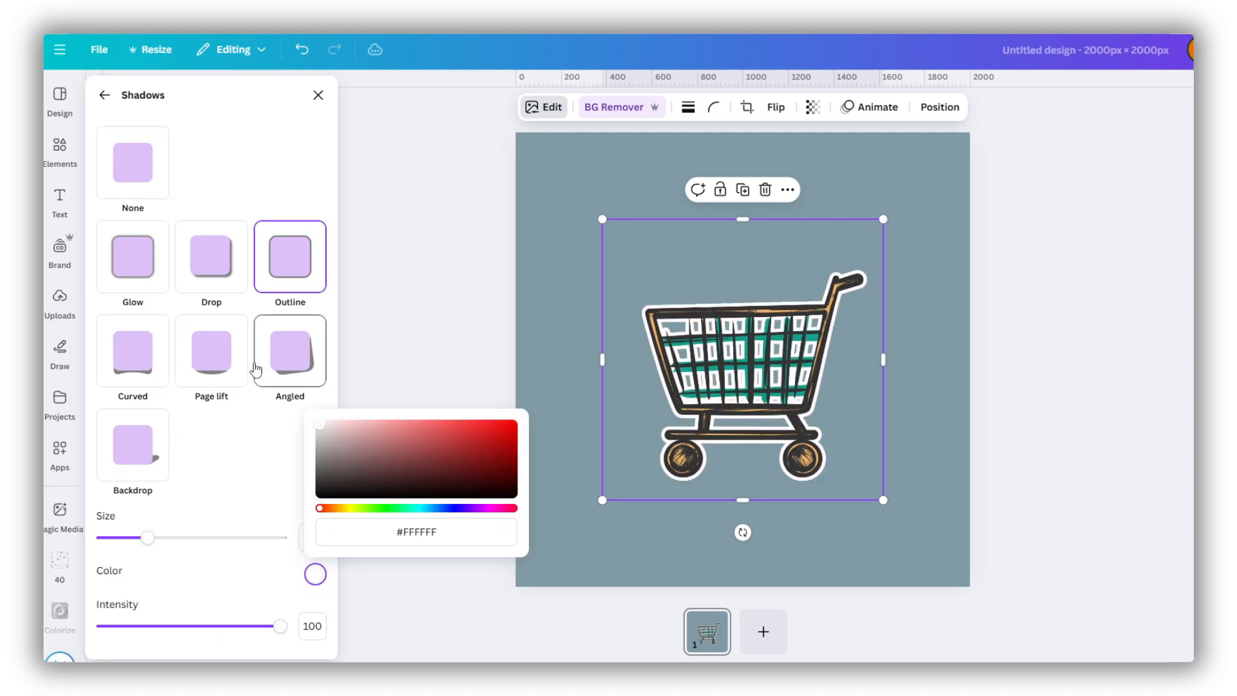
left_click_drag(155, 547, 241, 558)
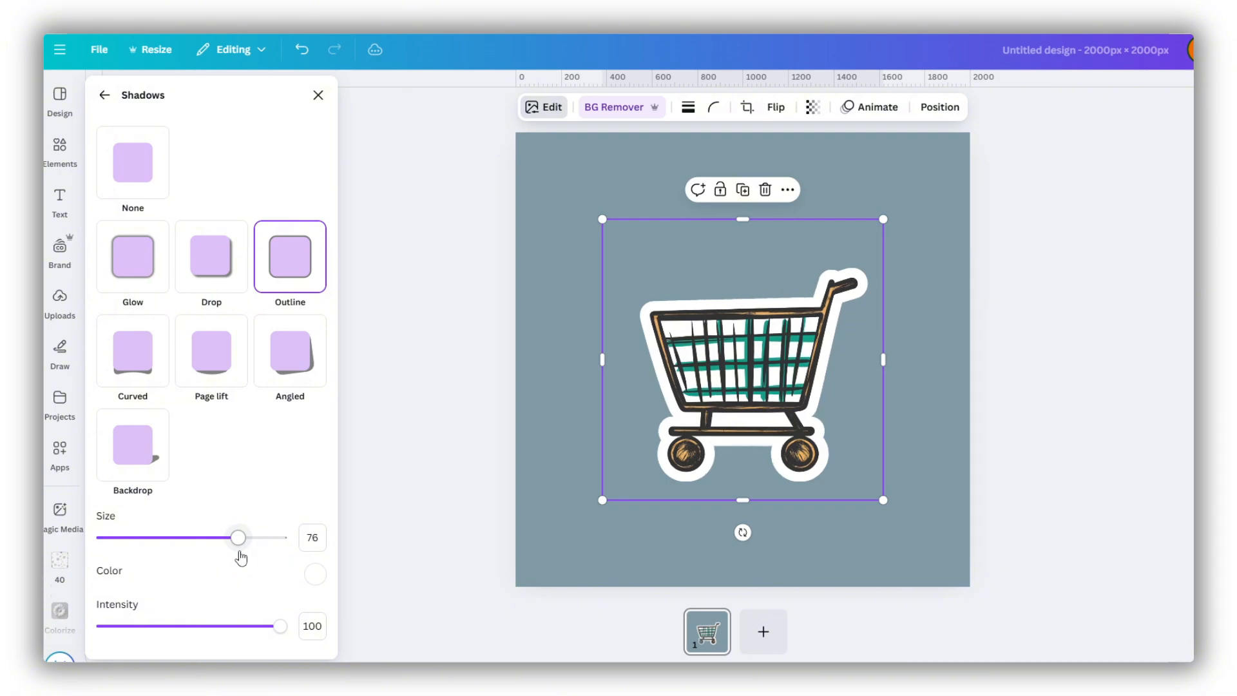
left_click_drag(241, 559, 248, 560)
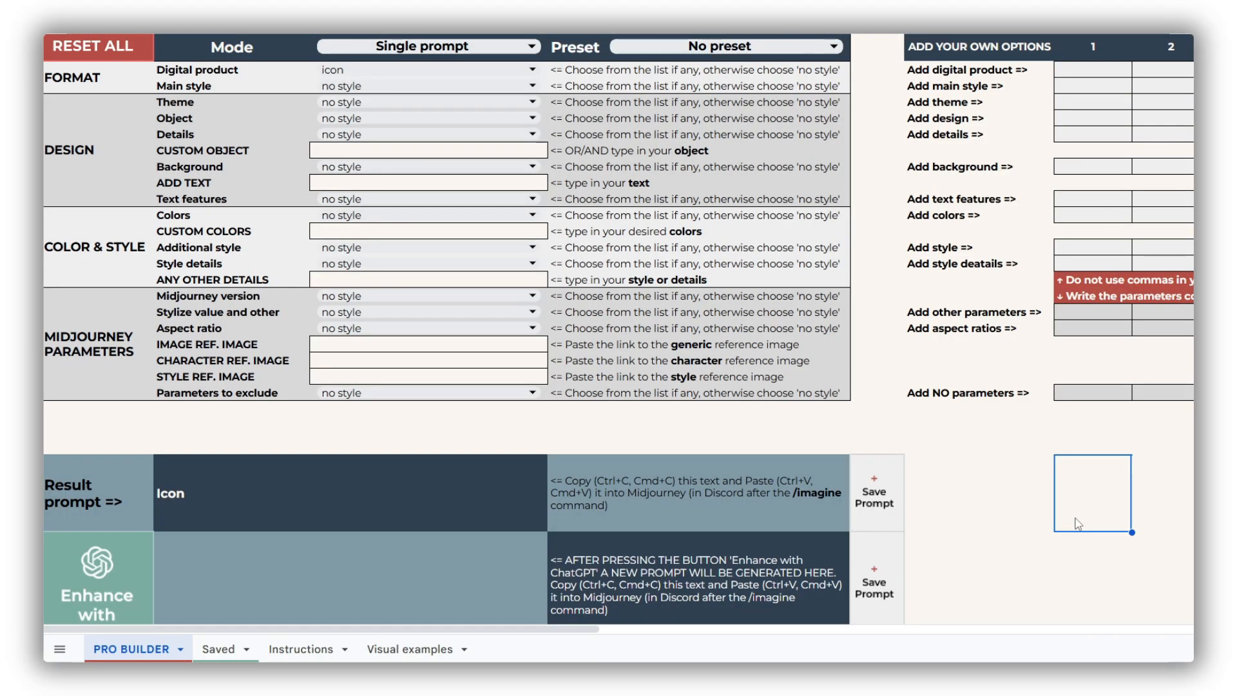
In the PRO BUILDER sheet, set the digital product to flat logo and add "fine jewelry" as the first custom theme option.
double_click(377, 71)
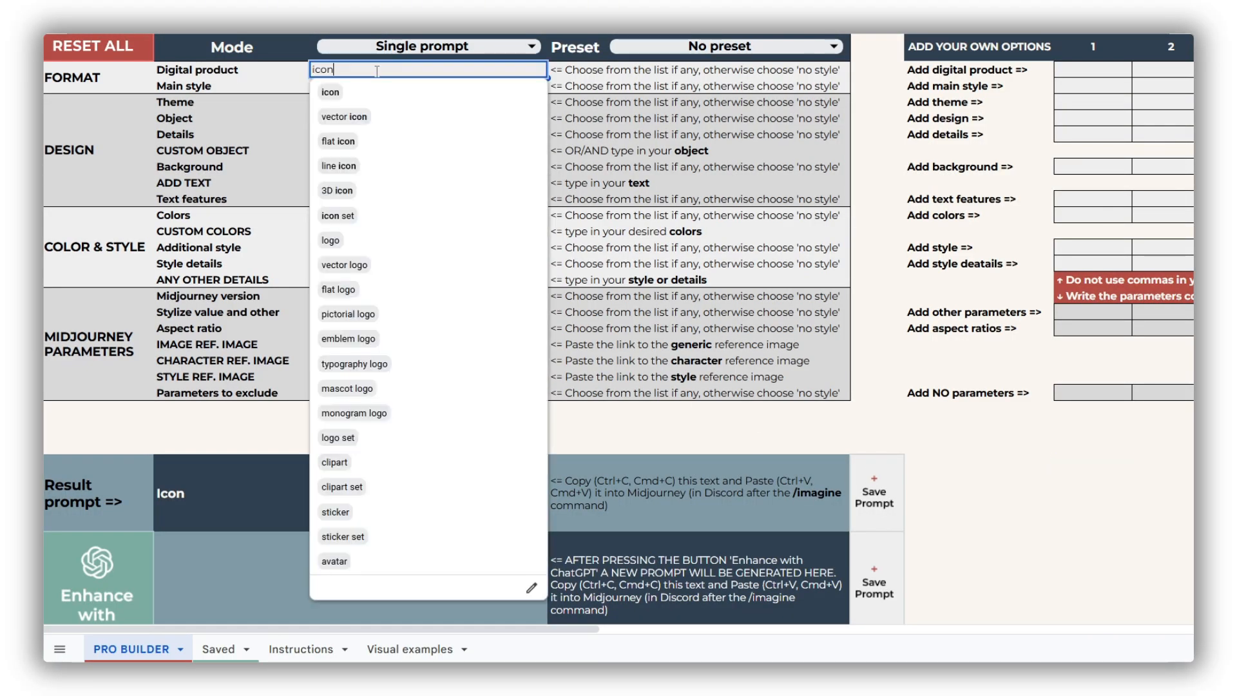
left_click(390, 291)
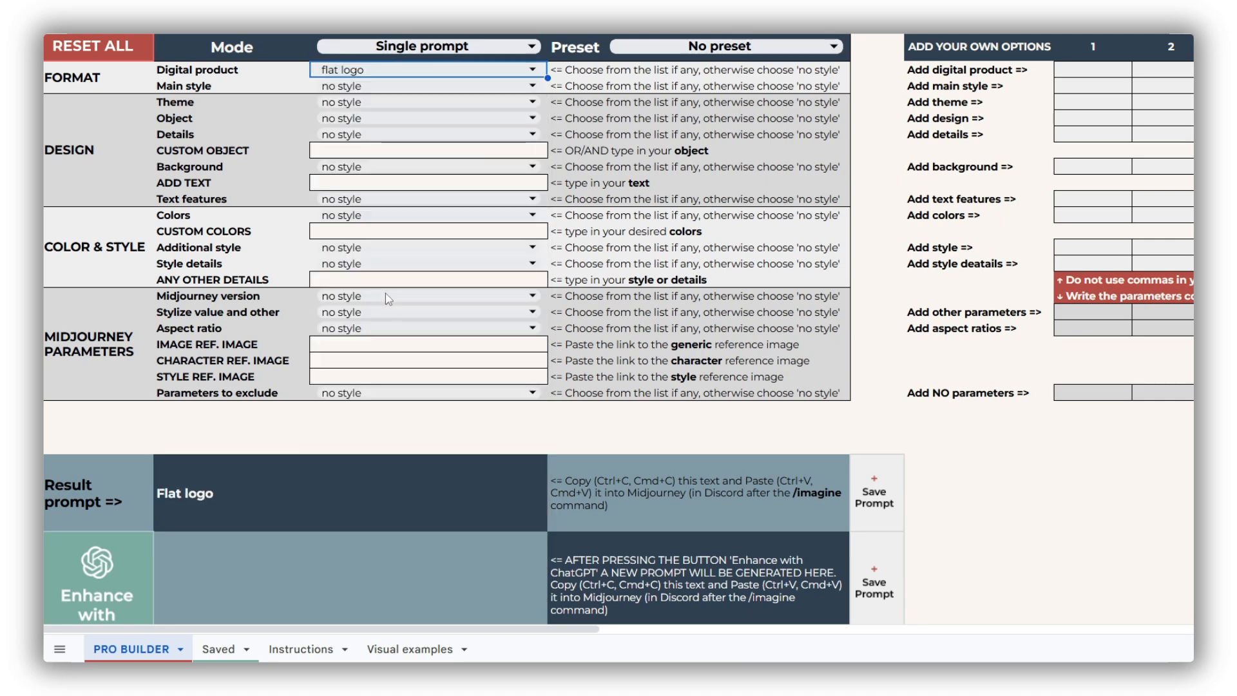
left_click(1075, 107)
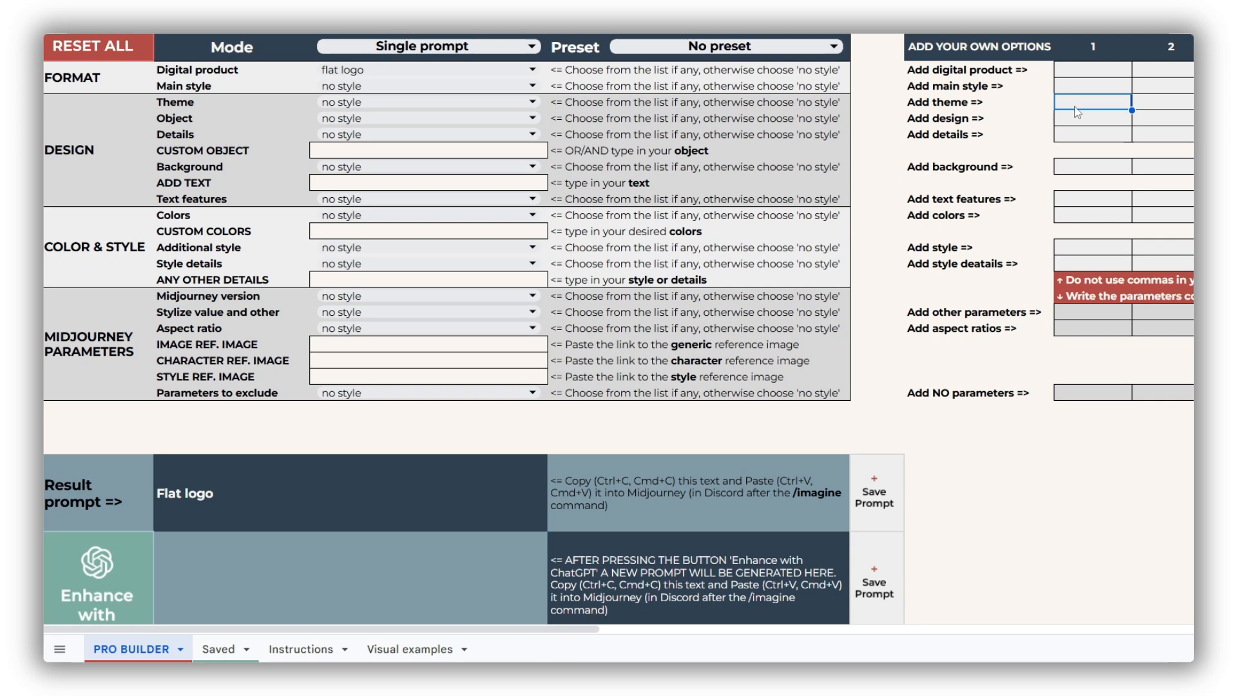
type("fine jewe")
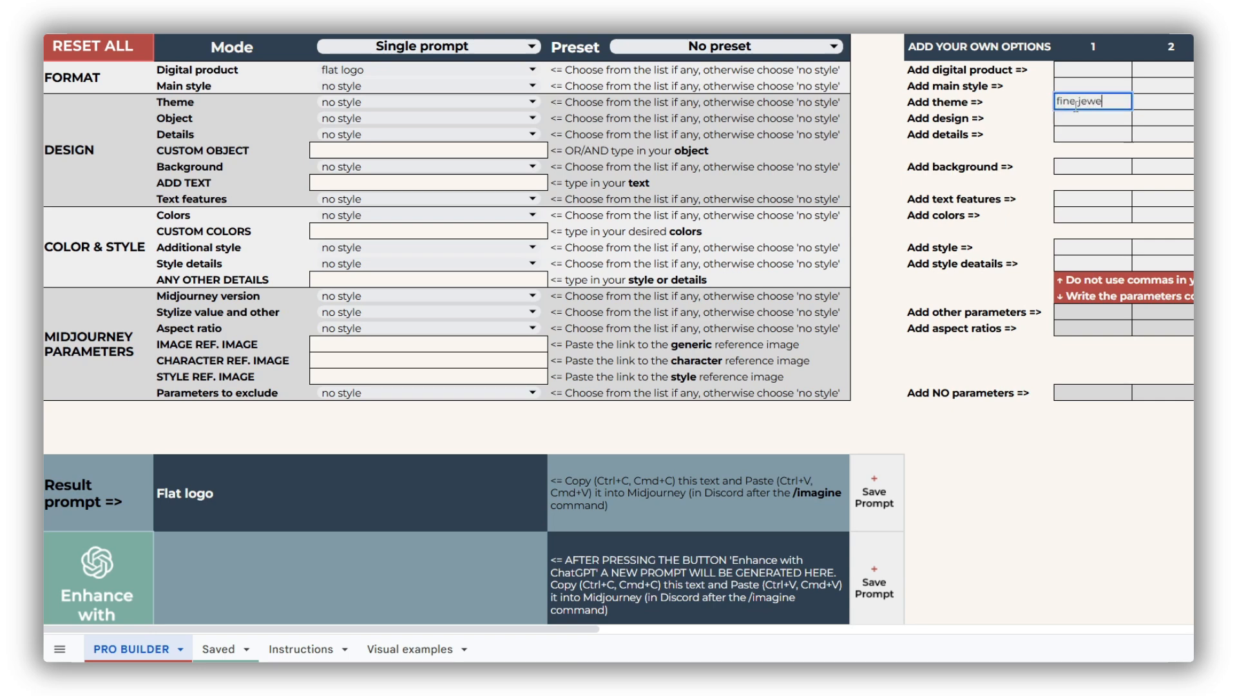
type("lry")
key("Return")
Choose fine jewelry as the theme and enter AURELIA as the logo text.
left_click(419, 102)
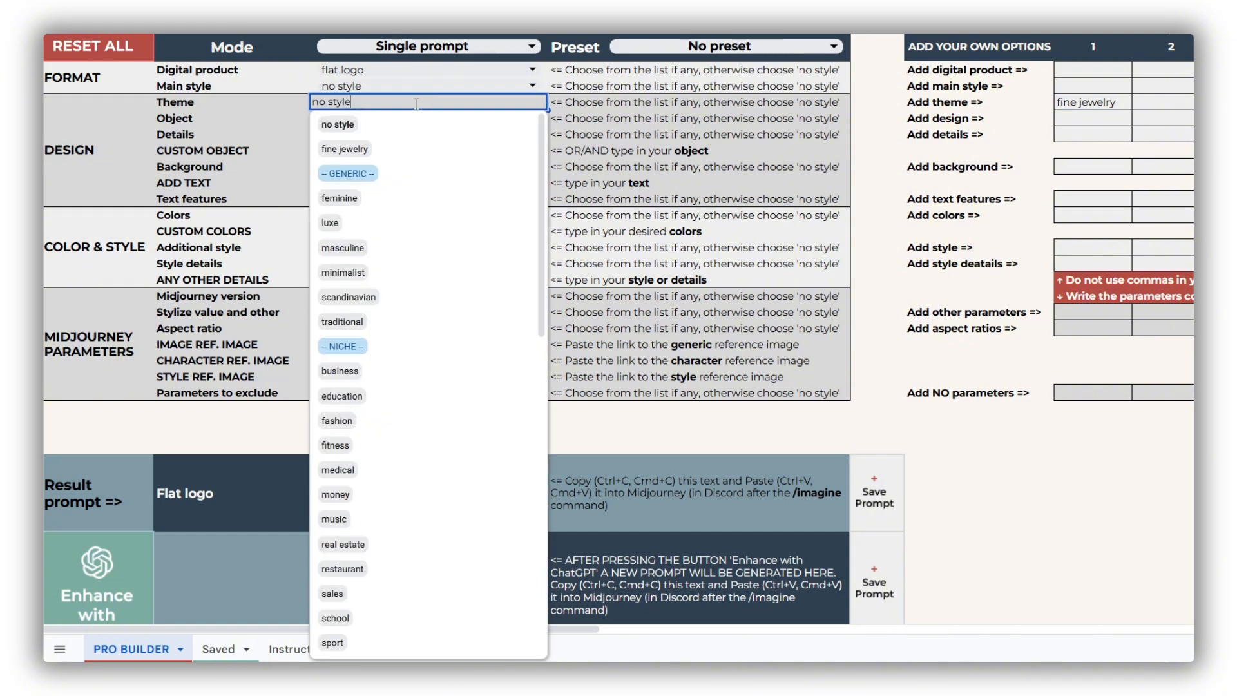
left_click(380, 150)
left_click(362, 183)
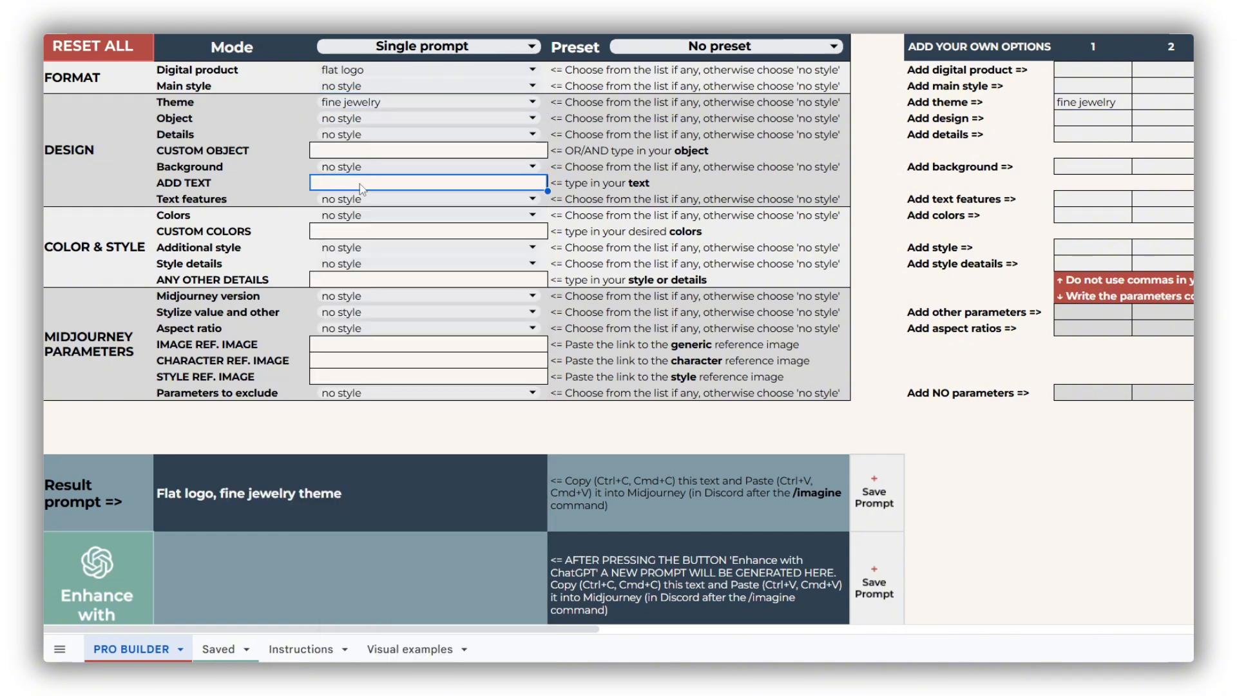
type("AURELIA")
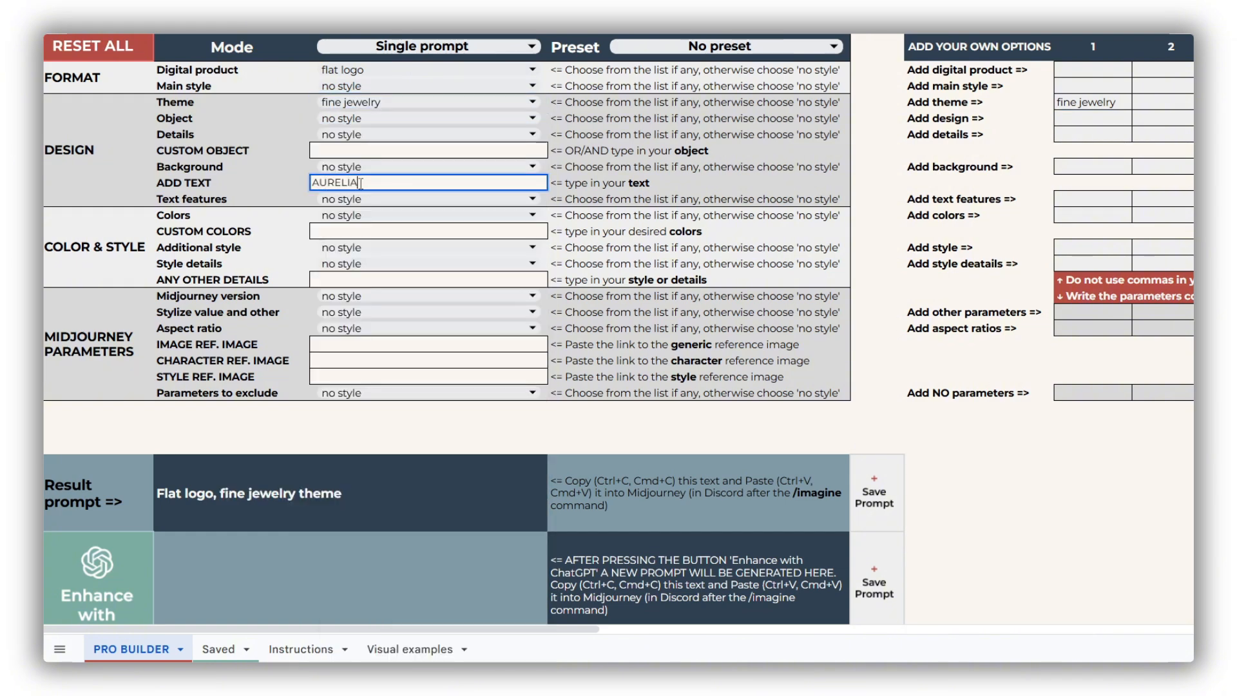
key("Return")
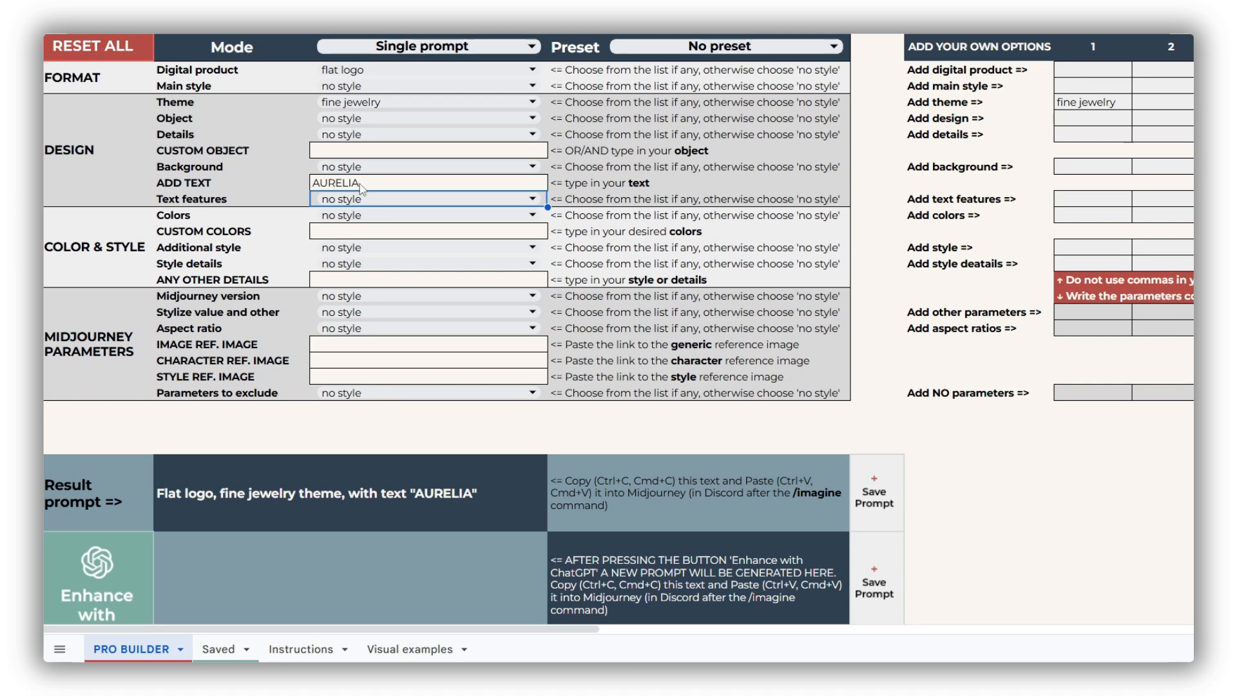
Set the main style of the logo prompt to simple and minimalistic.
left_click(347, 185)
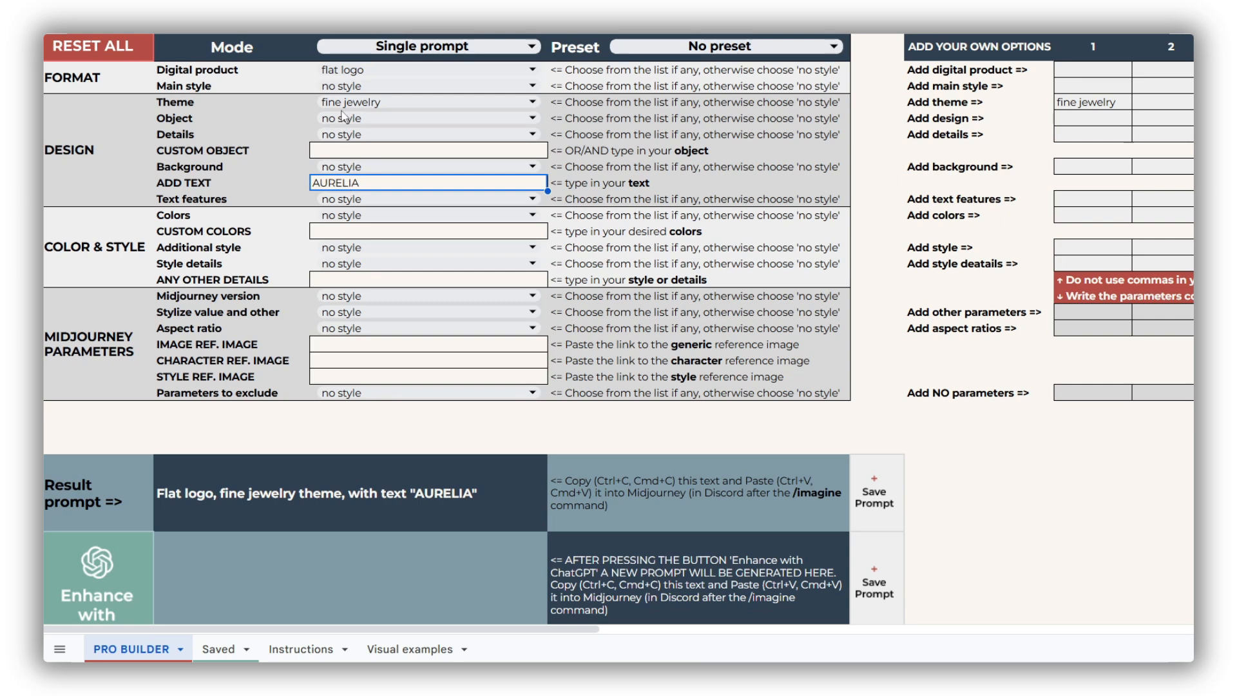
left_click(348, 86)
left_click(416, 330)
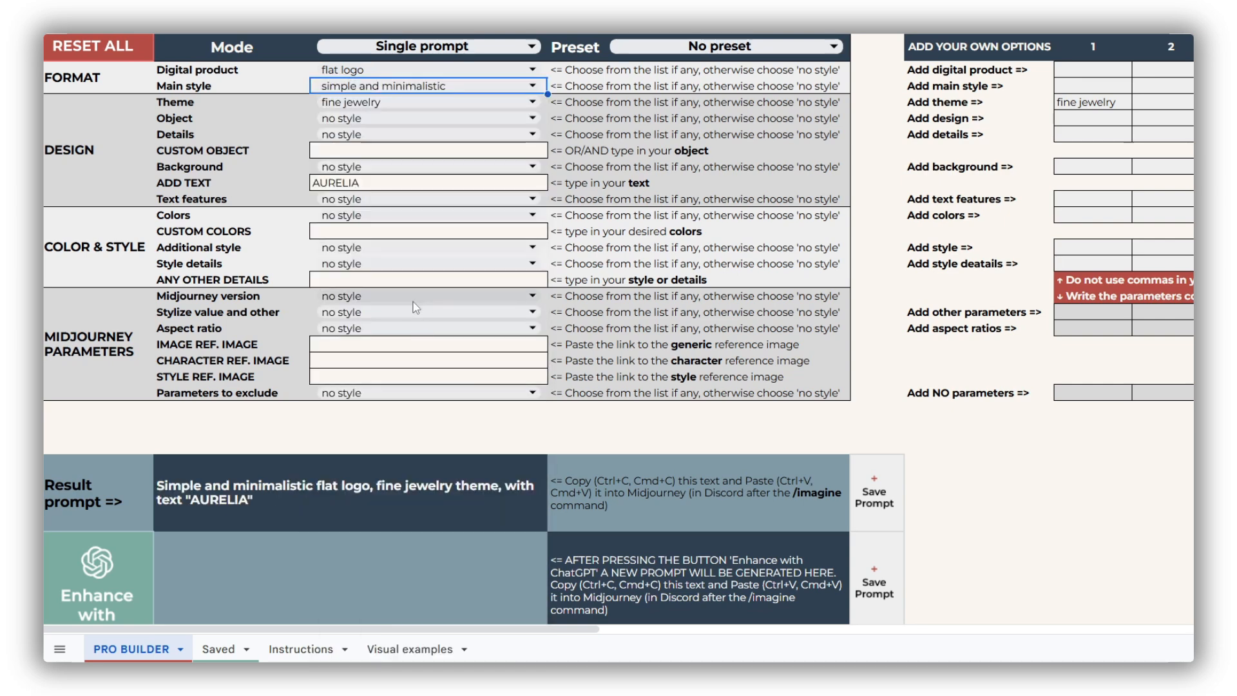
Enter "diamond symbol" as the custom object and set the logo details to among flowers.
left_click(375, 152)
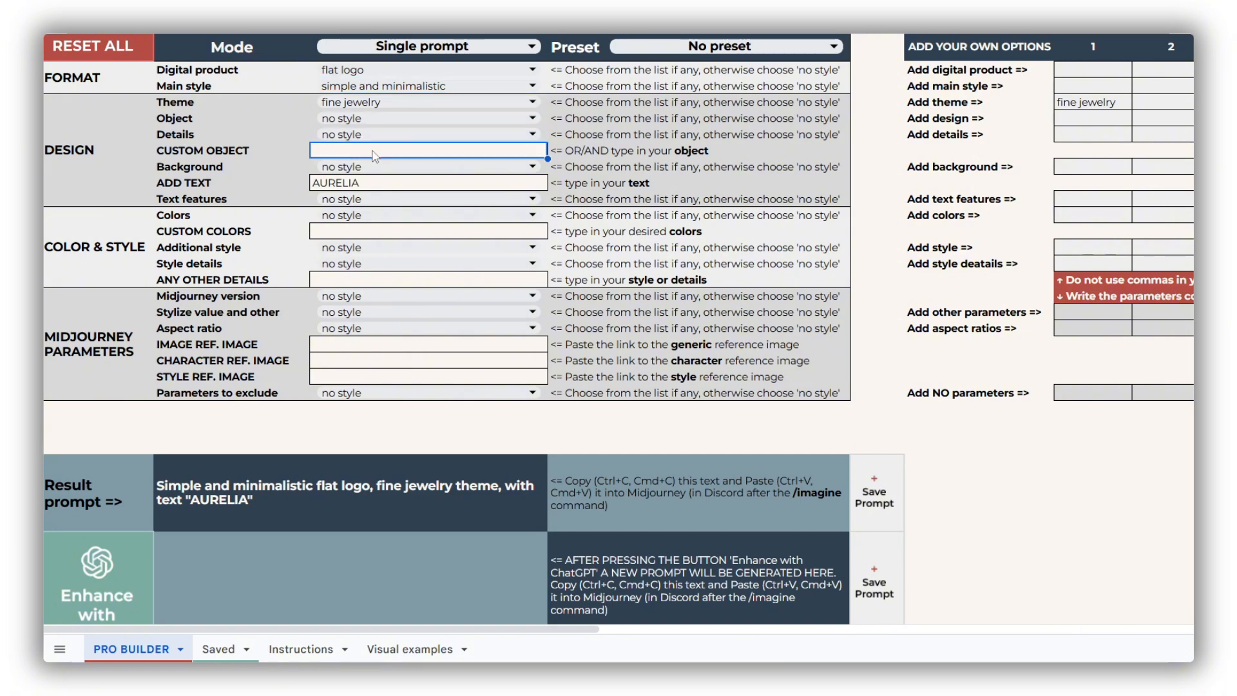
type("diamond symbol")
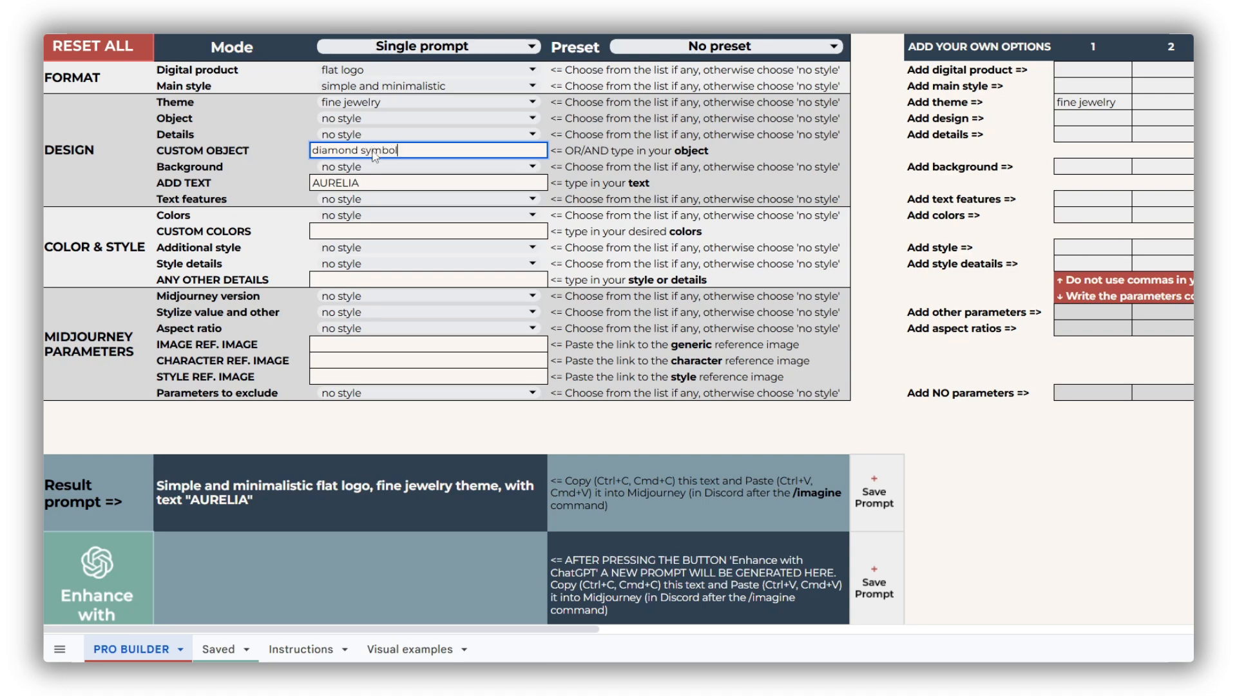
key("Return")
left_click(371, 135)
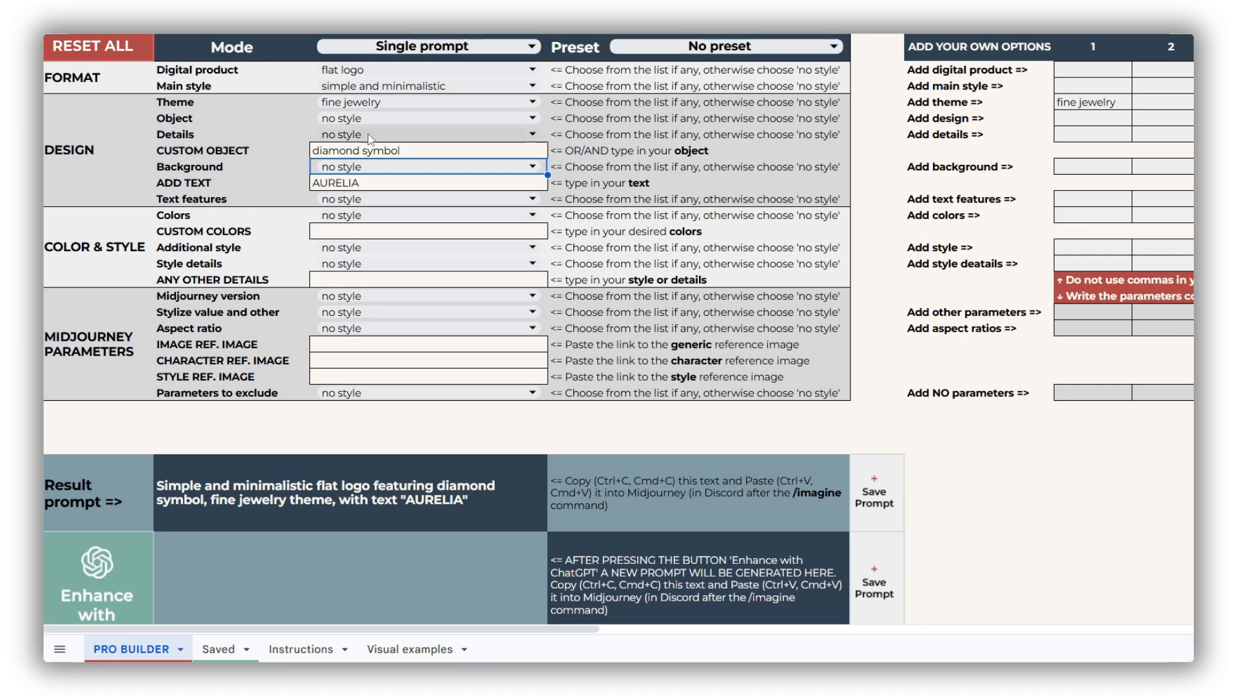
left_click(372, 136)
left_click(399, 208)
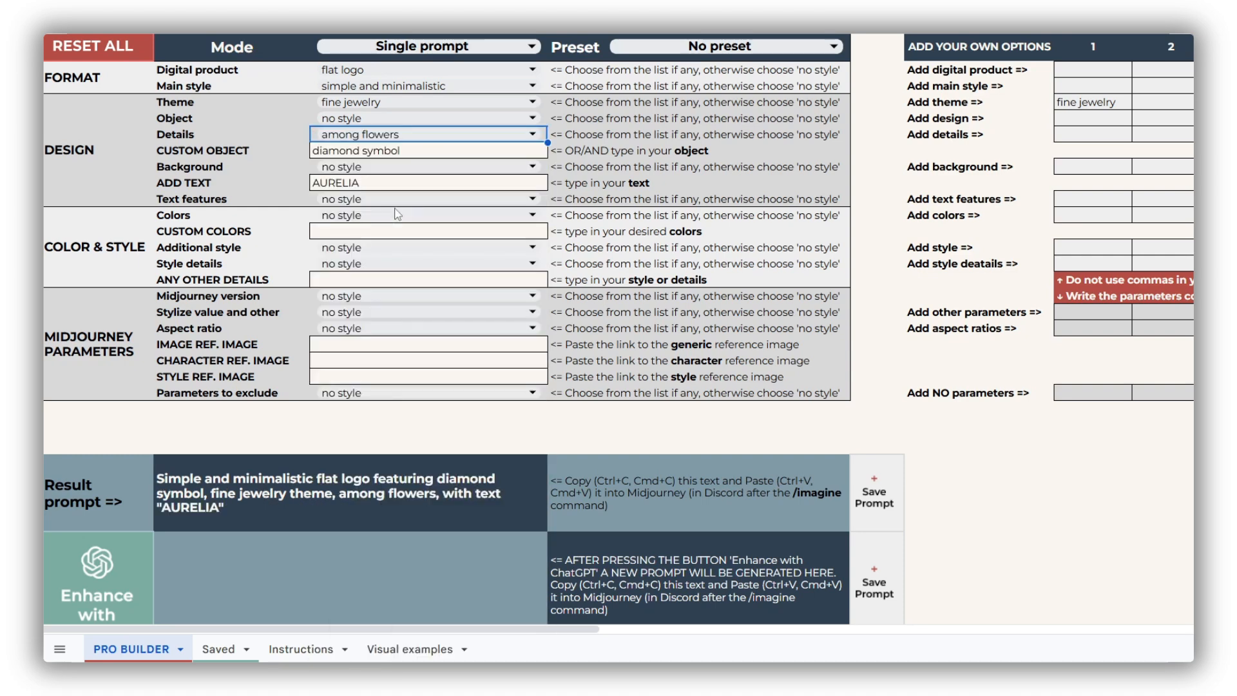
Set the logo background to isolated on white and the text features to thin font.
left_click(374, 167)
left_click(374, 167)
left_click(400, 211)
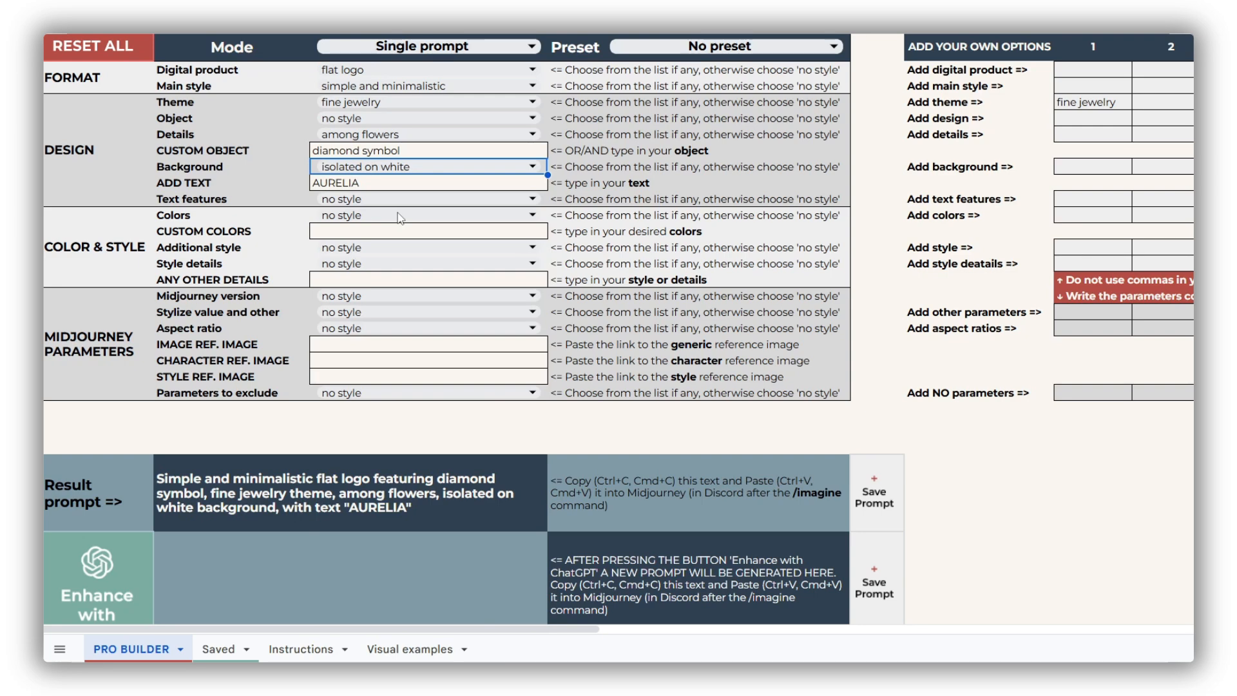
left_click(400, 199)
left_click(399, 199)
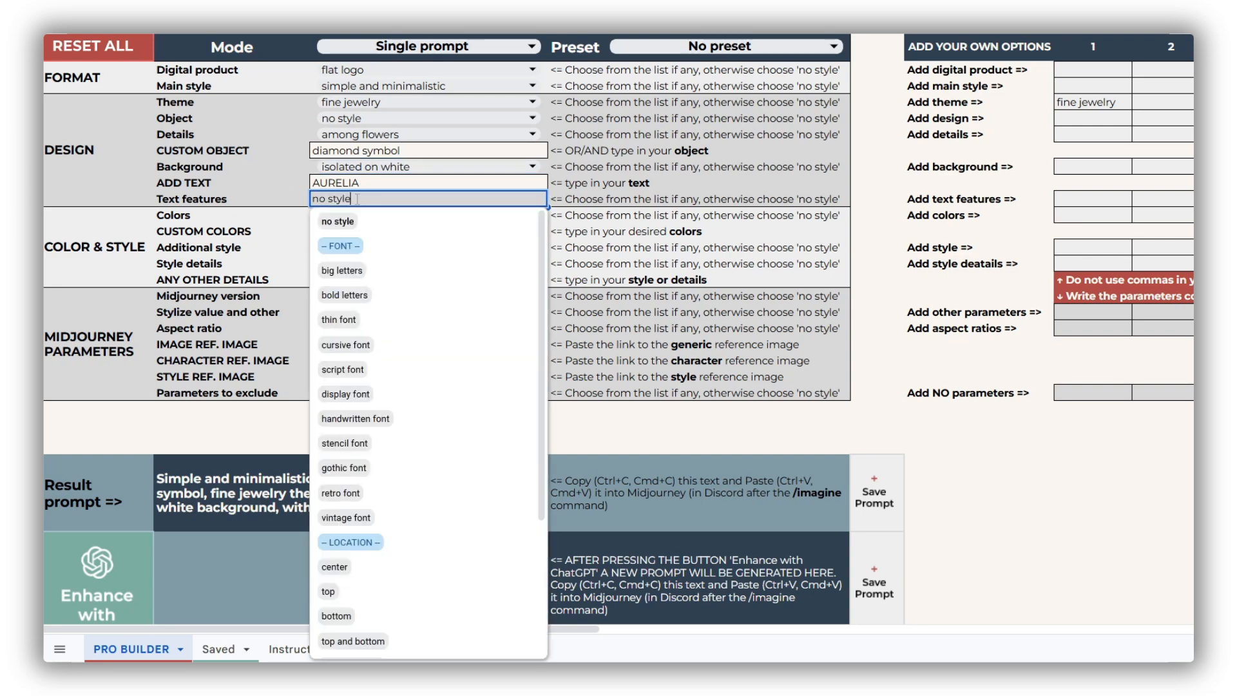
left_click(390, 326)
Choose metallic for the logo colors and art deco as the additional style.
left_click(364, 215)
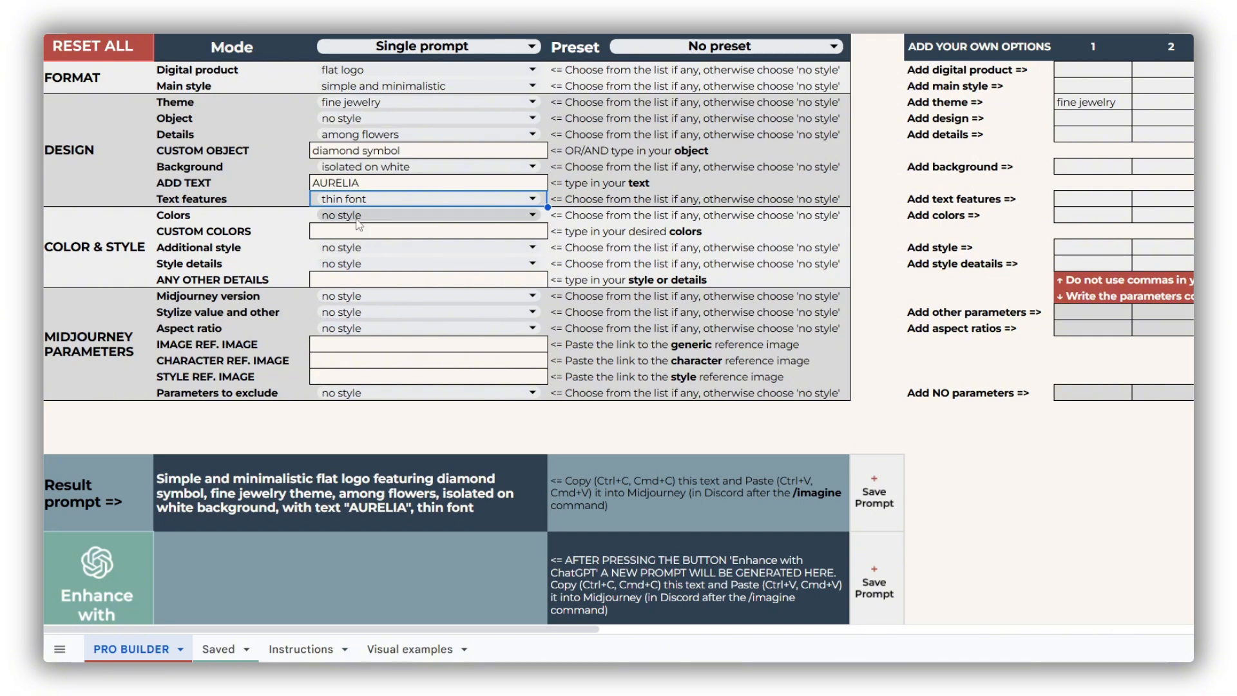
left_click(364, 216)
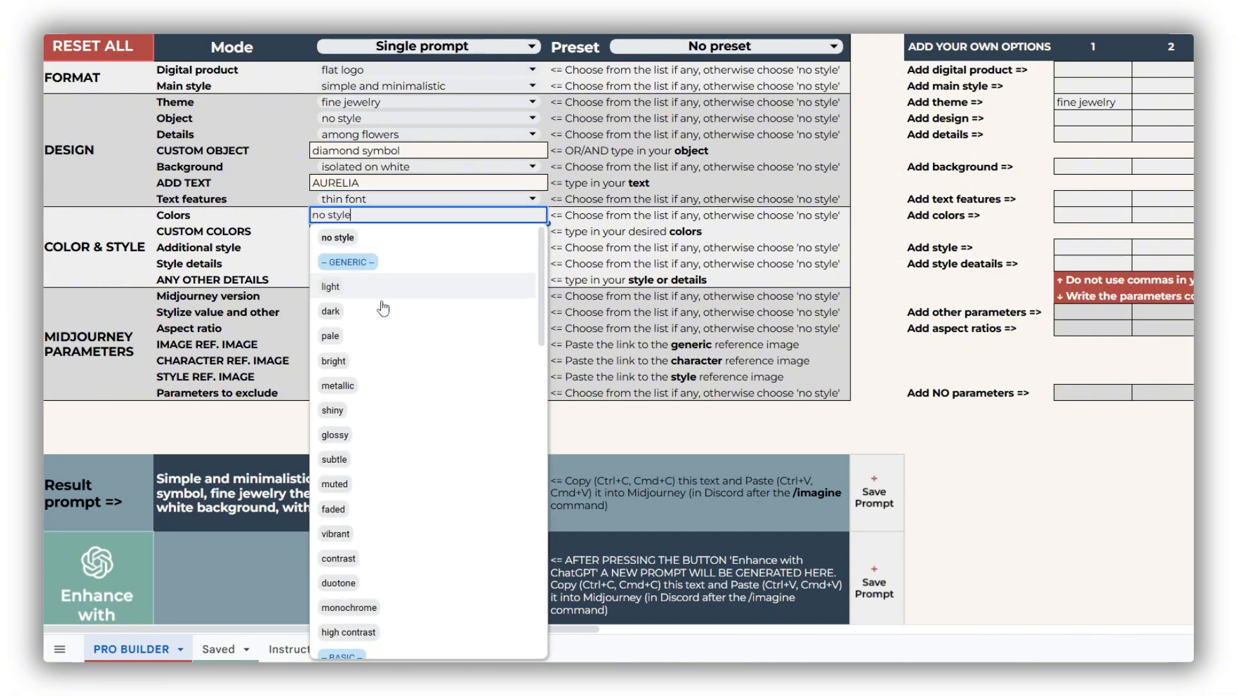
left_click(382, 386)
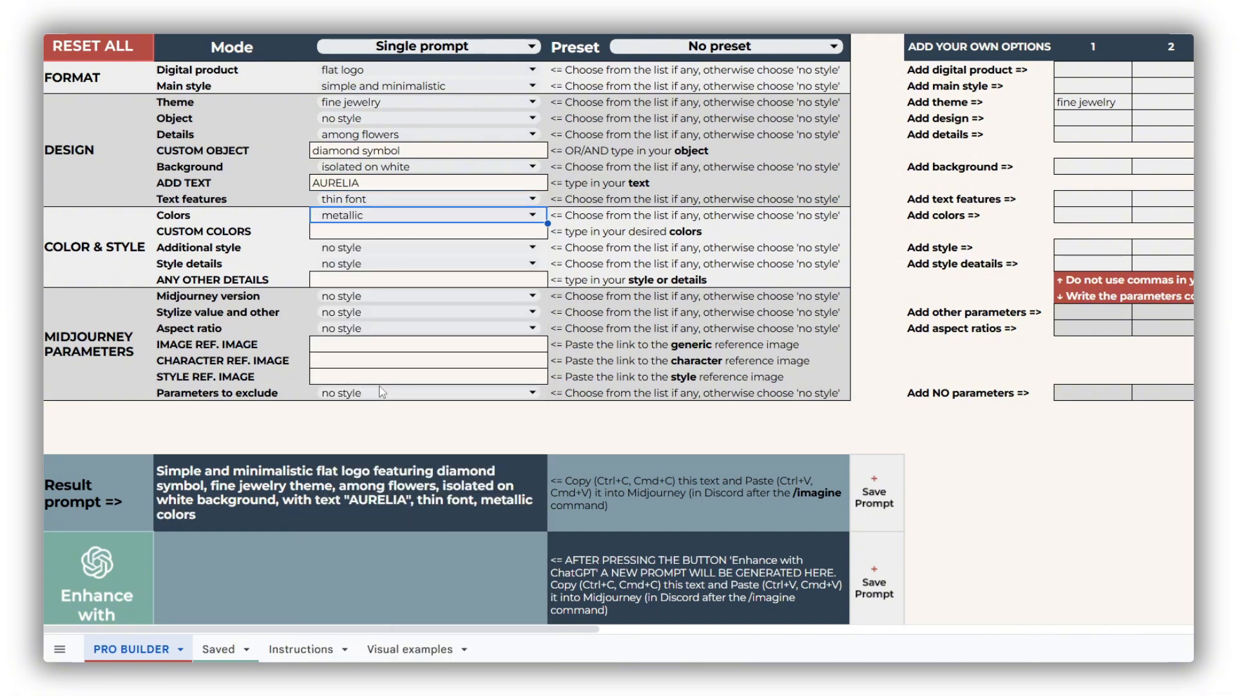
left_click(354, 249)
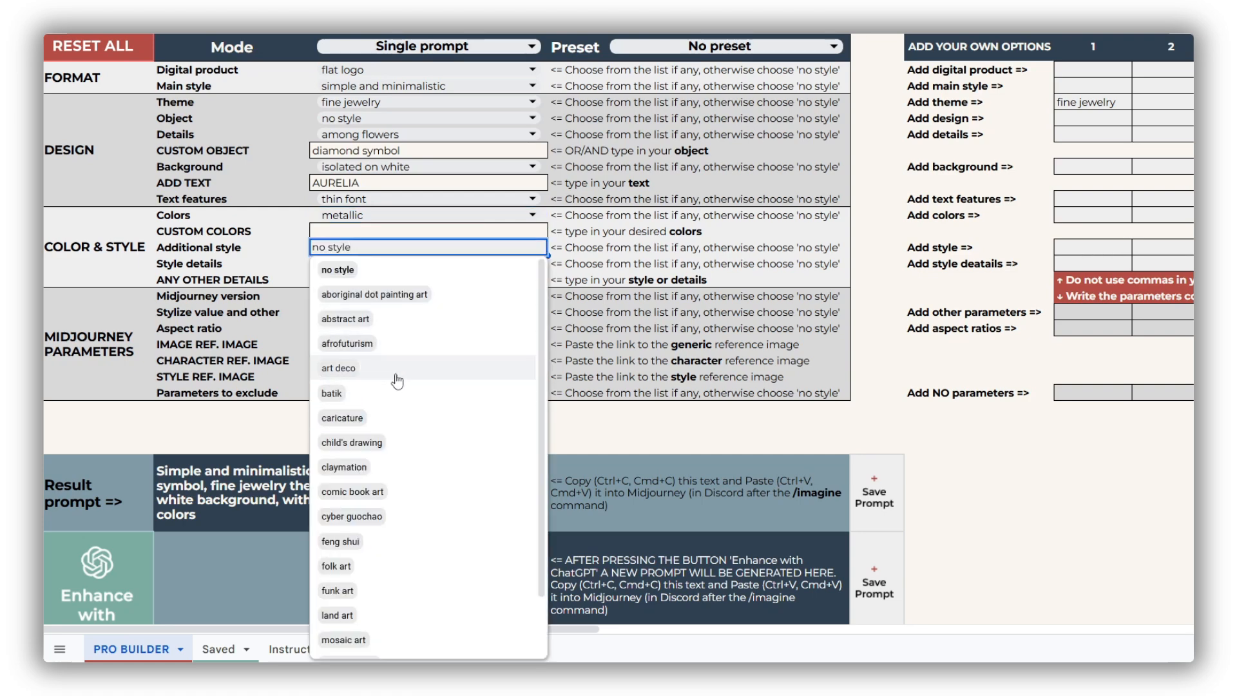
left_click(398, 379)
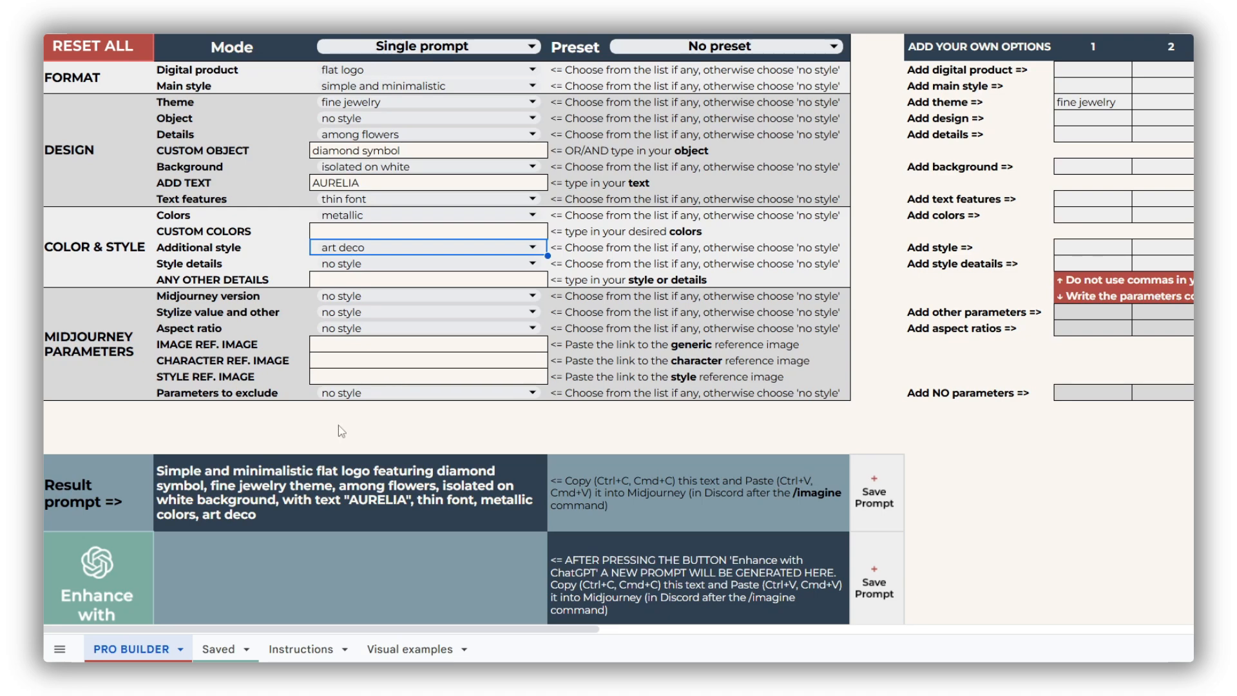
Copy the AURELIA result prompt and select the ChatGPT-enhanced prompt cell for use in Midjourney.
left_click(336, 506)
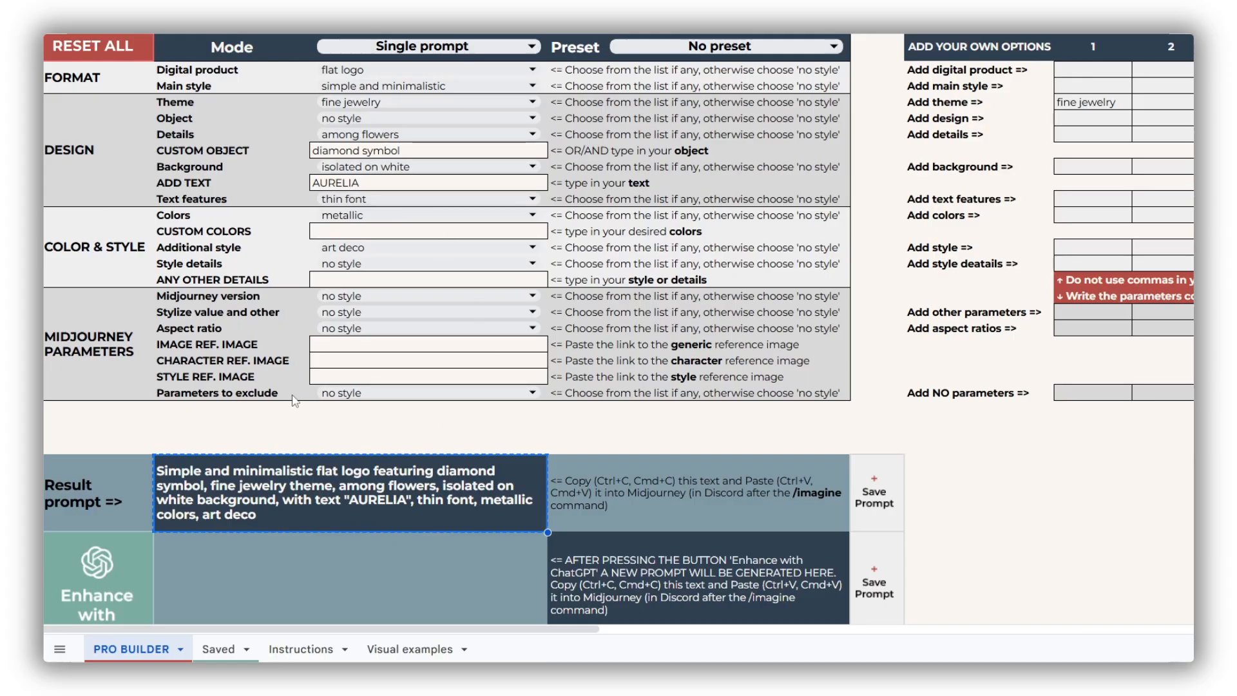
scroll(292, 394, "down", 4)
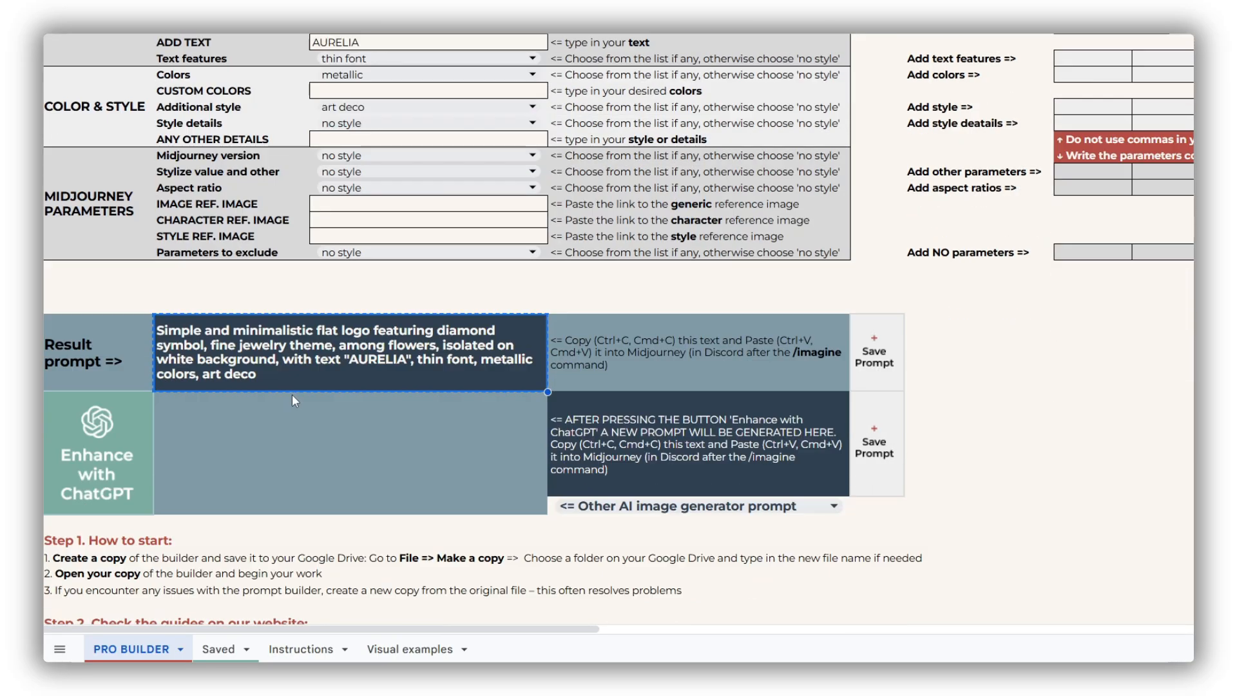
left_click(321, 454)
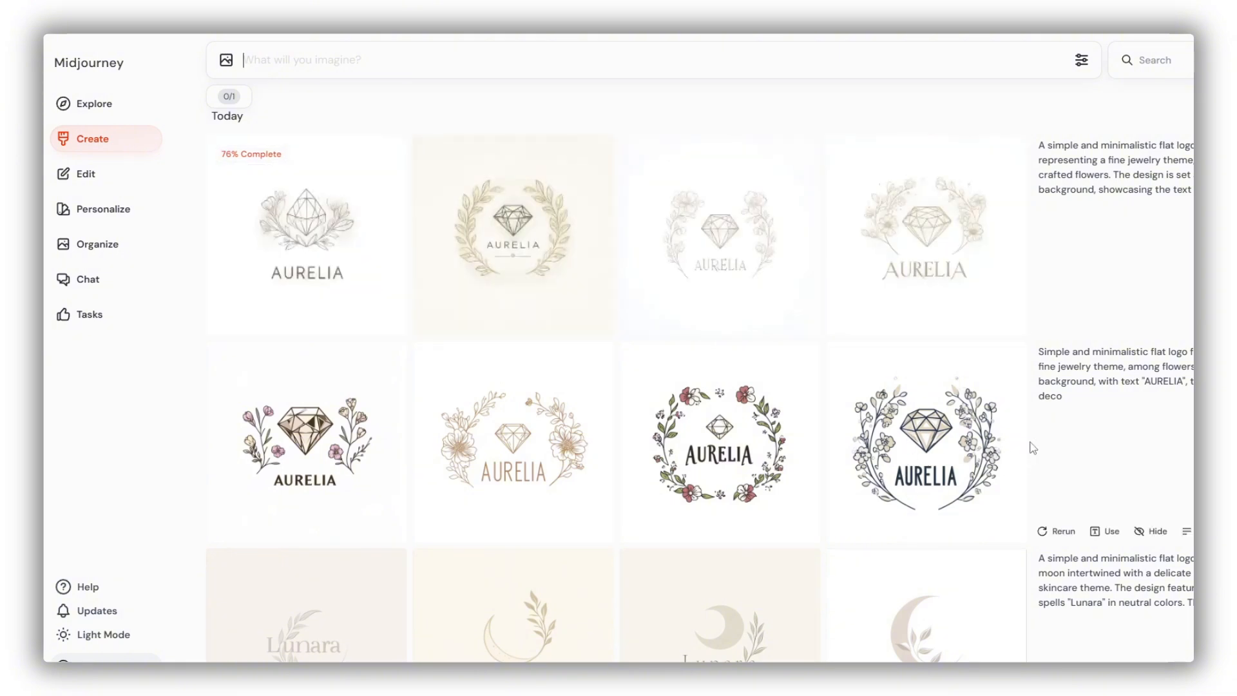
mouse_move(955, 282)
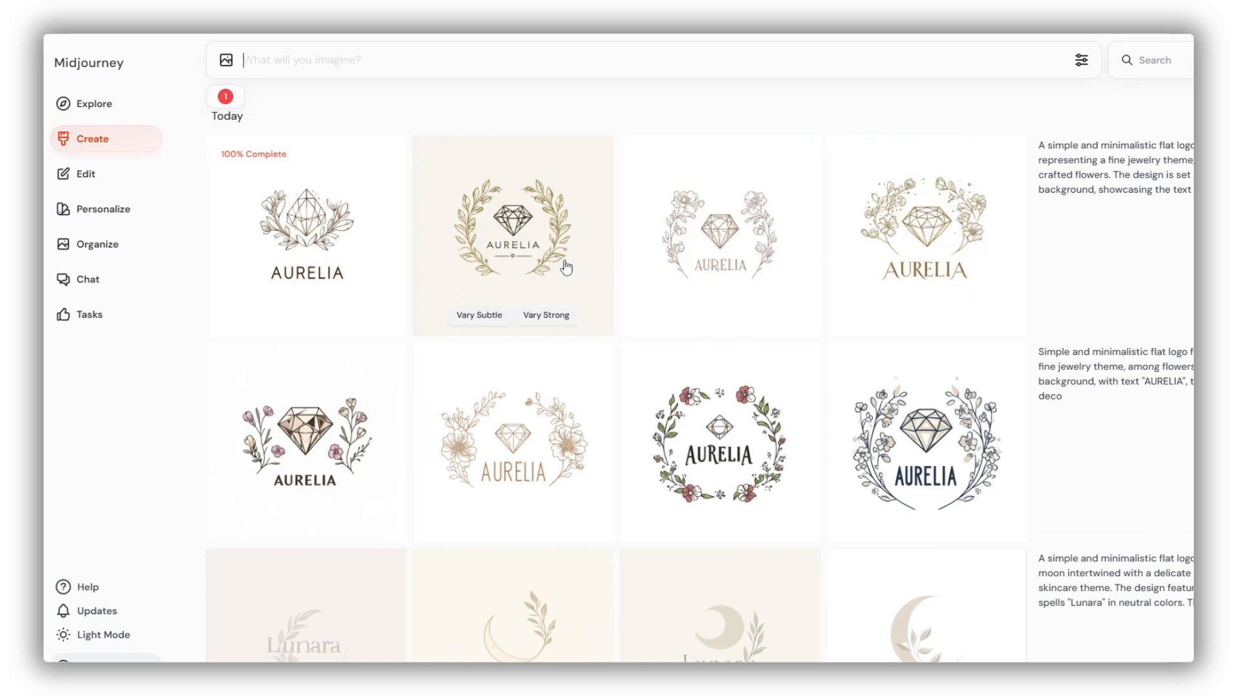